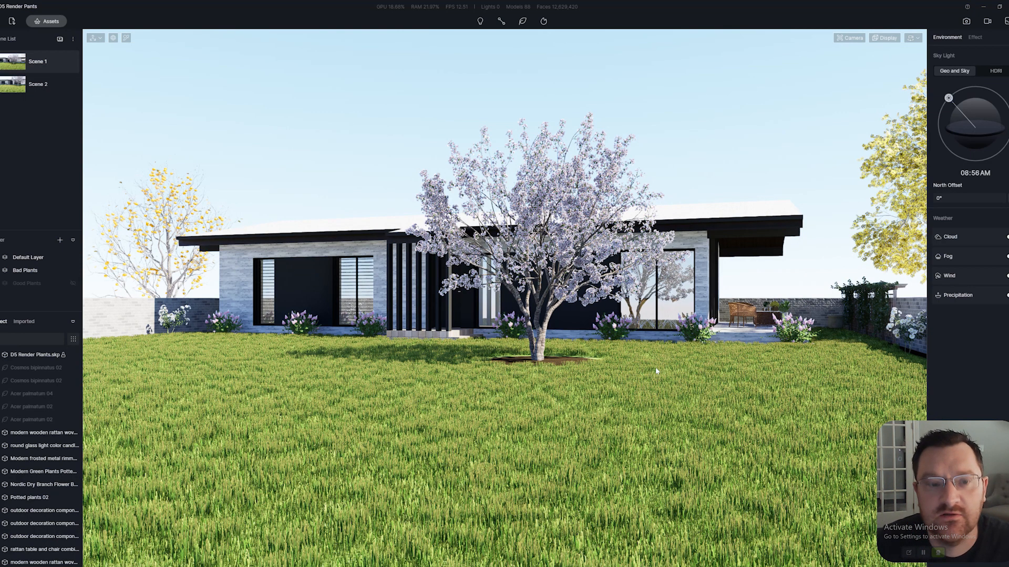
Step: Switch to SketchUp to view the bare house model from the front, and return to the D5 Render scene
left_click(226, 565)
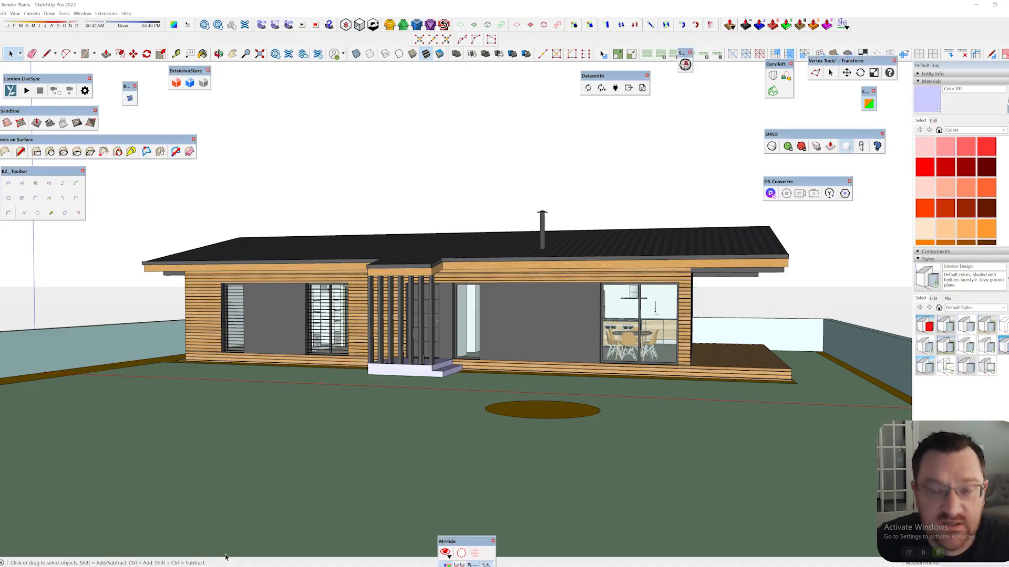
mouse_move(519, 343)
middle_mouse_down()
mouse_move(241, 361)
mouse_move(500, 359)
mouse_move(309, 382)
mouse_move(362, 393)
mouse_move(417, 378)
mouse_move(340, 356)
mouse_move(442, 339)
mouse_move(456, 490)
middle_mouse_up()
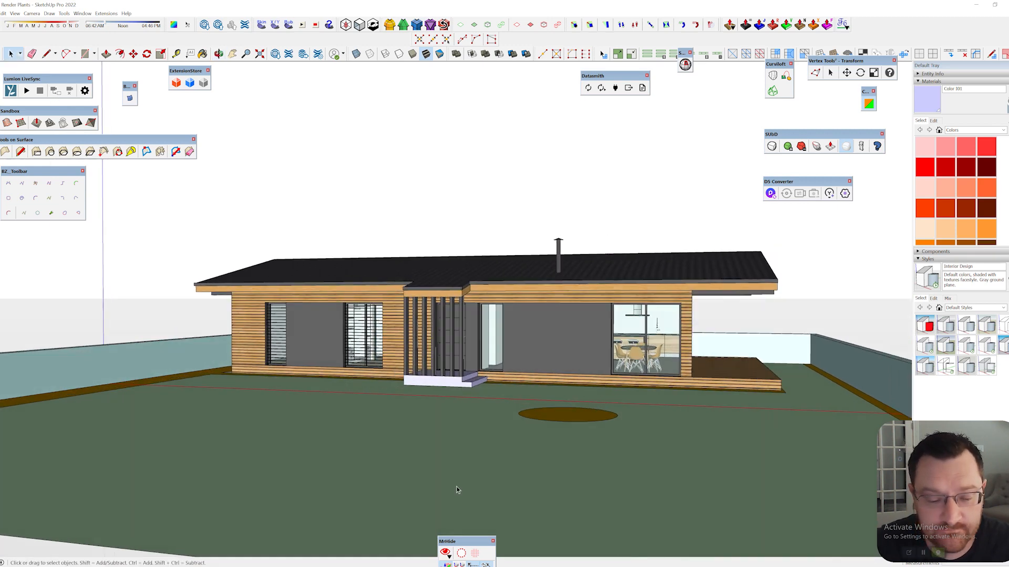
key("alt+Tab")
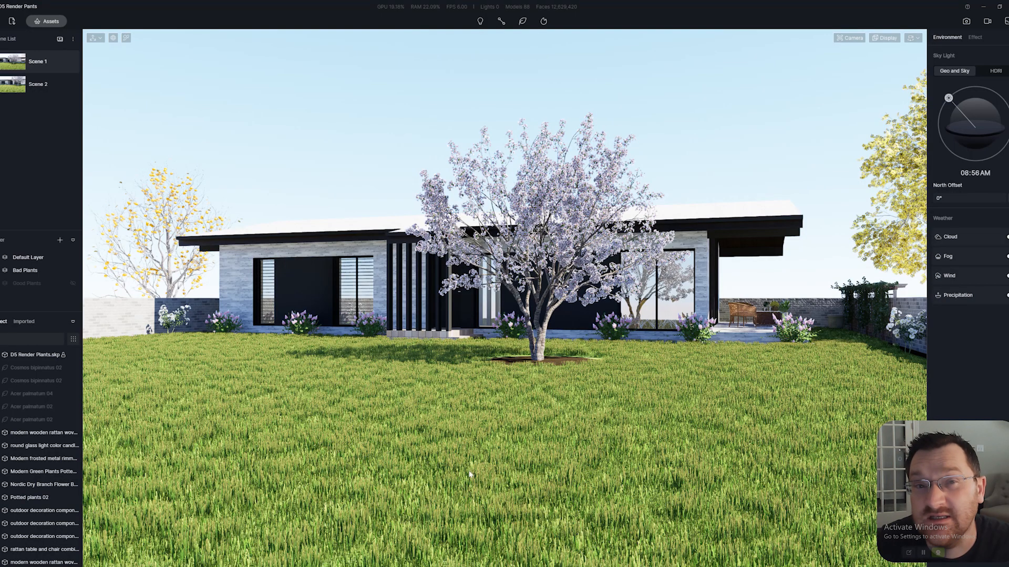
right_click_drag(506, 399, 506, 393)
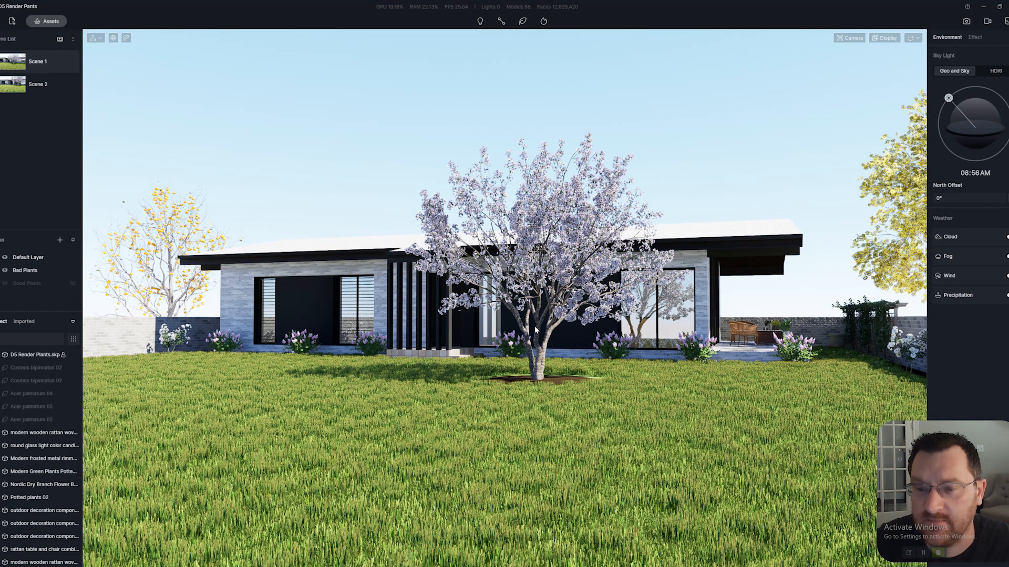
Step: Examine the white rose shrubs along the brick garden wall beside the lawn, selecting individual shrubs
right_click_drag(534, 326, 799, 370)
scroll(799, 370, "up", 3)
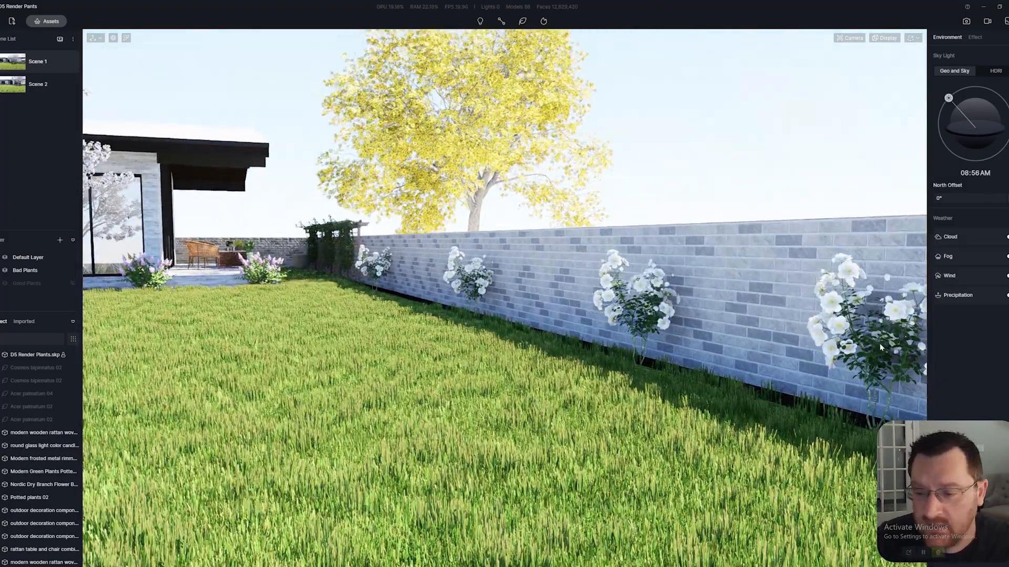
left_click(877, 345)
left_click(639, 317)
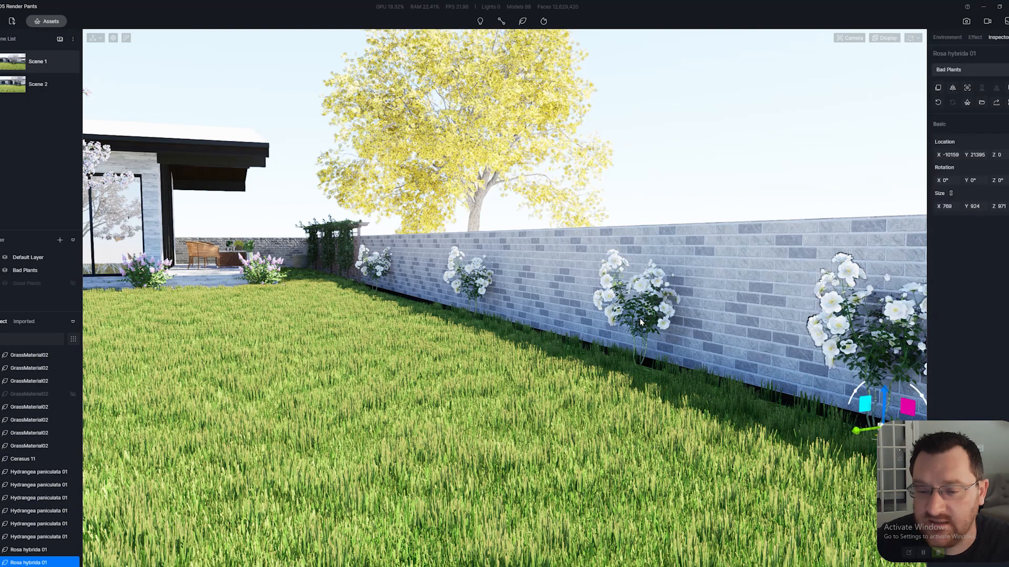
left_click(468, 288)
left_click(376, 267)
right_click_drag(538, 333, 625, 335)
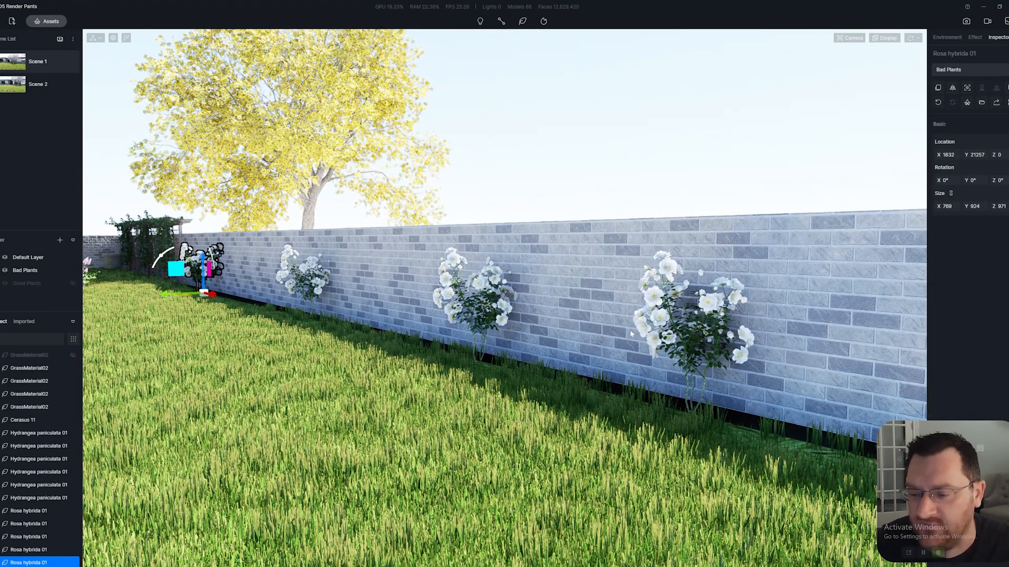
scroll(631, 334, "up", 2)
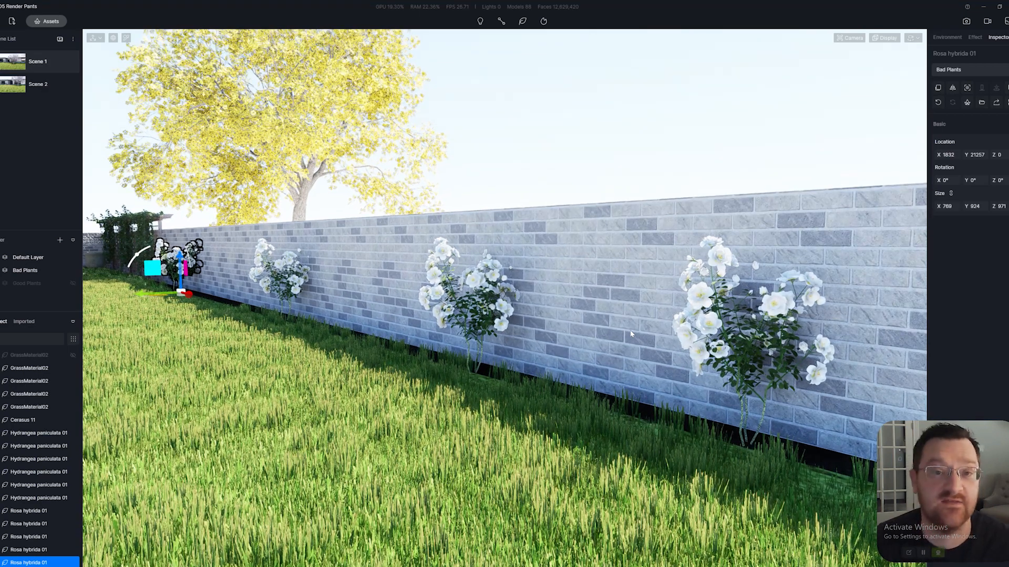
Step: Inspect the rose planting along the brick wall up close and in a wider view with the house
key("w")
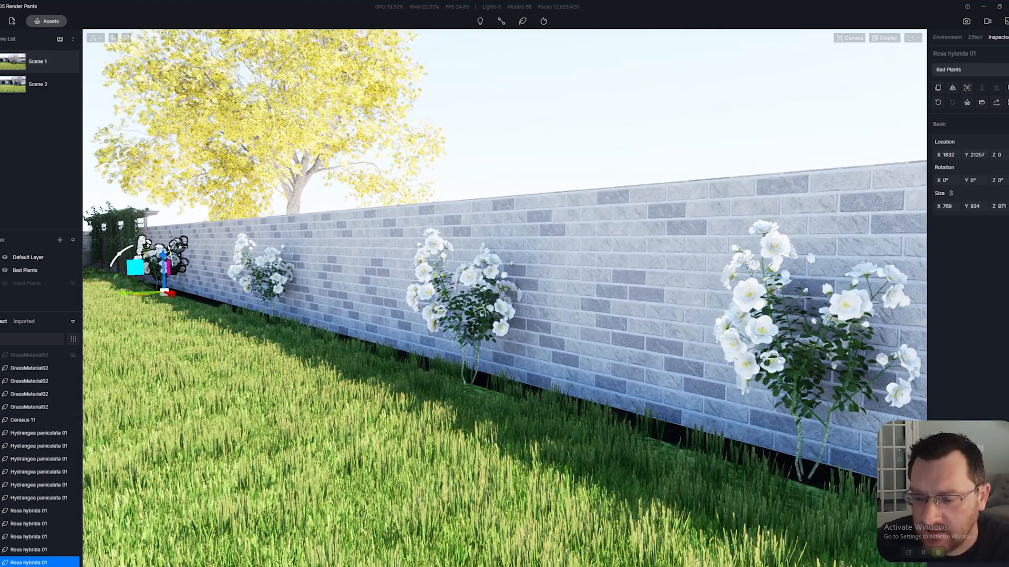
key("a")
key("w")
right_click_drag(440, 318, 304, 305)
key("d")
key("q")
key("a")
key("a")
right_click_drag(511, 325, 572, 301)
key("s")
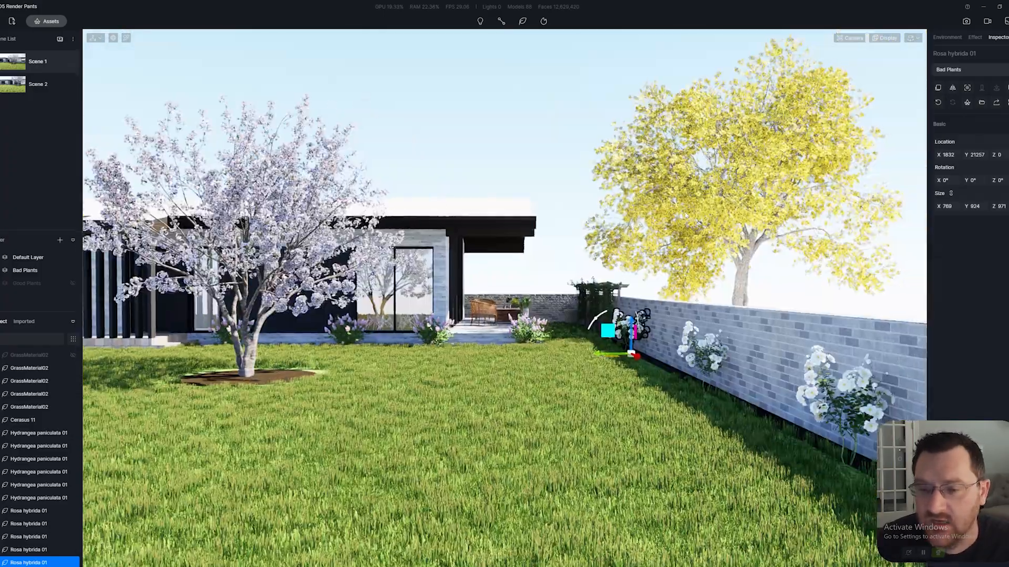
Step: Examine the yellow tree and the orange-fruited tree standing behind the garden walls on both sides of the house
left_click(738, 270)
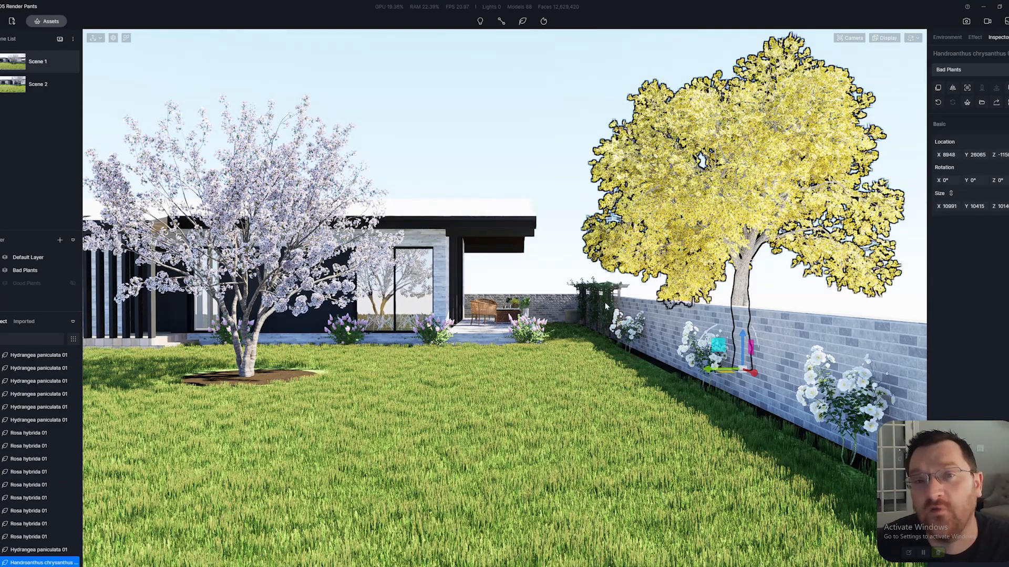
right_click_drag(605, 306, 534, 298)
key("a")
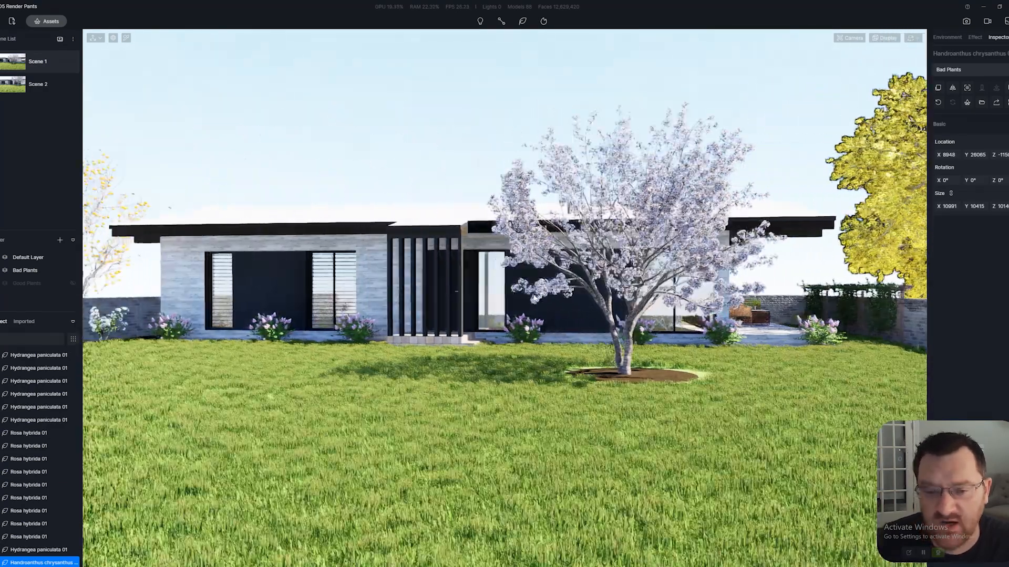
key("a")
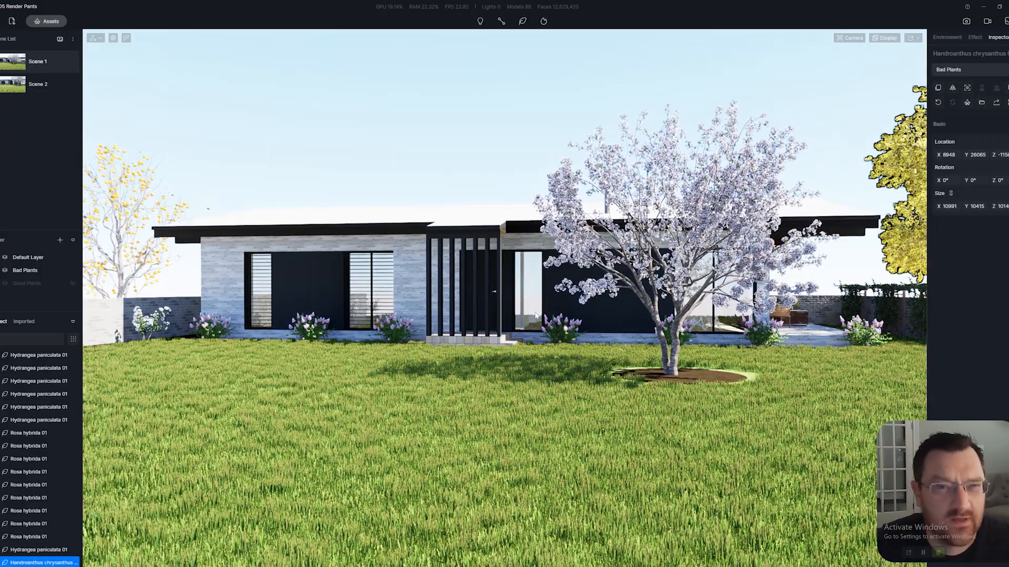
key("a")
key("w")
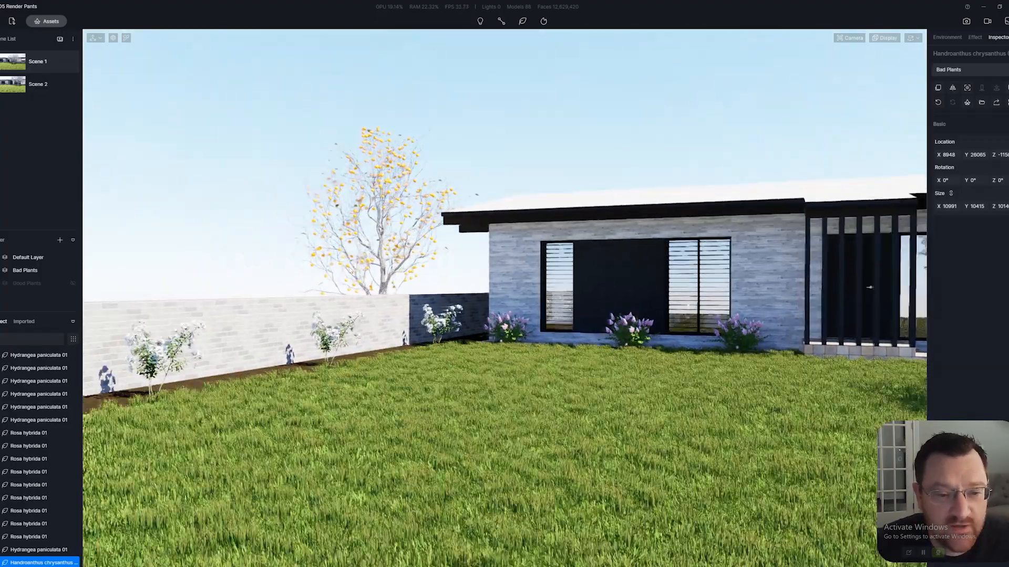
key("d")
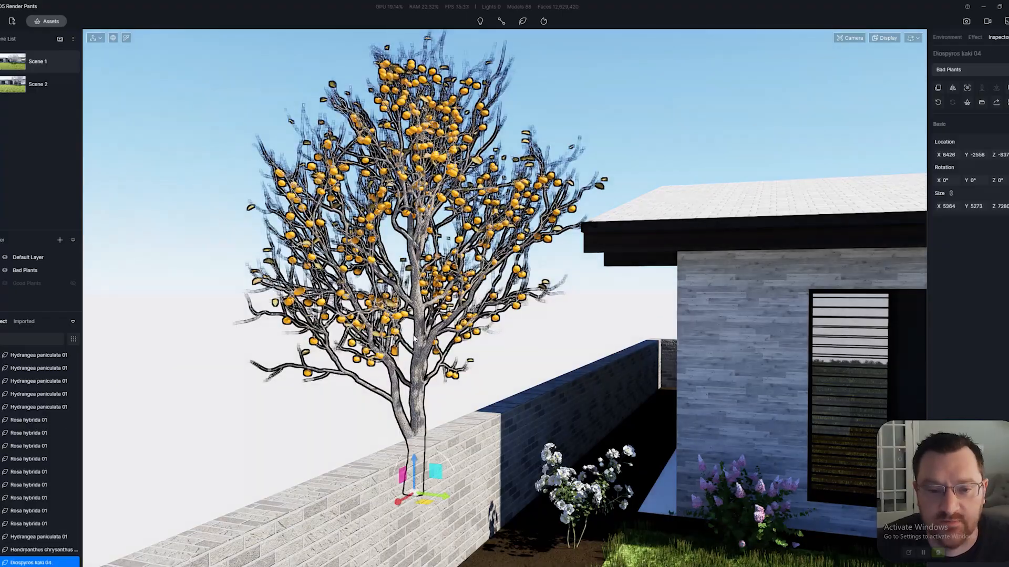
key("s")
key("d")
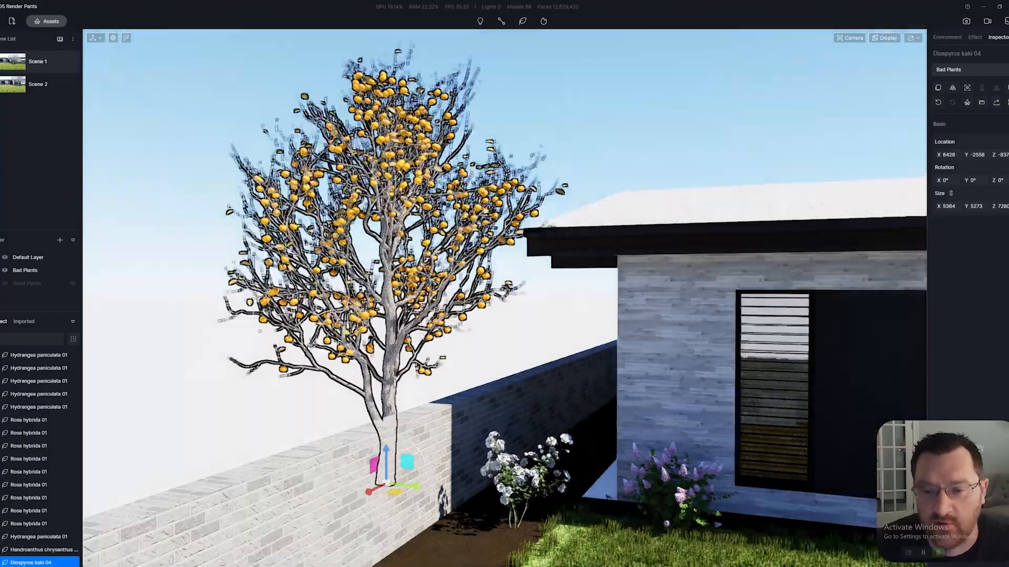
key("s")
key("d")
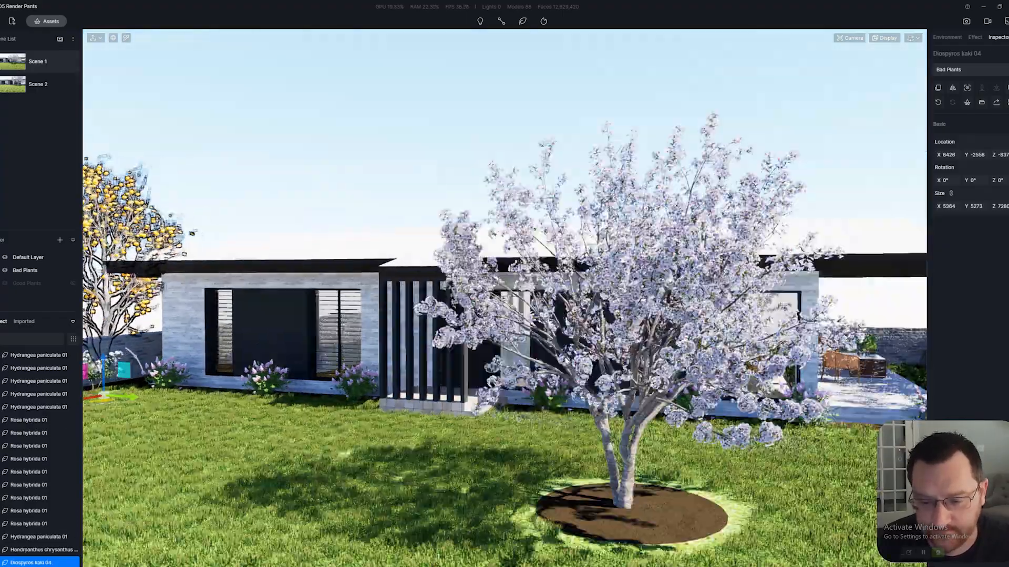
Step: Examine the row of hydrangeas along the front of the house, selecting individual shrubs from the terrace toward the far end
key("q")
key("e")
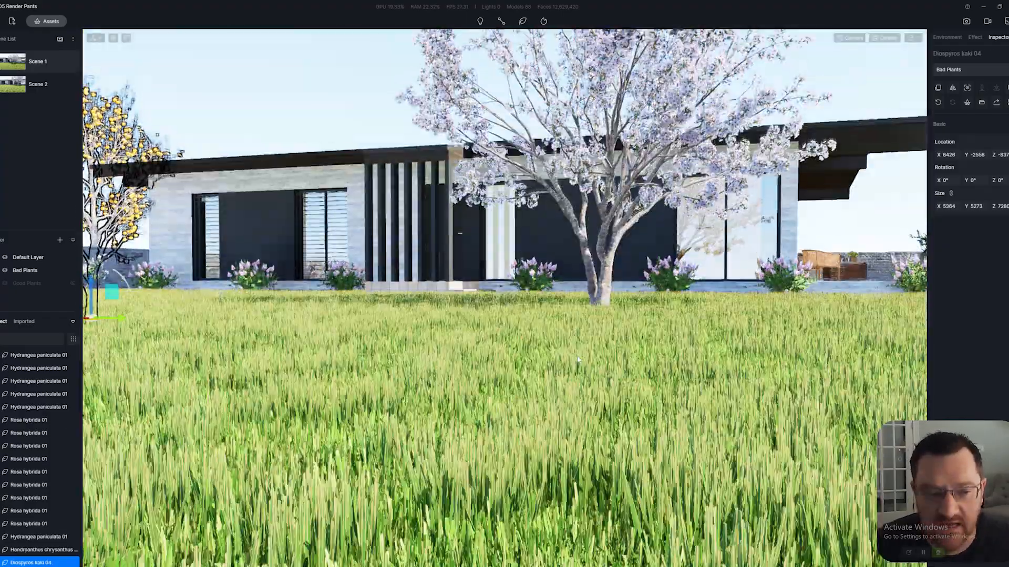
right_click_drag(579, 360, 667, 314)
key("d")
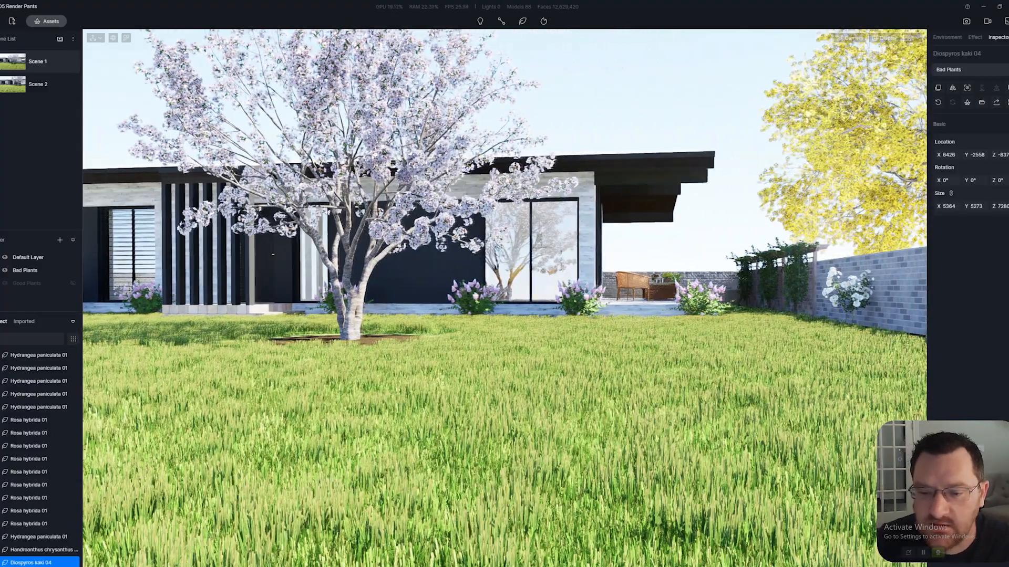
left_click(699, 297)
key("w")
left_click(589, 297)
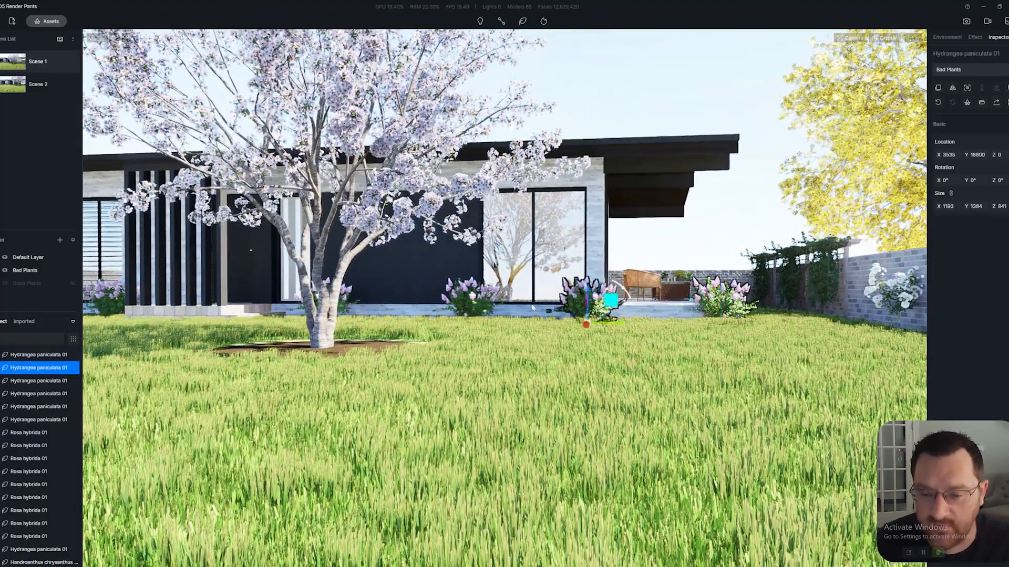
left_click(473, 299)
key("w")
key("a")
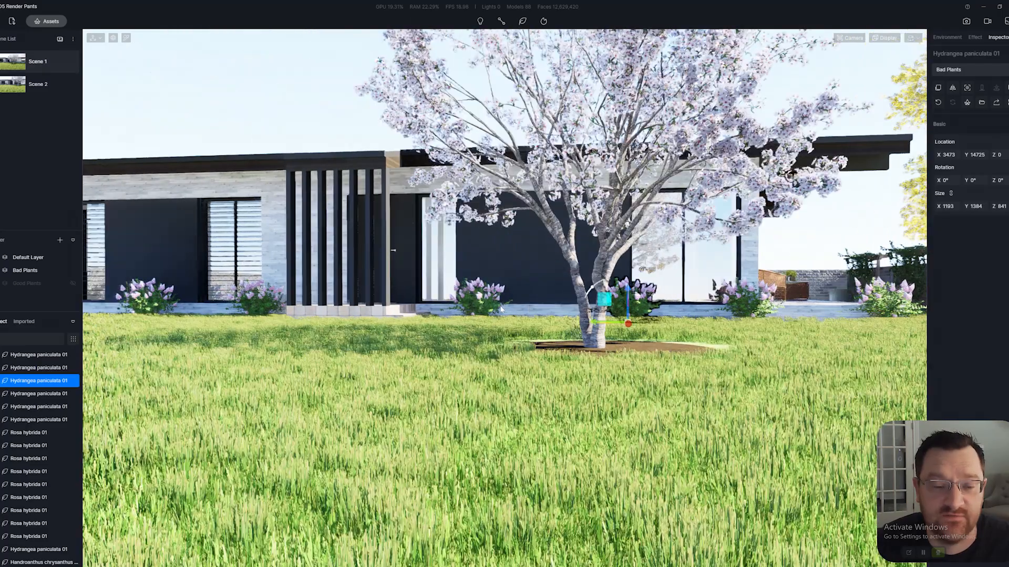
left_click(511, 298)
key("a")
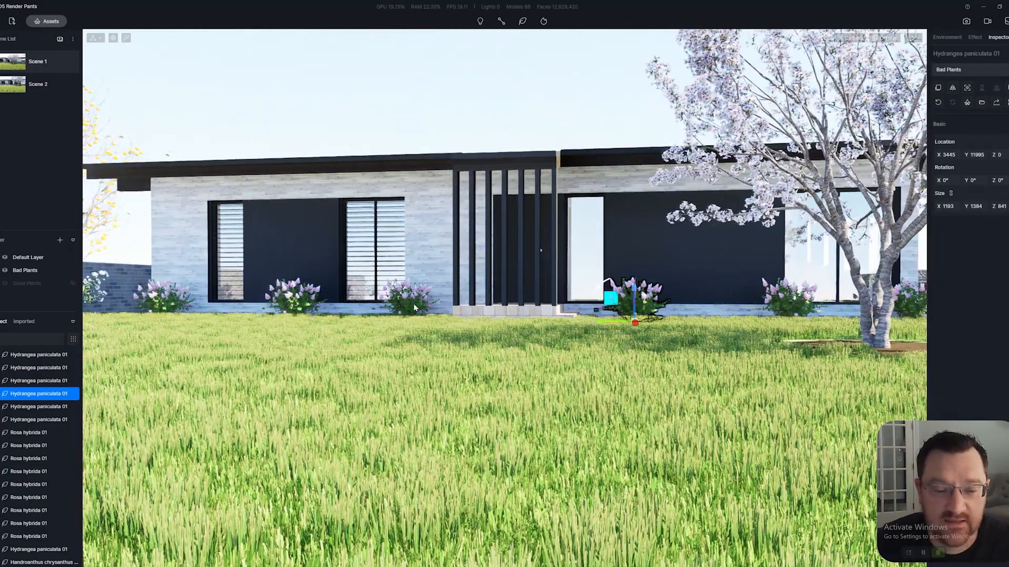
left_click(414, 304)
key("a")
left_click(321, 303)
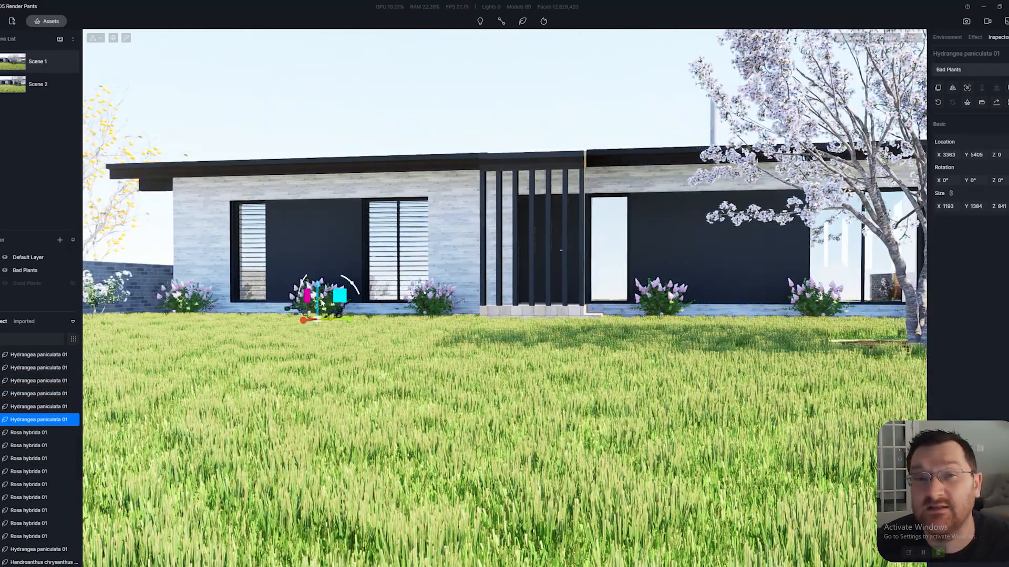
Step: Inspect the lawn, the brick wall material and the gravel ground material at the near end of the garden wall
key("a")
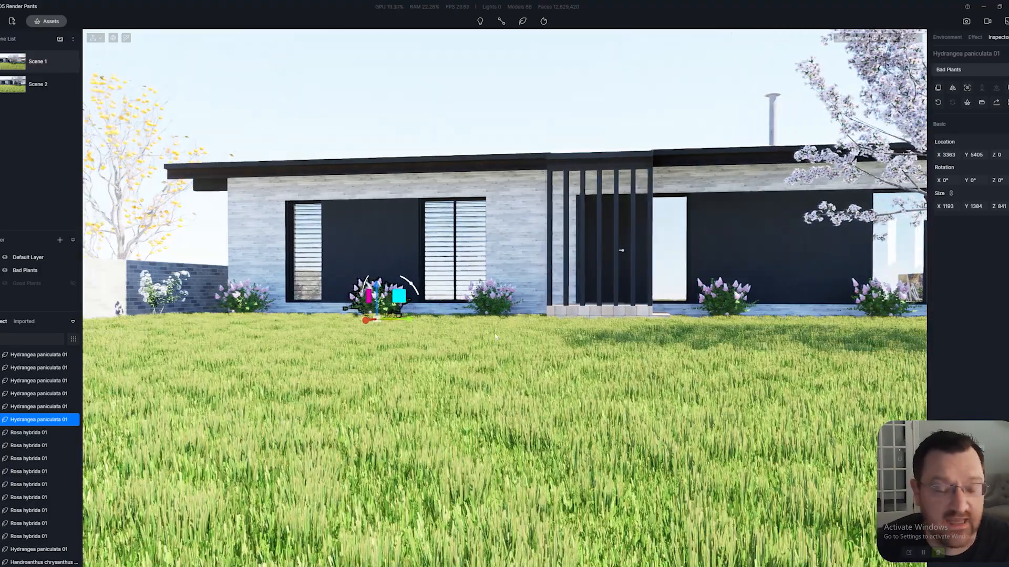
key("a")
right_click_drag(500, 360, 595, 383)
key("d")
key("e")
key("q")
key("s")
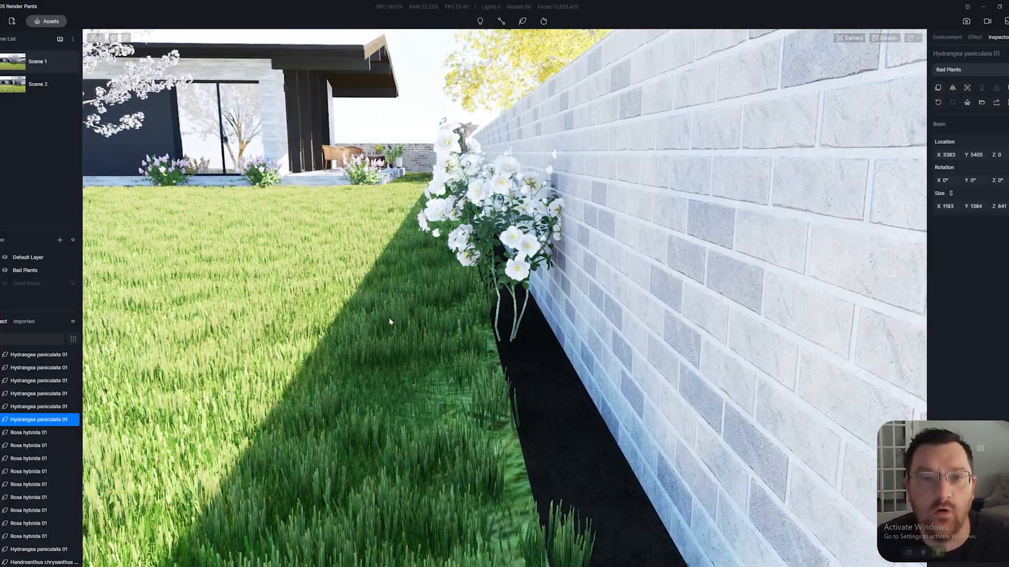
left_click(389, 322)
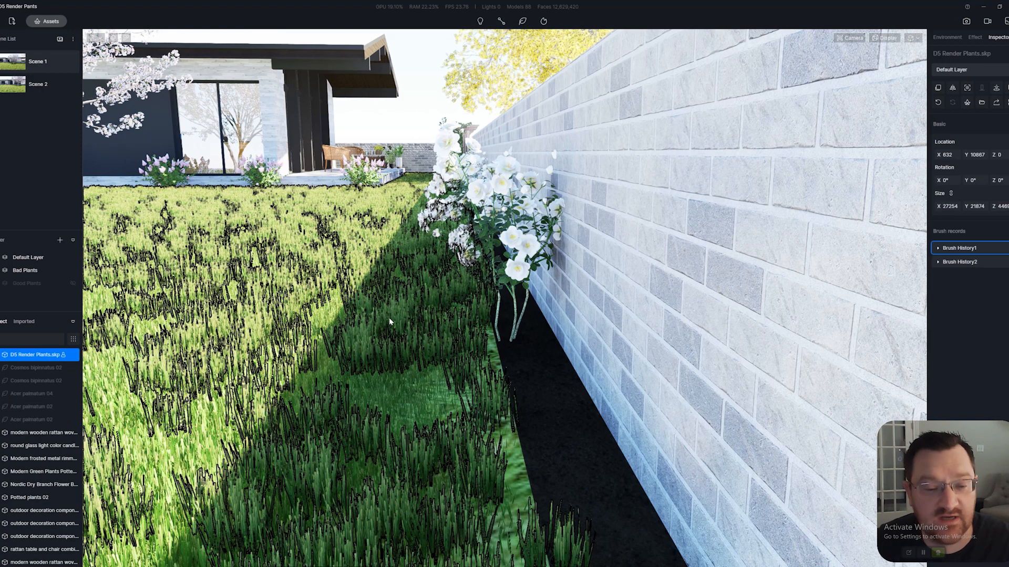
left_click(642, 272)
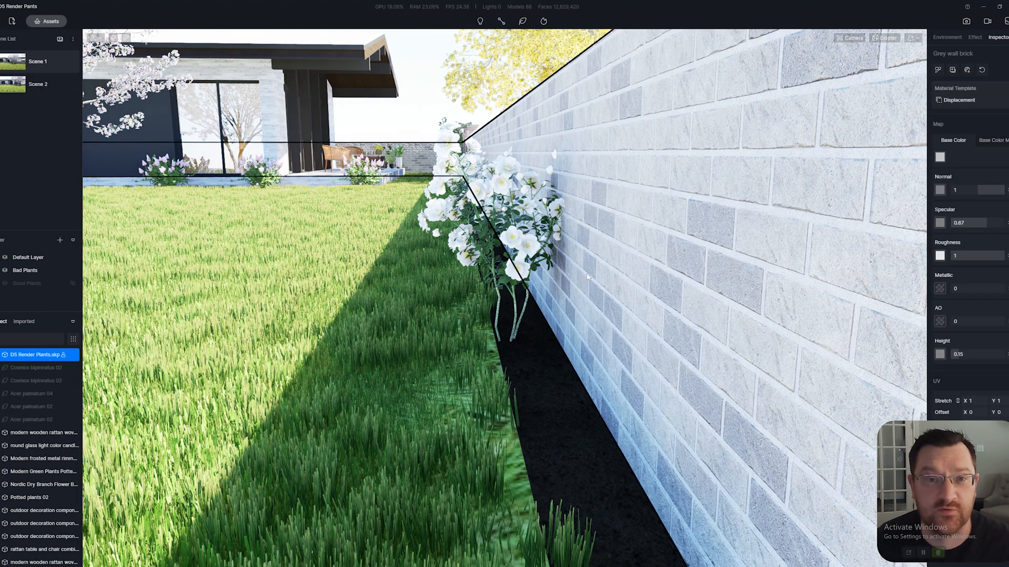
scroll(598, 374, "down", 1)
left_click(565, 413)
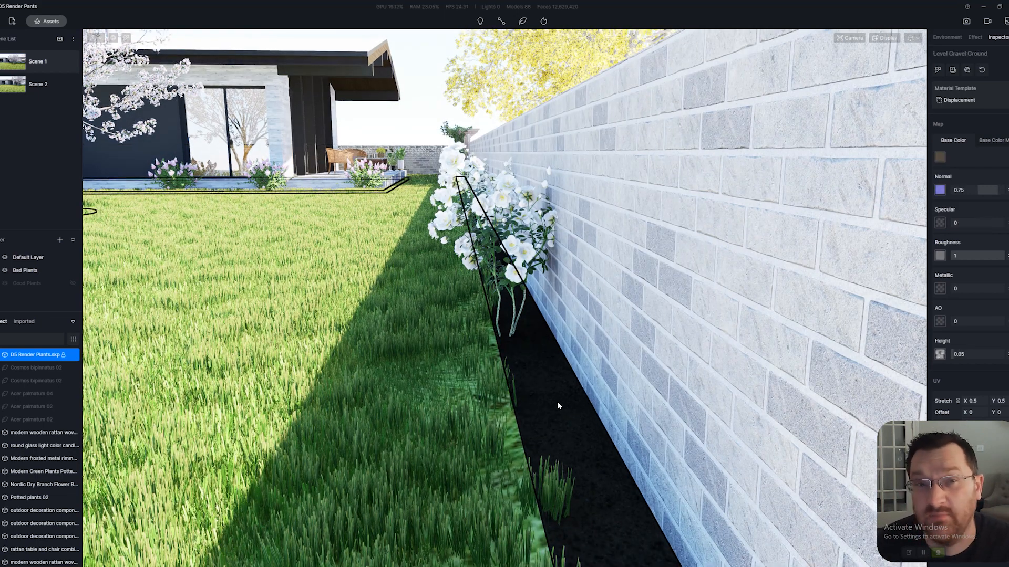
scroll(558, 405, "down", 5)
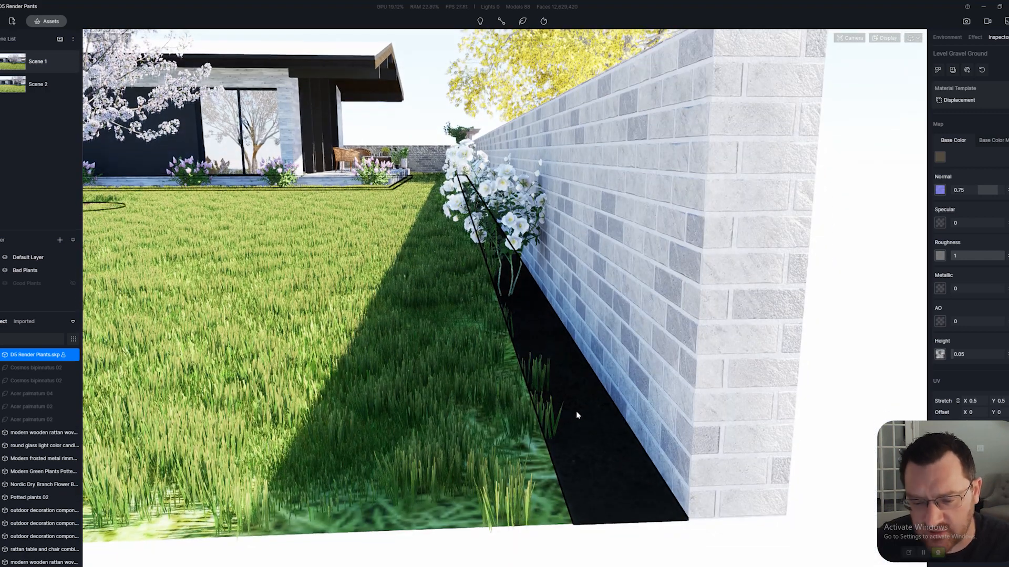
right_click_drag(577, 415, 571, 416)
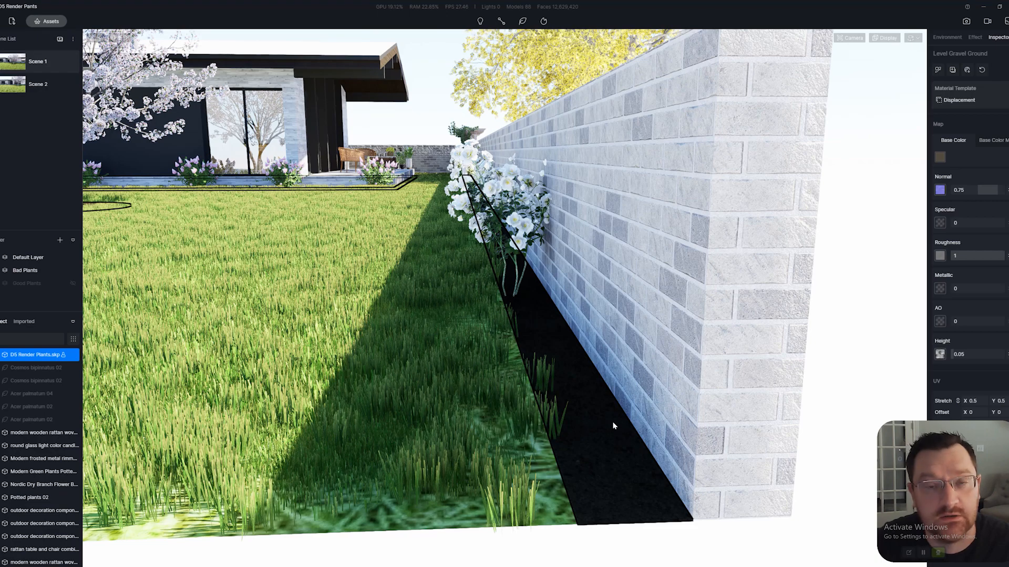
Step: Return to the saved Scene 1 view of the house front and select the blossoming tree on the lawn
right_click_drag(593, 419, 566, 313)
key("a")
key("w")
key("d")
key("w")
key("s")
key("a")
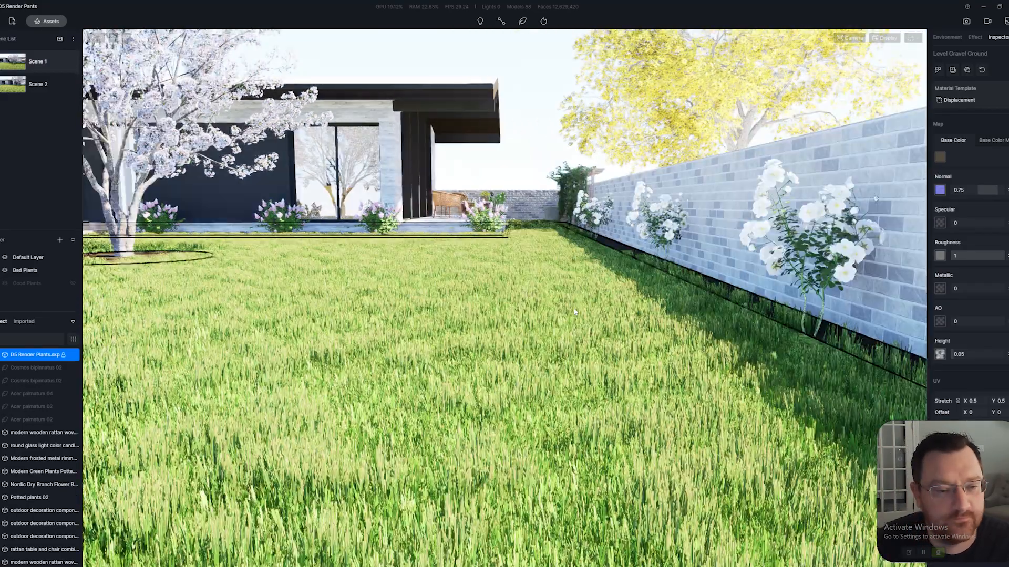
left_click(15, 85)
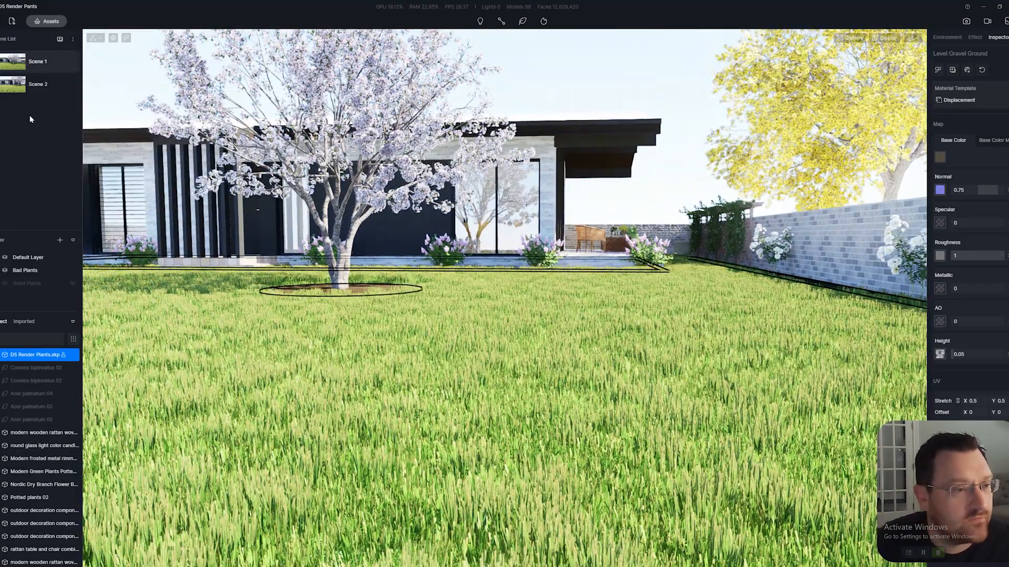
left_click(14, 63)
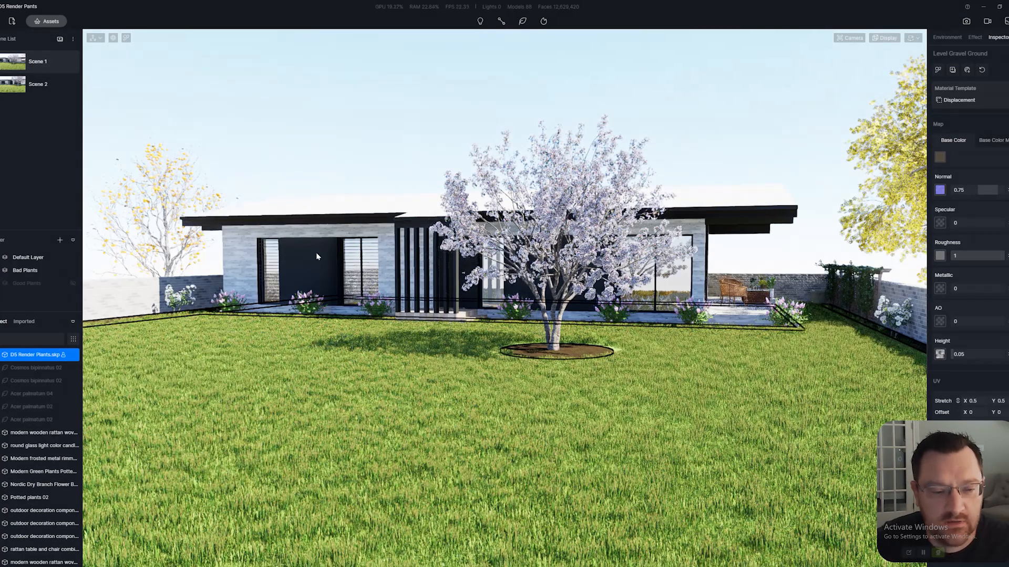
scroll(464, 266, "up", 6)
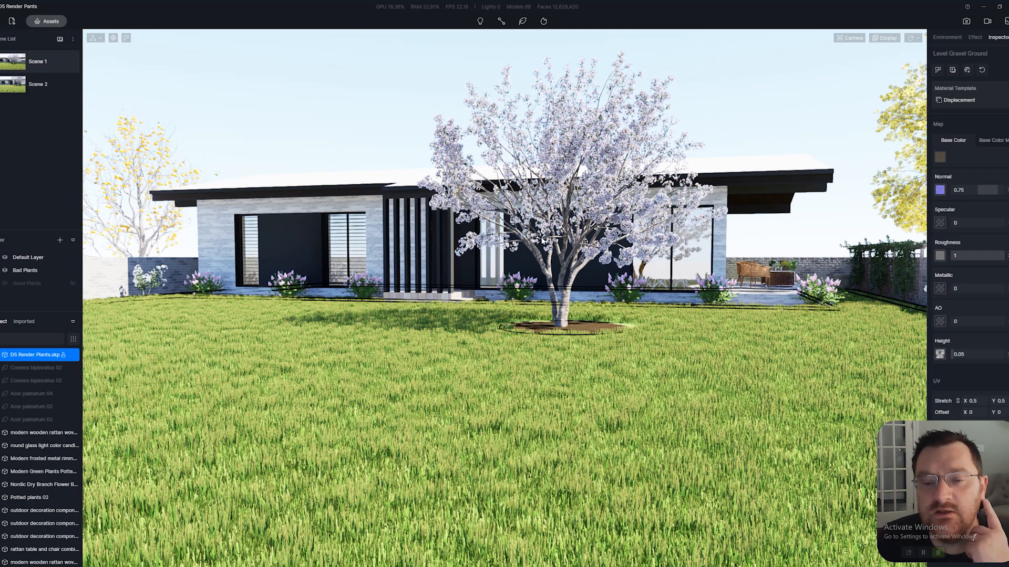
left_click(463, 264)
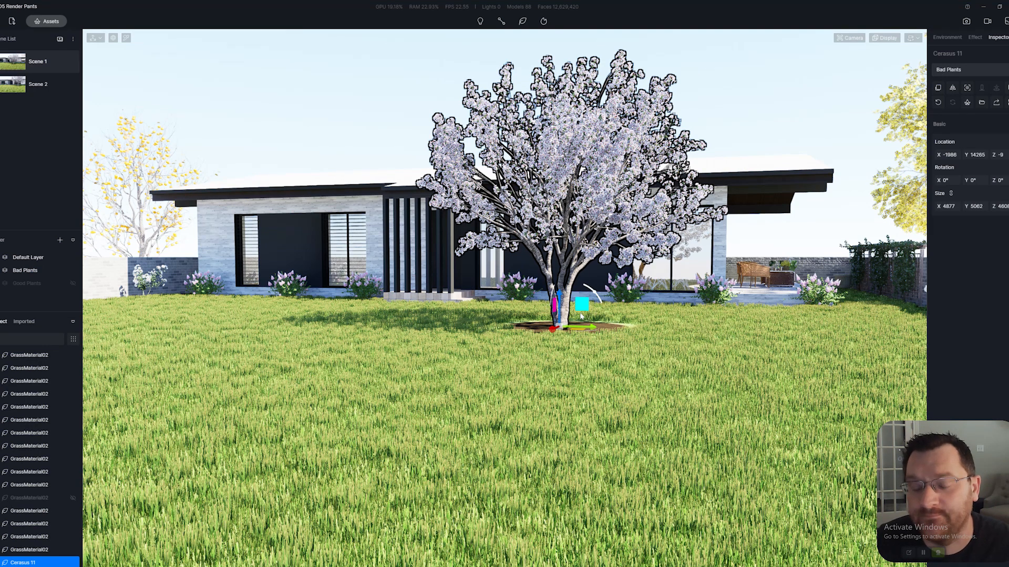
Step: Inspect the trunk of the blossoming tree up close and select the gravel ground material in its circular bed
key("w")
right_click_drag(548, 273, 574, 222)
key("a")
key("s")
key("a")
key("s")
key("d")
key("s")
right_click_drag(644, 289, 554, 372)
key("w")
key("w")
key("d")
key("a")
left_click(626, 355)
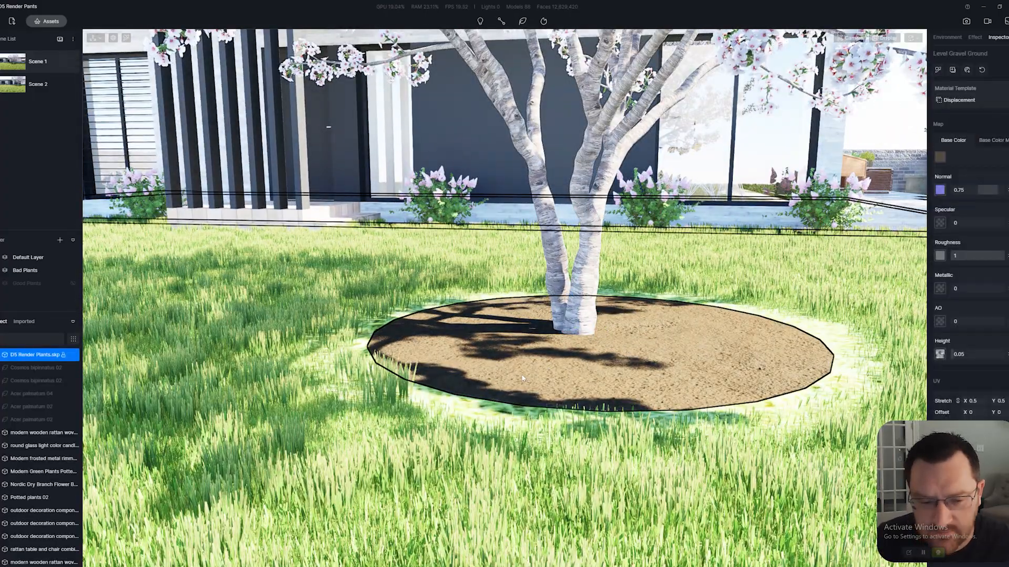
Step: Examine the lawn grass along the edge of the circular tree bed at close range
scroll(523, 378, "up", 3)
right_click_drag(496, 379, 493, 420)
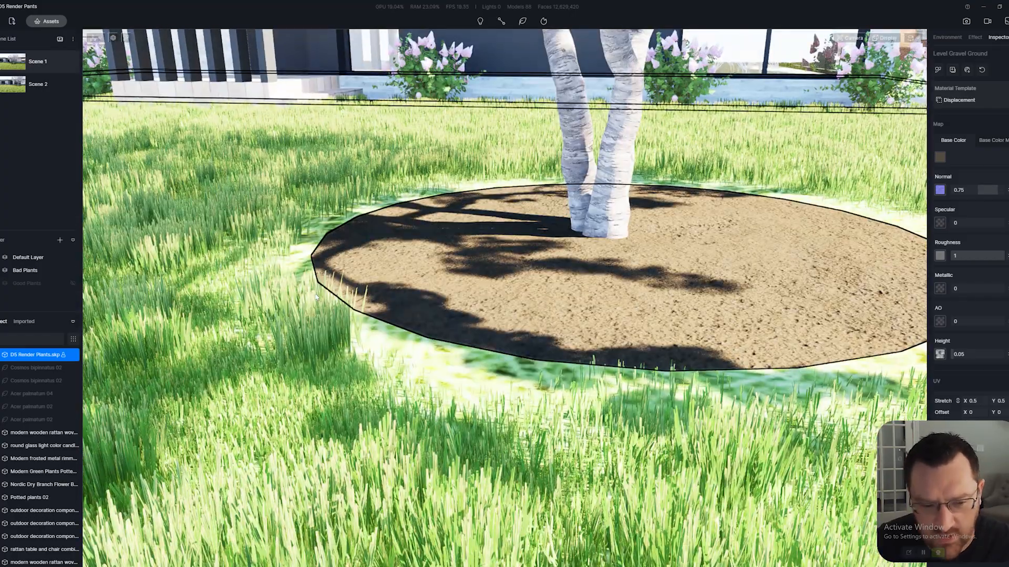
key("d")
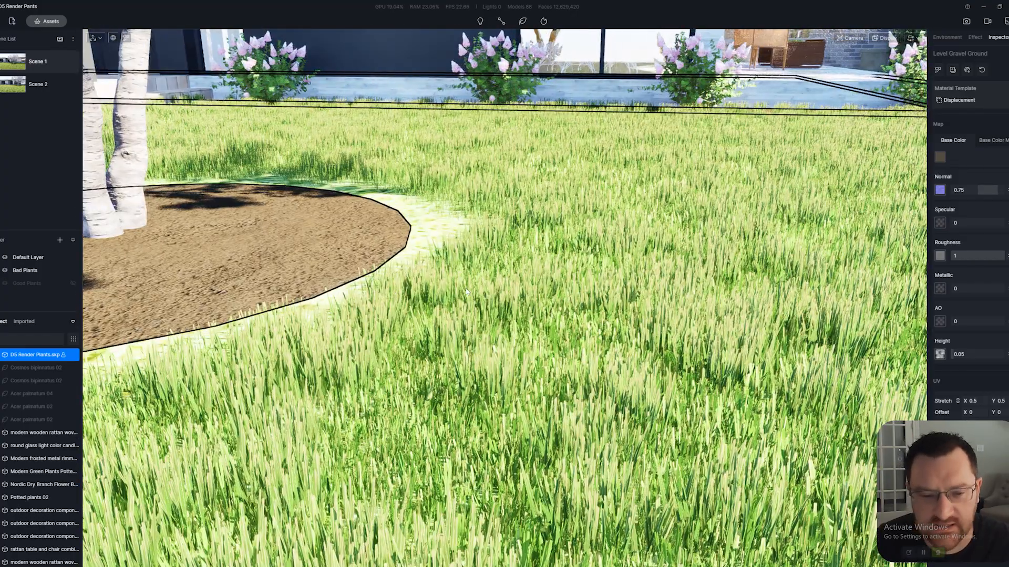
key("a")
Step: Review the whole house front with its shrubs, trees and lawn from farther back
scroll(514, 214, "down", 3)
right_click_drag(515, 216, 530, 229)
key("s")
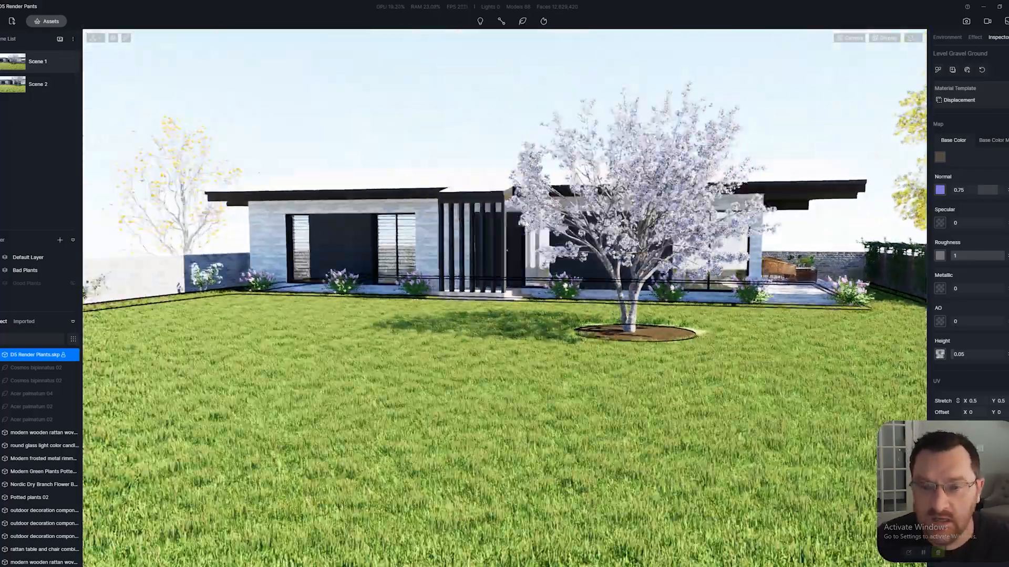
key("s")
key("w")
right_click_drag(522, 209, 542, 173)
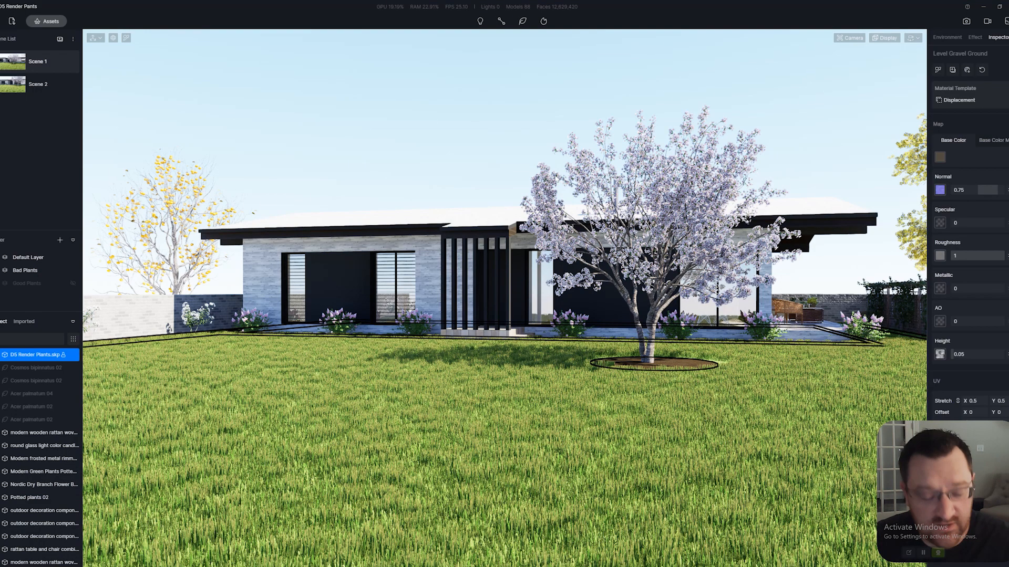
middle_click_drag(610, 176, 584, 166)
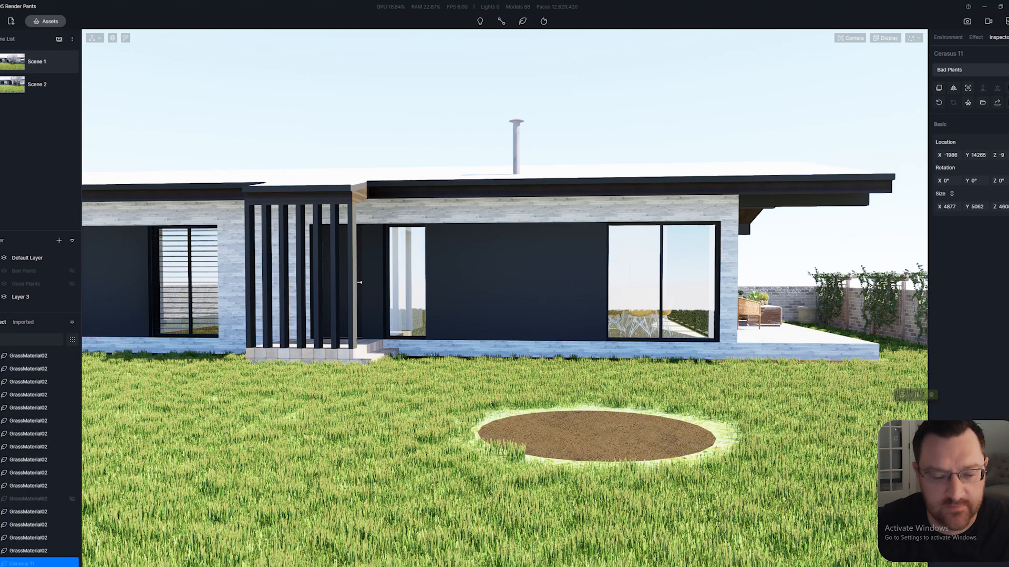
Step: Switch to the SketchUp model of the house and link it to D5 Render with D5 Converter
mouse_move(212, 566)
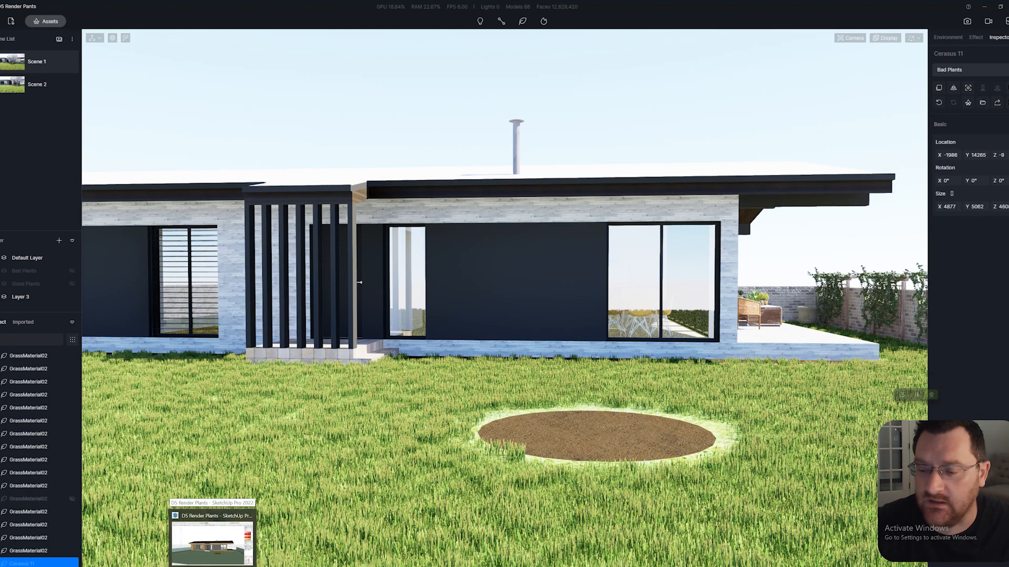
left_click(213, 544)
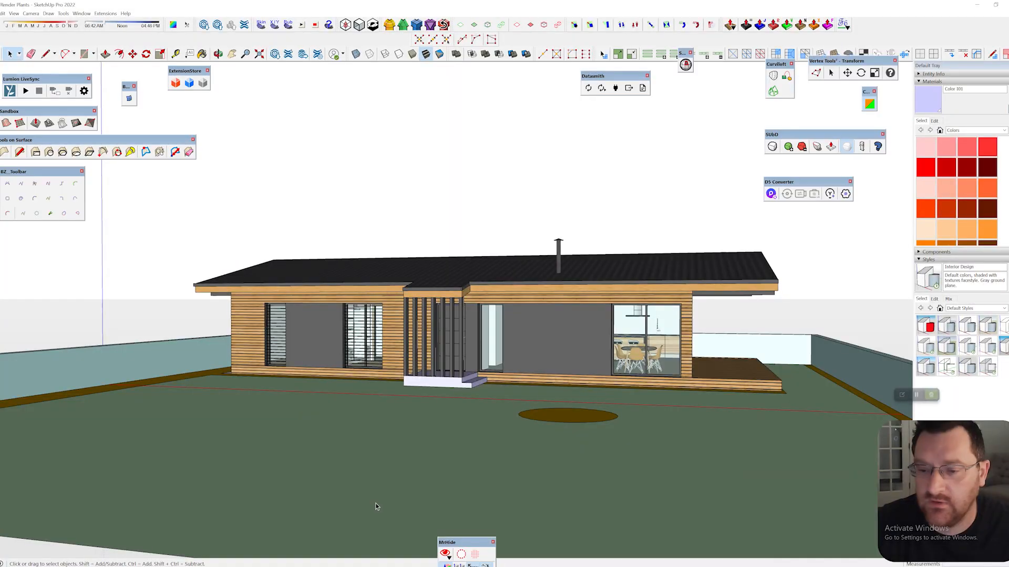
left_click(772, 194)
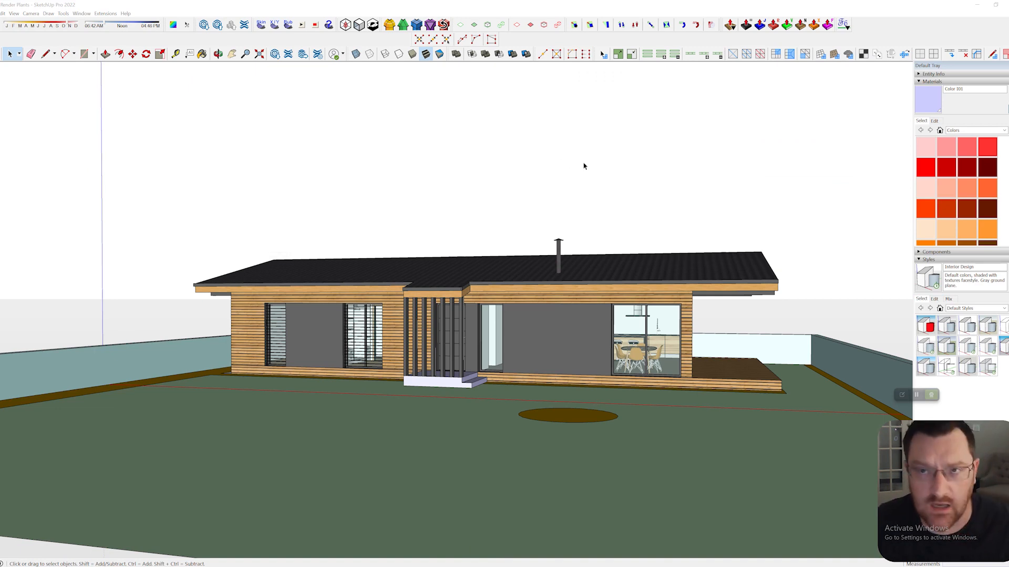
mouse_move(602, 252)
middle_mouse_down()
mouse_move(796, 293)
mouse_move(622, 254)
mouse_move(762, 245)
middle_mouse_up()
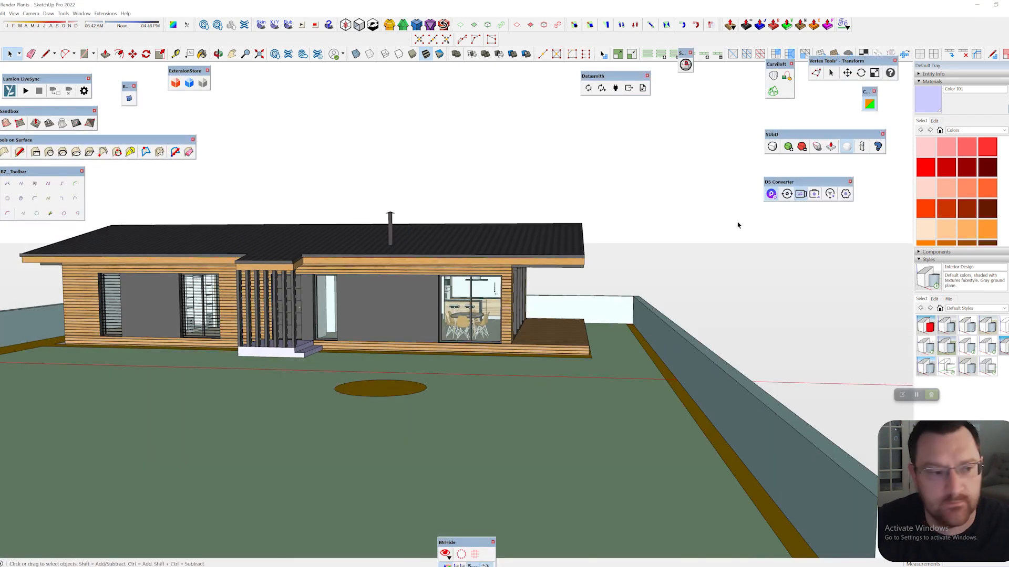
Step: Widen the brown planting strip beside the garden wall by moving its lawn-side edge along the red axis into the lawn
middle_click_drag(601, 220, 590, 199)
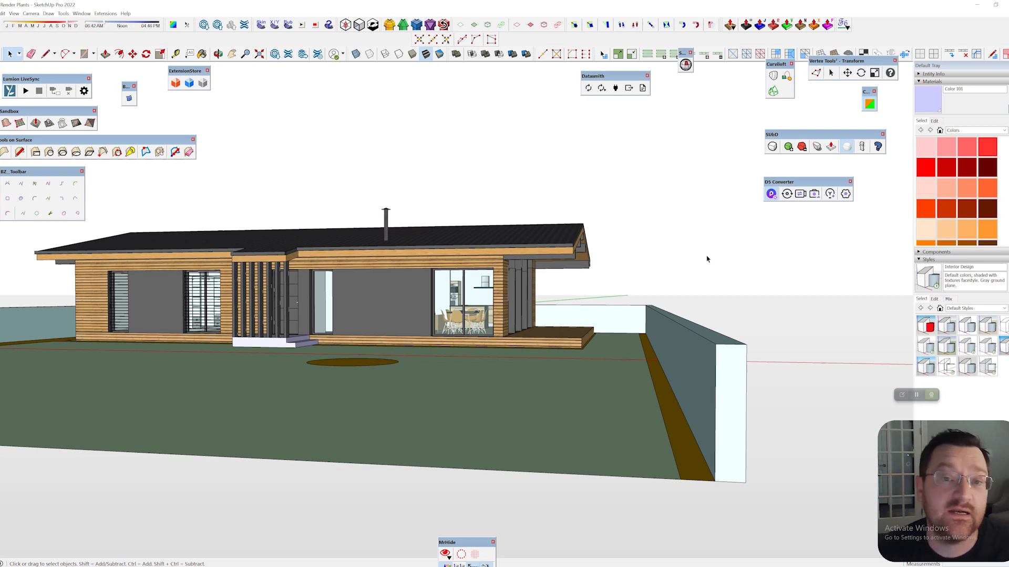
middle_click_drag(698, 259, 619, 243)
middle_click_drag(607, 348, 585, 373)
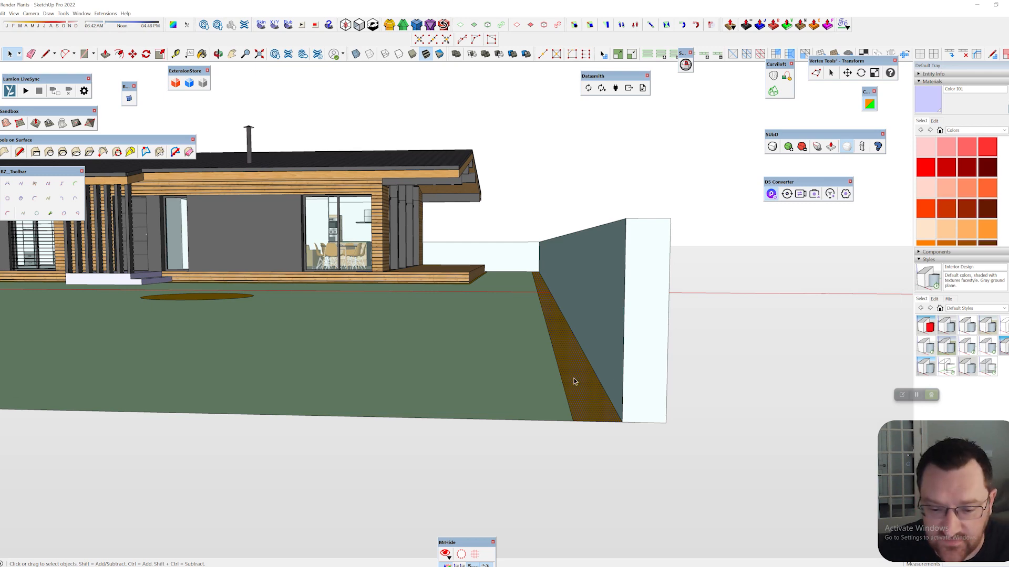
left_click(565, 395)
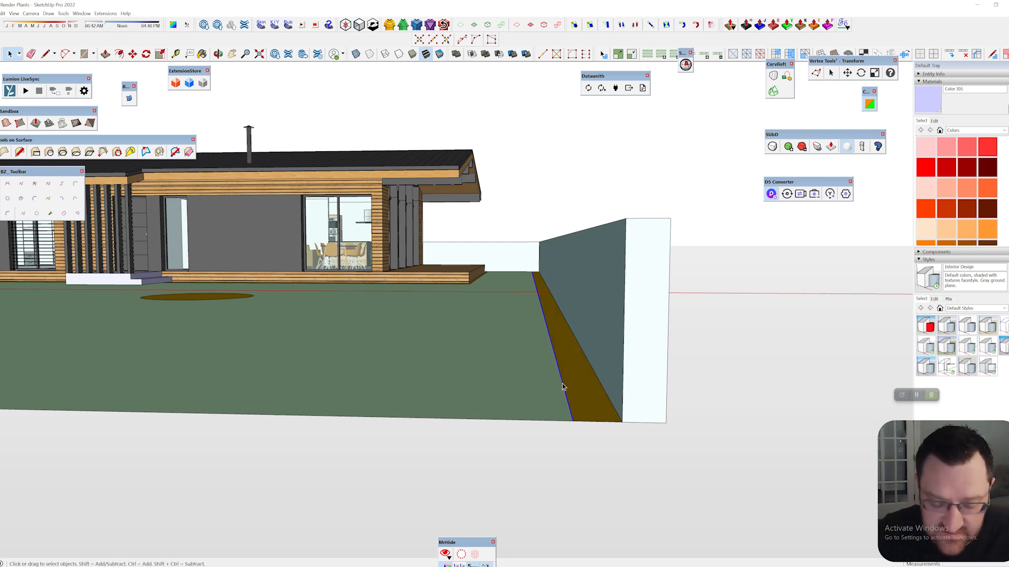
key("m")
left_click(561, 382)
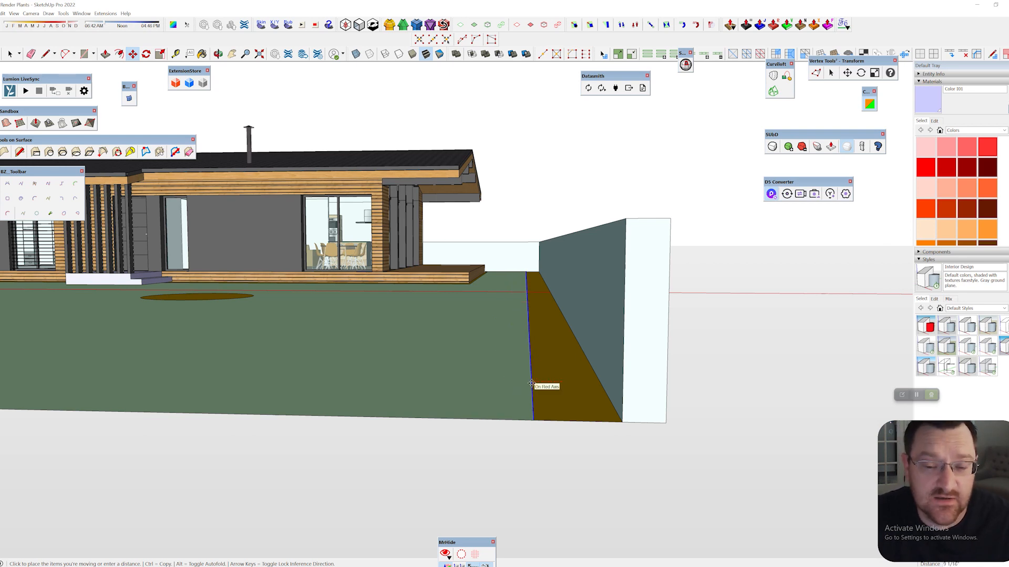
left_click(535, 386)
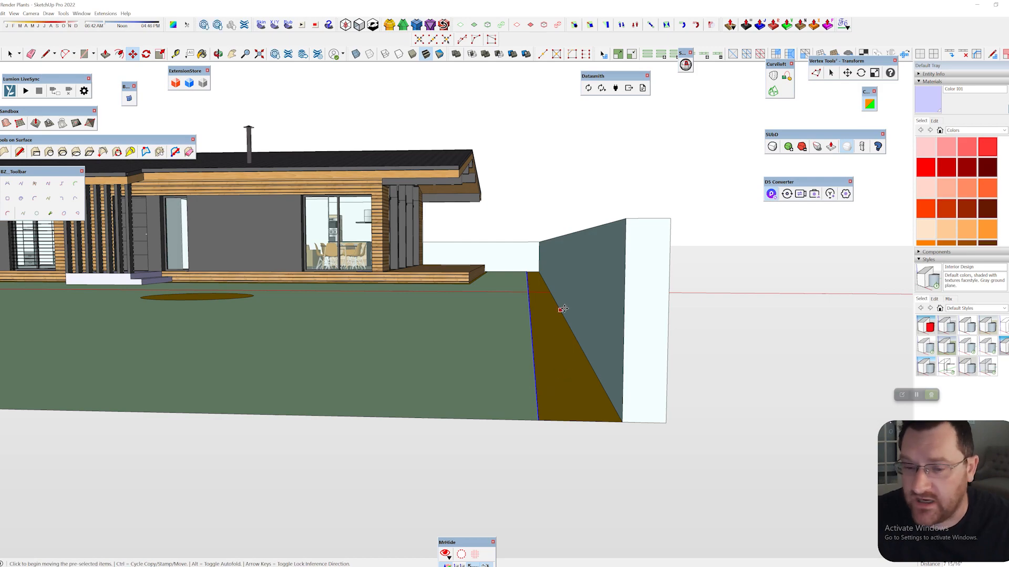
key("space")
left_click(529, 219)
Step: Update the linked model and materials through D5 Converter and return to D5 Render
middle_click_drag(298, 290, 483, 293)
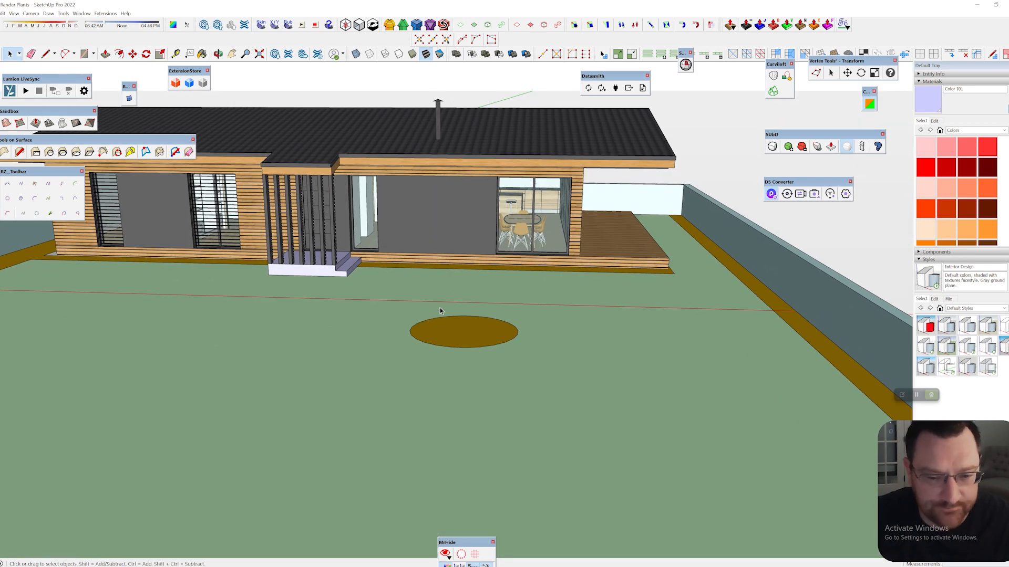
left_click(787, 193)
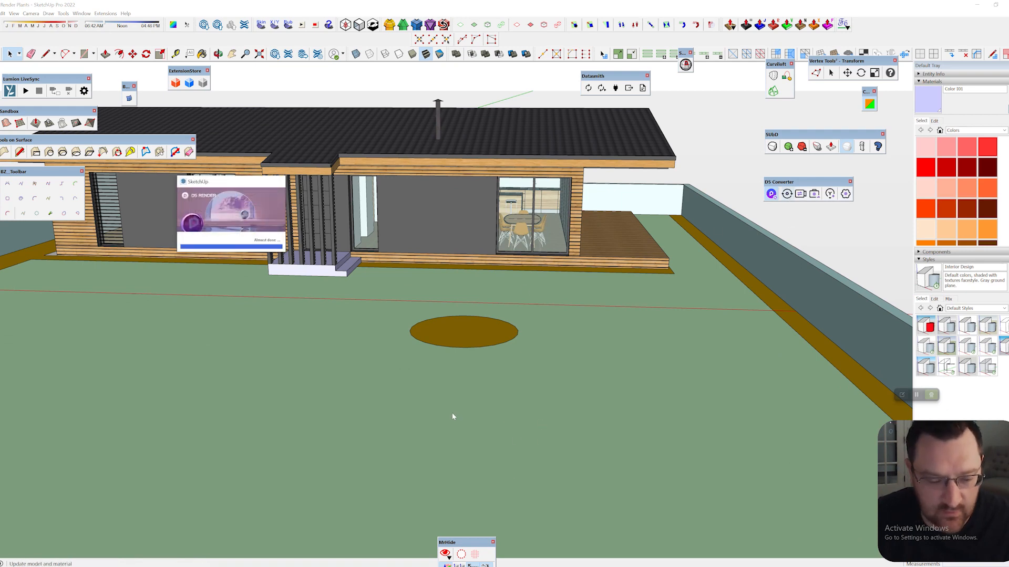
left_click(441, 538)
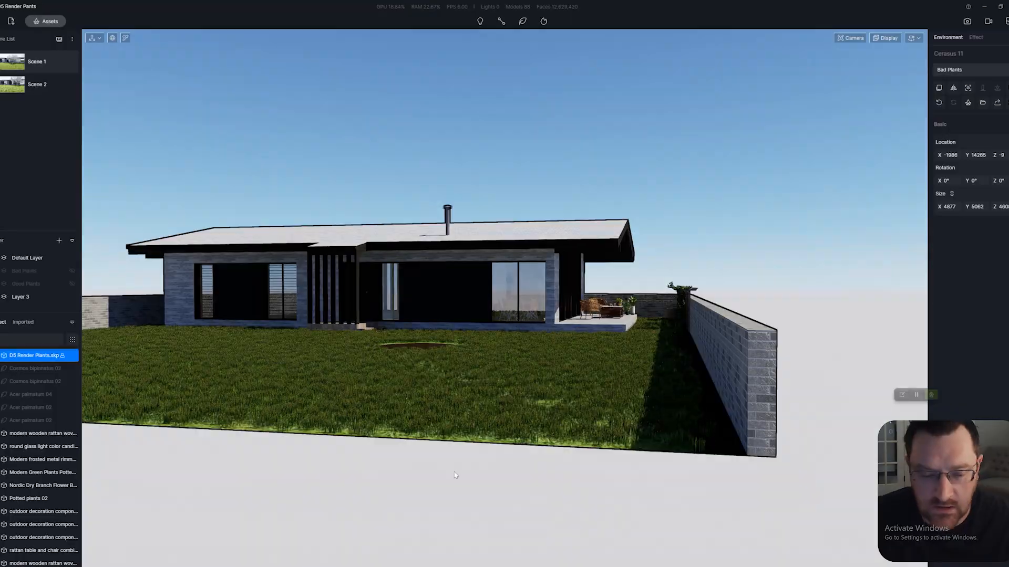
Step: Examine the widened planting strip and the grass along the brick garden wall
mouse_move(581, 458)
right_mouse_down()
mouse_move(689, 461)
mouse_move(690, 492)
mouse_move(640, 446)
right_mouse_up()
key("w")
key("q")
scroll(639, 444, "up", 3)
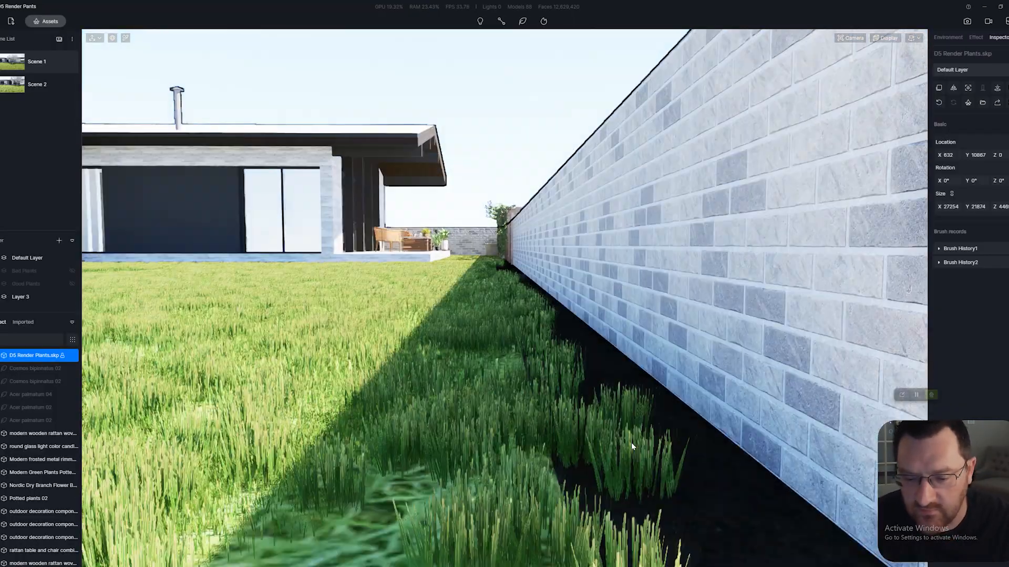
middle_click_drag(633, 443, 534, 393)
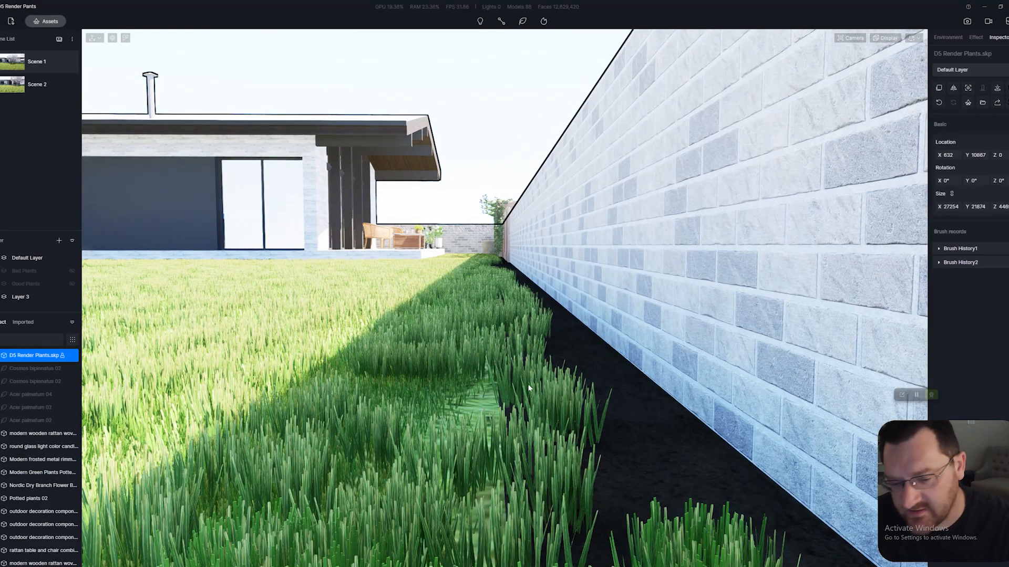
key("e")
right_click_drag(468, 332, 495, 343)
key("e")
key("a")
key("d")
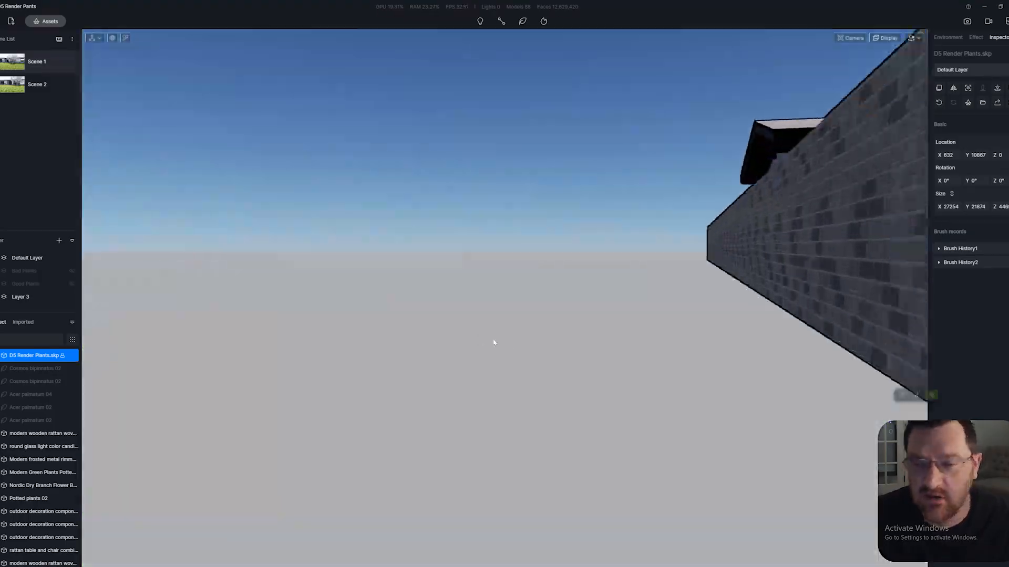
Step: Move around the garden wall to the terrace corner and examine the planting bed along its base
key("d")
right_click_drag(691, 356, 867, 333)
key("e")
key("w")
key("d")
right_click_drag(752, 373, 615, 389)
key("d")
key("w")
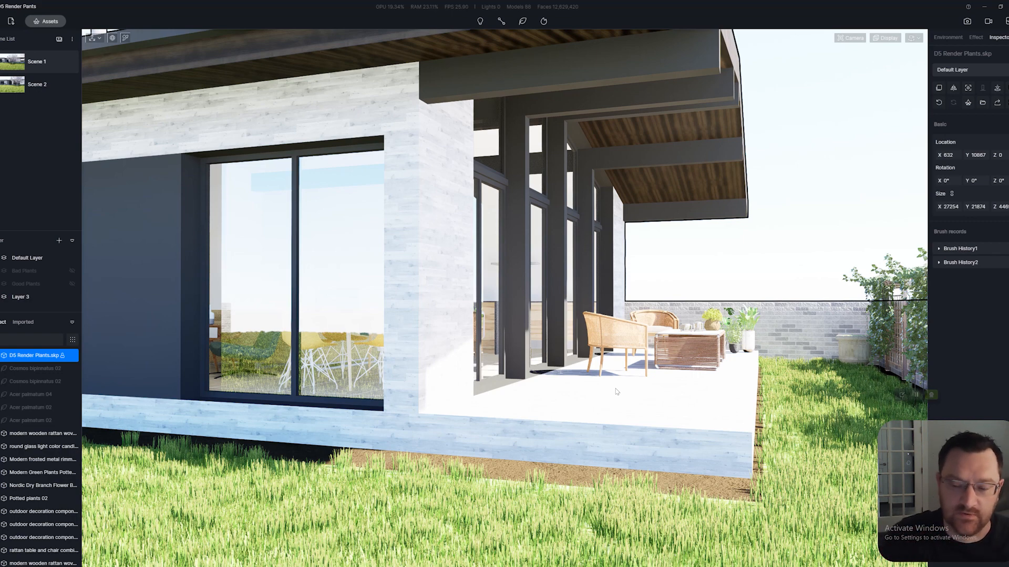
right_click_drag(630, 394, 652, 406)
key("d")
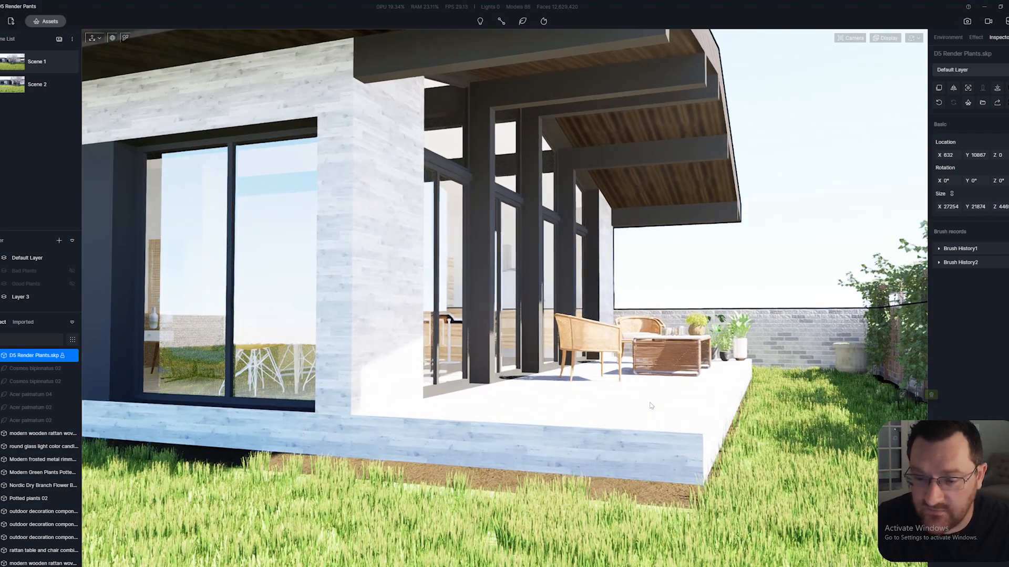
Step: Open the asset library and show the Nature category of online models next to the terrace view
key("m")
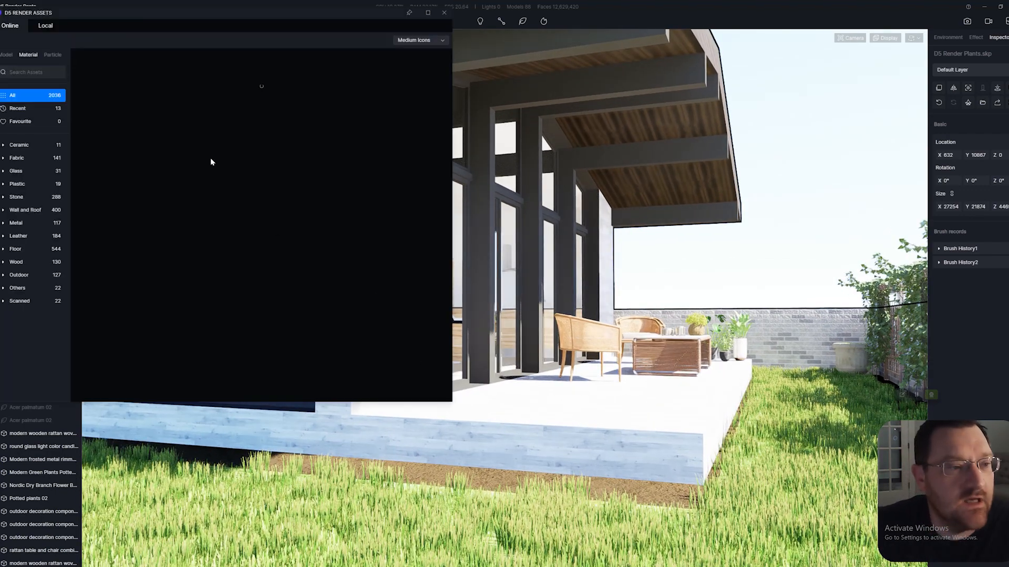
left_click(12, 57)
left_click_drag(142, 23, 245, 50)
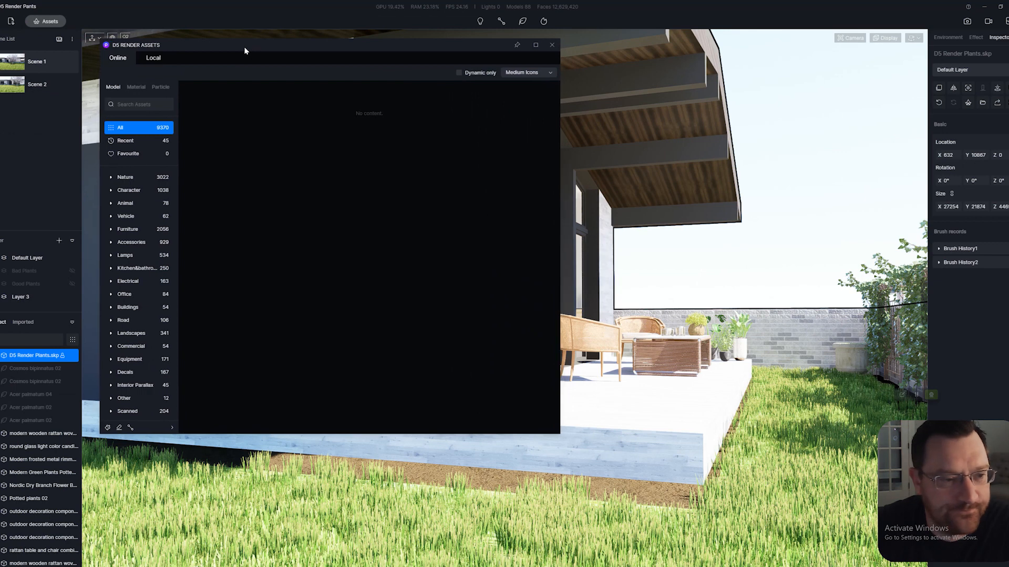
left_click(143, 176)
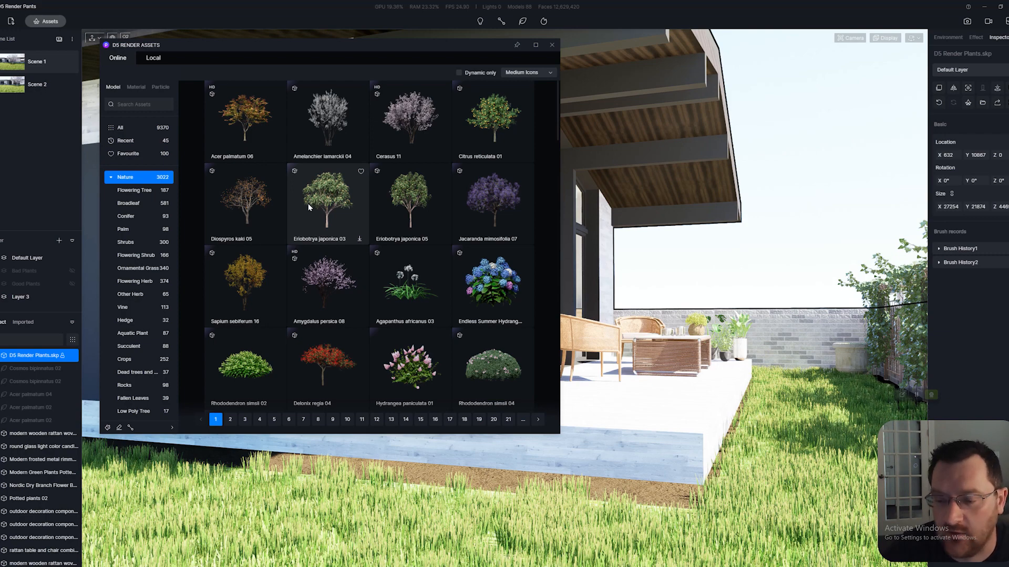
right_click_drag(683, 448, 719, 422)
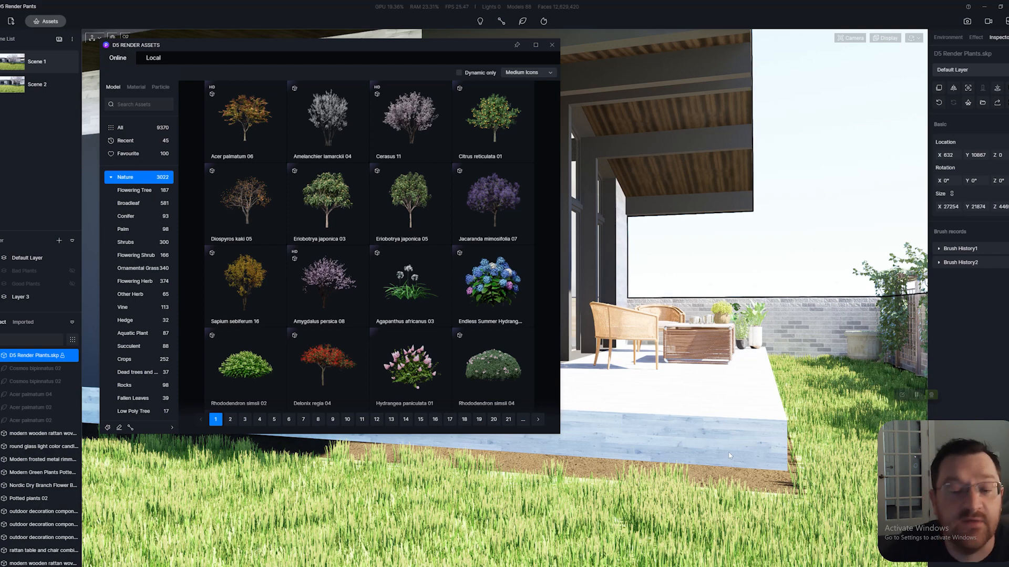
right_click_drag(712, 464, 729, 476)
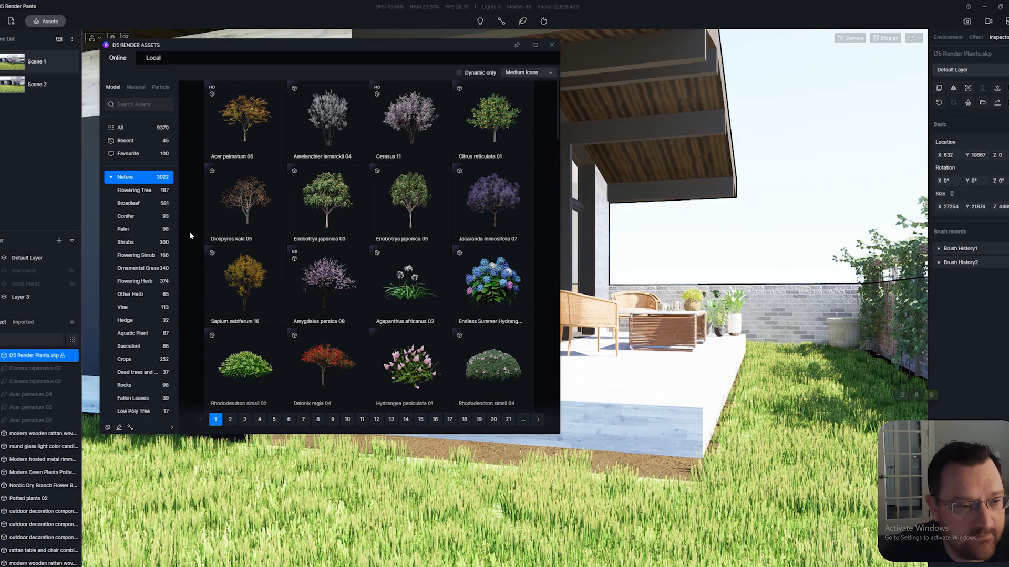
Step: Review the recently used plant models in the asset library against the planting bed at the terrace corner
left_click(125, 141)
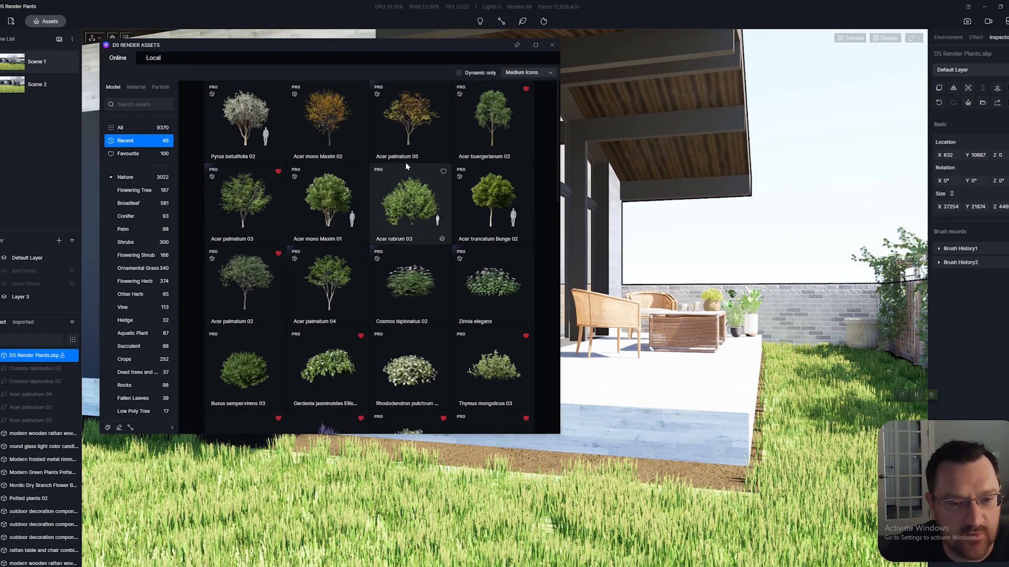
scroll(410, 247, "down", 2)
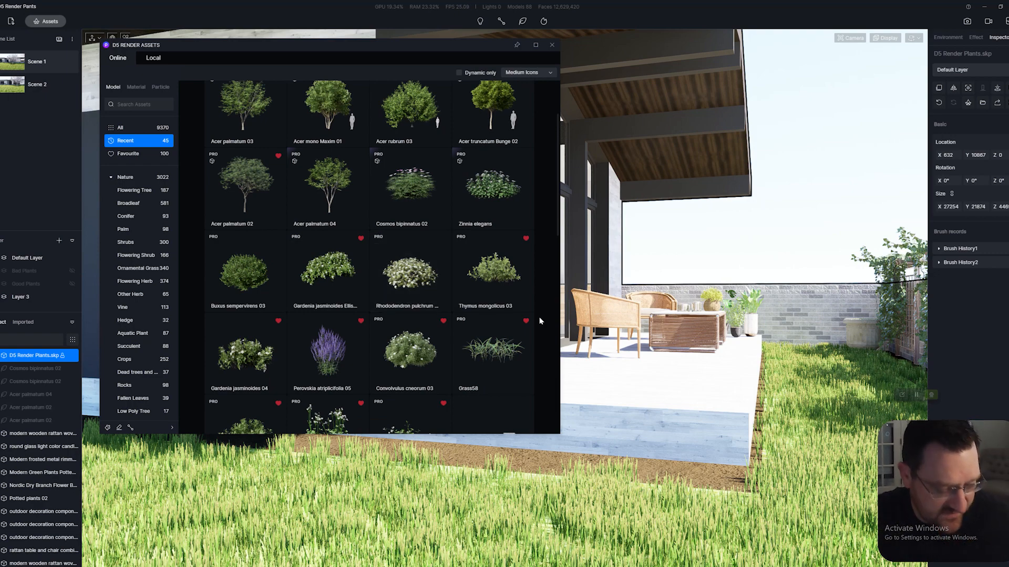
mouse_move(633, 355)
right_mouse_down()
mouse_move(607, 343)
mouse_move(648, 349)
right_mouse_up()
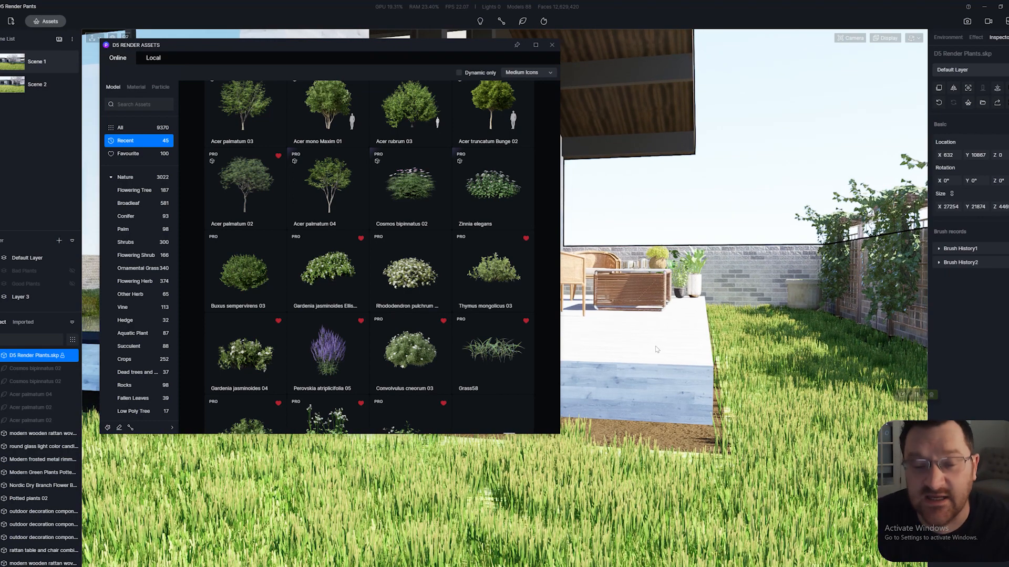
scroll(433, 334, "down", 3)
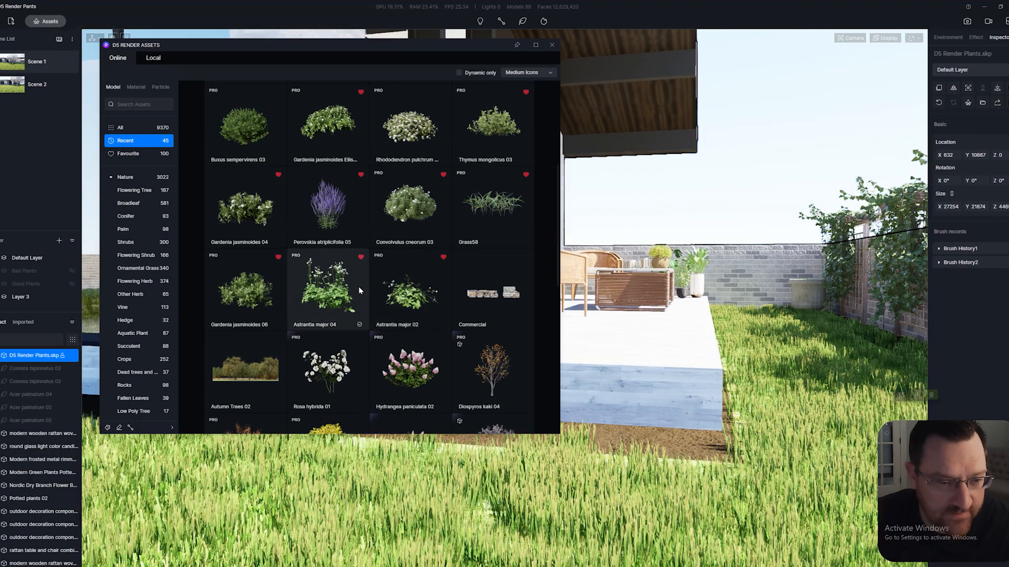
key("a")
key("a")
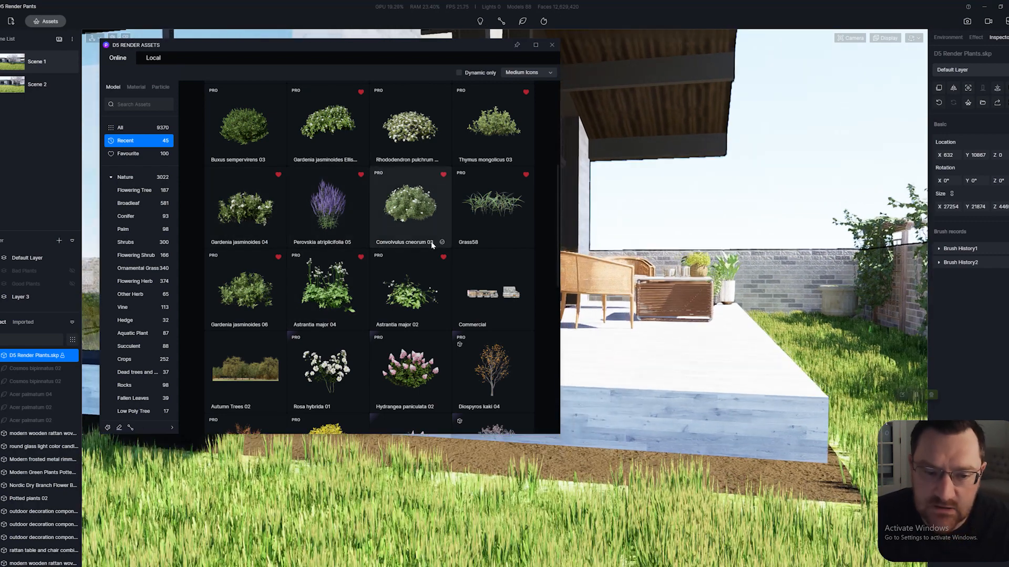
key("e")
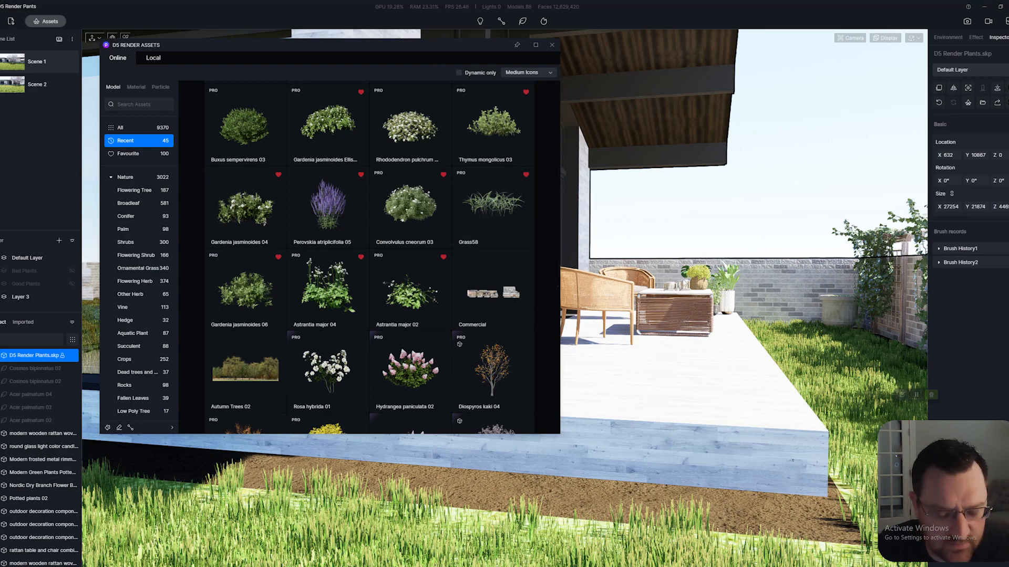
right_click_drag(625, 242, 679, 297)
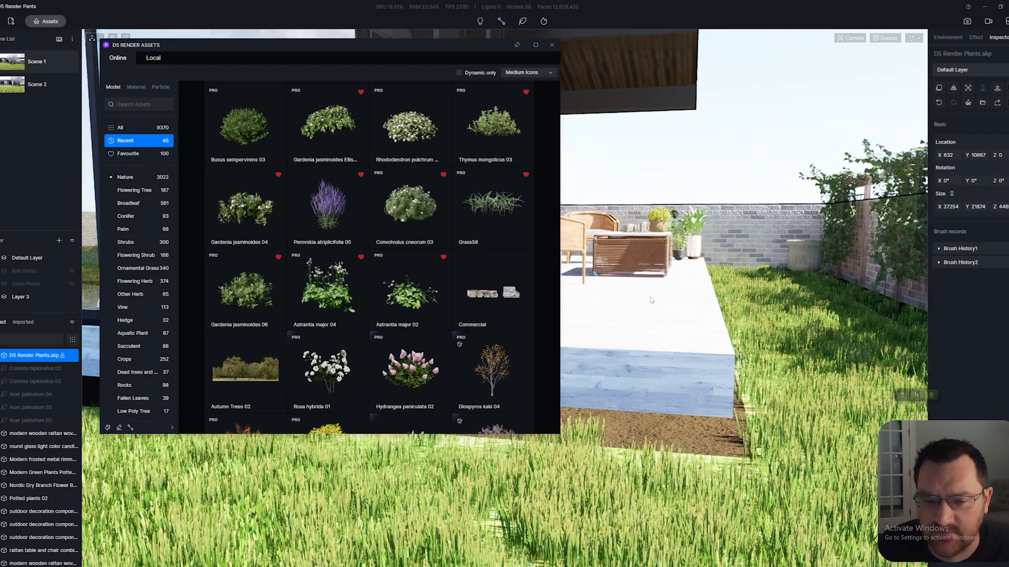
scroll(445, 280, "down", 3)
scroll(420, 286, "up", 5)
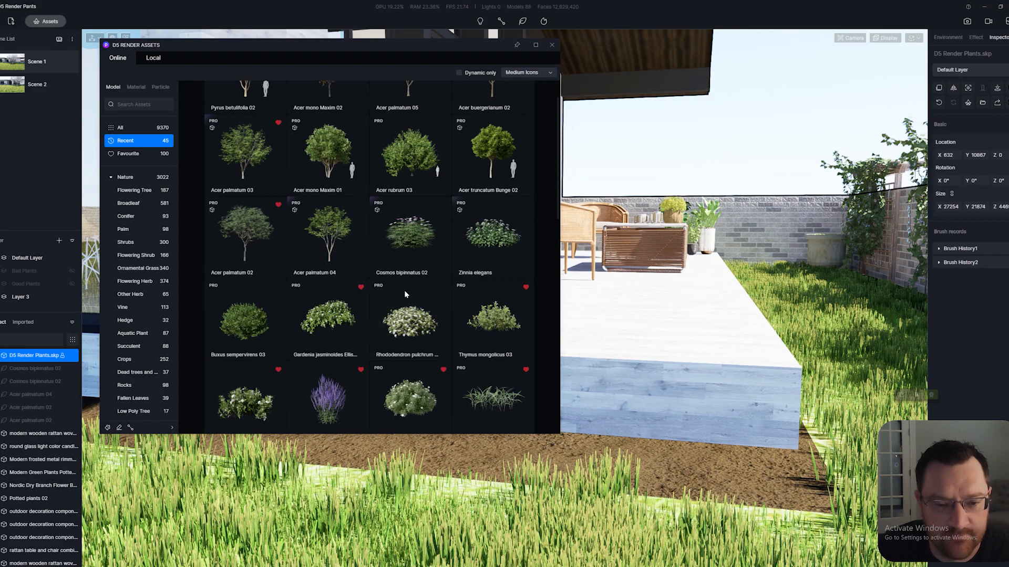
Step: Place a Buxus sempervirens 03 shrub at the outer corner of the planting bed along the terrace
right_click_drag(646, 365, 527, 331)
key("s")
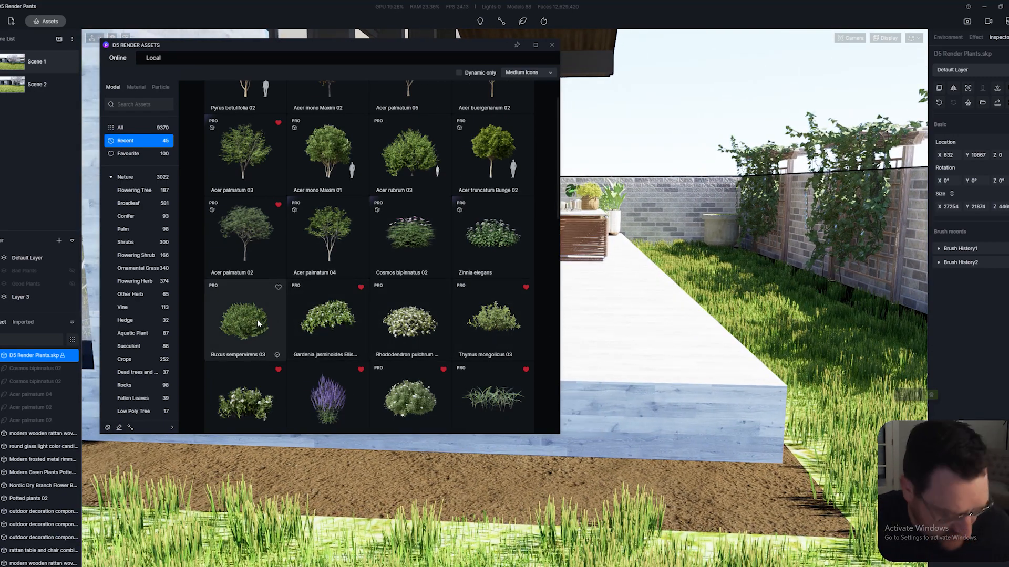
left_click(258, 323)
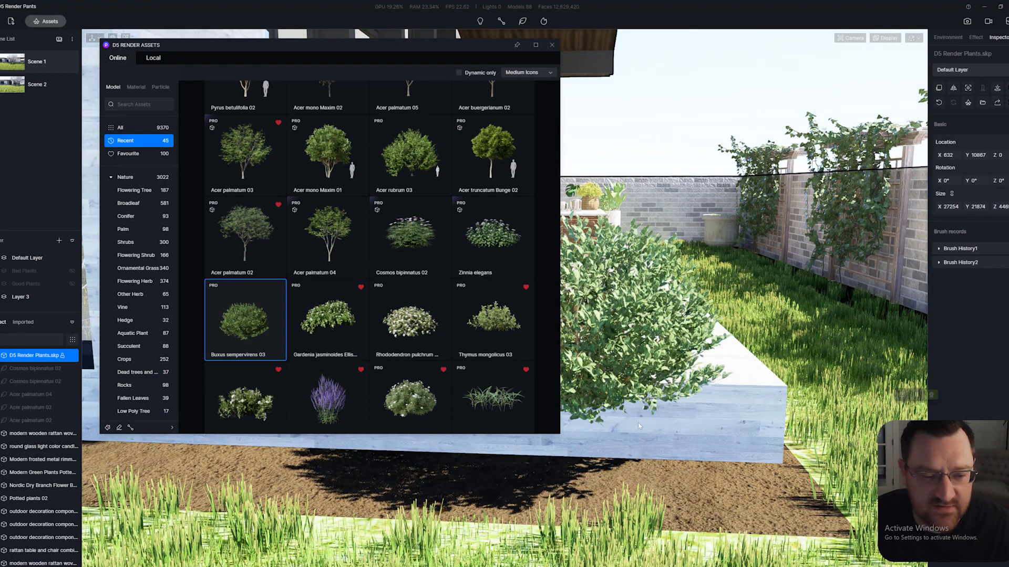
key("s")
key("a")
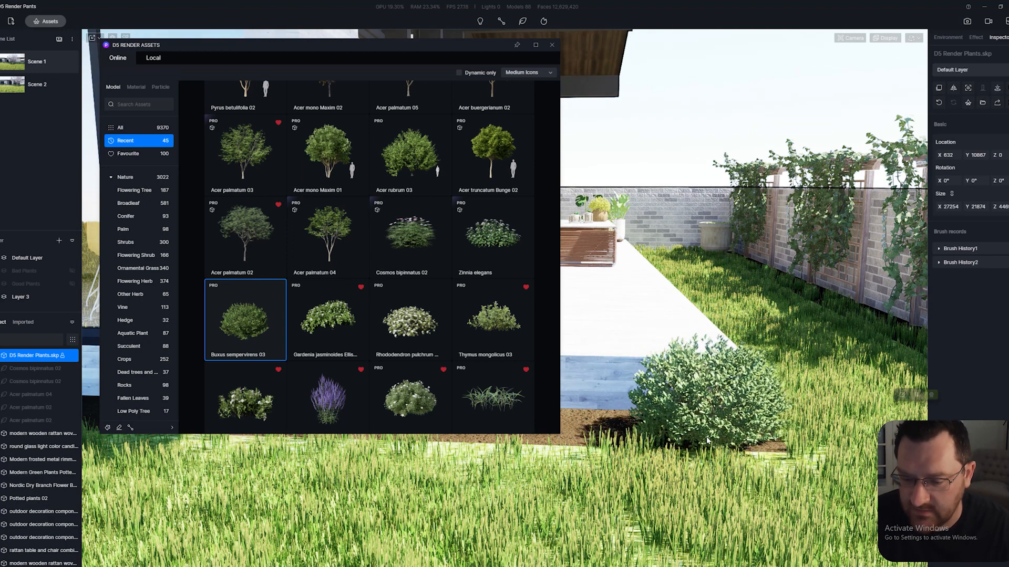
left_click(708, 438)
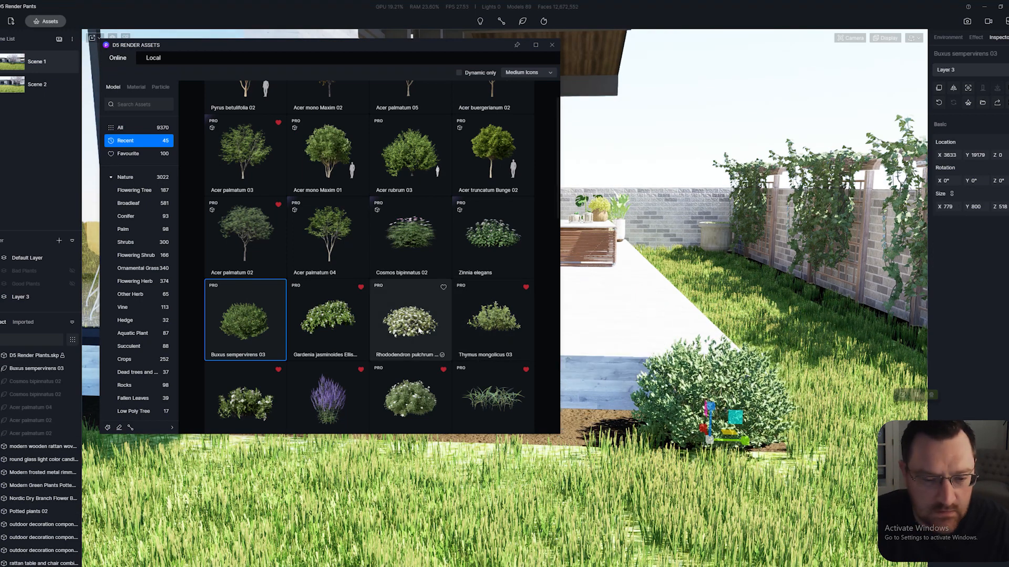
Step: Place a Convolvulus cneorum 03 beside the Buxus in the terrace planting bed
scroll(405, 289, "up", 1)
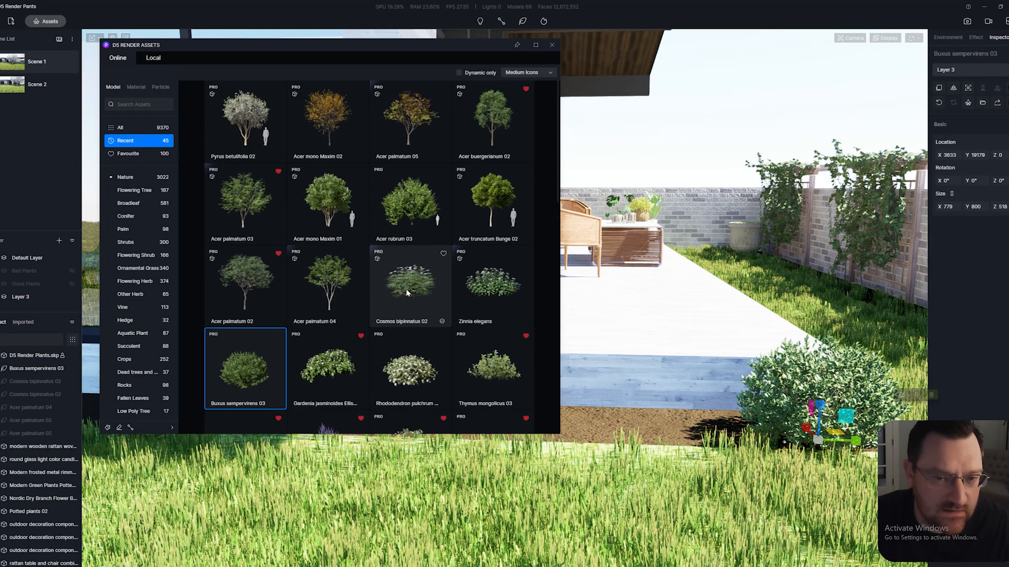
scroll(407, 292, "down", 5)
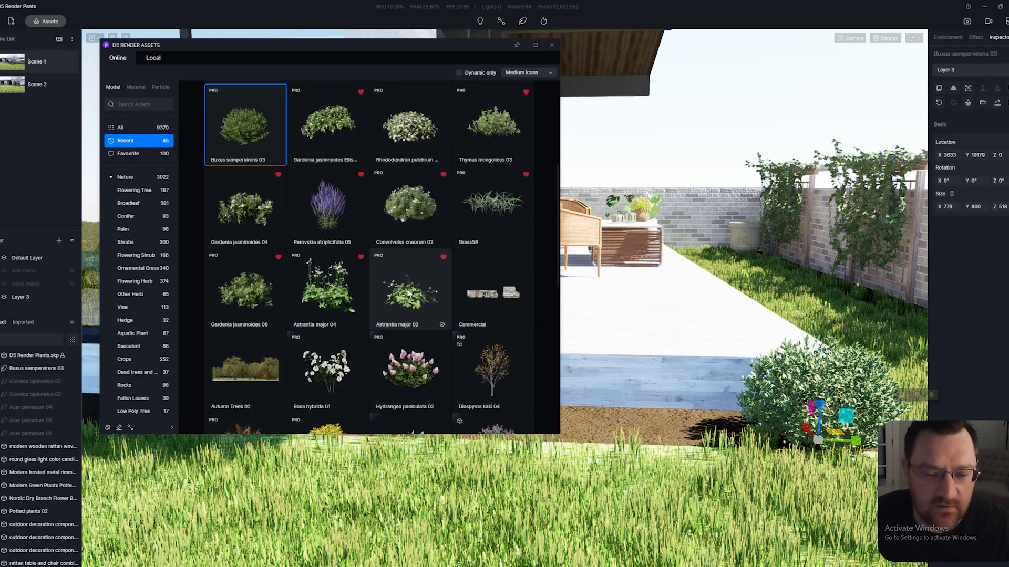
left_click(414, 211)
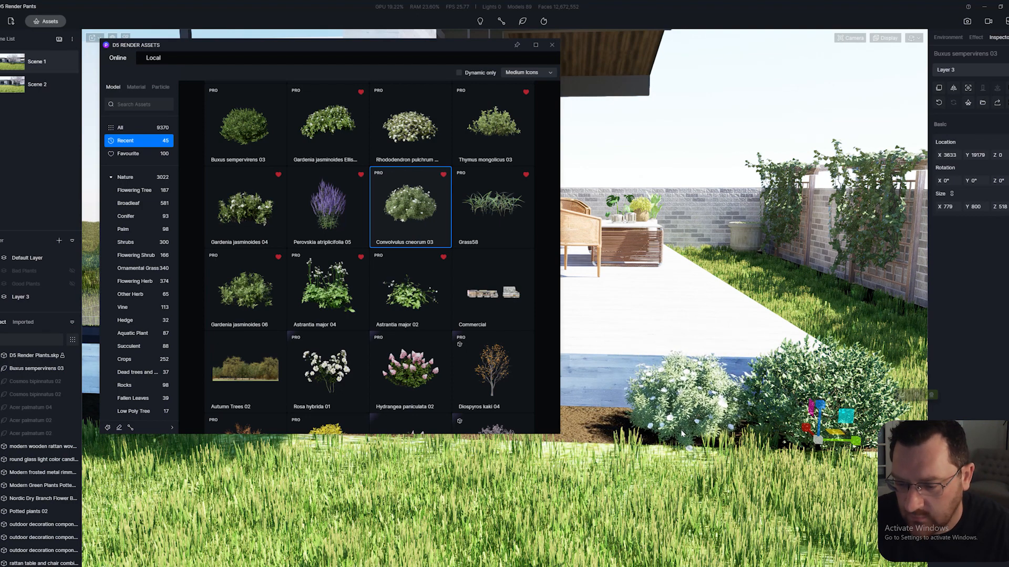
left_click(681, 431)
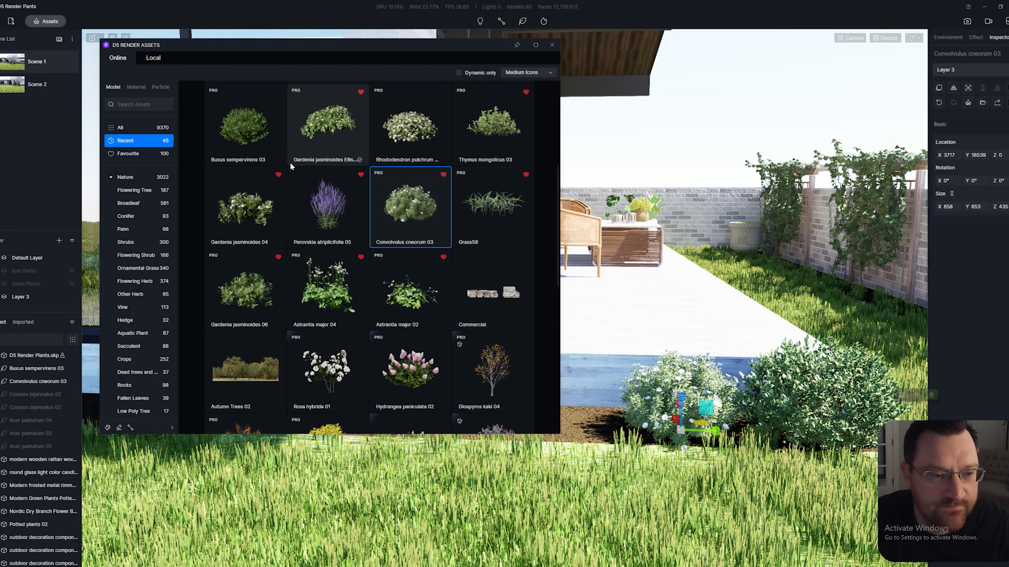
Step: Place a Gardenia jasminoides 06 next to the Convolvulus in the terrace bed and close the asset library
key("a")
key("s")
left_click(247, 295)
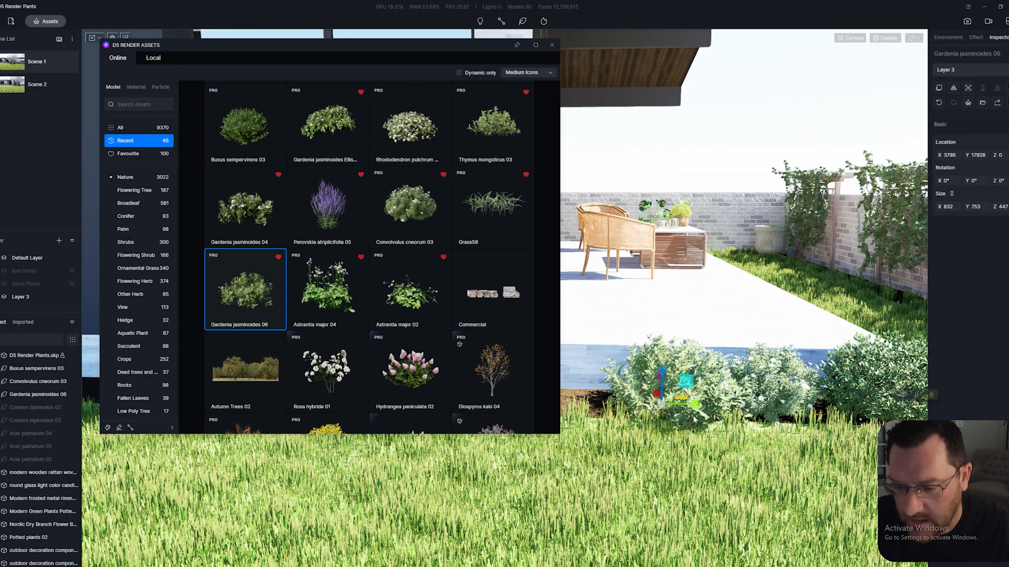
left_click(656, 404)
middle_click_drag(721, 328, 620, 324)
left_click(552, 45)
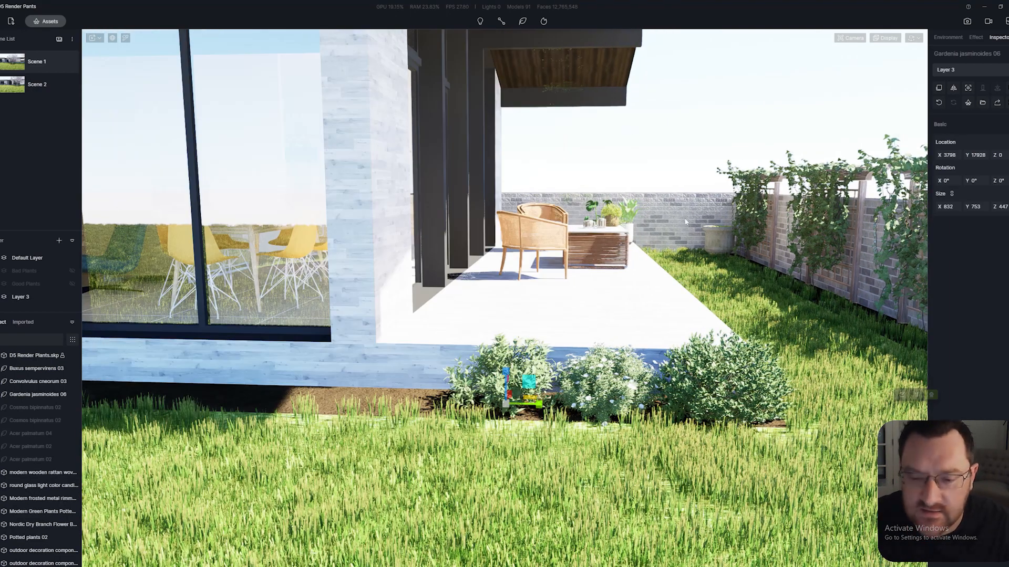
Step: Align the three shrubs across the bed from above, moving the Buxus to X 3682, the Convolvulus to X 3740 and the Gardenia to X 3739
right_click_drag(526, 263, 320, 305)
key("Escape")
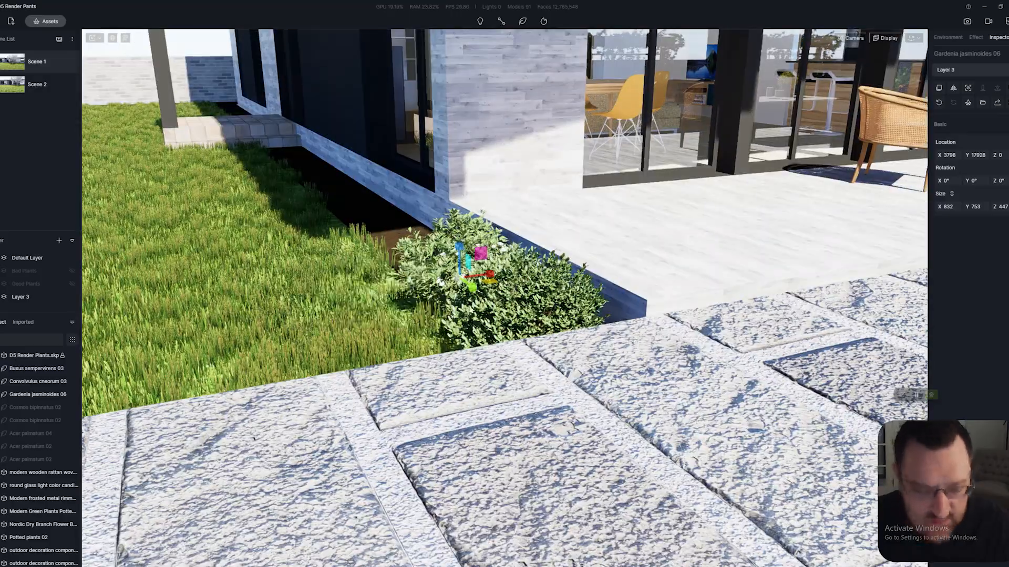
right_click_drag(517, 304, 499, 362)
left_click(516, 305)
scroll(505, 297, "down", 2)
right_click_drag(504, 297, 501, 226)
scroll(505, 297, "down", 5)
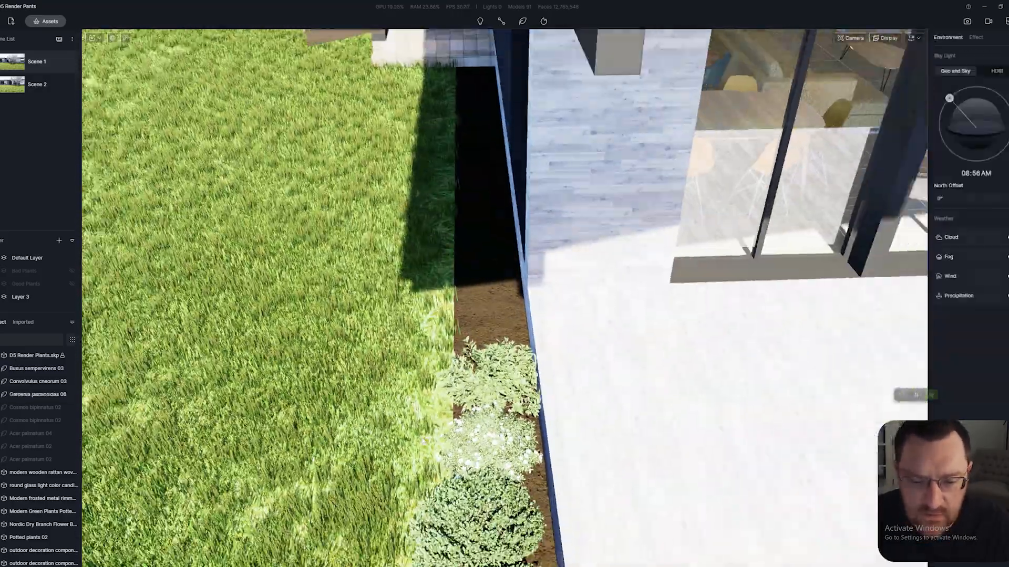
left_click(494, 489)
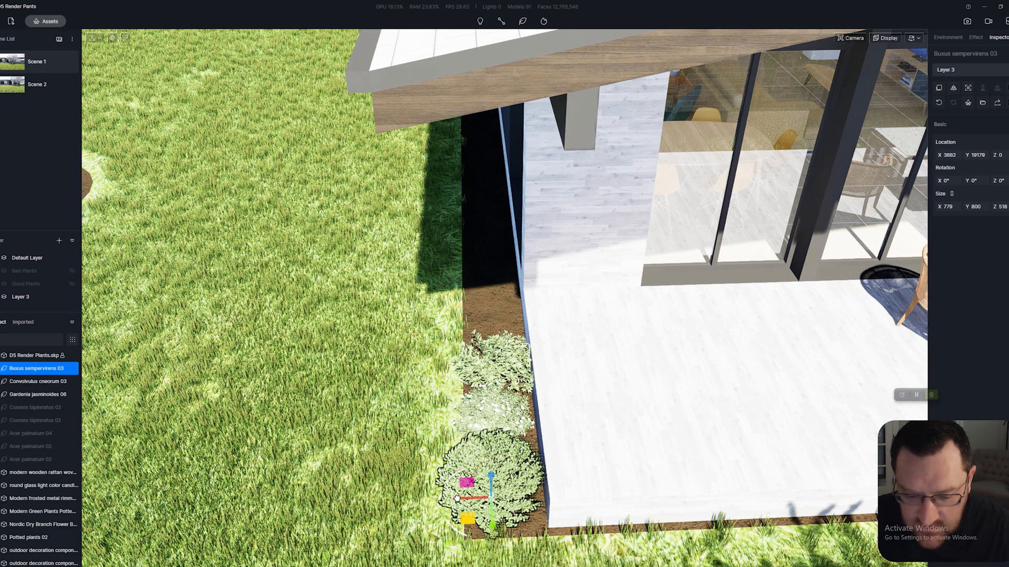
left_click(469, 420)
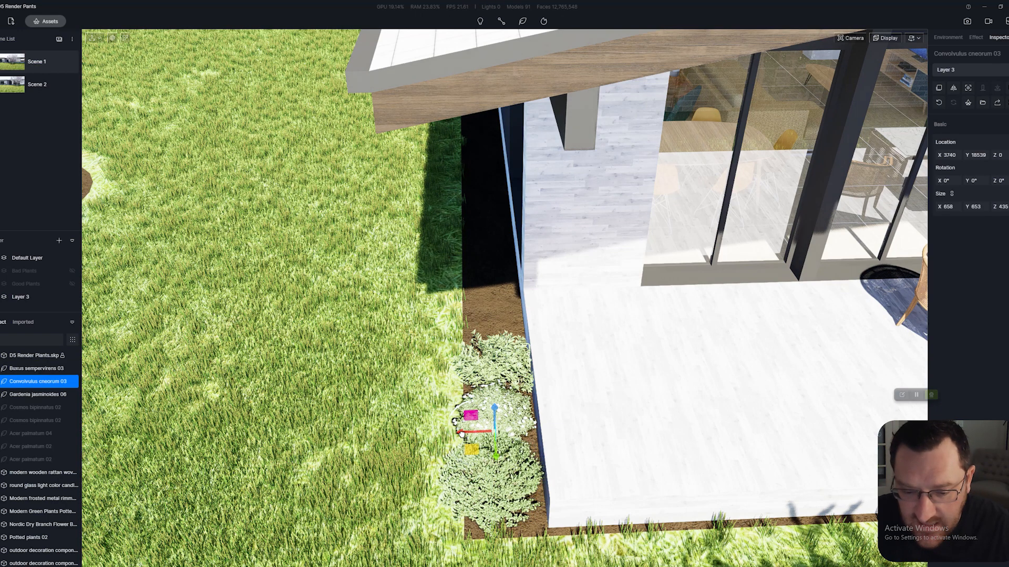
left_click(479, 375)
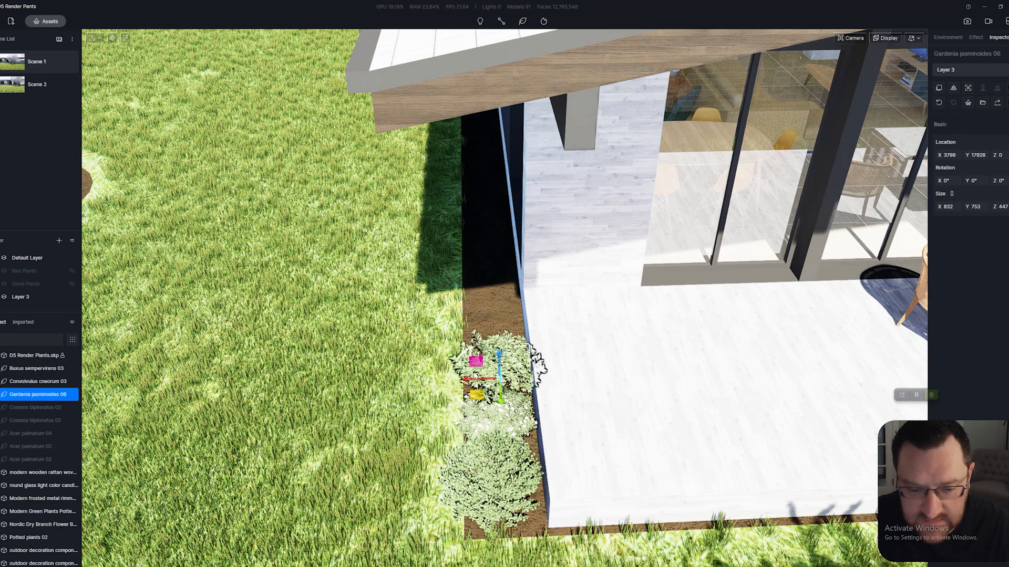
left_click_drag(466, 379, 458, 380)
Step: Place a Gardenia jasminoides 04 next to the Gardenia jasminoides 06 in the bed and close the asset library
right_click_drag(458, 380, 801, 327)
left_click(45, 22)
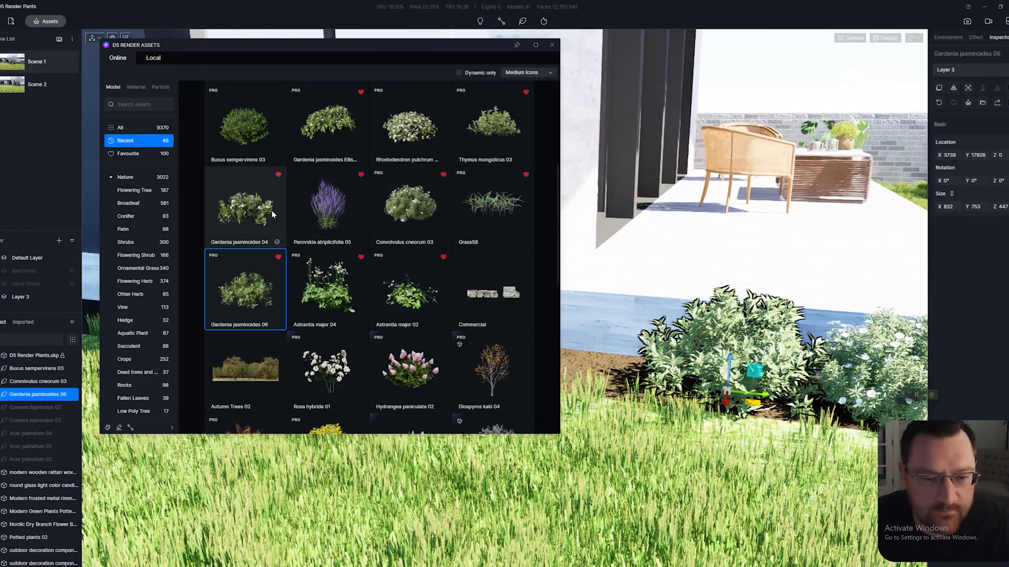
left_click(275, 214)
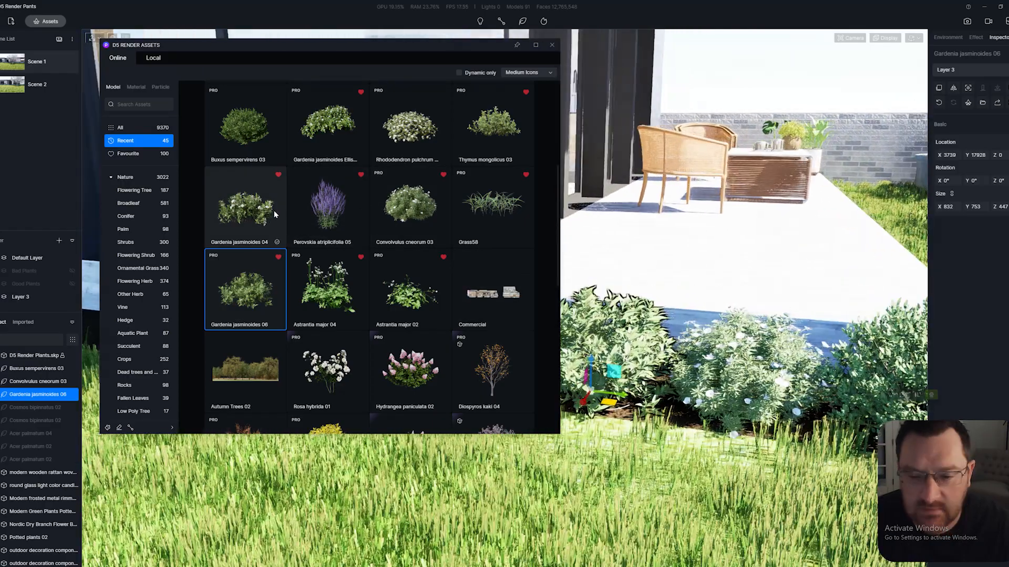
scroll(630, 357, "down", 4)
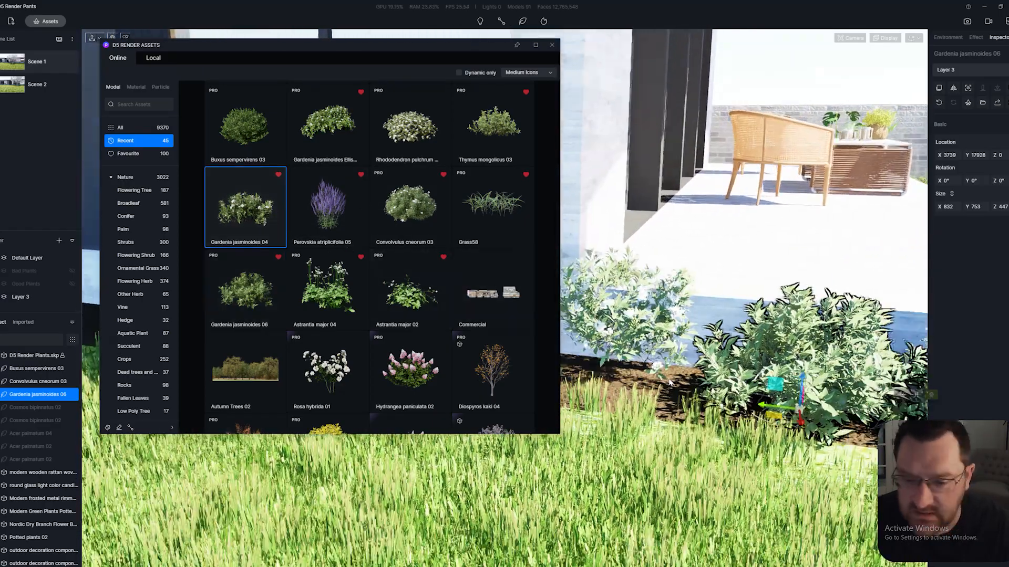
key("a")
key("space")
key("space")
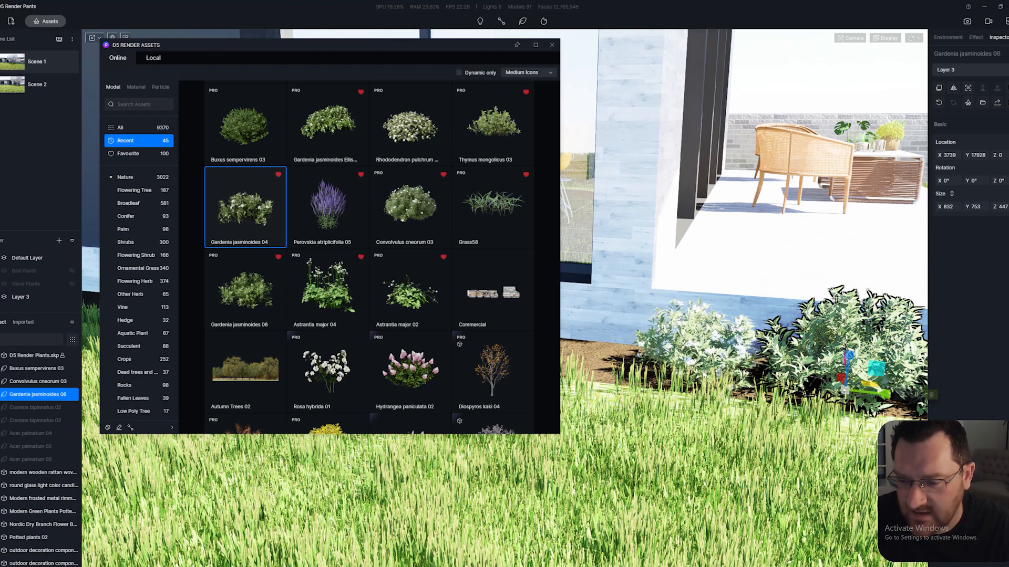
left_click(704, 351)
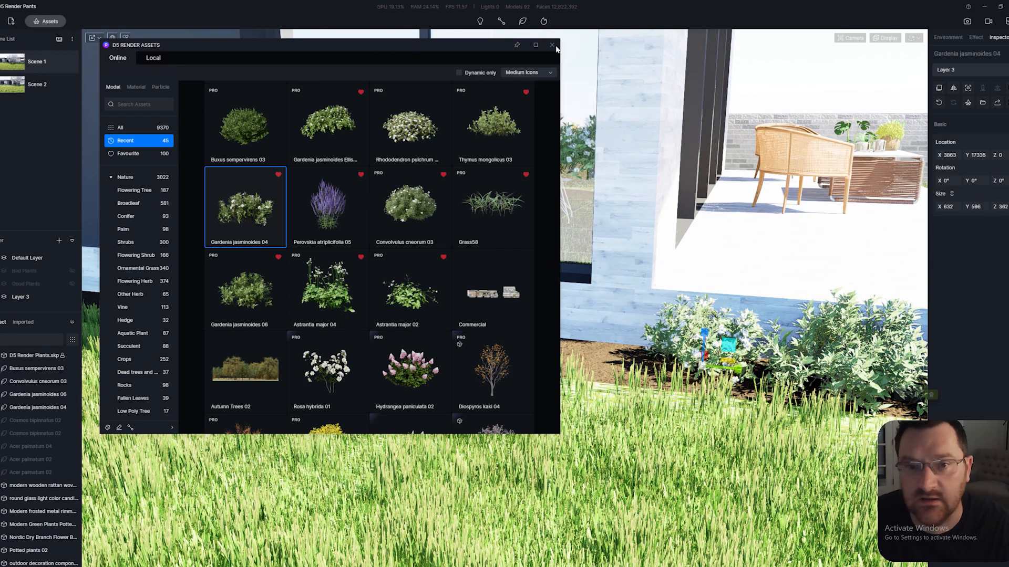
left_click(551, 45)
Step: Examine the row of shrubs along the terrace bed, checking the Gardenias, the Convolvulus and the Buxus in turn
key("s")
right_click_drag(678, 291, 721, 268)
key("Escape")
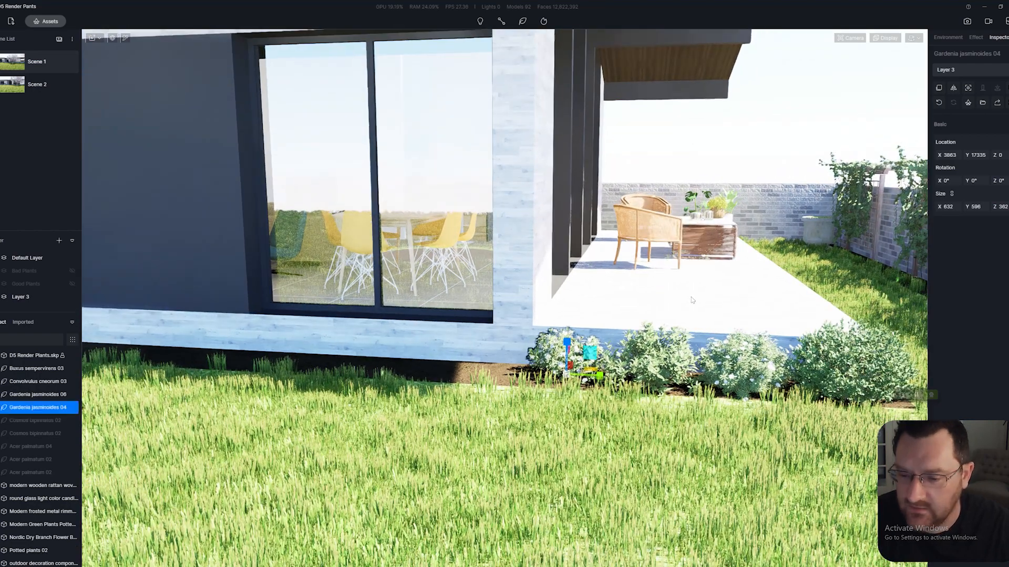
key("s")
key("d")
key("space")
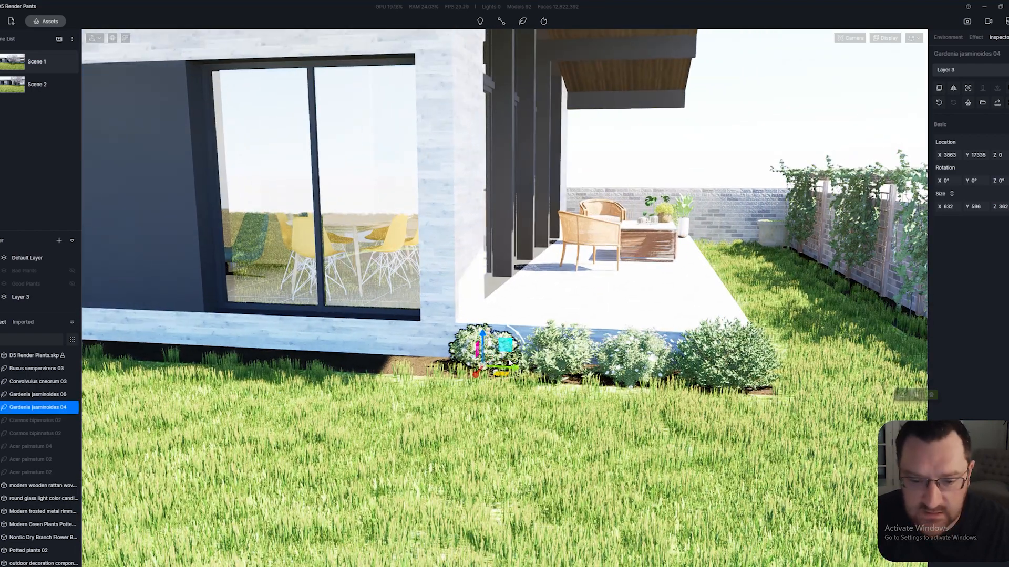
left_click(565, 350)
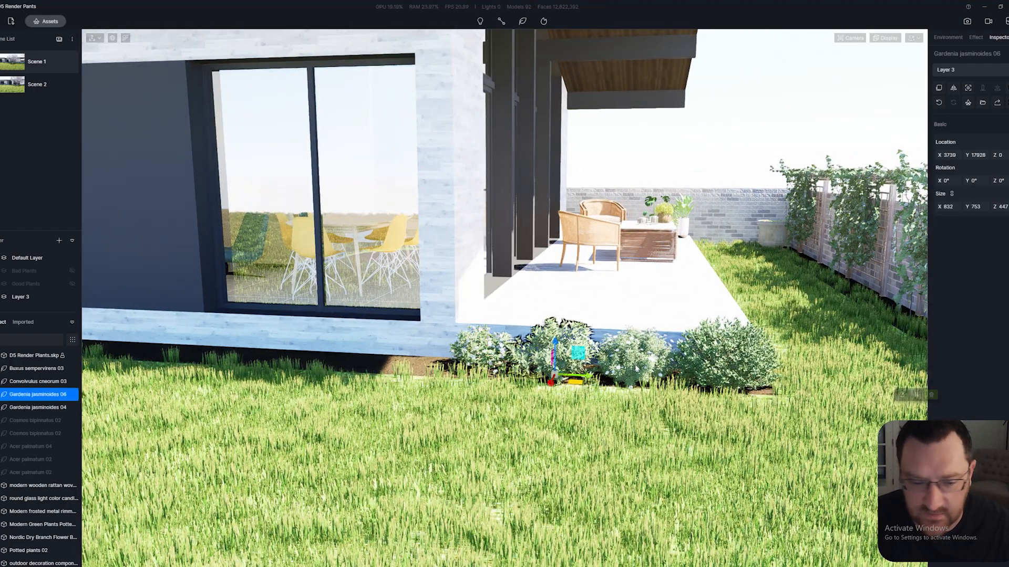
left_click(637, 370)
left_click(722, 366)
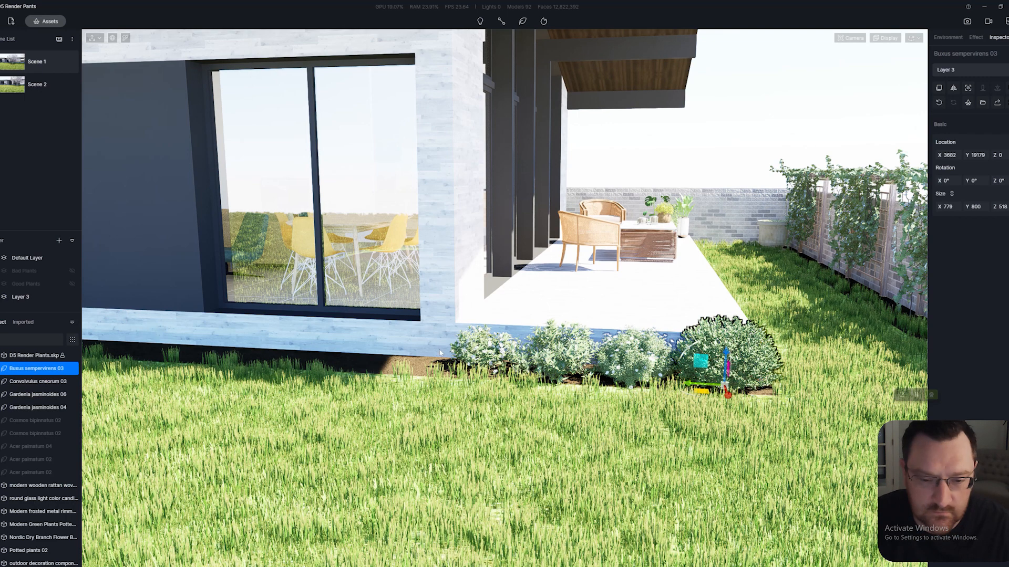
Step: Select all four shrubs and copy the group along the bed to below the dining-room window
left_click(495, 350)
left_click(562, 352, "ctrl")
left_click(638, 358, "ctrl")
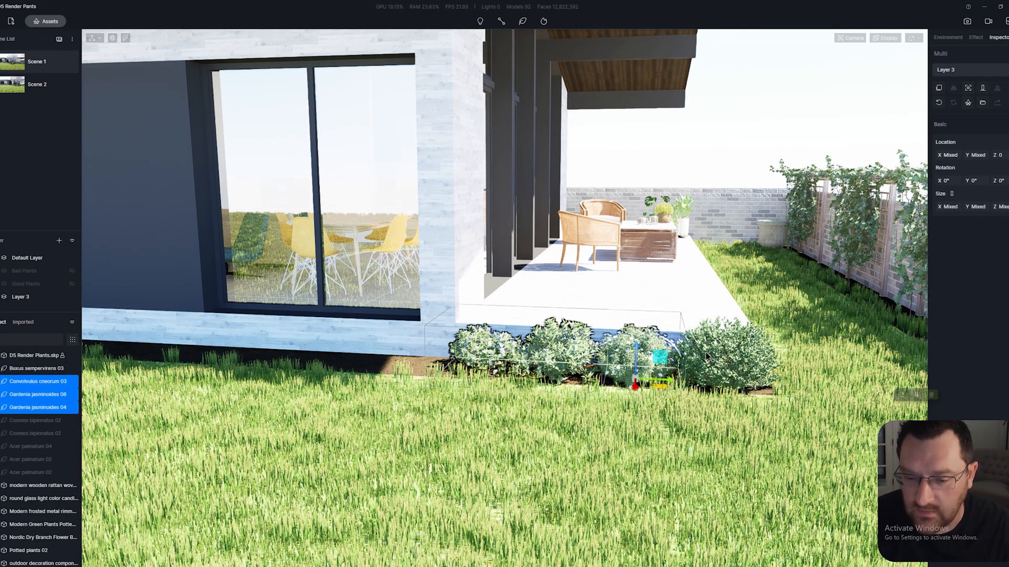
left_click(735, 357, "ctrl")
scroll(733, 363, "down", 6)
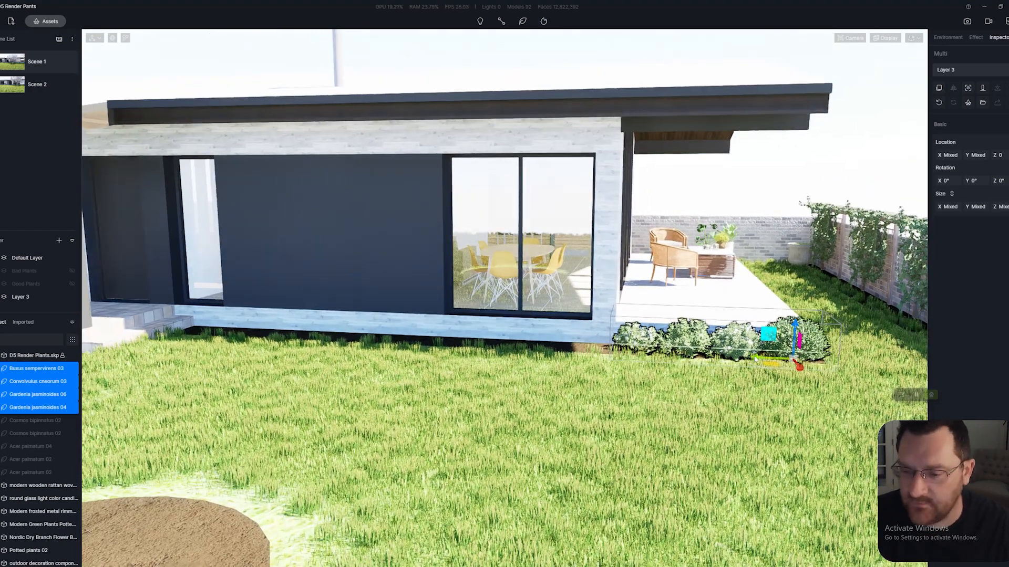
left_click_drag(761, 360, 526, 352)
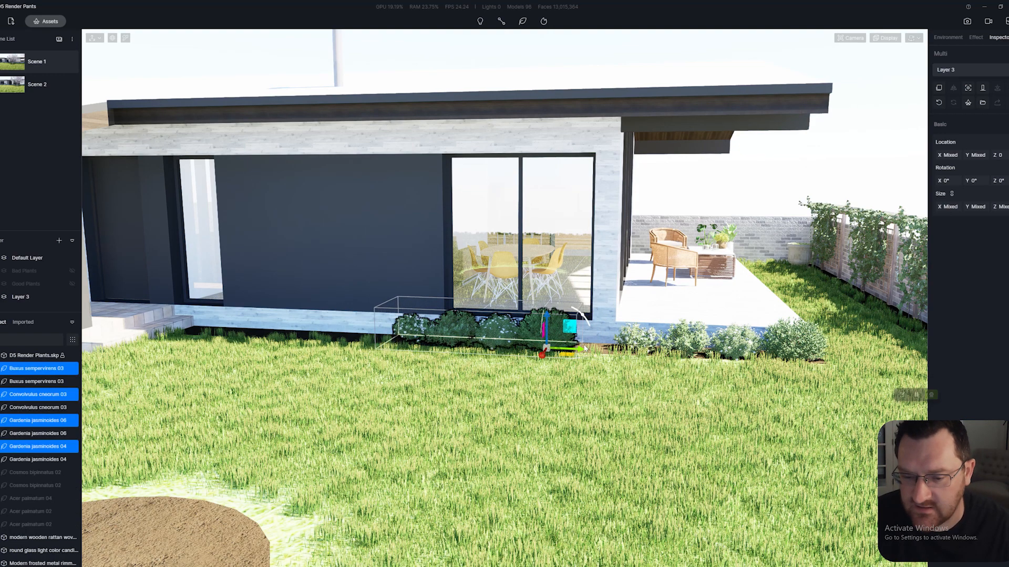
Step: Copy the four-shrub group once more along the bed, placing the copy next to the entrance steps
left_click_drag(566, 349, 369, 344)
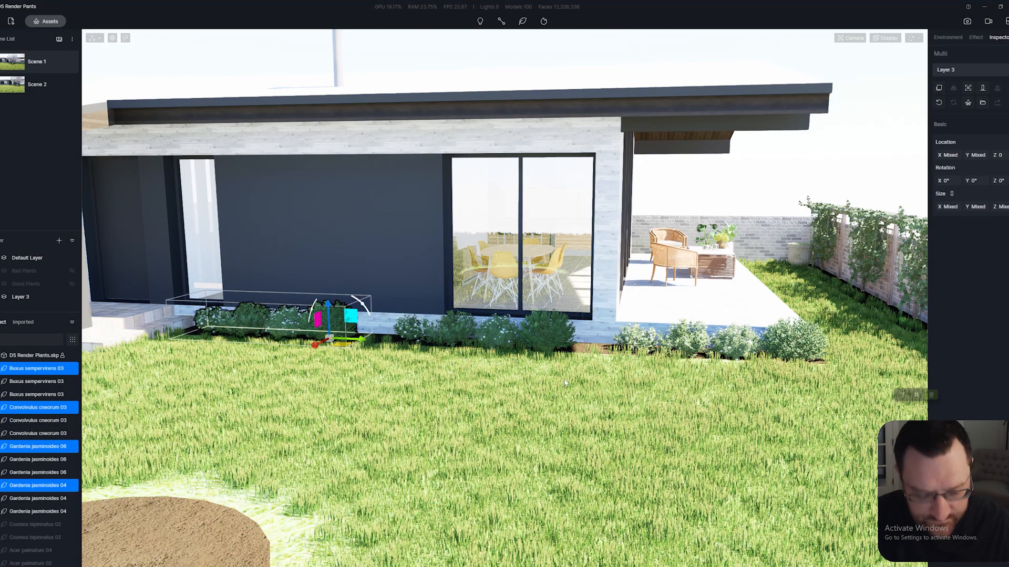
right_click_drag(628, 380, 120, 464)
key("w")
key("d")
key("d")
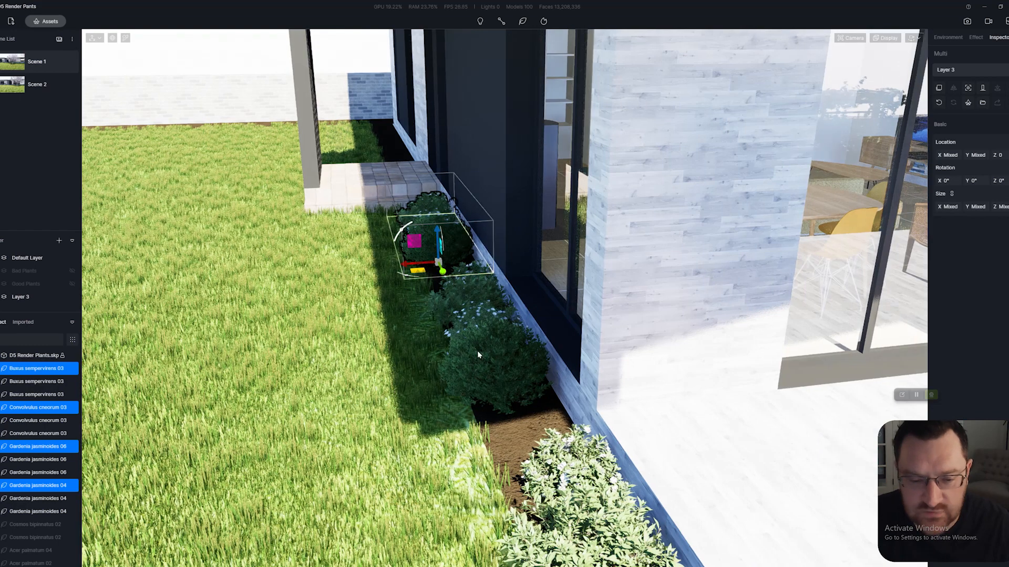
Step: Shift the Buxus below the dining-room window to X 3637 and move the shrub at that group's far end towards the lawn
left_click(485, 368)
left_click_drag(468, 398, 459, 398)
key("w")
right_click_drag(477, 344, 472, 402)
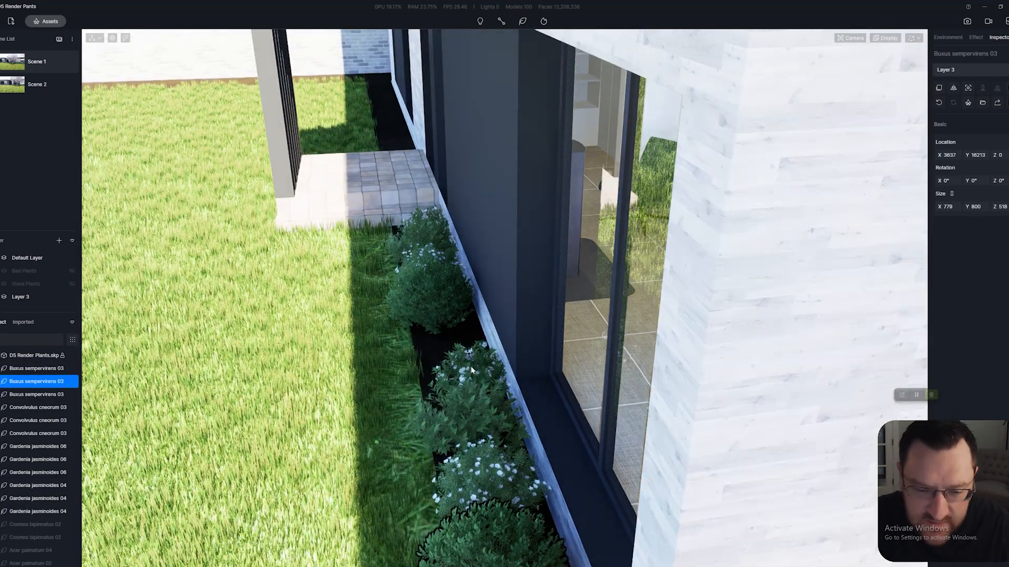
left_click(472, 369)
left_click_drag(445, 392, 413, 393)
Step: Move the Gardenia jasminoides 04 nearest the entrance steps towards the lawn so it breaks the straight row
left_click(440, 322)
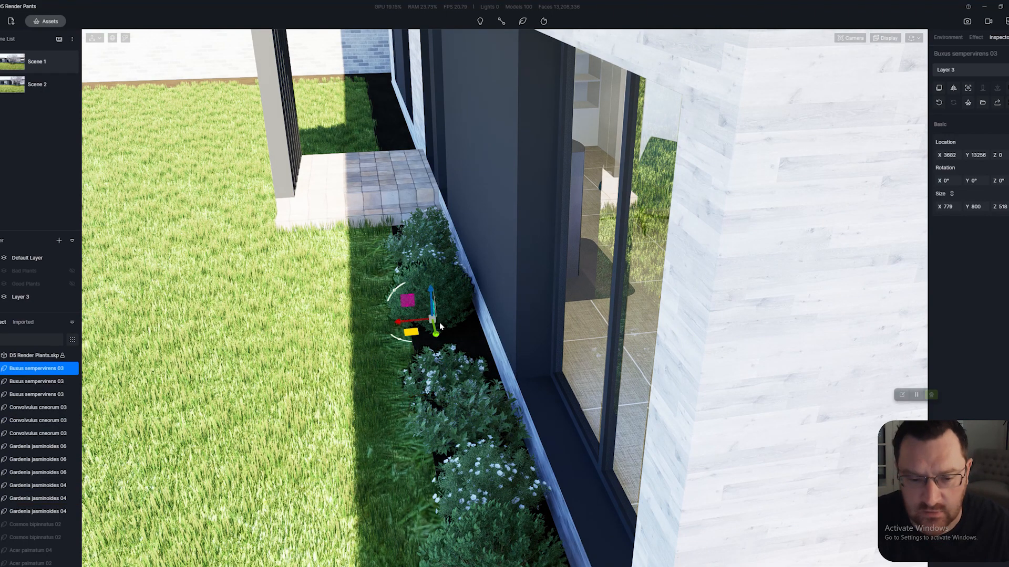
key("a")
key("w")
key("a")
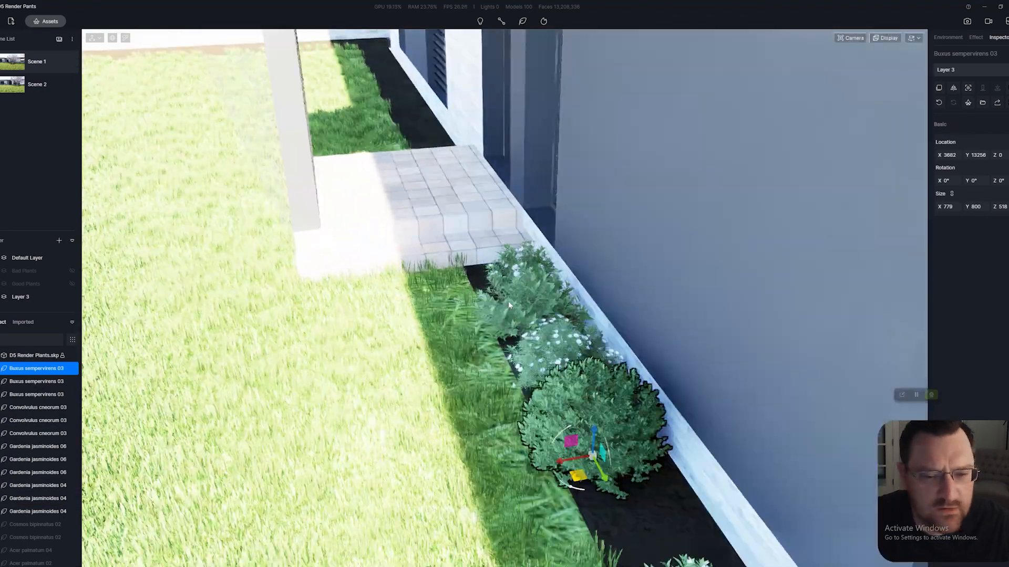
left_click(562, 269)
left_click_drag(561, 289, 526, 295)
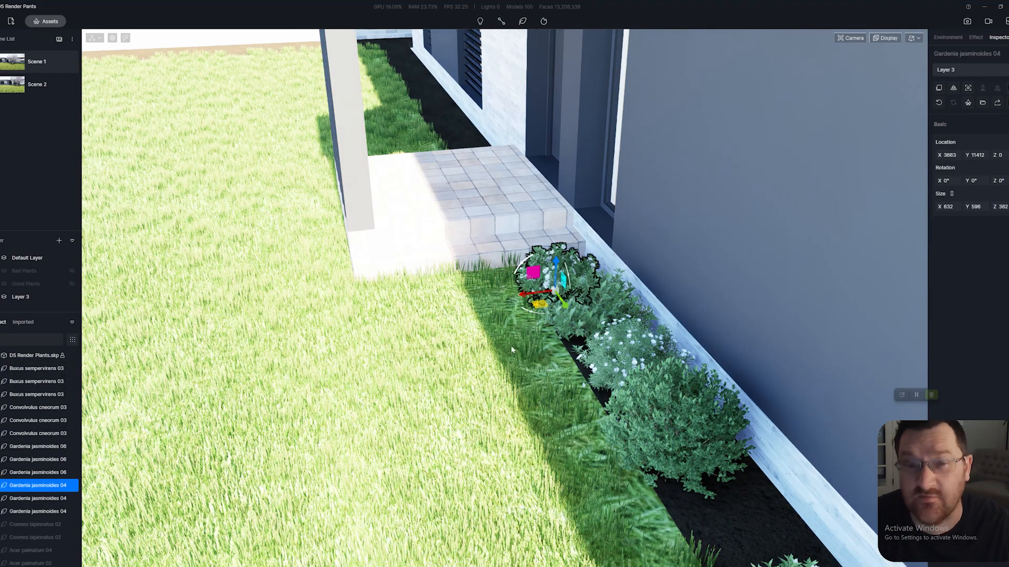
Step: Place an Astrantia major 04 and an Astrantia major 02 in the gap between the dining-room Buxus and the terrace shrubs
key("s")
right_click_drag(517, 375, 709, 260)
key("d")
key("s")
key("m")
key("a")
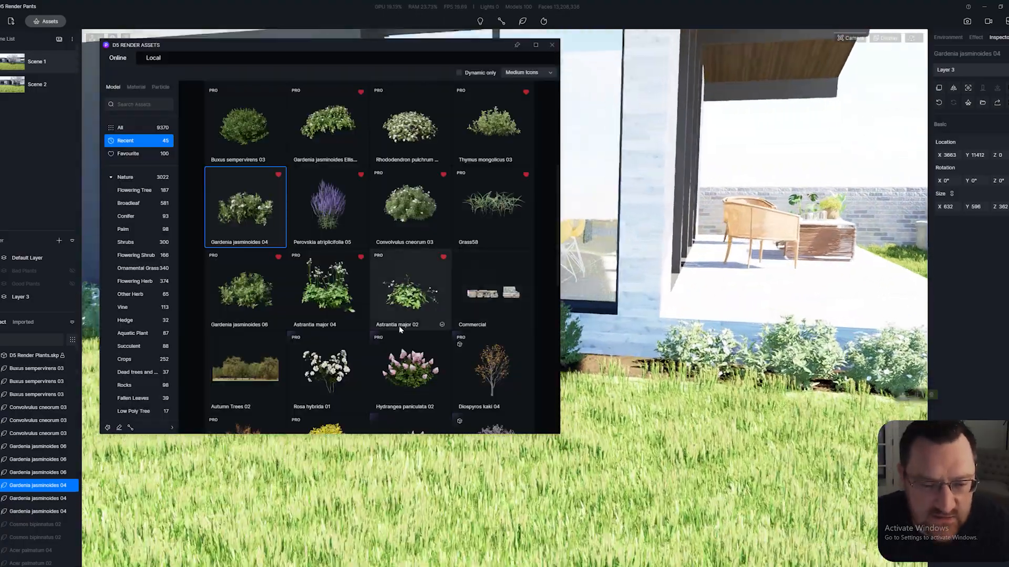
key("w")
key("d")
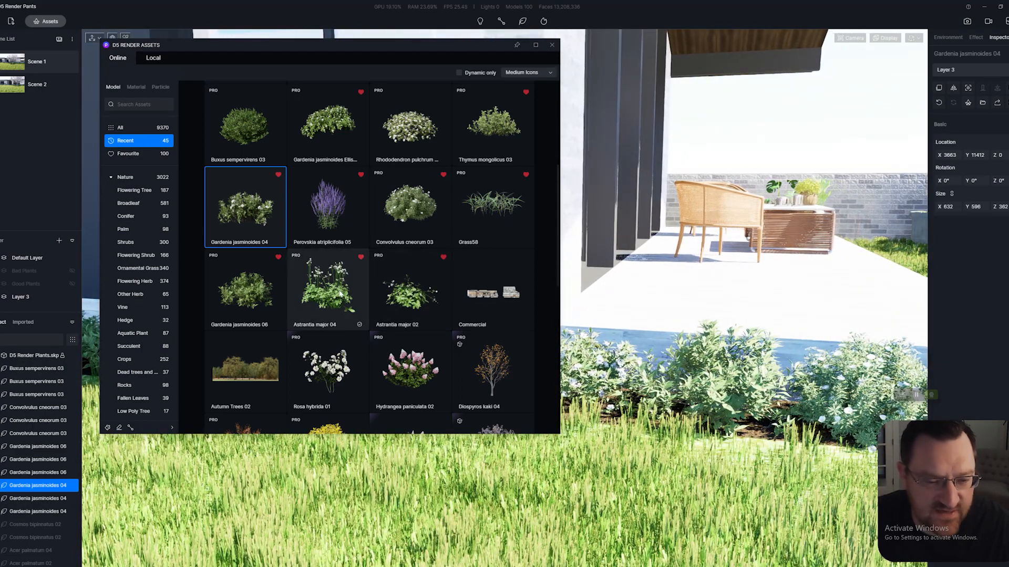
left_click(346, 294)
key("w")
key("a")
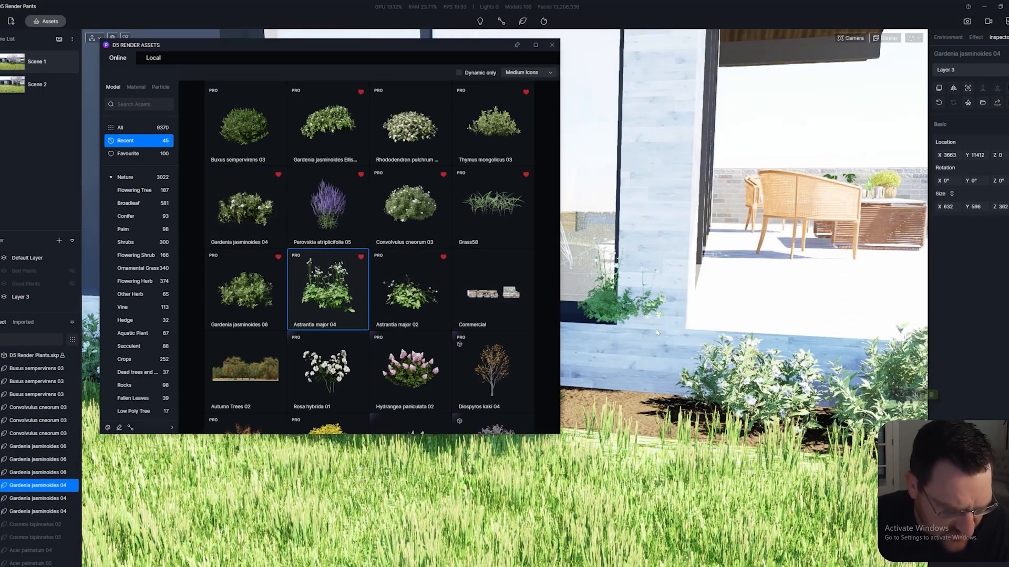
key("a")
key("w")
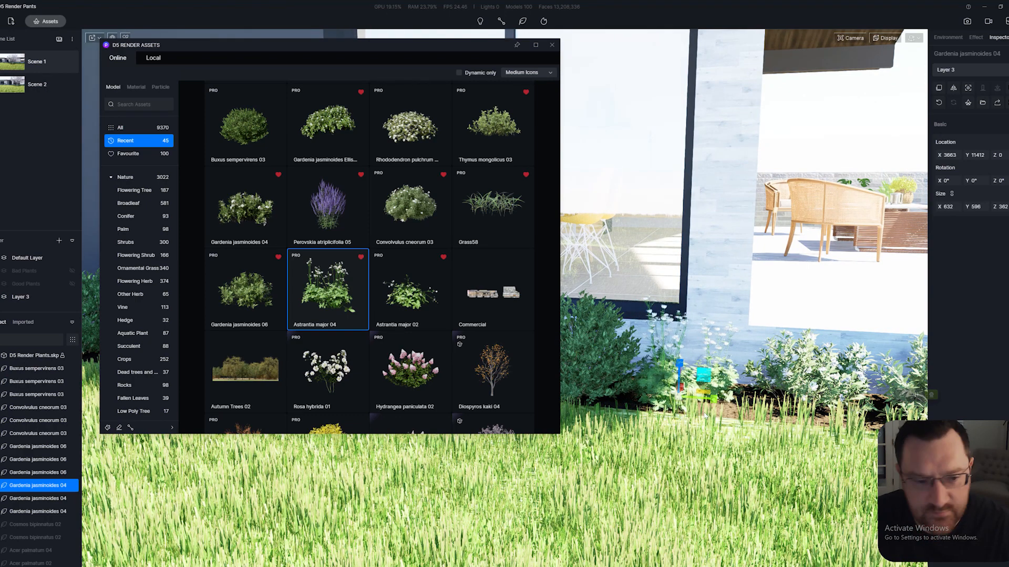
left_click(683, 391)
left_click(410, 292)
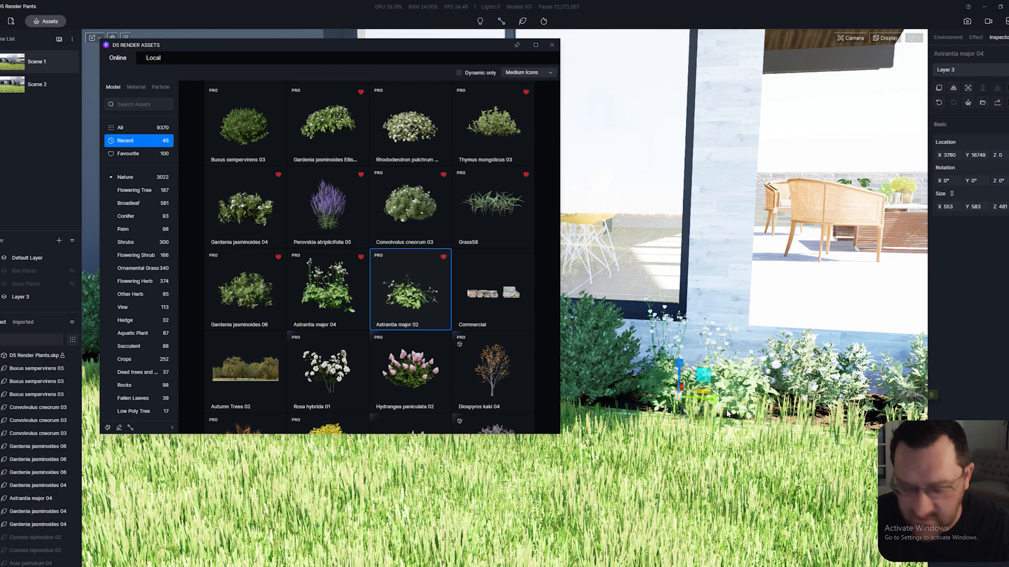
left_click(731, 411)
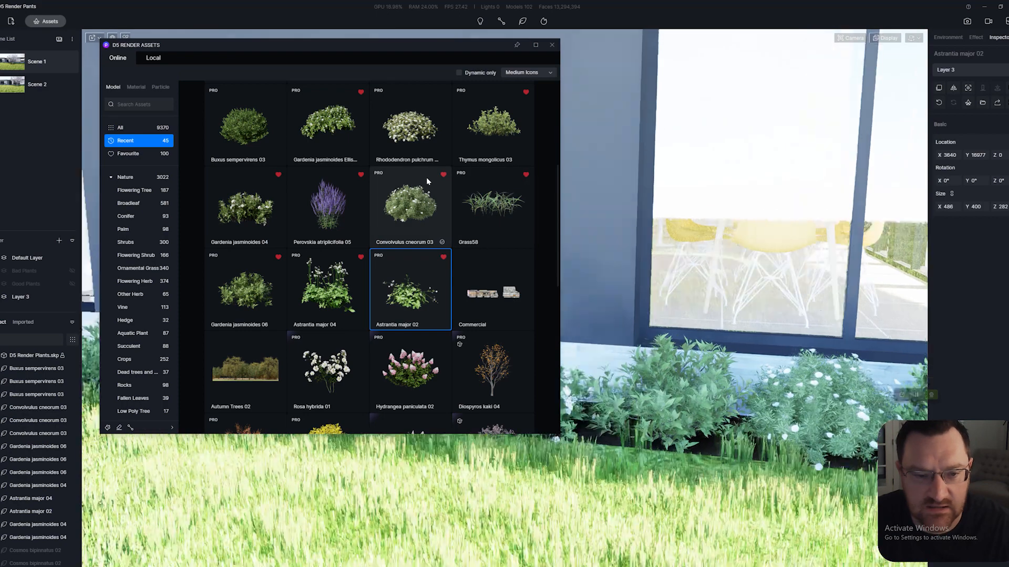
Step: Place two Thymus mongolicus 03 plants in the gap beside the Buxus below the blank facade wall
left_click(489, 131)
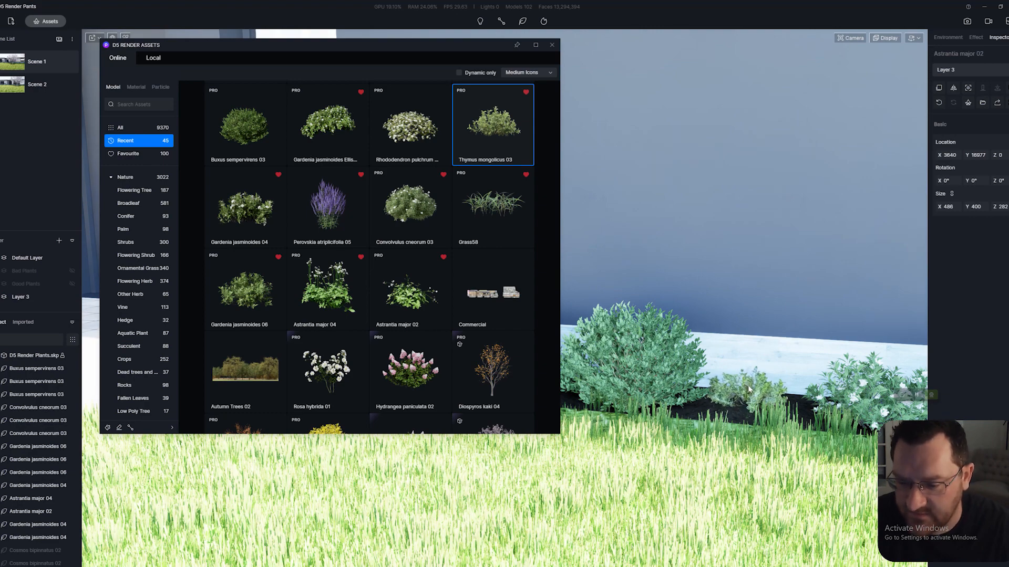
left_click(757, 409)
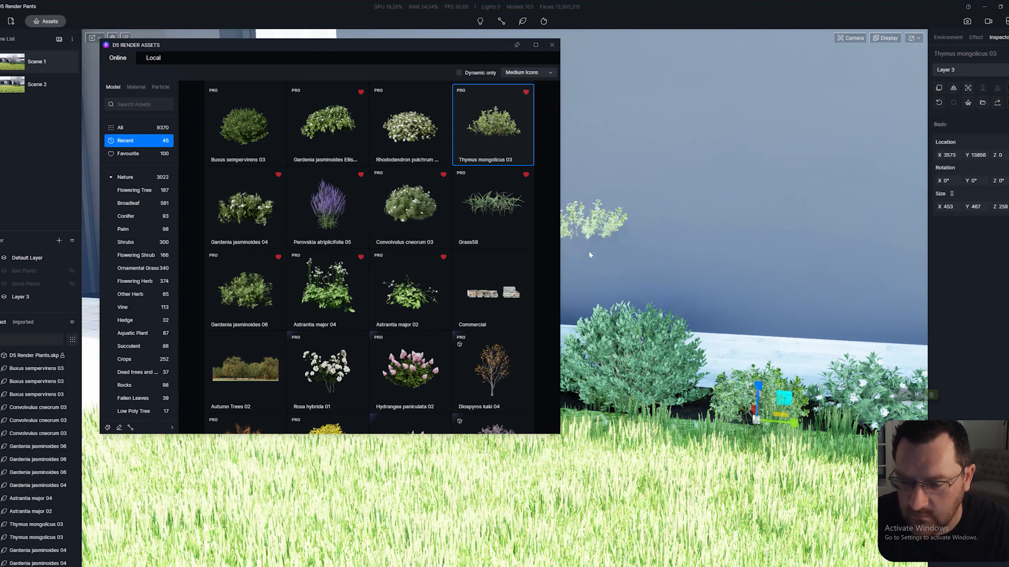
left_click(736, 410)
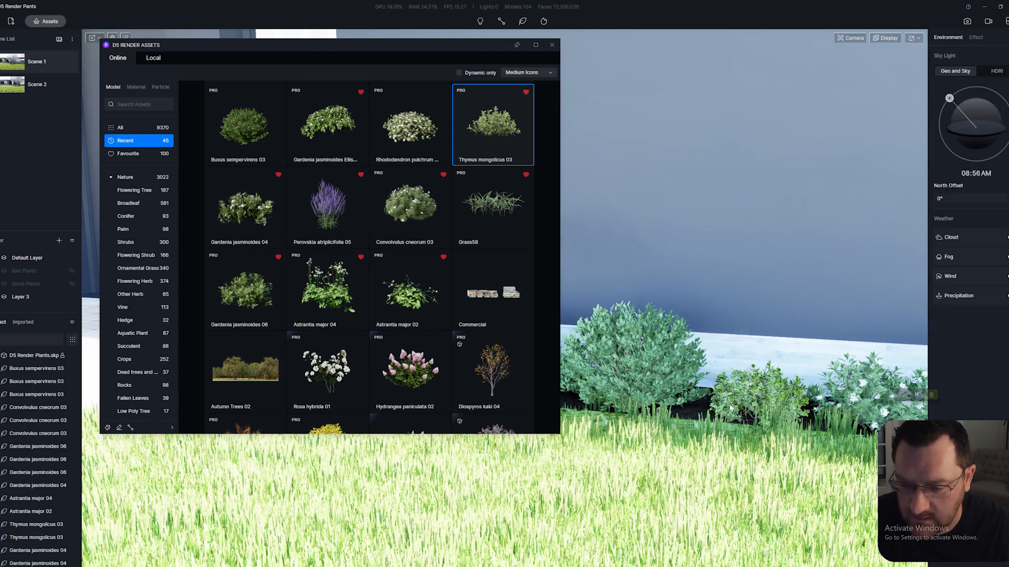
Step: Rotate one Thymus mongolicus 03 to about 324° around Z, move it to X 3499, Y 13890, and close the asset library
left_click(730, 410)
key("space")
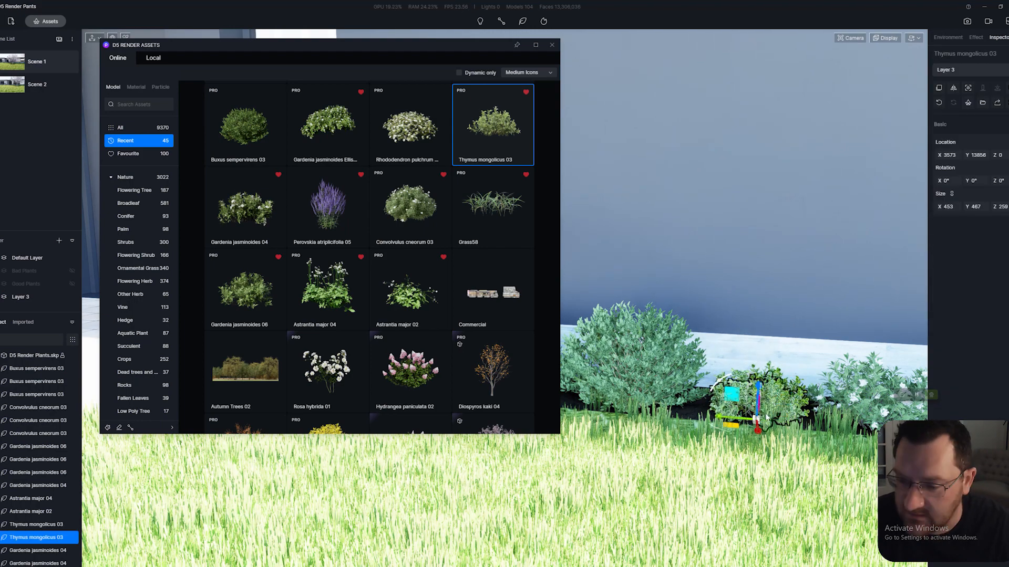
mouse_move(729, 430)
left_mouse_down()
mouse_move(755, 429)
mouse_move(737, 436)
left_mouse_up()
key("s")
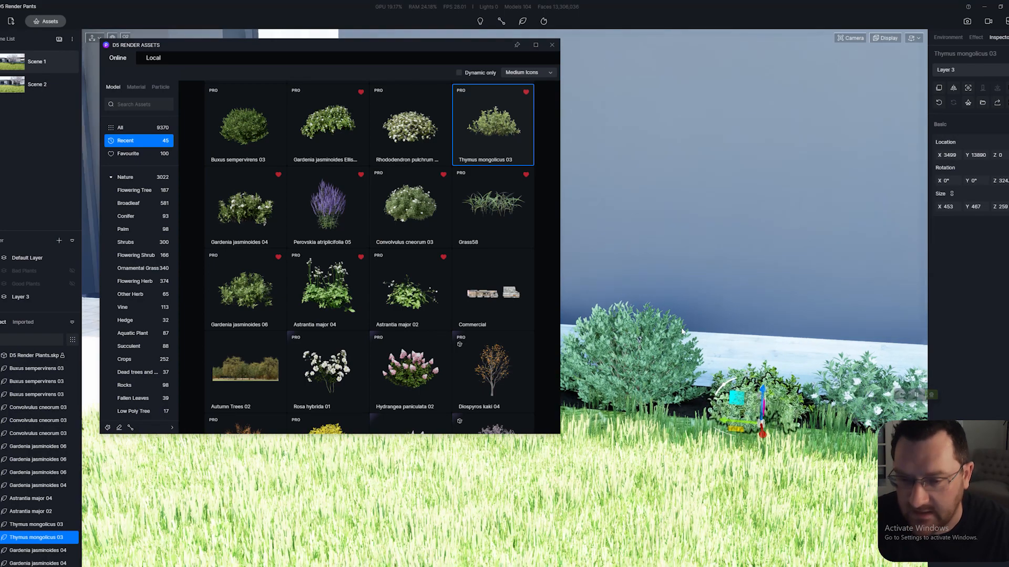
right_click_drag(737, 436, 566, 103)
left_click(552, 46)
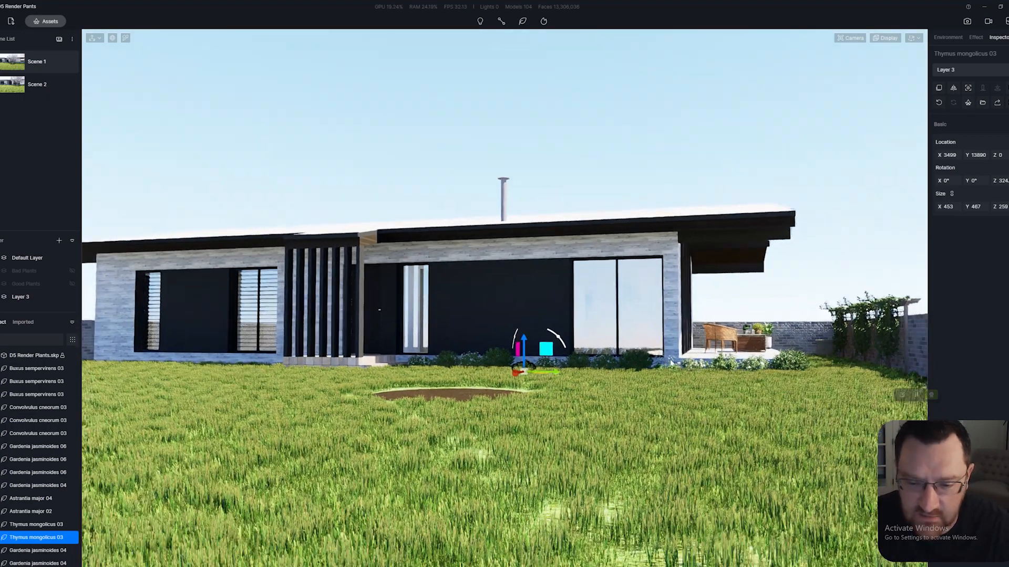
Step: Lower the Buxus below the dining-room window slightly into the ground
key("e")
key("w")
right_click_drag(671, 363, 672, 364)
left_click(652, 391)
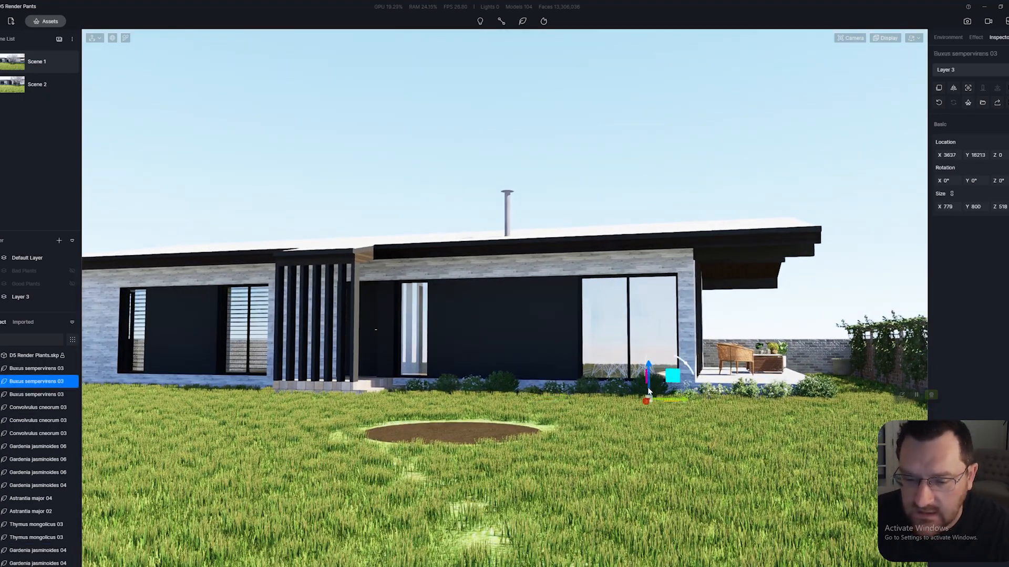
key("w")
key("d")
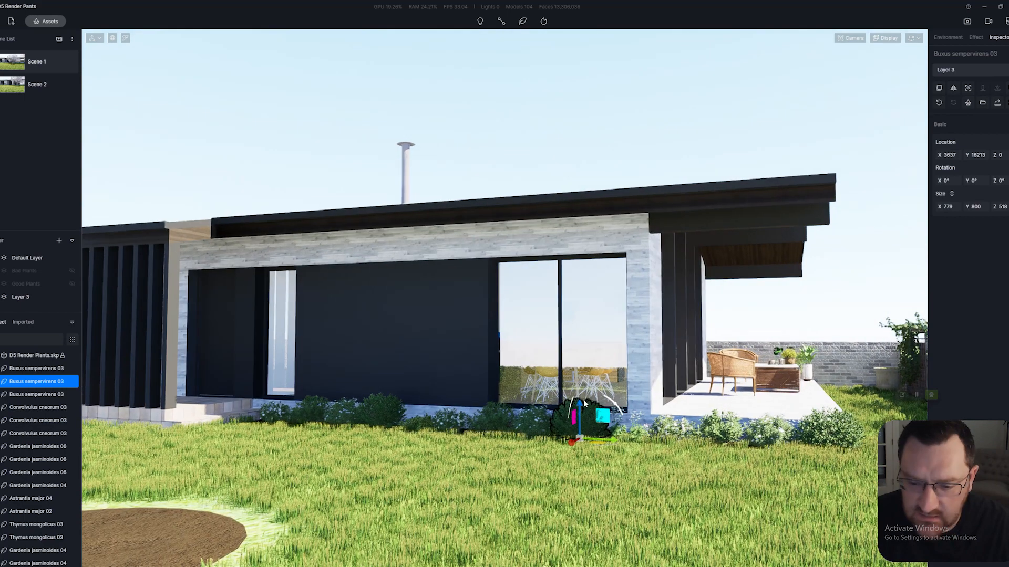
left_click_drag(581, 407, 582, 411)
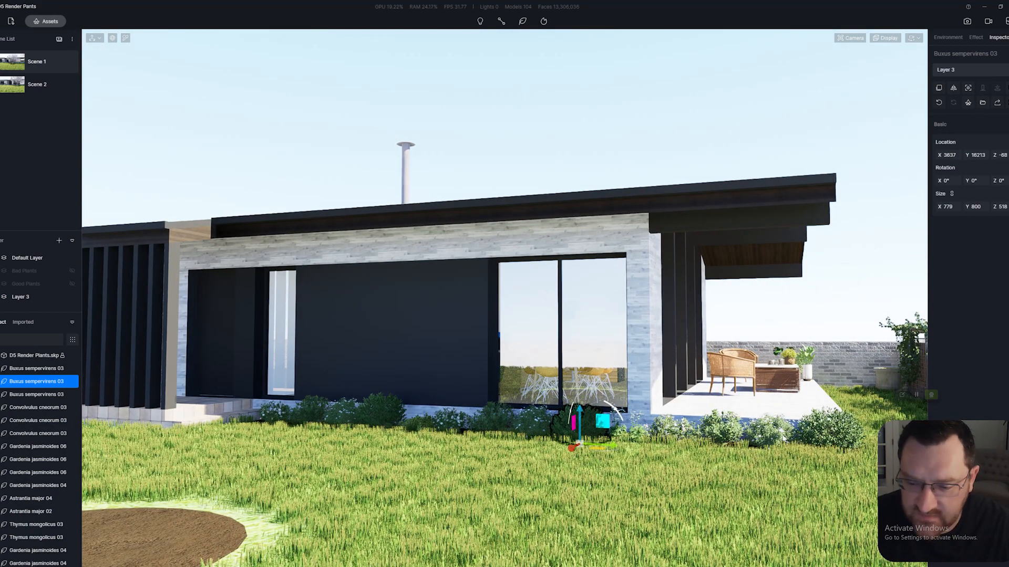
Step: Move the Buxus in front of the blank facade wall along the bed to Y 13316
left_click(830, 424)
key("w")
key("a")
left_click(550, 422)
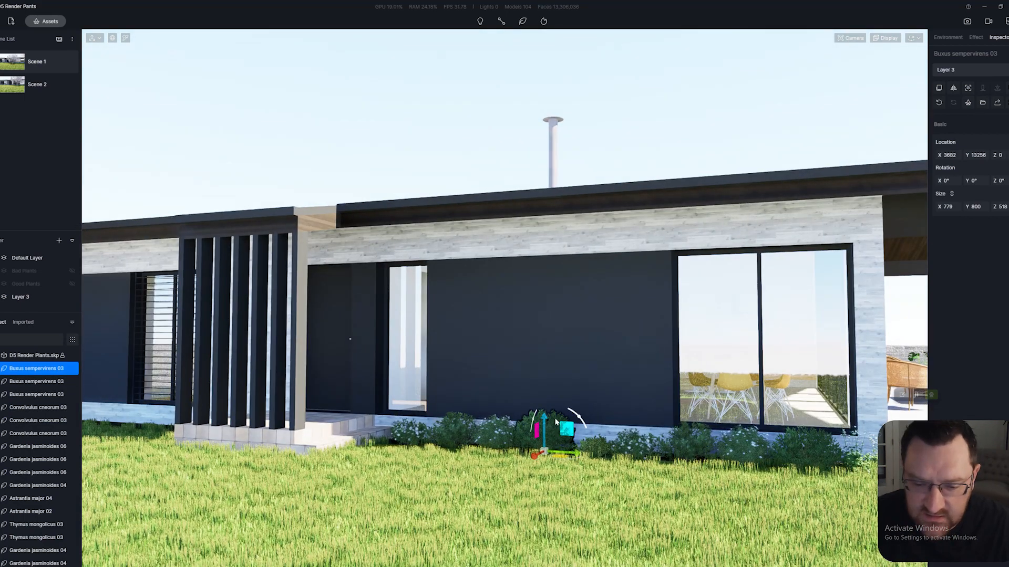
left_click_drag(577, 454, 581, 454)
key("s")
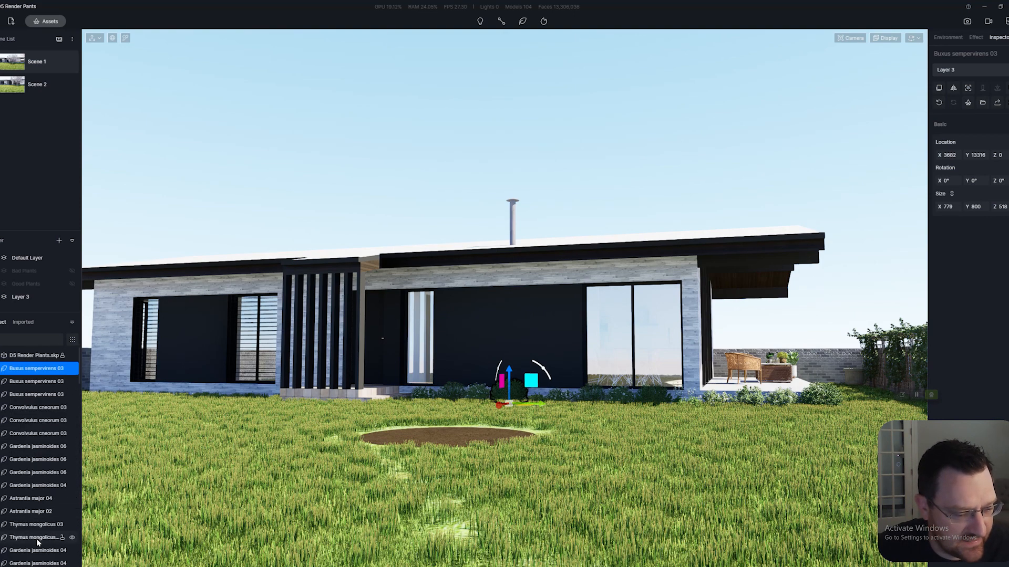
Step: Group all the bed plants and copy the group to Y 4393, along the facade below the louvred windows
left_click(41, 564, "shift")
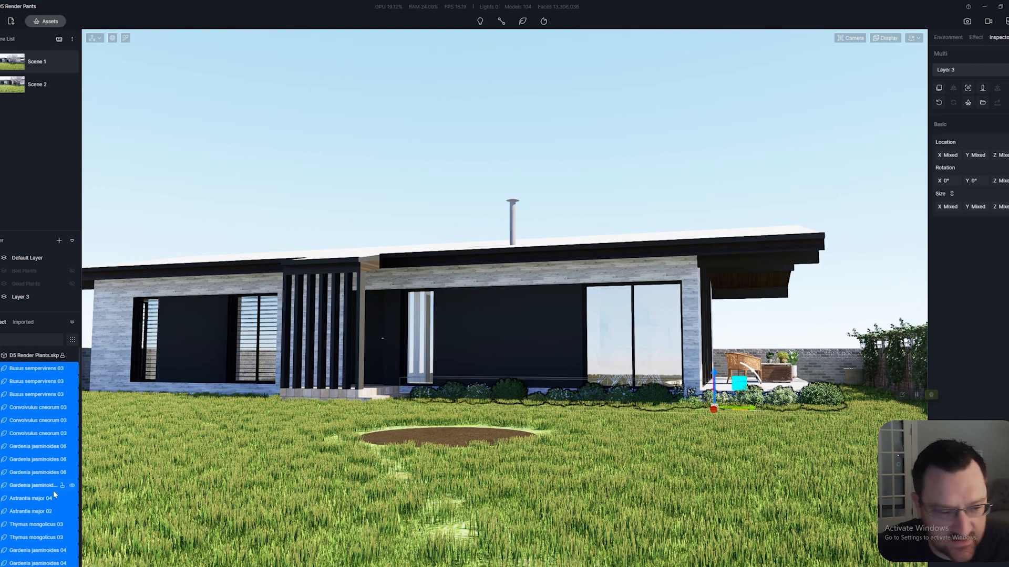
right_click(48, 369)
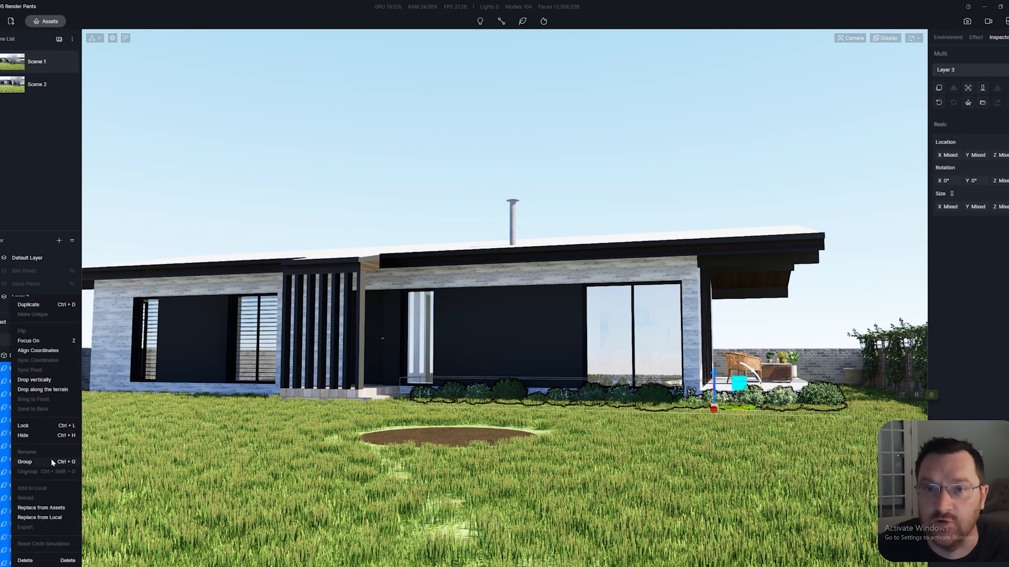
left_click(25, 461)
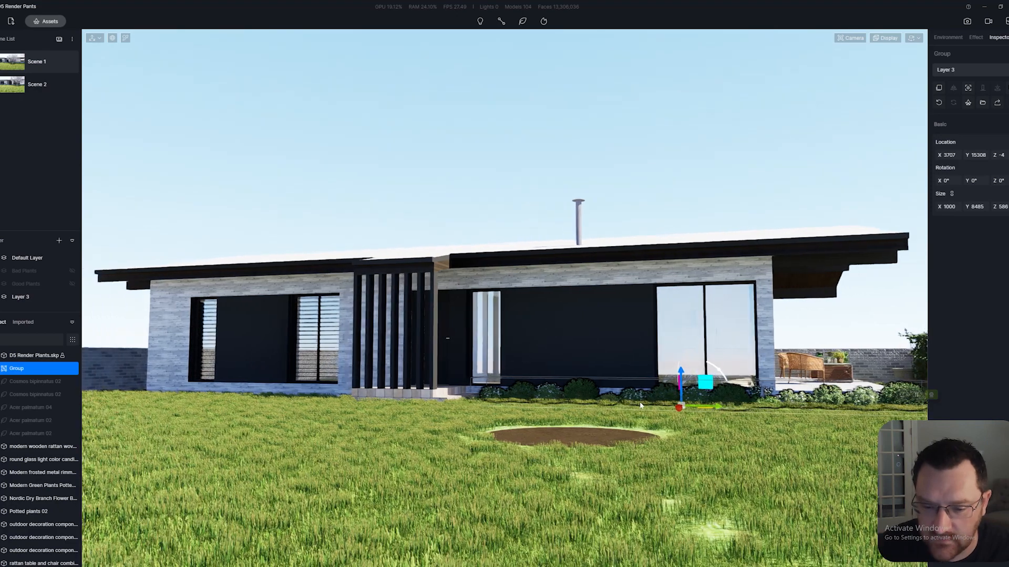
middle_click_drag(641, 405, 699, 443)
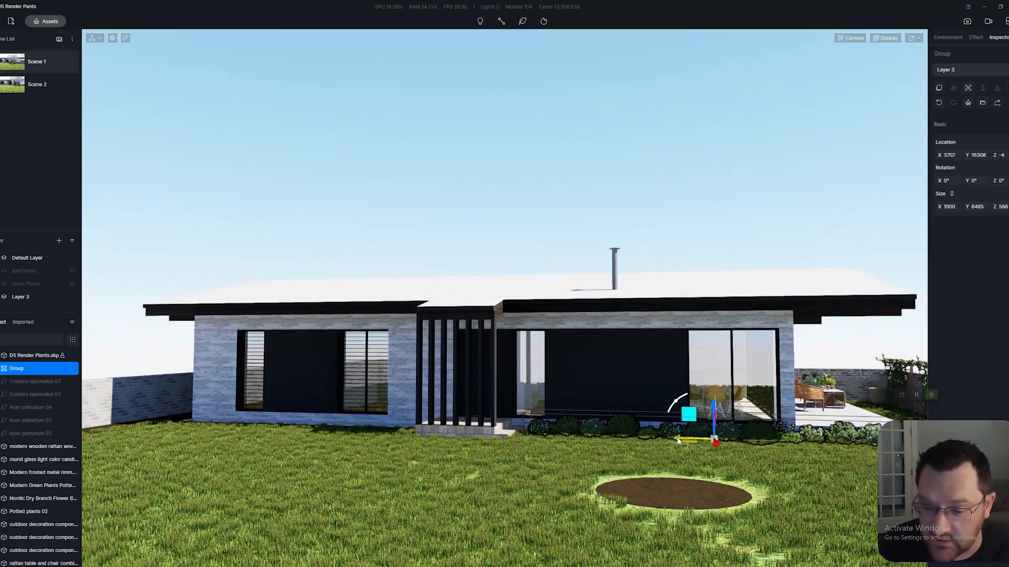
left_click_drag(546, 431, 249, 438)
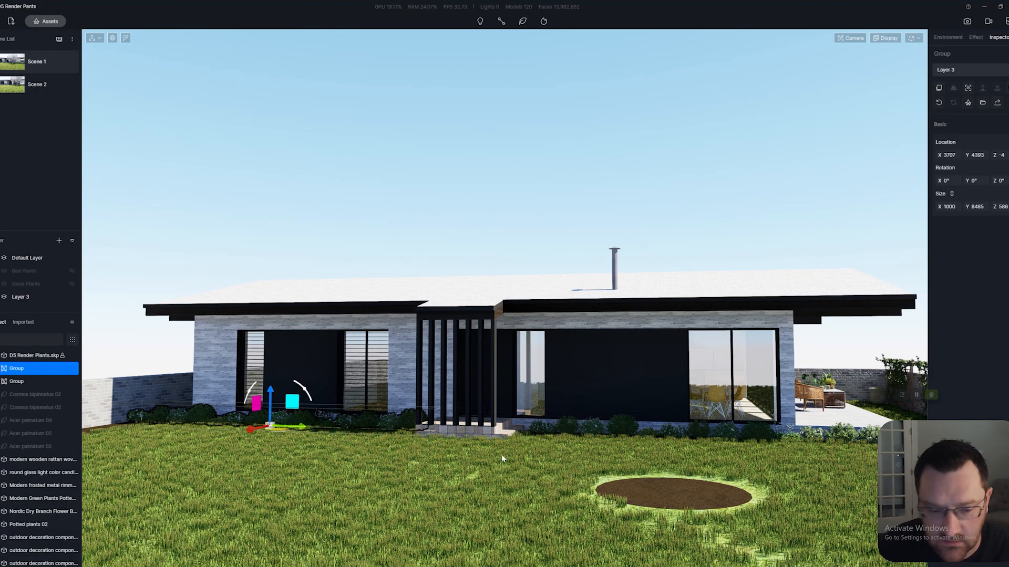
Step: Rotate the copied plant group 180° around Z and adjust its position along the bed below the louvred windows
right_click_drag(501, 455, 488, 517)
key("w")
key("w")
middle_click_drag(640, 396, 421, 368)
scroll(421, 368, "down", 3)
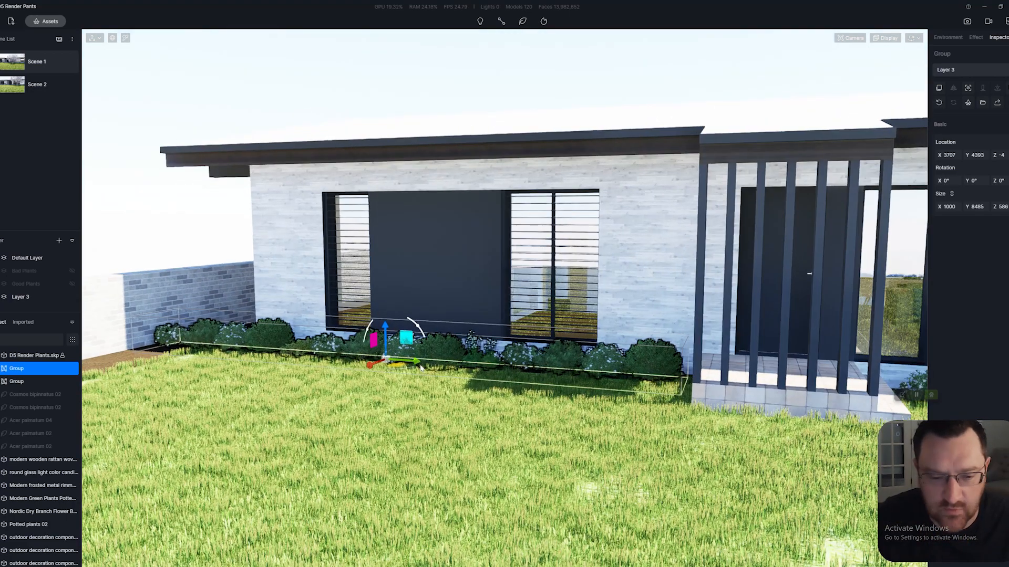
left_click_drag(391, 373, 416, 373)
Step: Open the copied group and delete the Buxus that extends past the house corner by the side wall
key("w")
right_click_drag(416, 373, 569, 394)
double_click(555, 383)
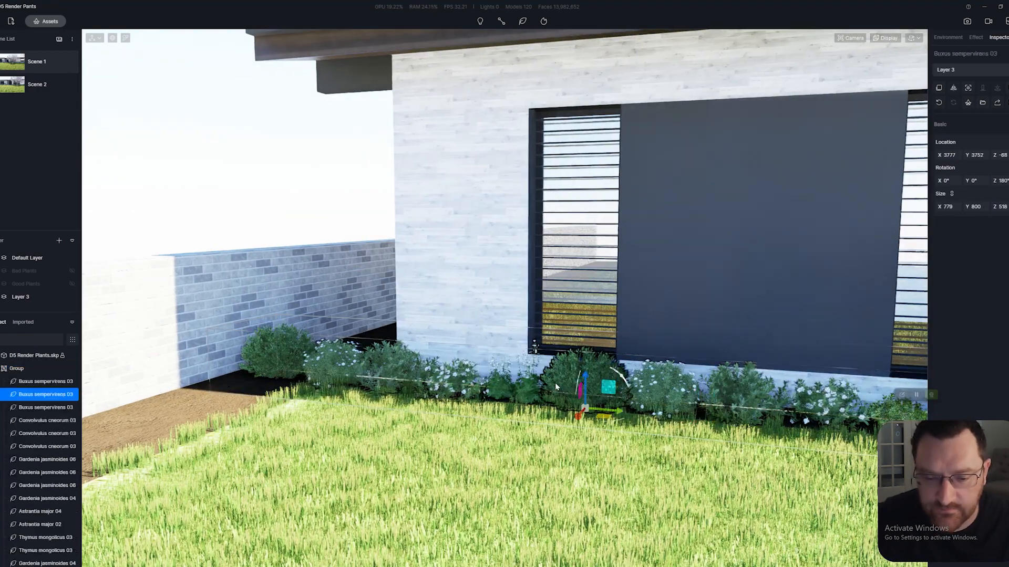
left_click(298, 347)
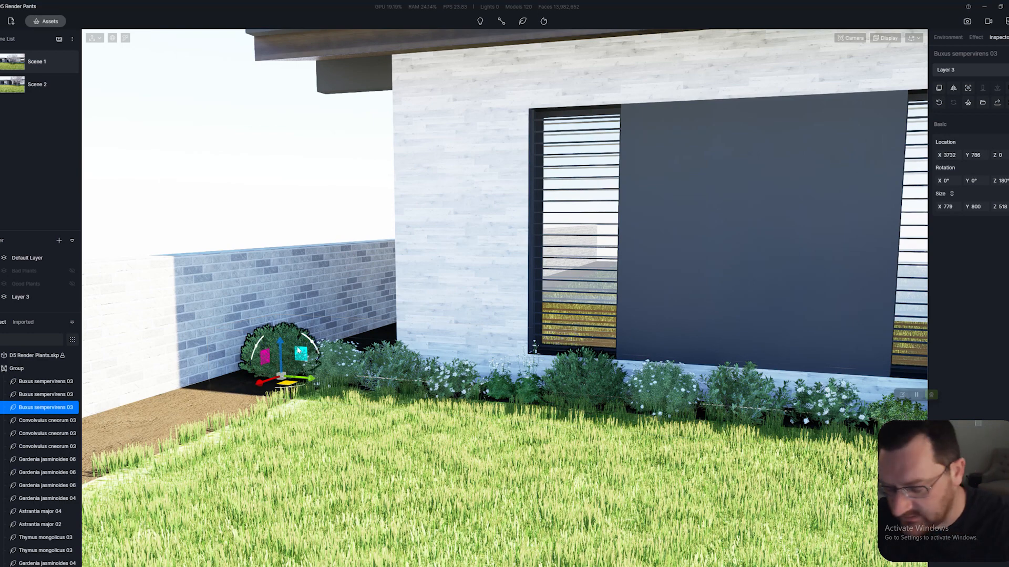
key("Delete")
Step: Delete the Convolvulus cneorum 03 and the Gardenia jasminoides 06 at the copied group's end near the house corner
left_click(376, 365)
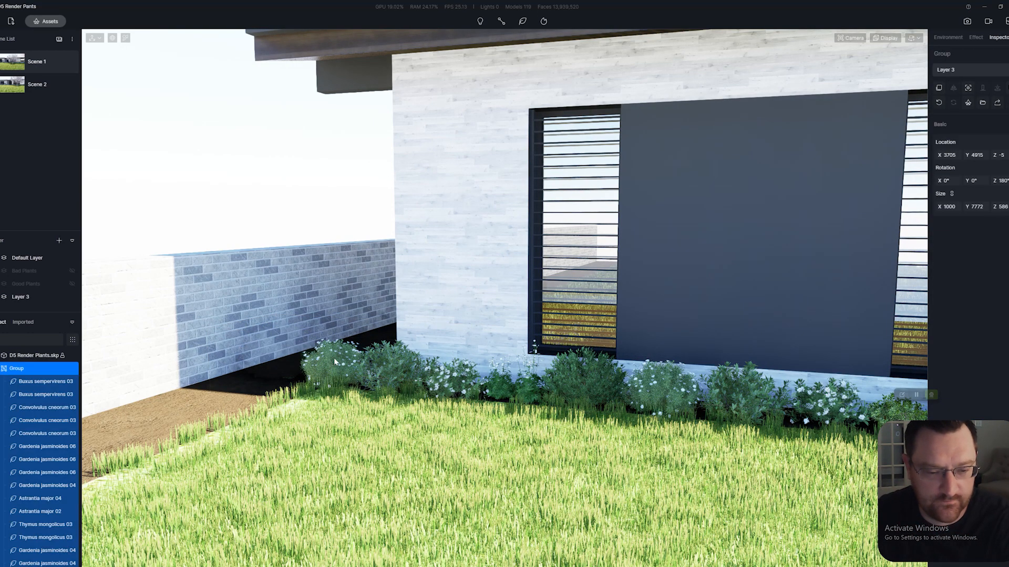
double_click(331, 359)
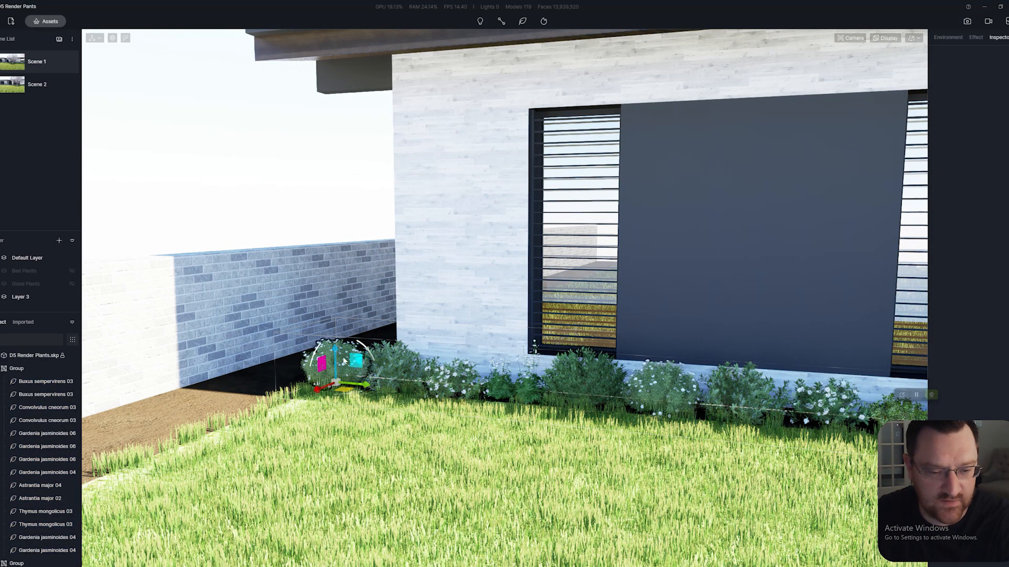
key("Delete")
left_click(396, 365)
double_click(398, 370)
key("Delete")
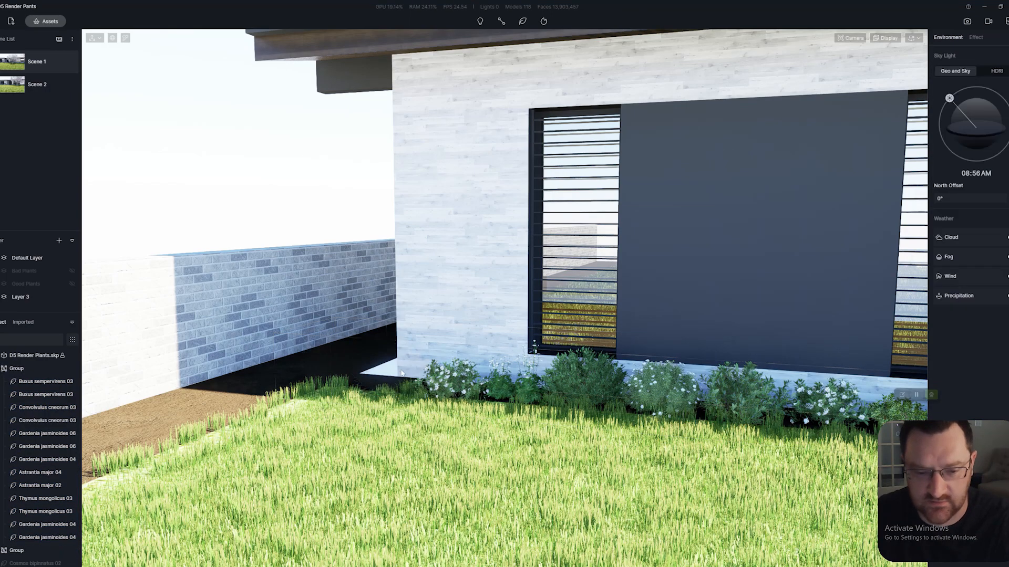
key("s")
key("d")
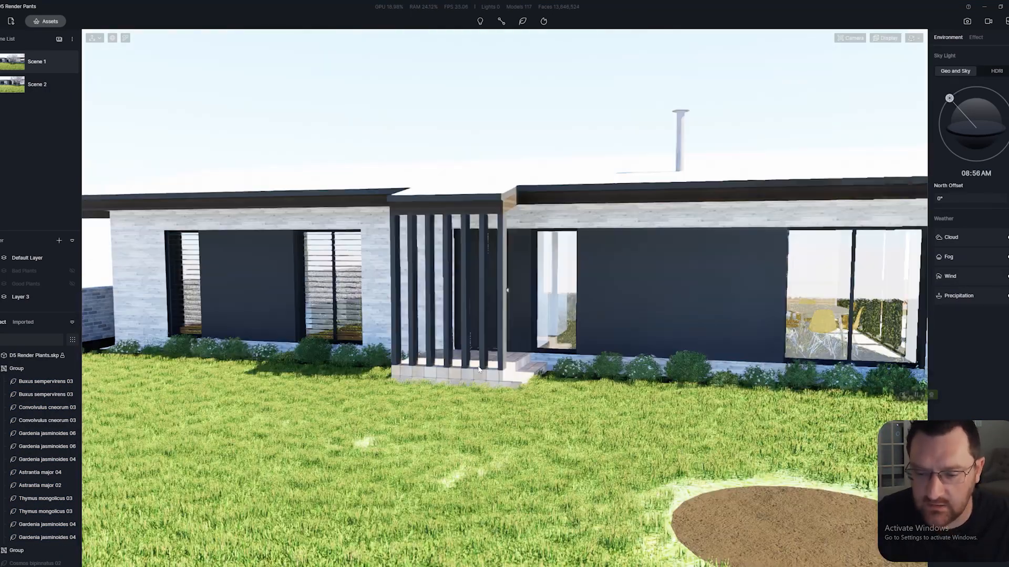
Step: Delete the three Hydrangea paniculata 01 shrubs in the bed below the louvred windows
key("s")
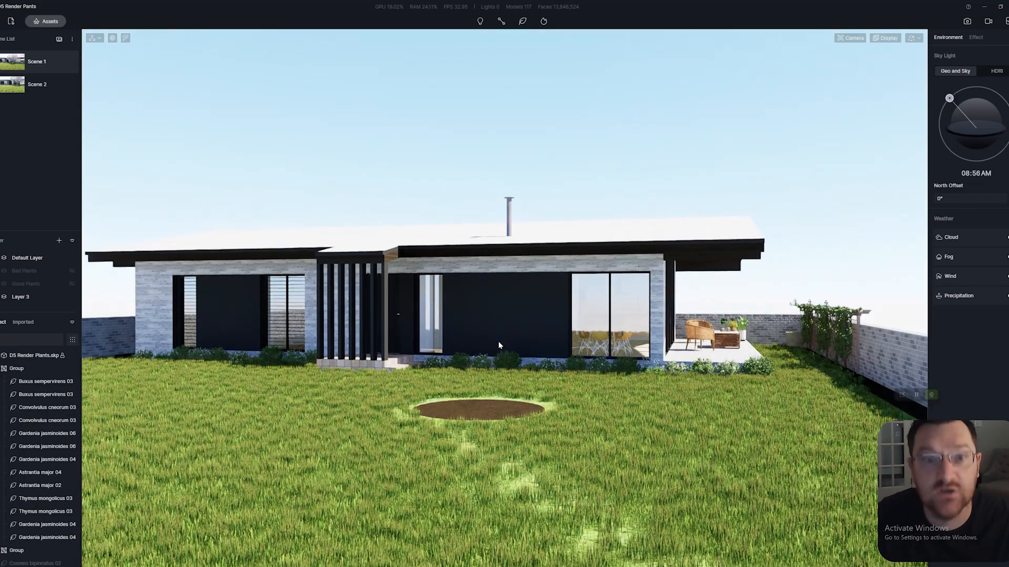
key("a")
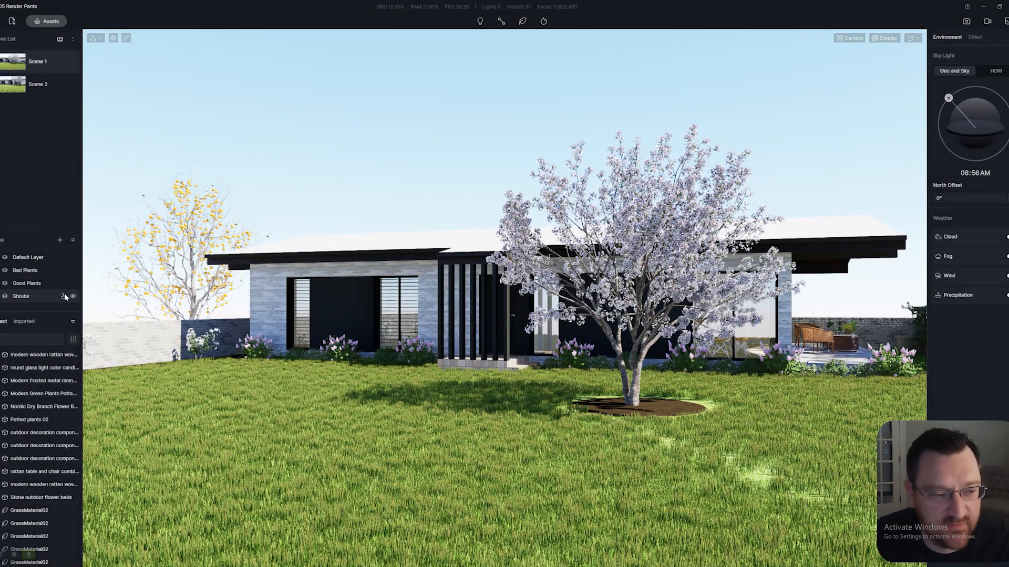
left_click(260, 345)
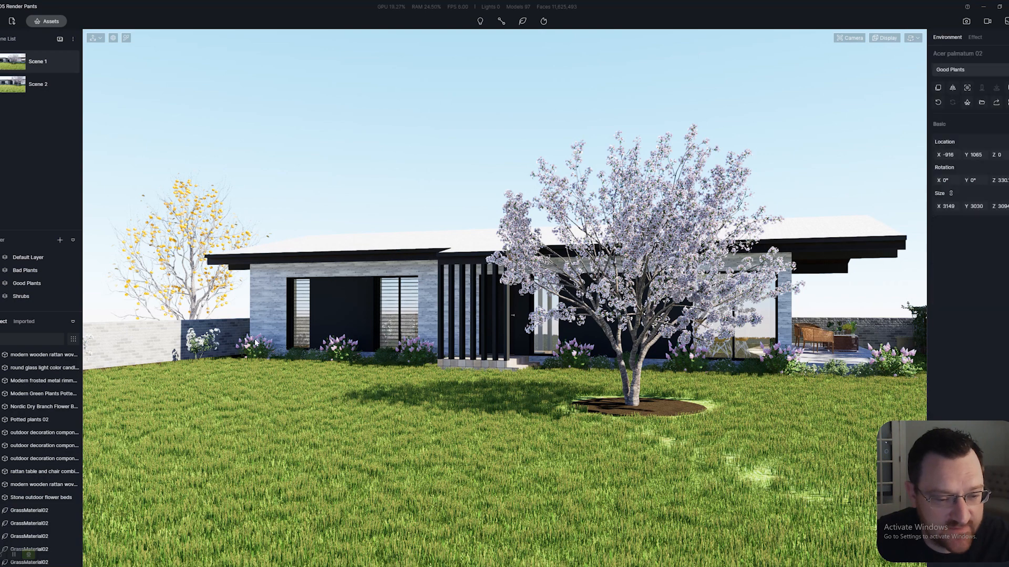
key("Delete")
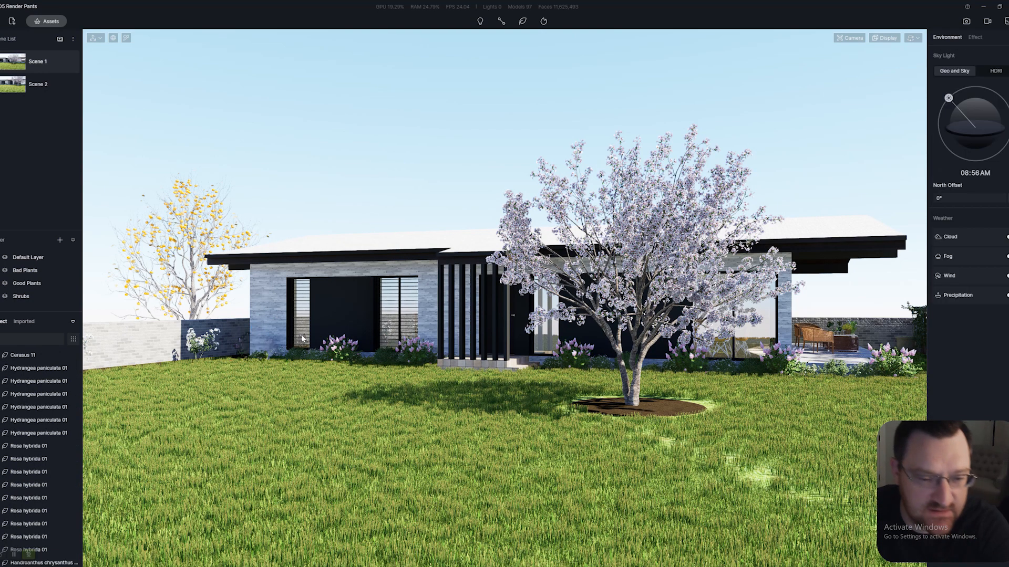
left_click(340, 349)
key("Delete")
left_click(423, 343)
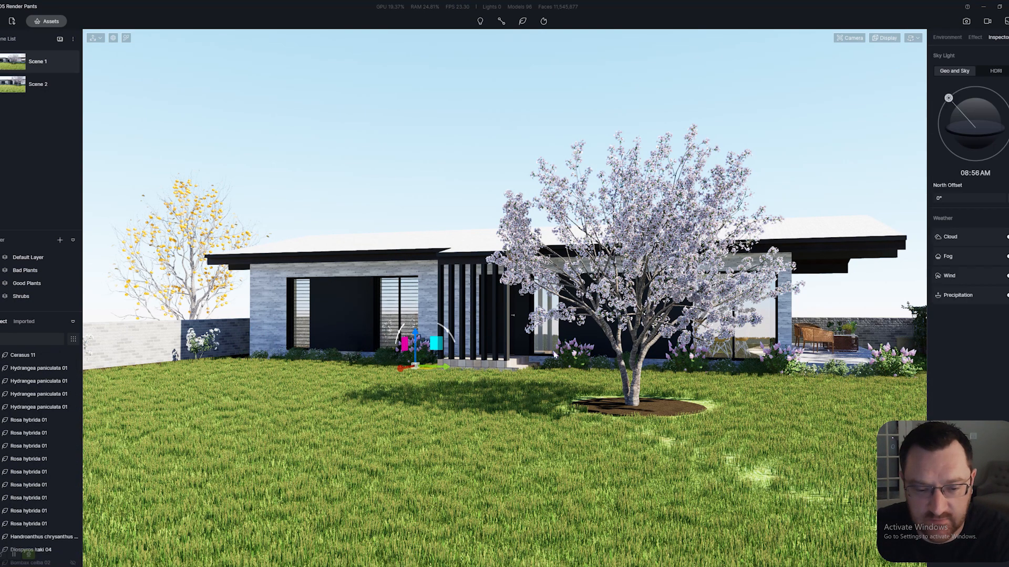
key("Delete")
Step: Delete the four remaining Hydrangea paniculata 01 shrubs between the front entrance and the terrace
left_click(581, 351)
key("Delete")
left_click(682, 351)
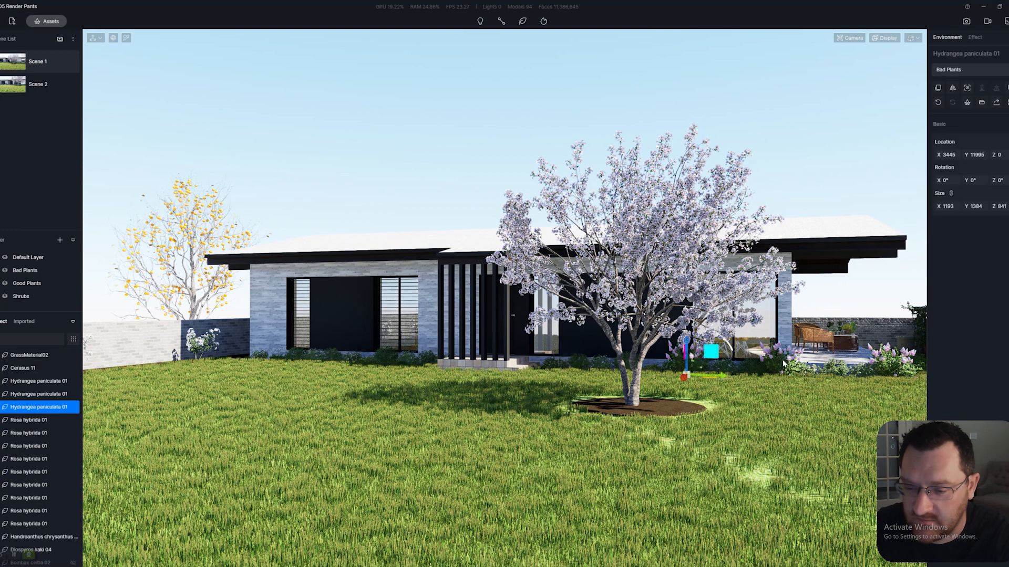
key("Delete")
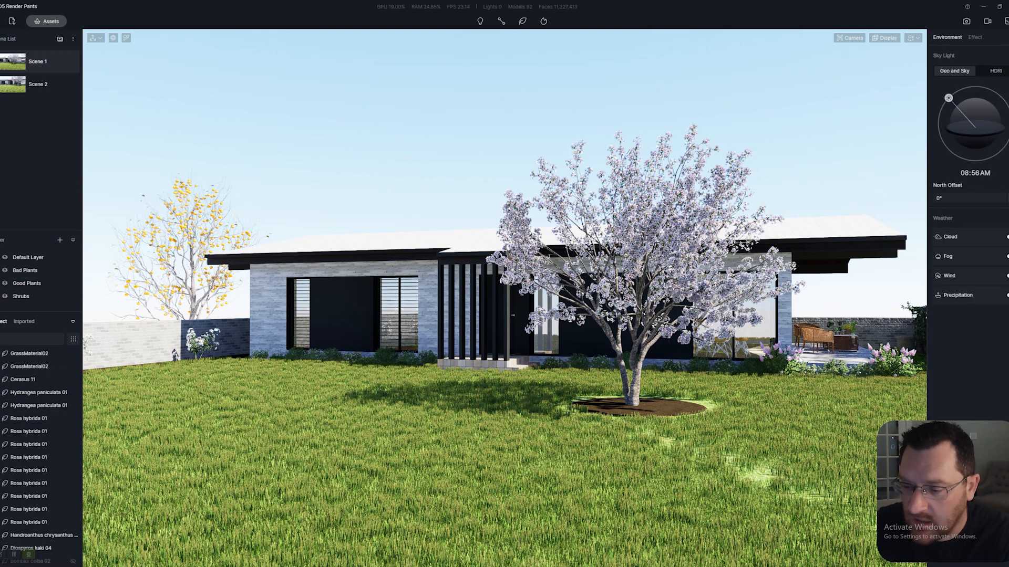
left_click(788, 351)
left_click(784, 353)
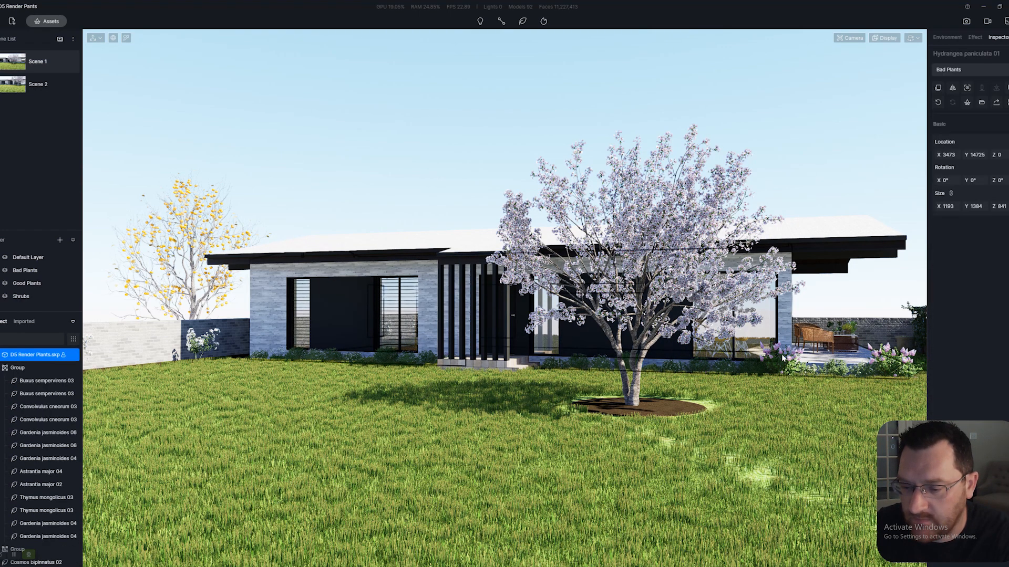
right_click_drag(786, 353, 500, 372)
key("Delete")
left_click(791, 350)
key("Delete")
Step: Delete the five Rosa hybrida 01 bushes along the brick garden wall, including the one at the wall's corner
scroll(359, 369, "up", 1)
left_click(314, 355)
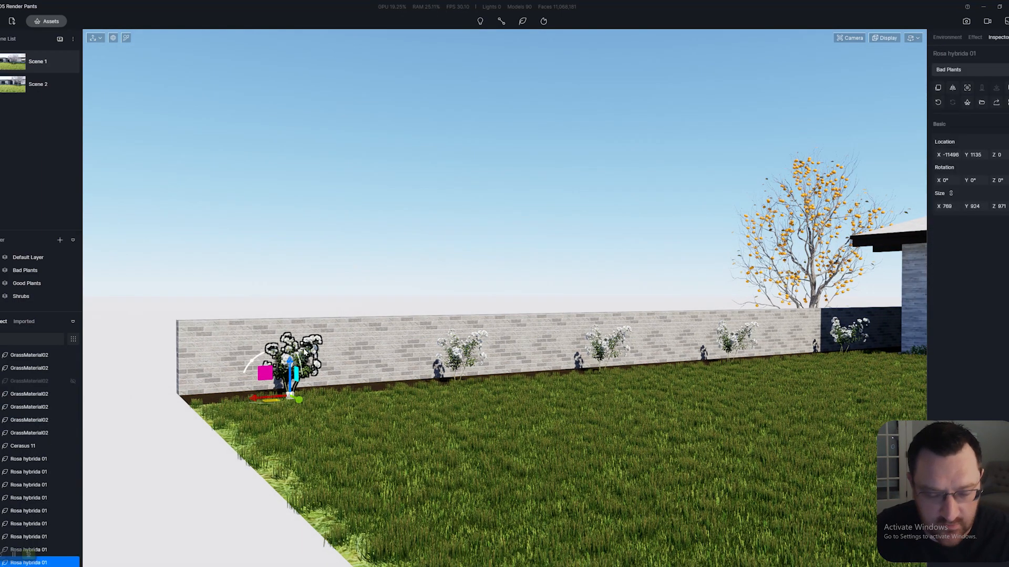
key("Delete")
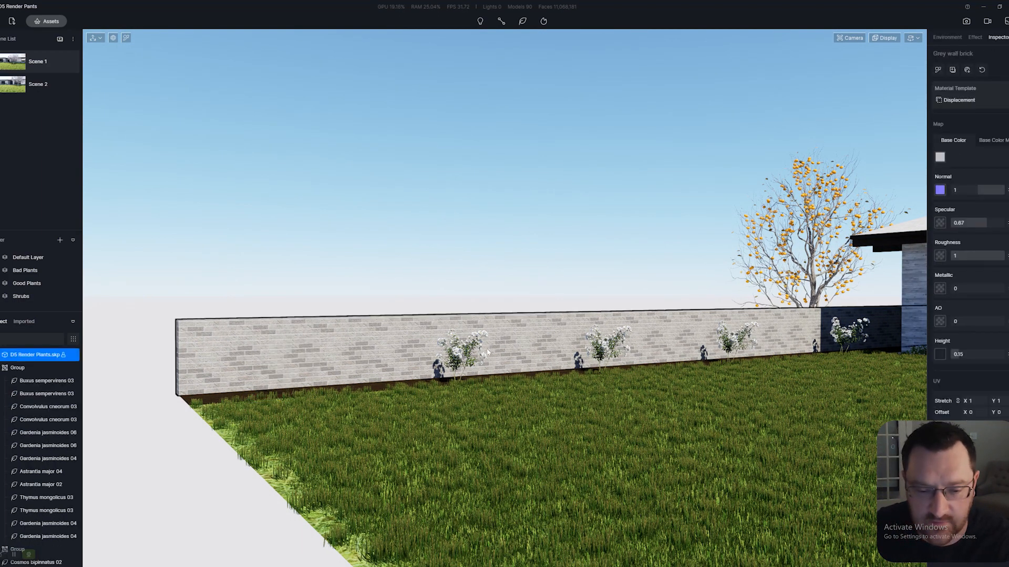
left_click(458, 356)
key("Delete")
left_click(605, 349)
key("Delete")
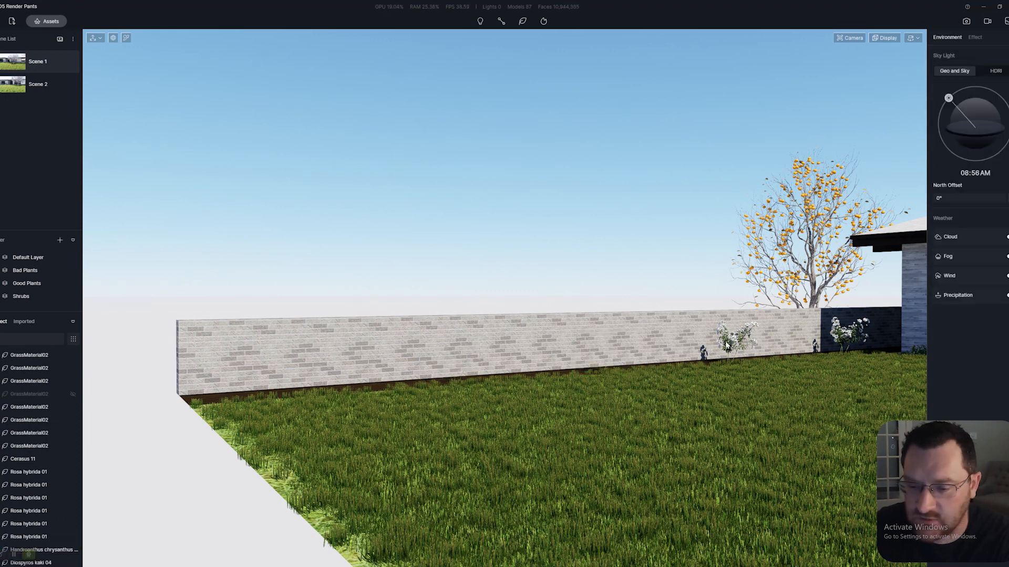
left_click(829, 341)
key("Delete")
left_click(729, 342)
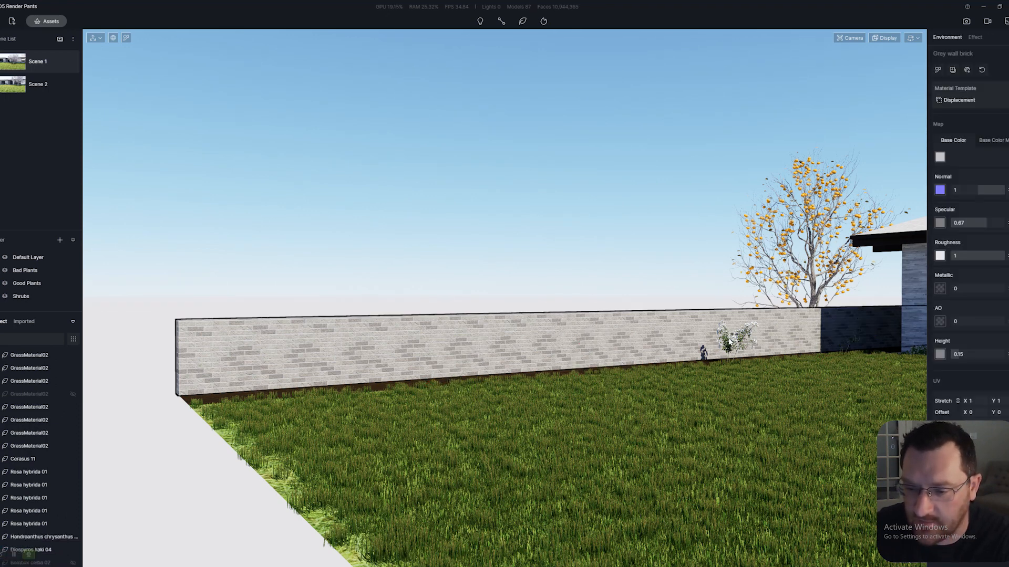
left_click(729, 341)
key("Delete")
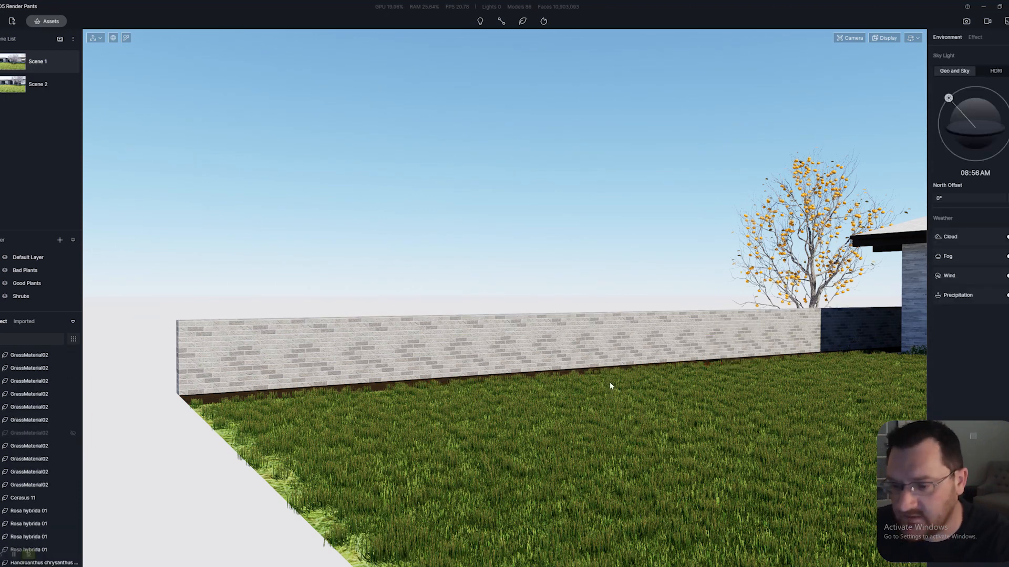
Step: Browse the recent, broadleaf and flowering tree models in the asset library for a tree suited to the bed along the garden wall
right_click_drag(609, 383, 549, 349)
key("w")
key("w")
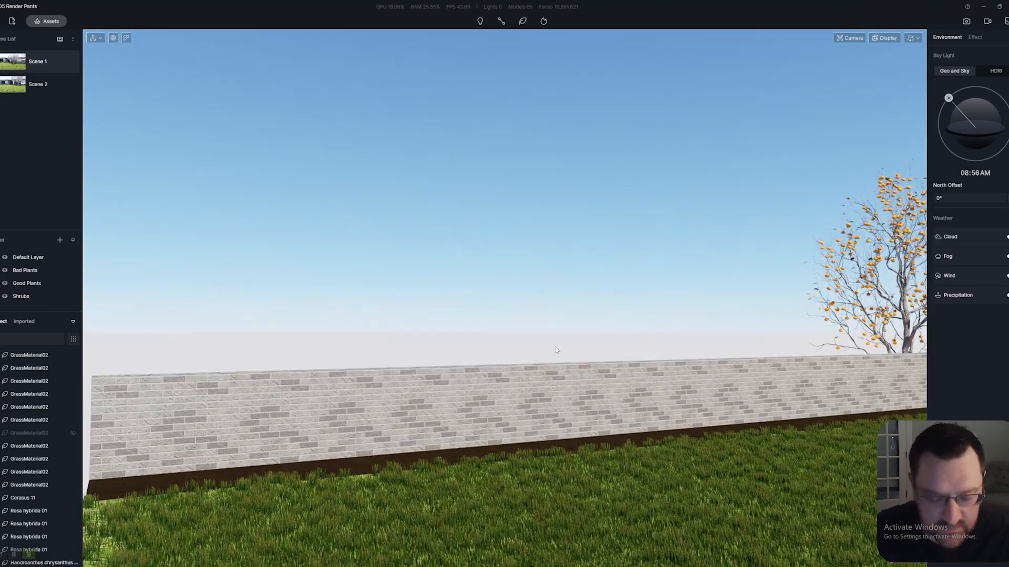
key("m")
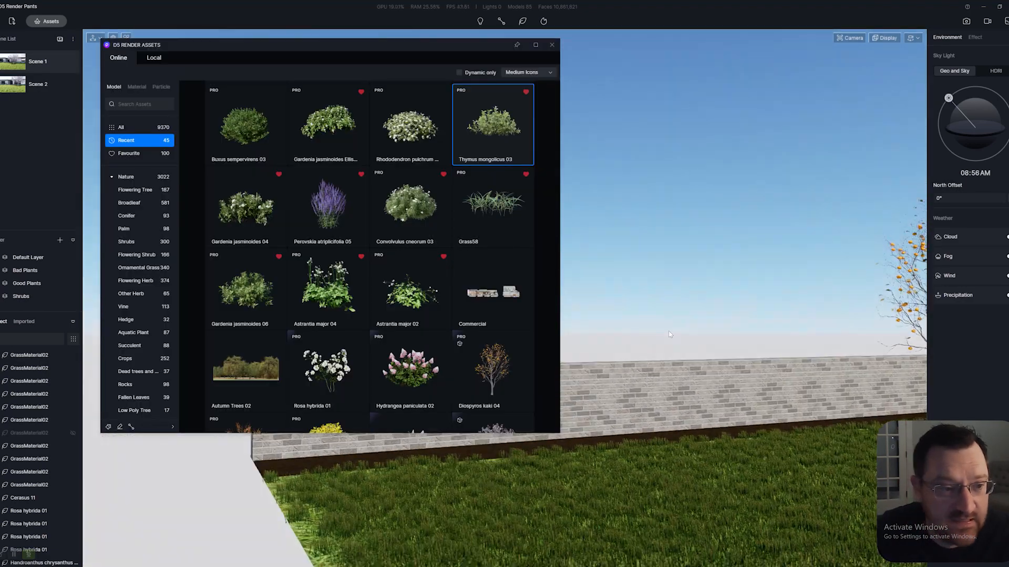
scroll(424, 285, "down", 3)
scroll(389, 281, "down", 5)
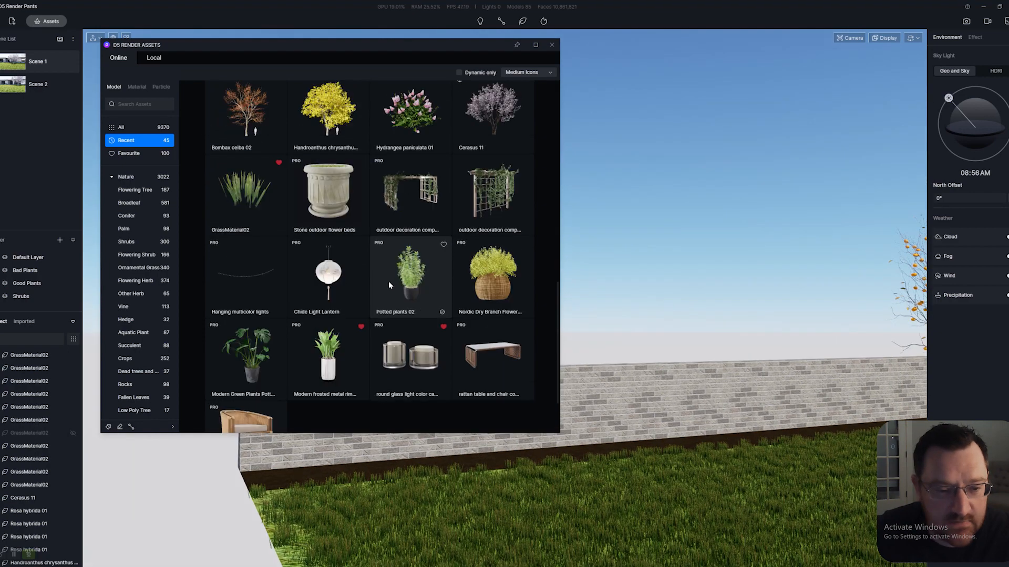
scroll(389, 282, "up", 8)
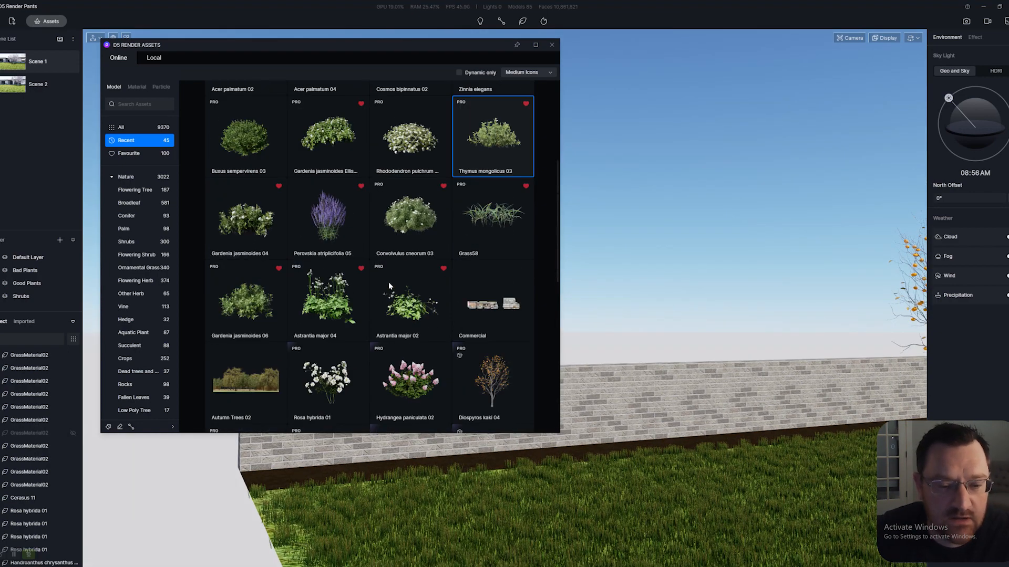
scroll(389, 282, "up", 4)
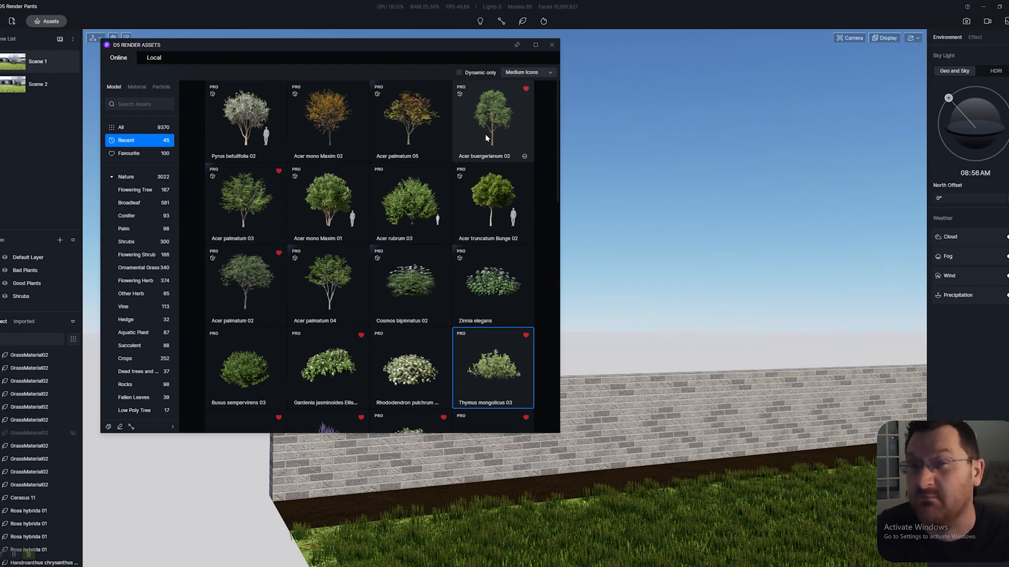
right_click_drag(648, 276, 649, 284)
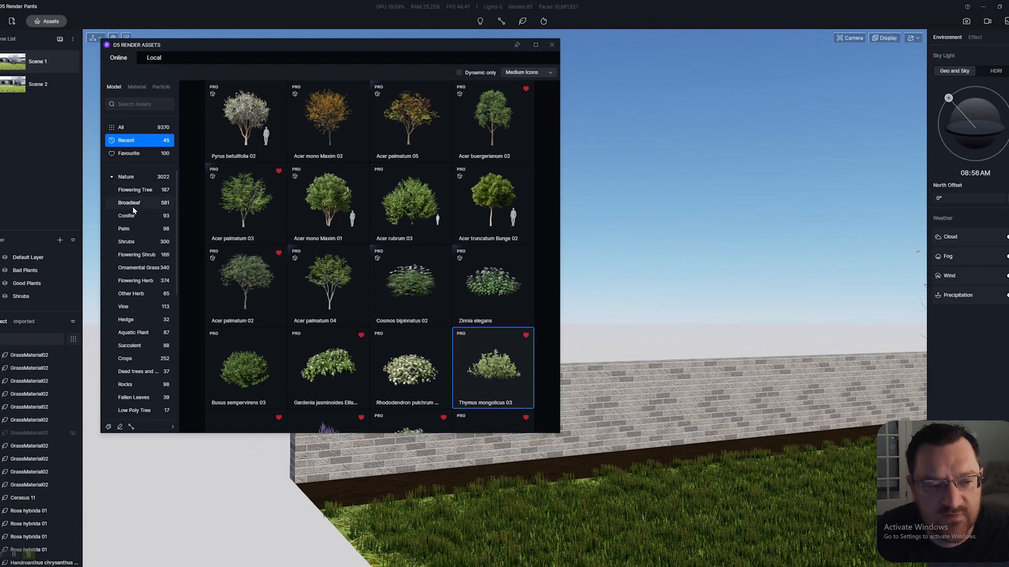
left_click(130, 203)
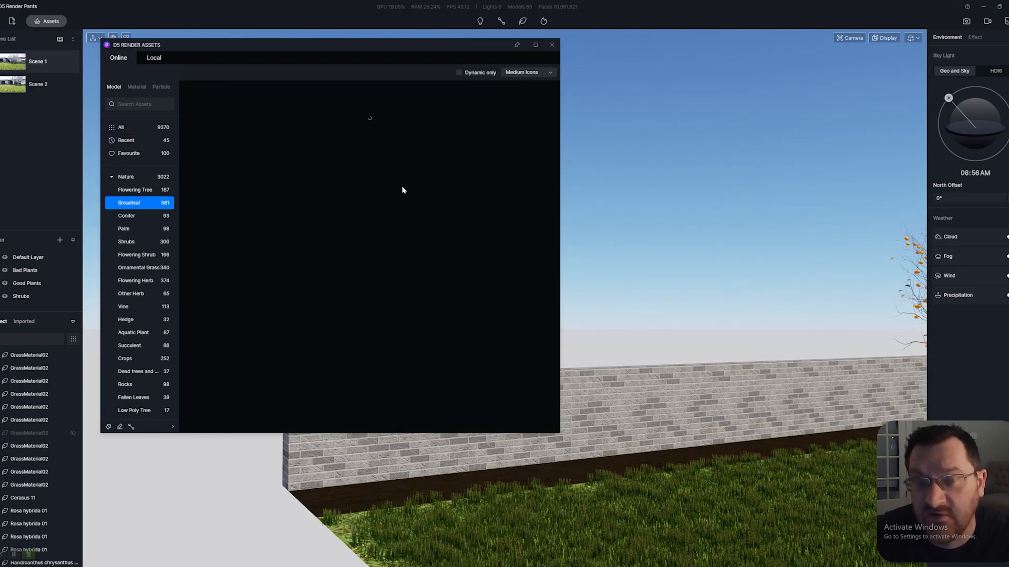
scroll(326, 188, "down", 1)
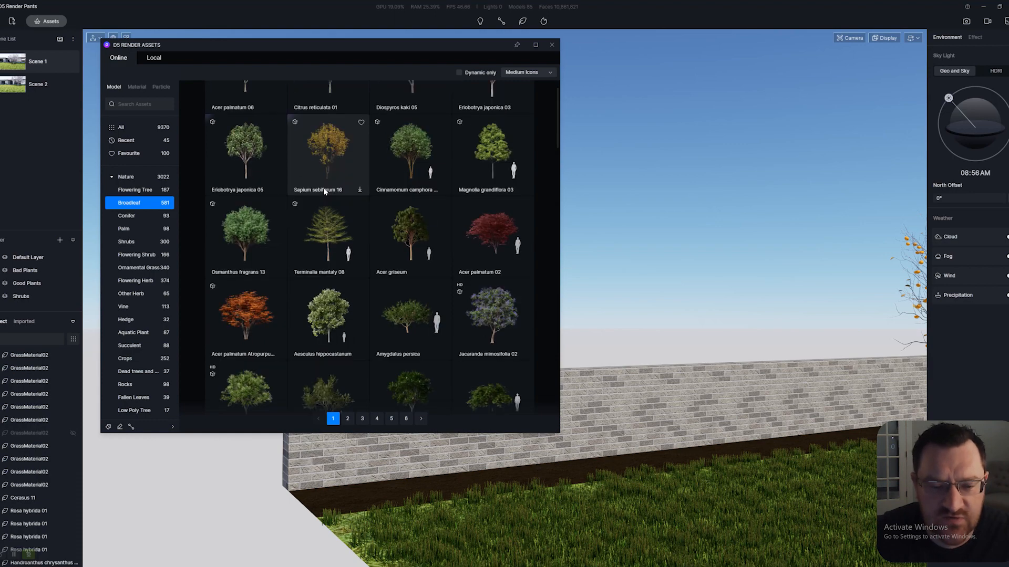
scroll(325, 192, "down", 6)
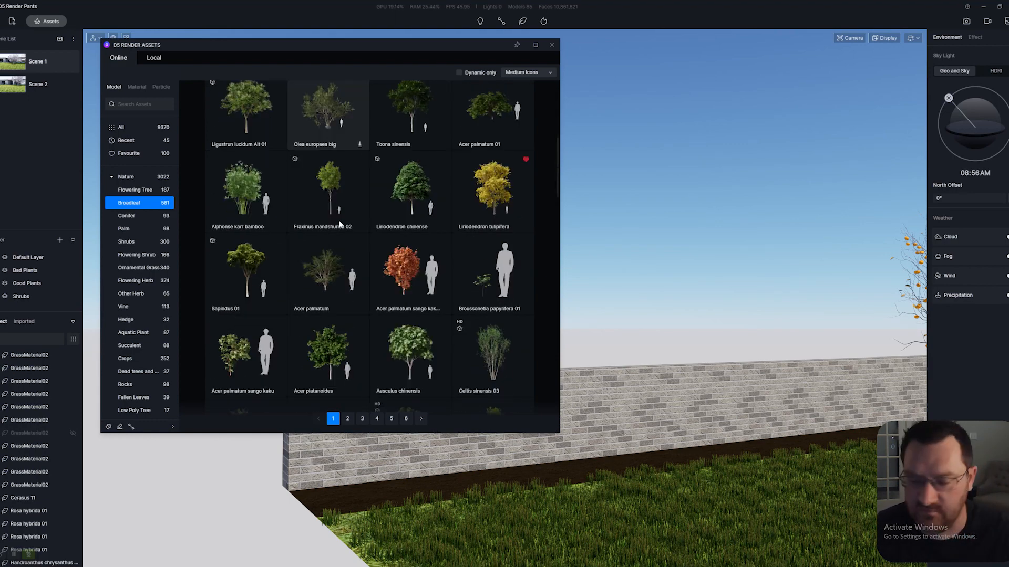
left_click(135, 191)
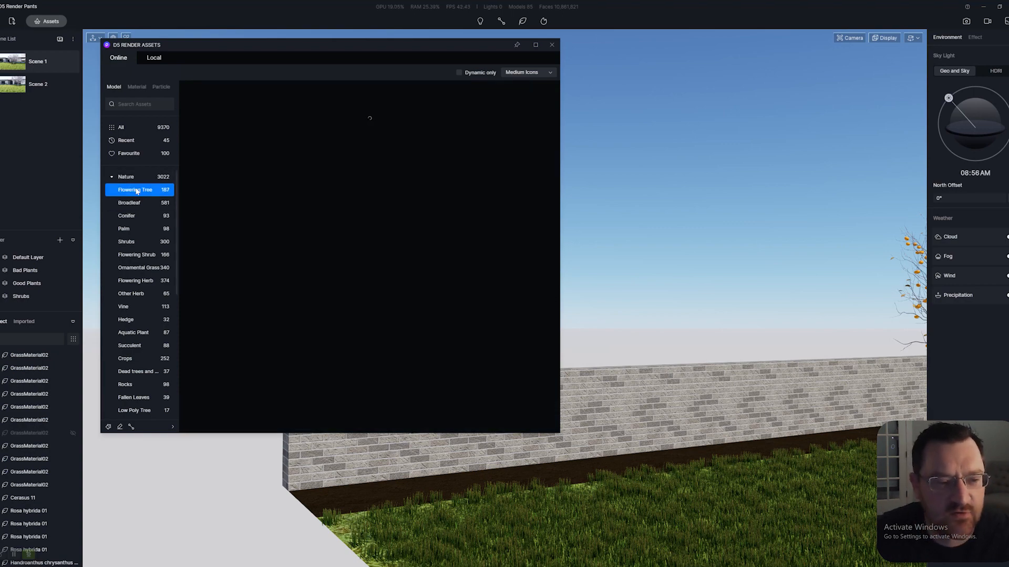
Step: Search for acer among the recent models and try out Acer buergerianum 02 on the lawn
left_click(131, 142)
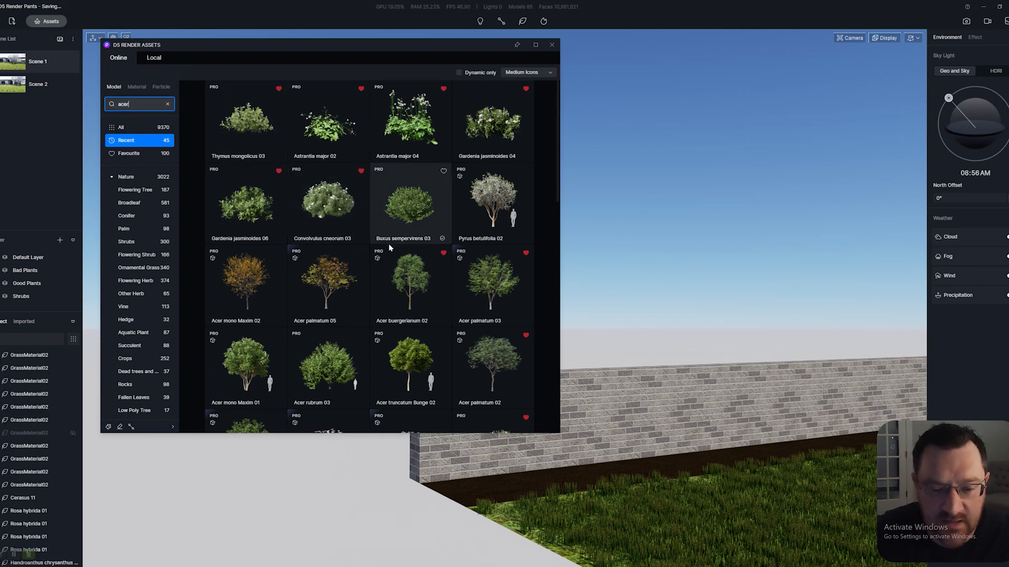
scroll(389, 244, "down", 3)
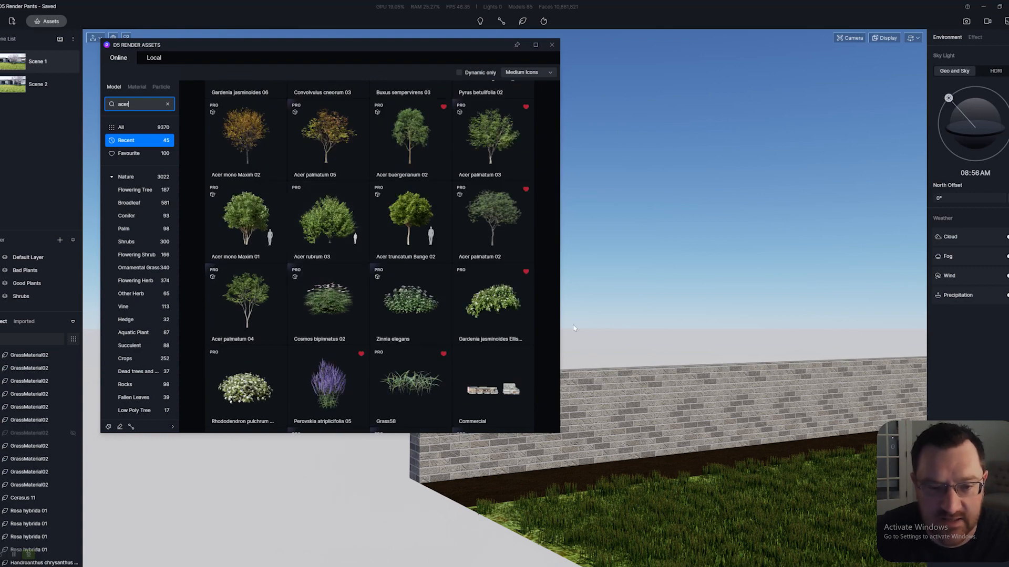
right_click_drag(574, 328, 662, 327)
left_click(419, 160)
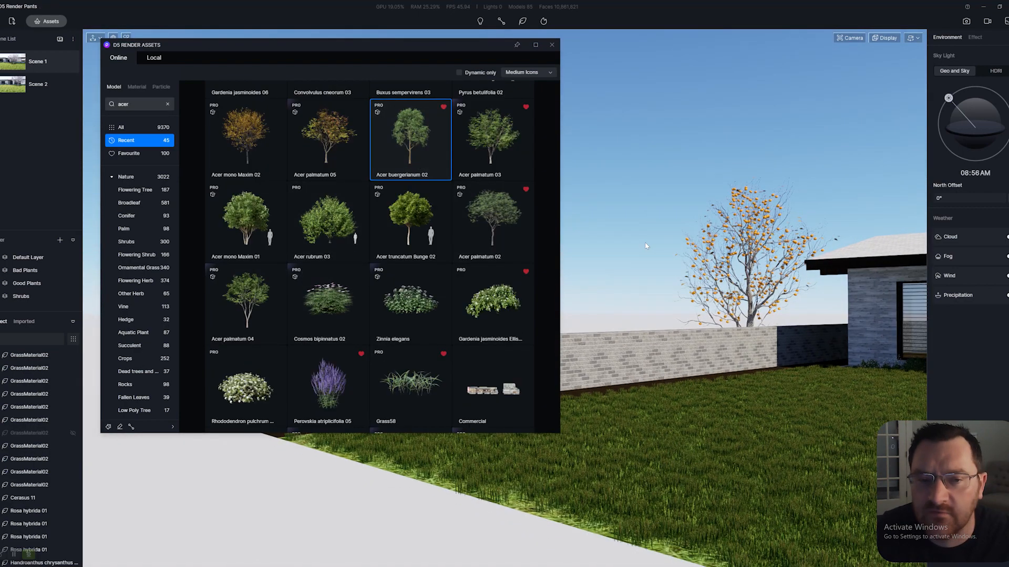
right_click_drag(646, 246, 749, 392)
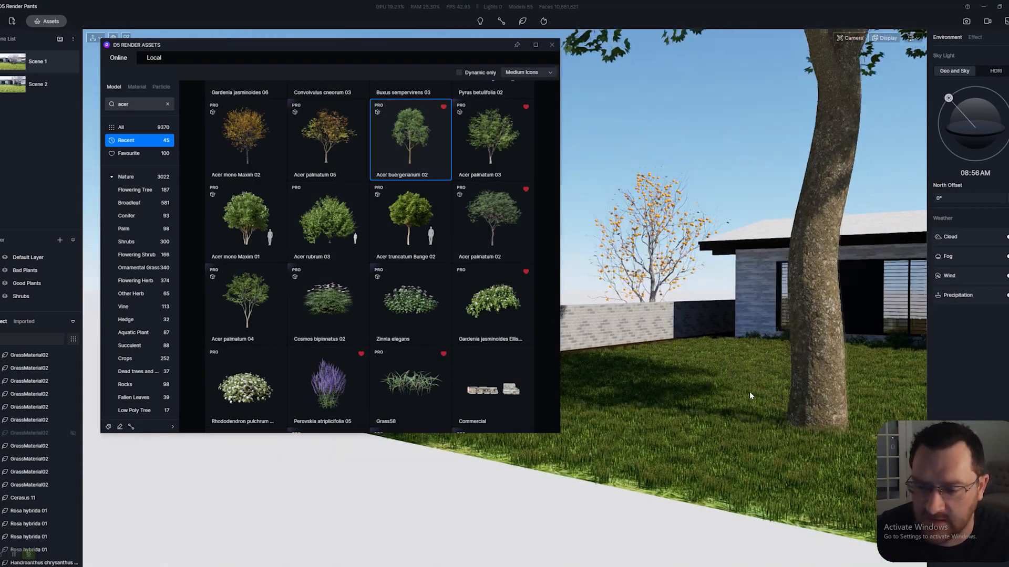
key("e")
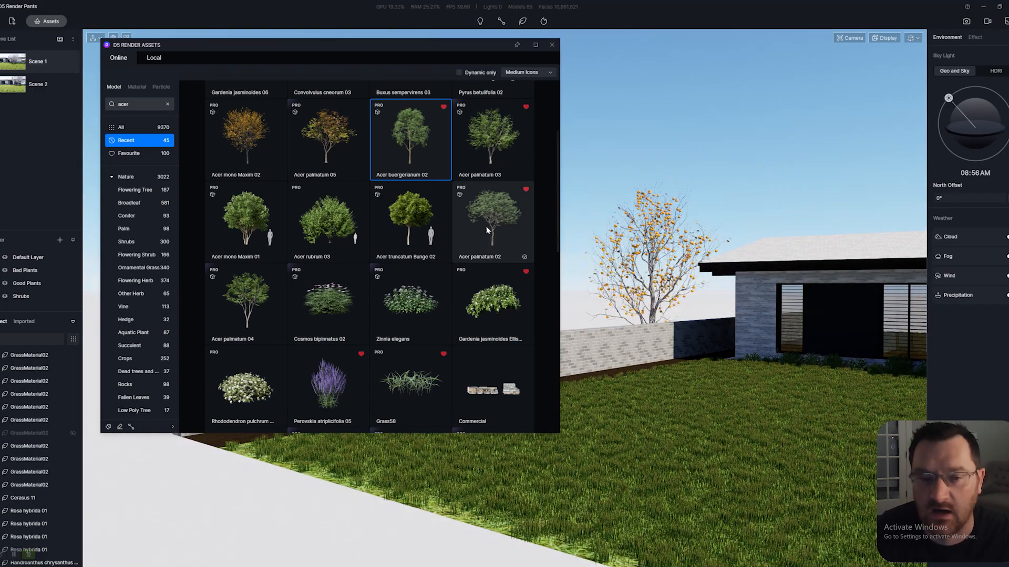
Step: Clear the acer search and plant Acer palmatum 02 from the recent models in the soil bed at the near end of the brick wall
right_click_drag(709, 258, 348, 254)
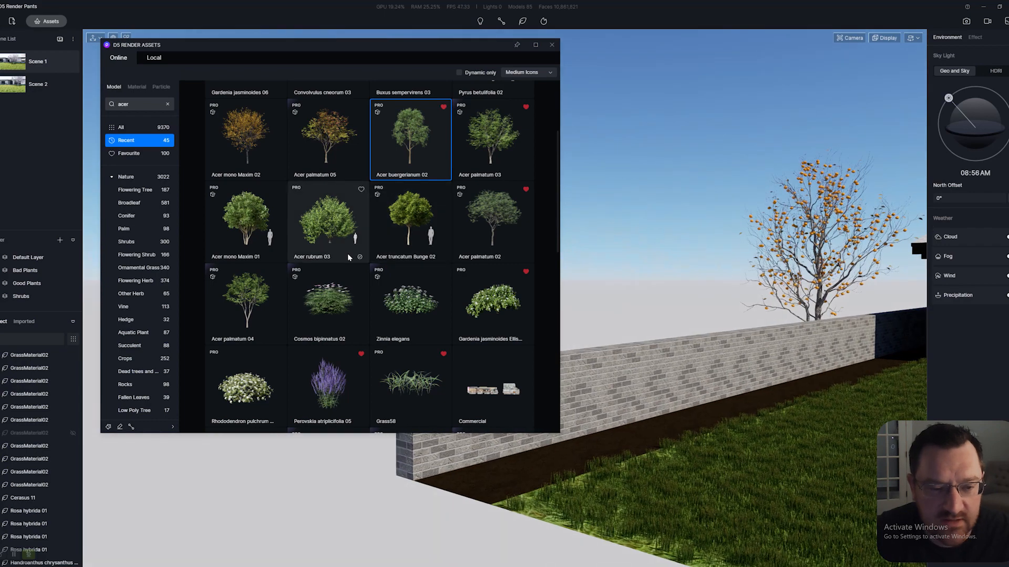
key("d")
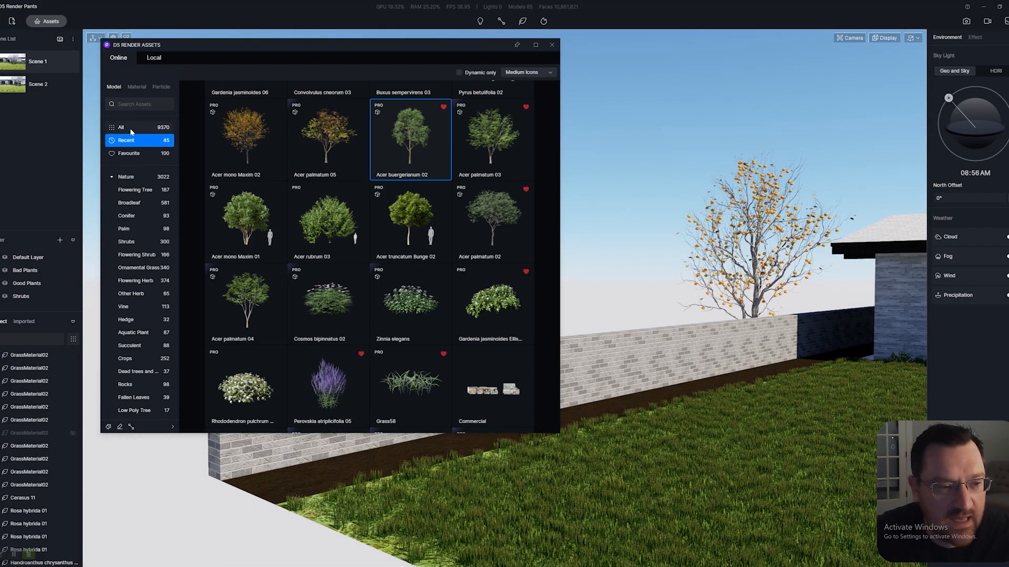
left_click(131, 128)
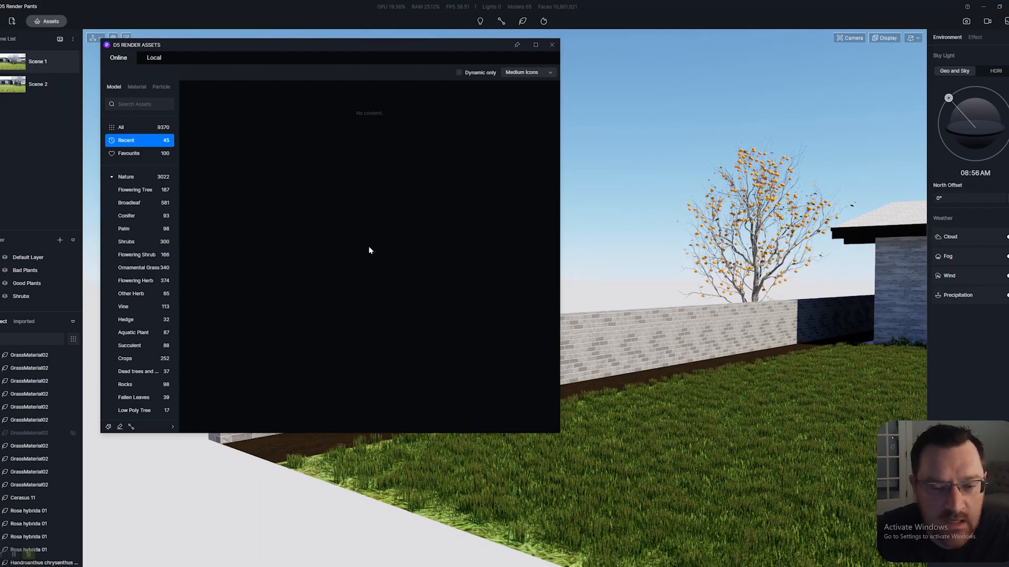
key("w")
key("a")
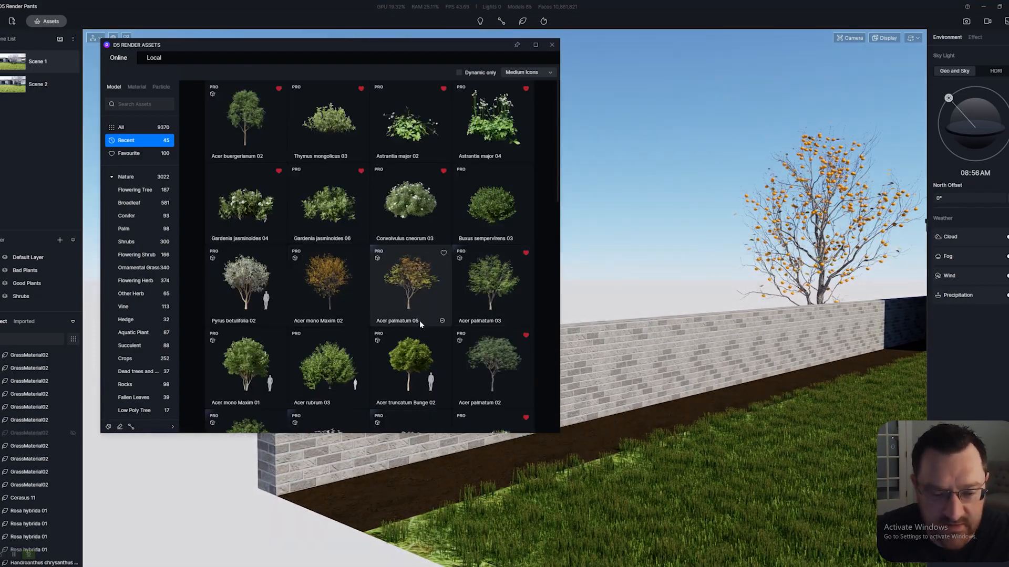
scroll(419, 320, "down", 2)
key("w")
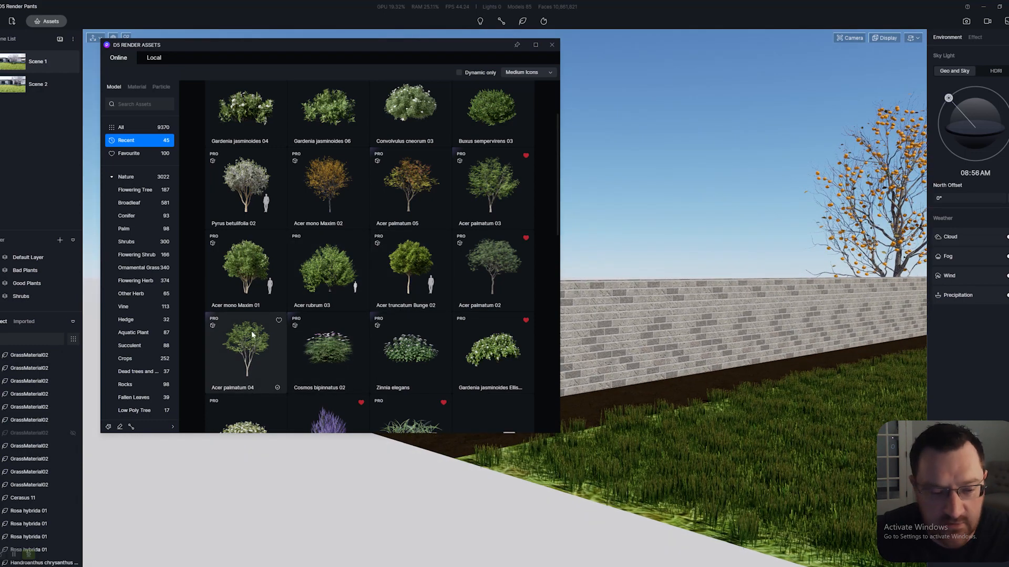
left_click(501, 264)
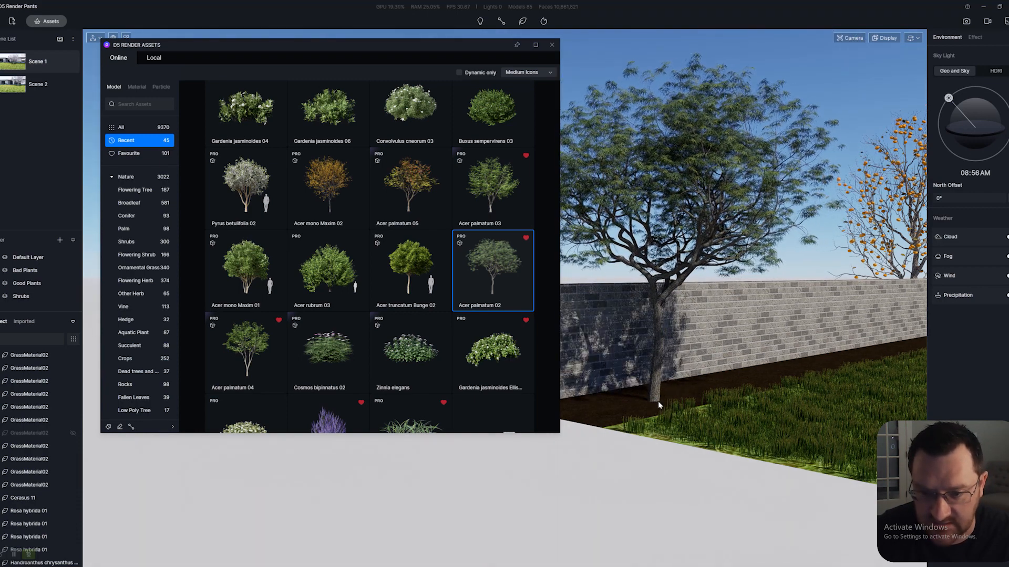
scroll(658, 402, "up", 3)
right_click_drag(635, 423, 618, 485)
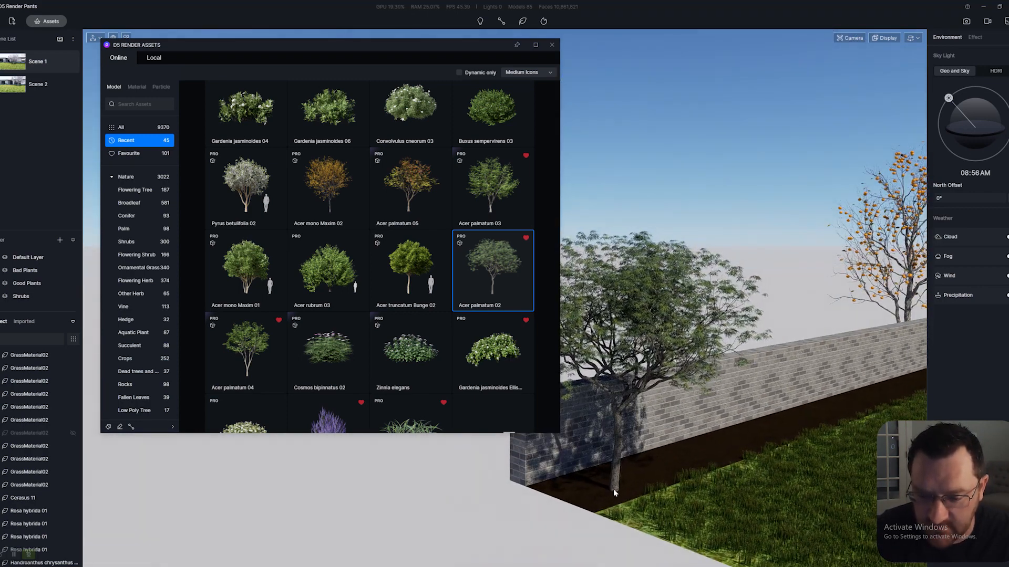
left_click(617, 484)
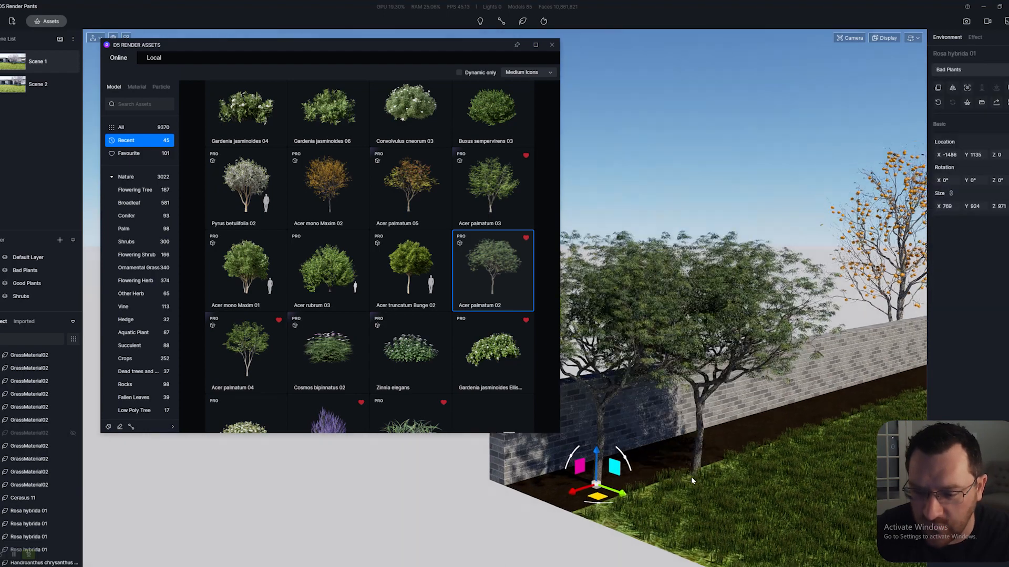
mouse_move(588, 465)
right_mouse_down()
mouse_move(636, 453)
mouse_move(591, 452)
right_mouse_up()
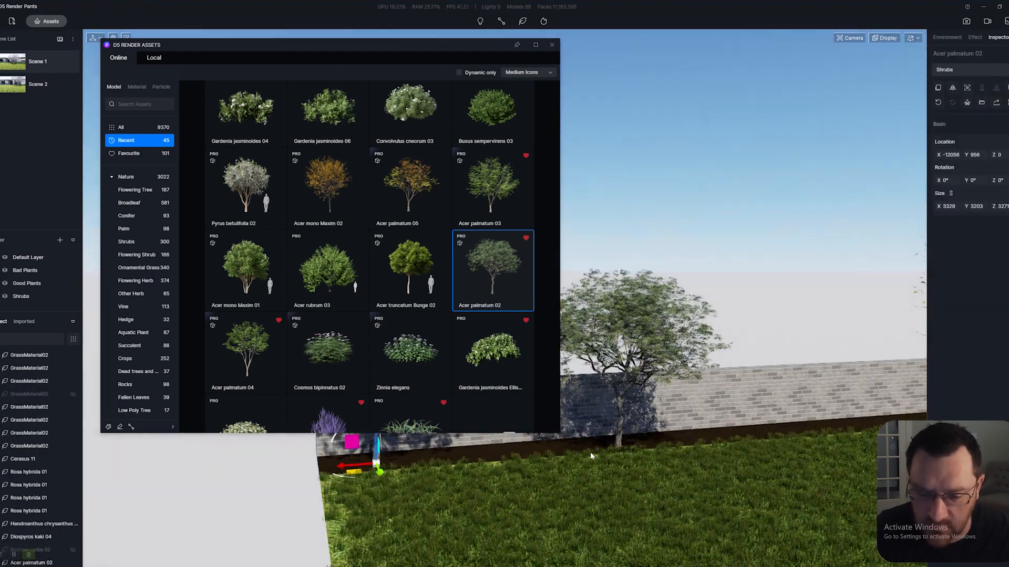
Step: Close the asset library and plant three more Acer palmatum 02 trees in a closely spaced row along the wall bed
left_click(552, 45)
key("d")
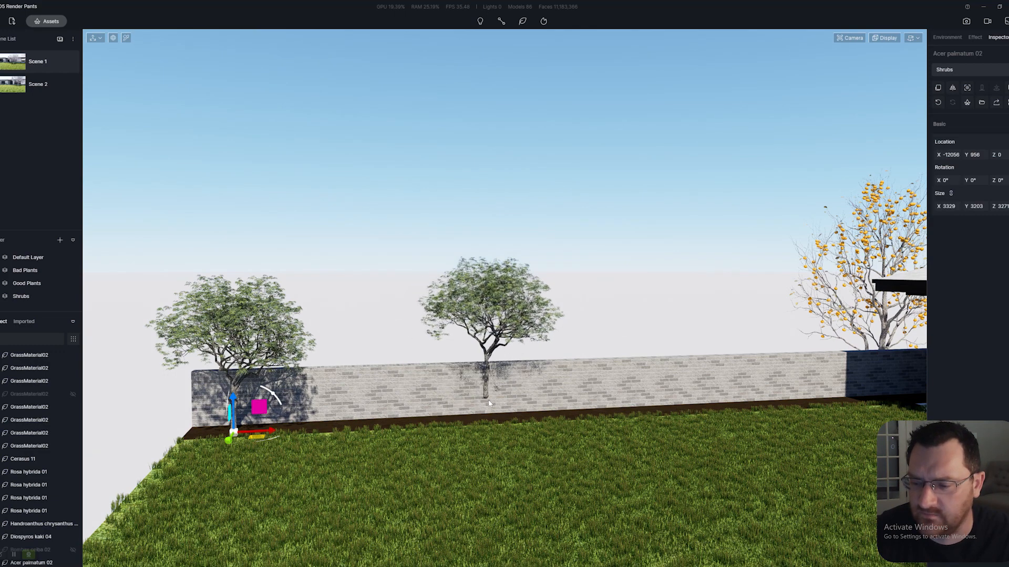
key("a")
left_click(364, 430)
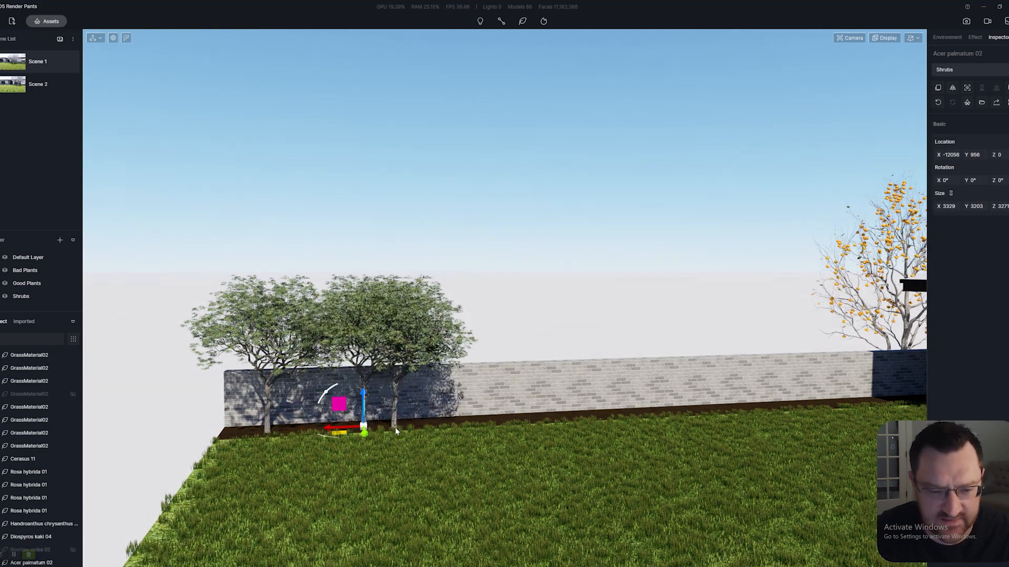
left_click(439, 425)
left_click(491, 421)
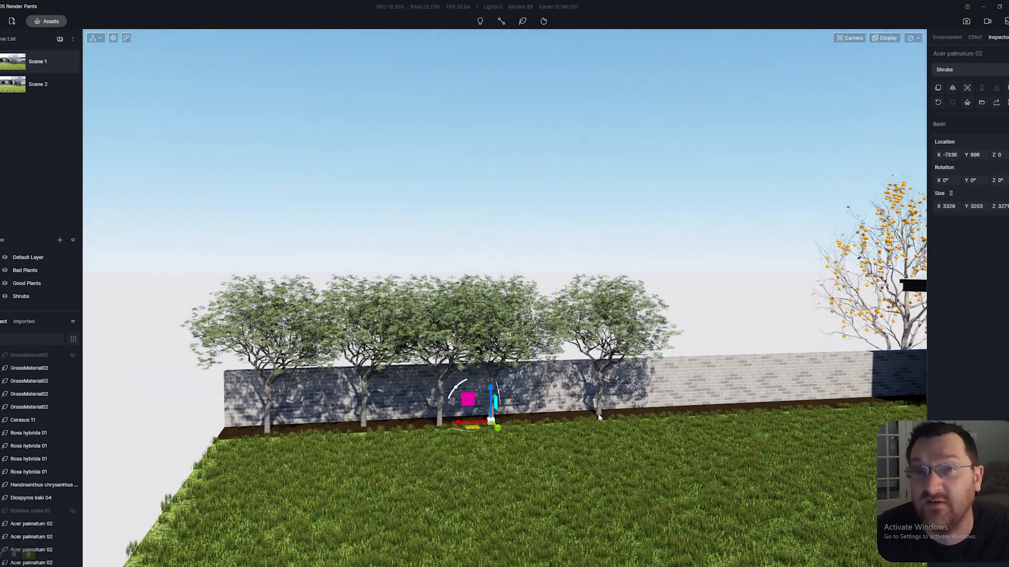
left_click(598, 414)
Step: Undo the last planting and delete the next two Acer palmatum 02 trees, keeping only the one at the wall's near end
scroll(563, 391, "up", 2)
scroll(564, 392, "up", 3)
key("ctrl+z")
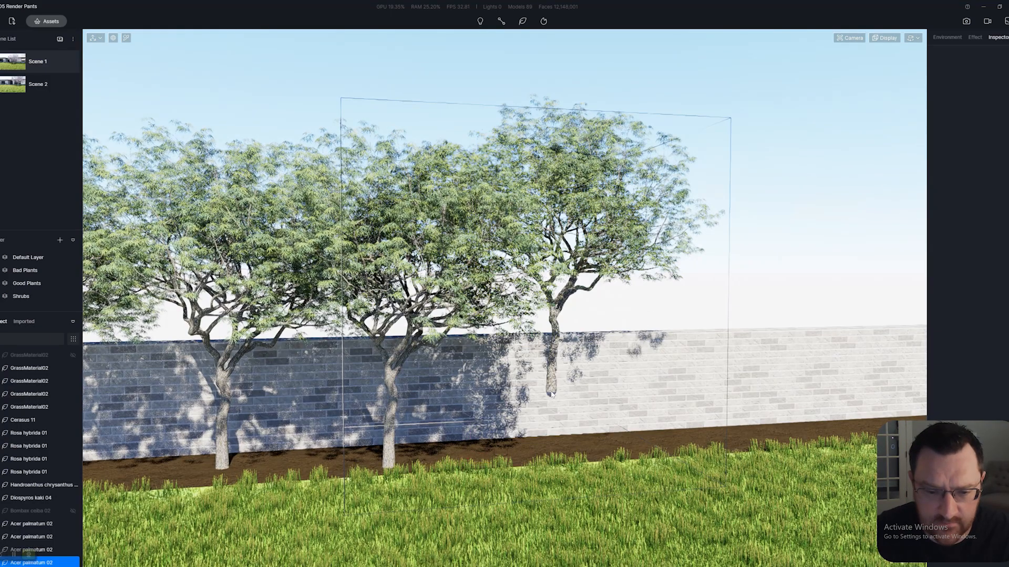
key("s")
key("a")
left_click(543, 269)
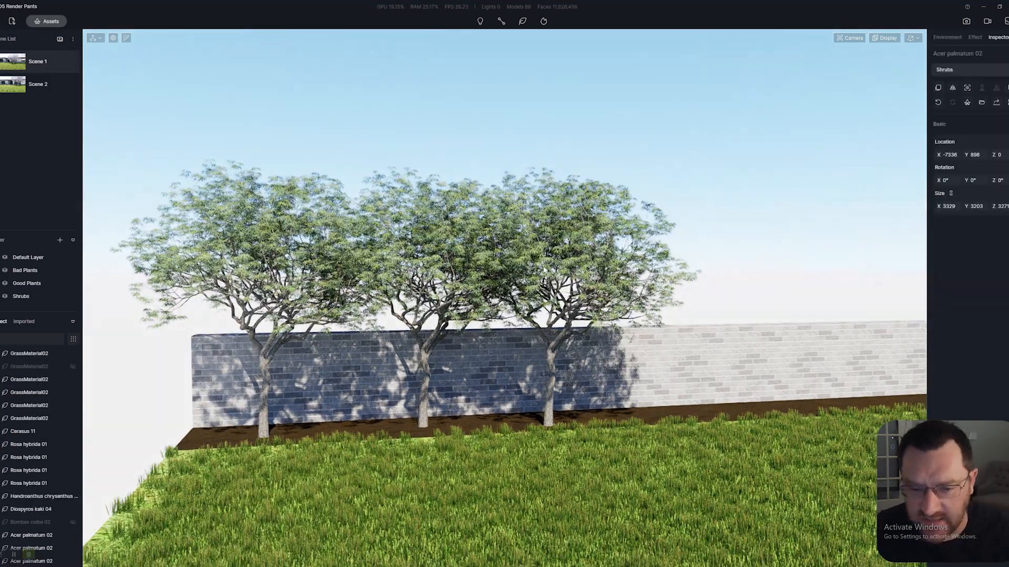
key("Delete")
left_click(439, 262)
key("Delete")
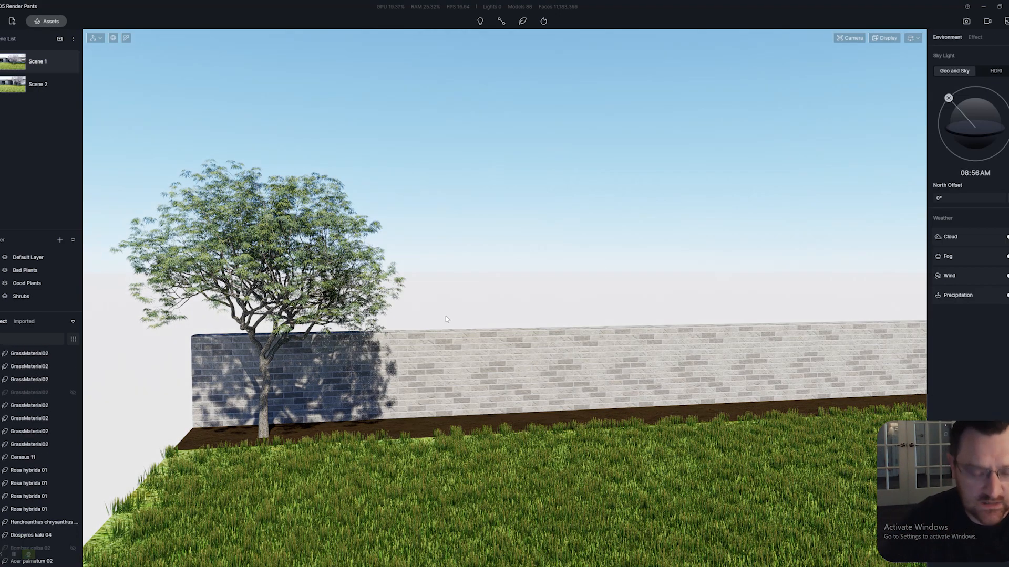
Step: Reopen the asset library and move its window aside to uncover more of the garden wall
key("m")
right_click_drag(595, 327, 594, 310)
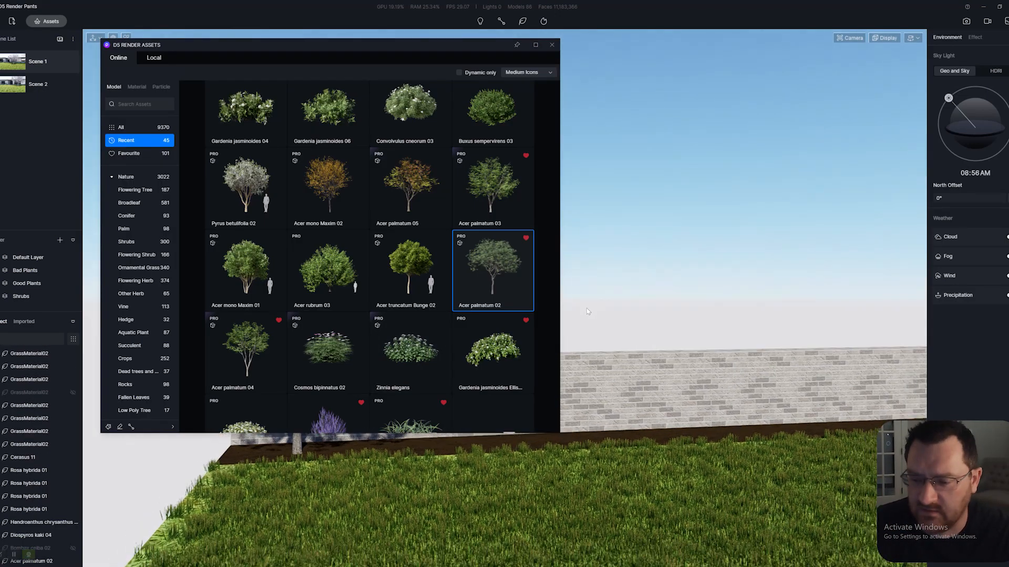
left_click(506, 281)
key("a")
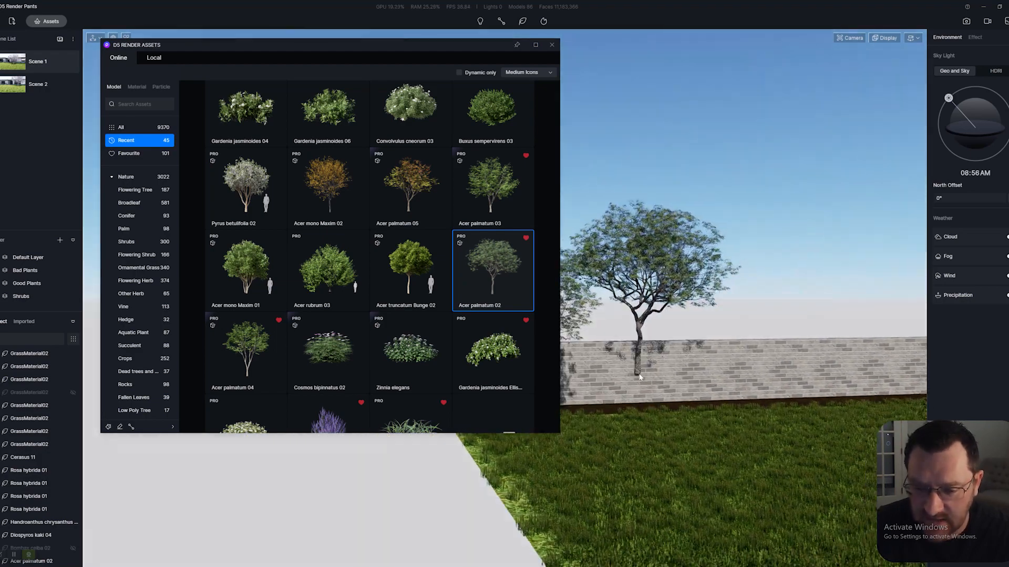
key("Escape")
left_click_drag(458, 44, 407, 51)
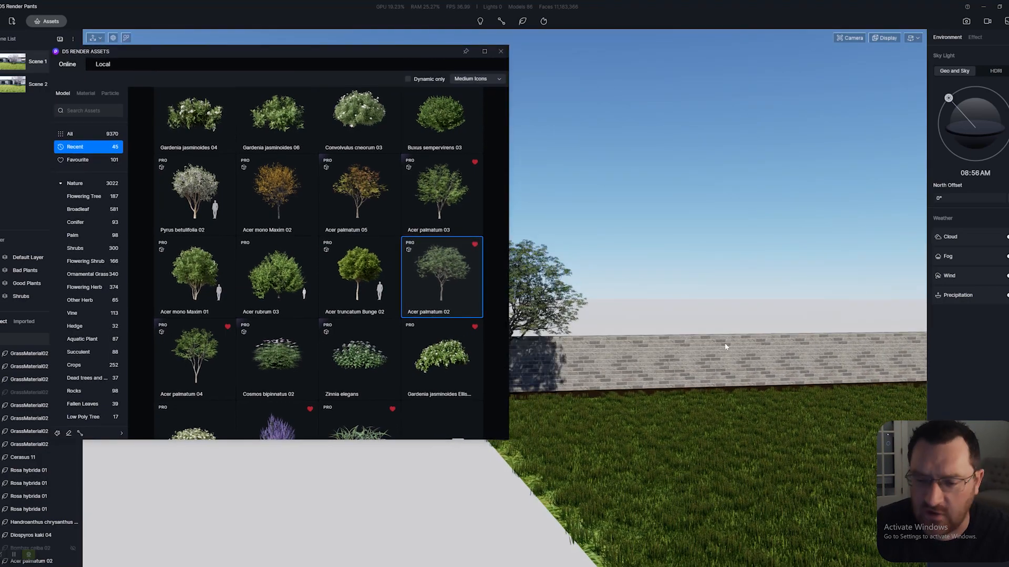
Step: Plant two more Acer palmatum 02 trees in the wall bed, one midway along the wall and one at the far end beside the house
key("d")
left_click(455, 285)
key("d")
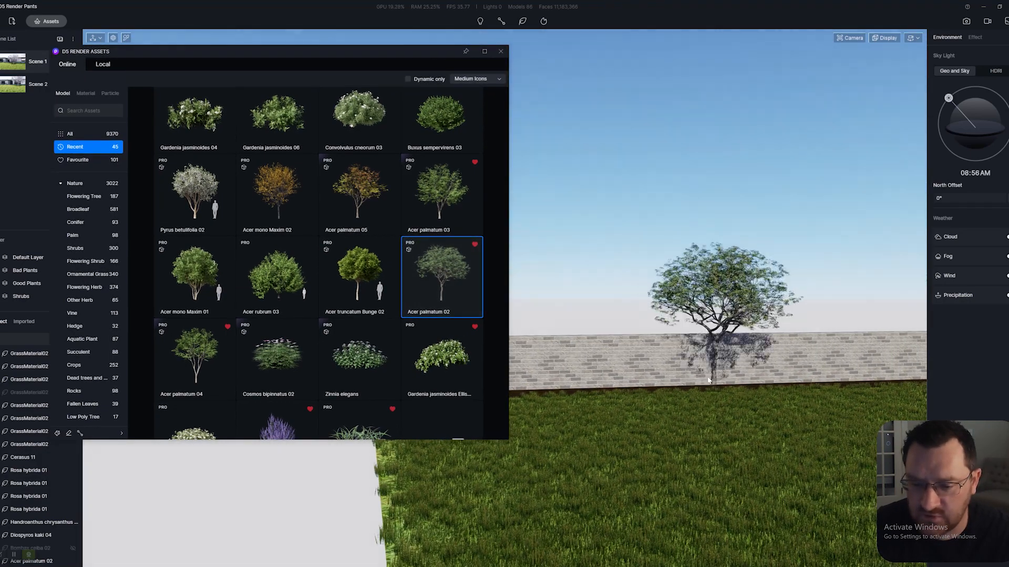
left_click(715, 387)
key("d")
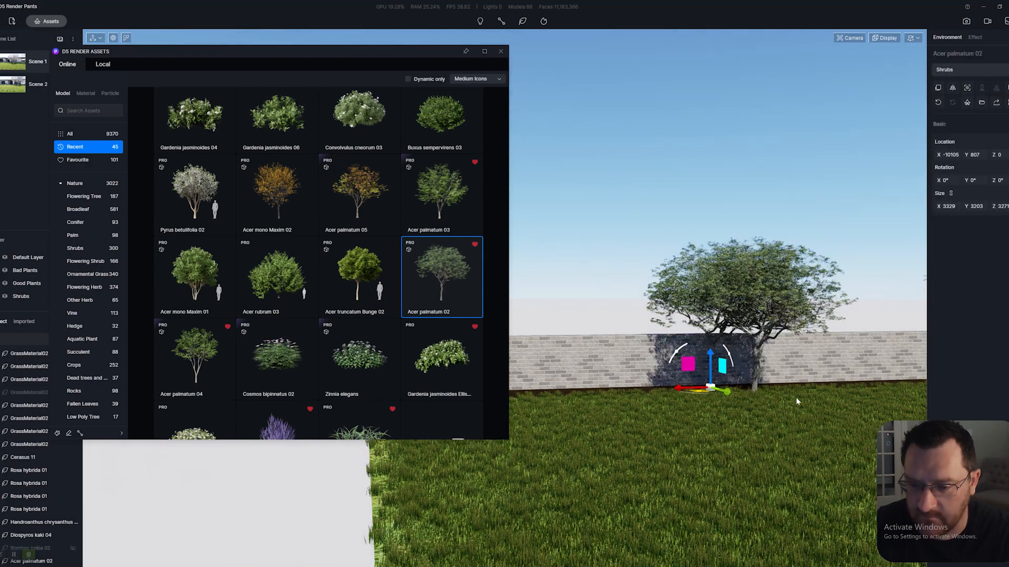
key("q")
key("s")
key("a")
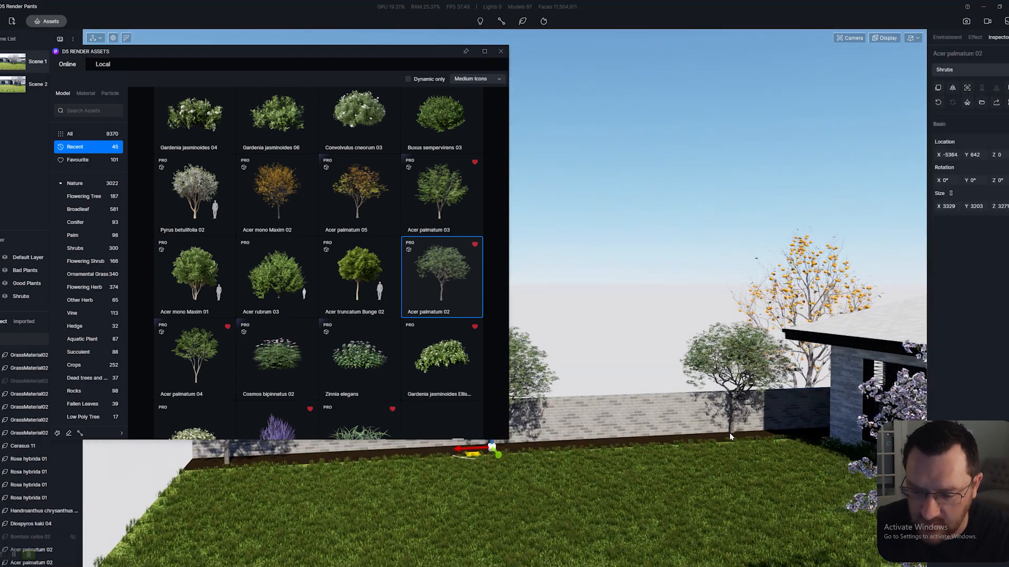
left_click(732, 438)
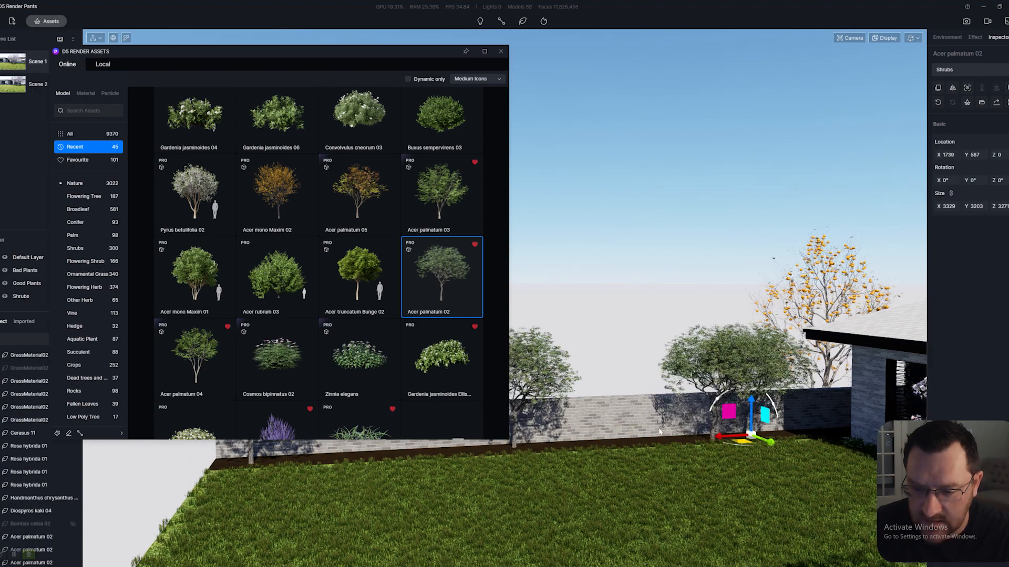
Step: Rotate the middle and far Acer palmatum 02 trees about their vertical axes and scale them up to X sizes of about 3825 and 3801
key("a")
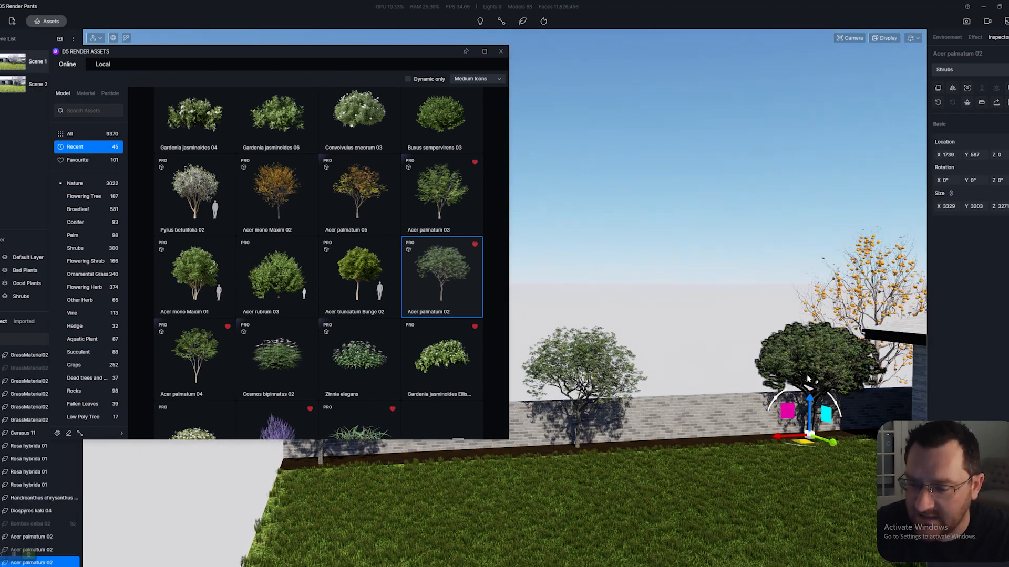
left_click_drag(790, 444, 855, 446)
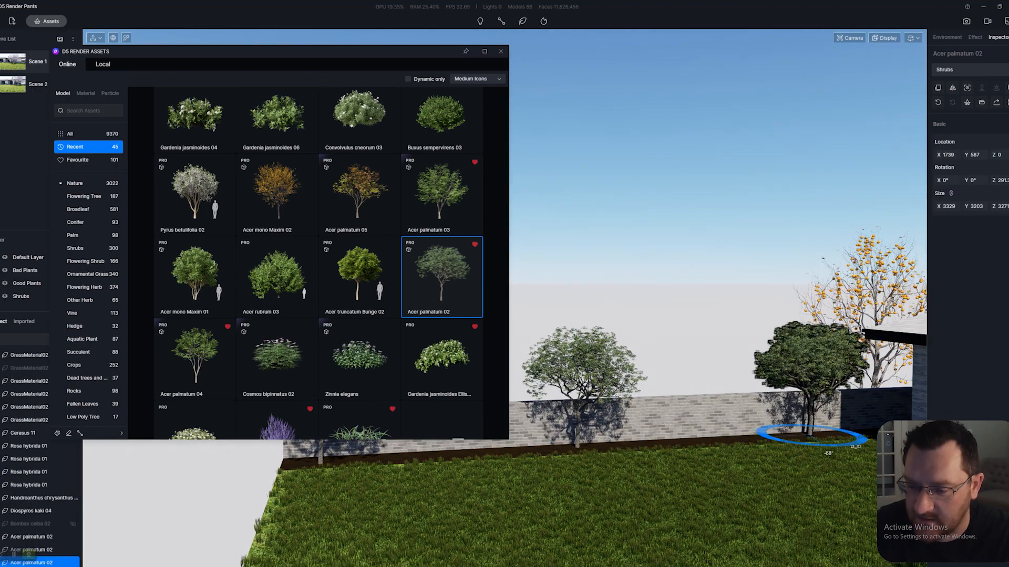
left_click(581, 357)
left_click_drag(558, 459, 567, 460)
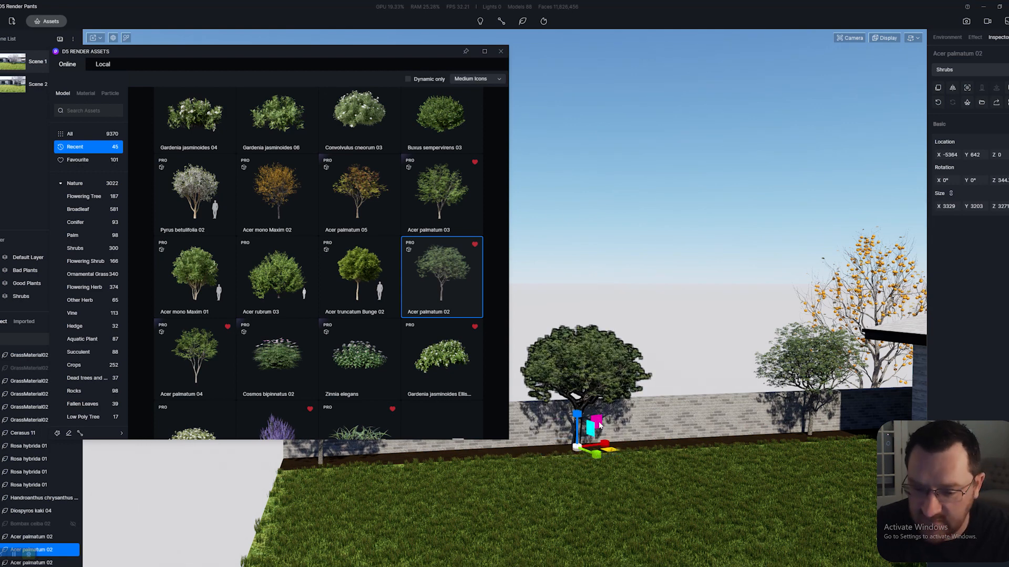
left_click_drag(599, 424, 602, 419)
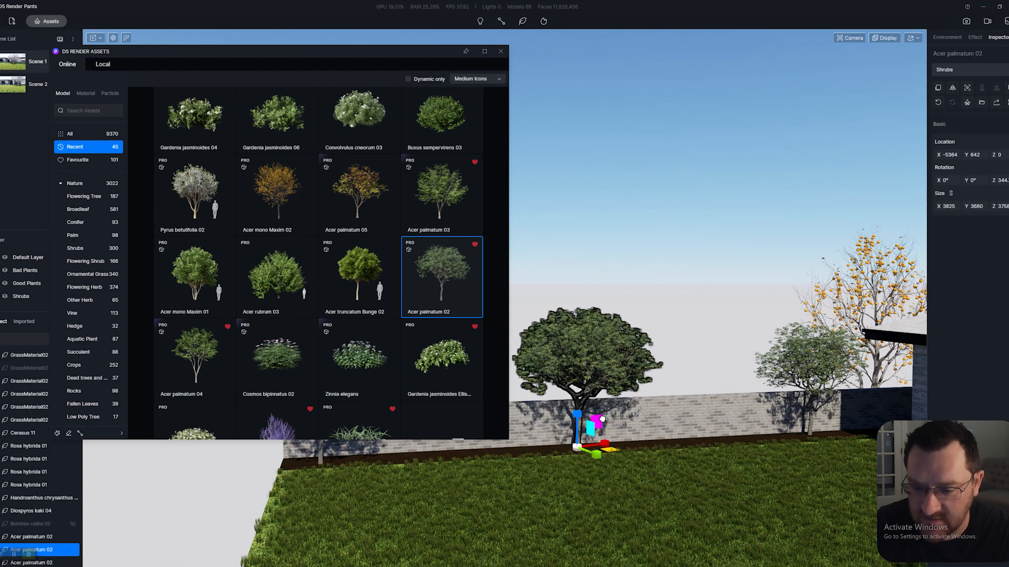
left_click(796, 369)
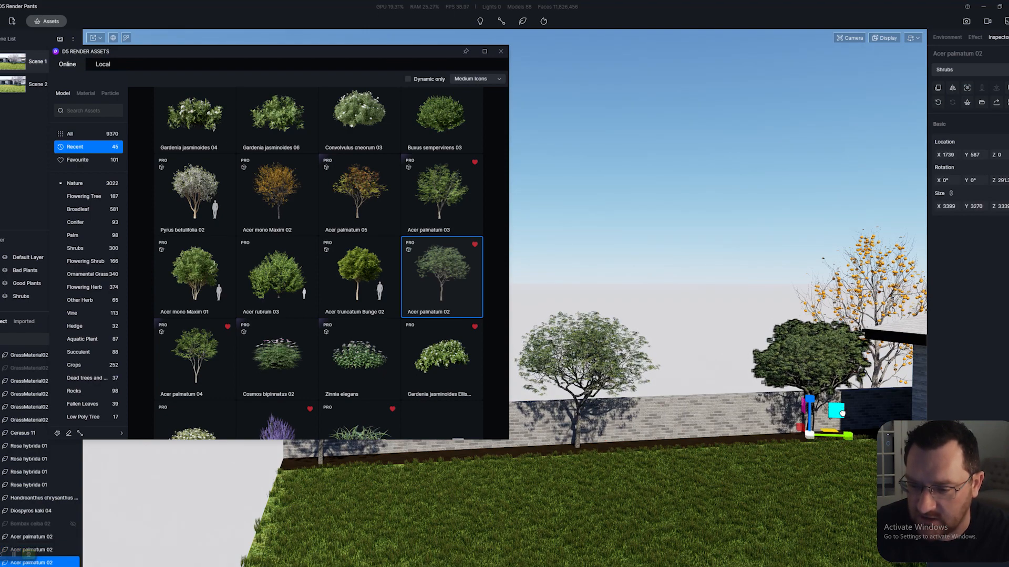
Step: Delete the Acer palmatum 02 tree midway along the garden wall
right_click_drag(773, 404, 556, 388)
key("a")
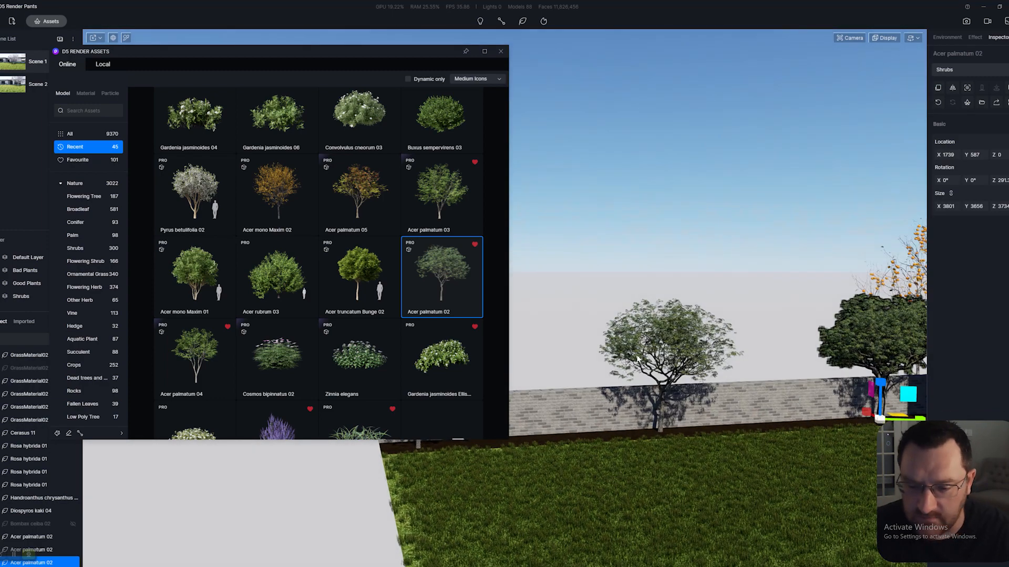
left_click(604, 340)
key("Delete")
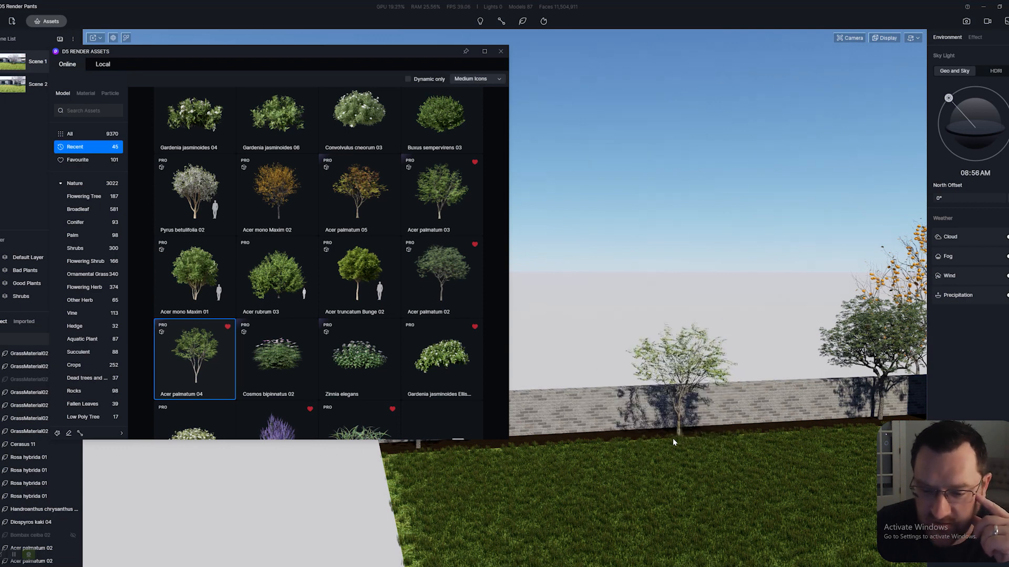
Step: Plant an Acer palmatum 04 tree midway along the garden wall, scaled to an X size of about 4182
key("Up")
key("Up")
key("Up")
key("Up")
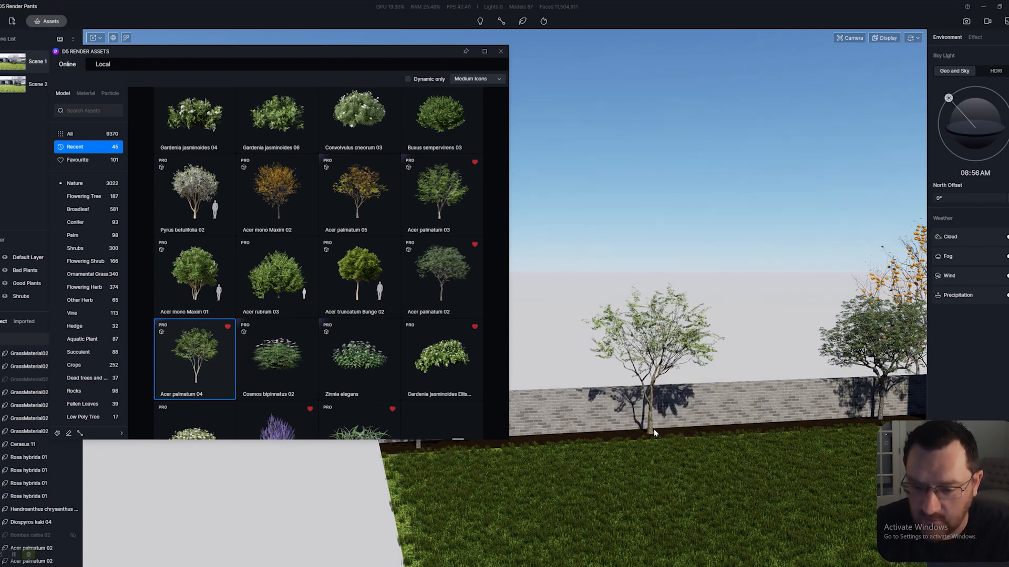
key("Down")
key("Down")
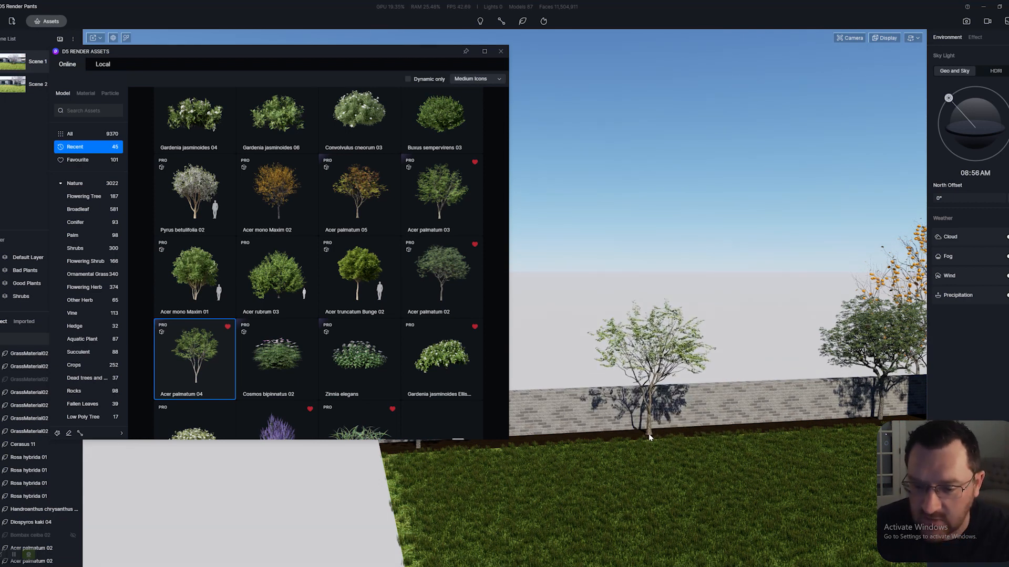
key("Down")
key("Down")
key("Down")
key("Down")
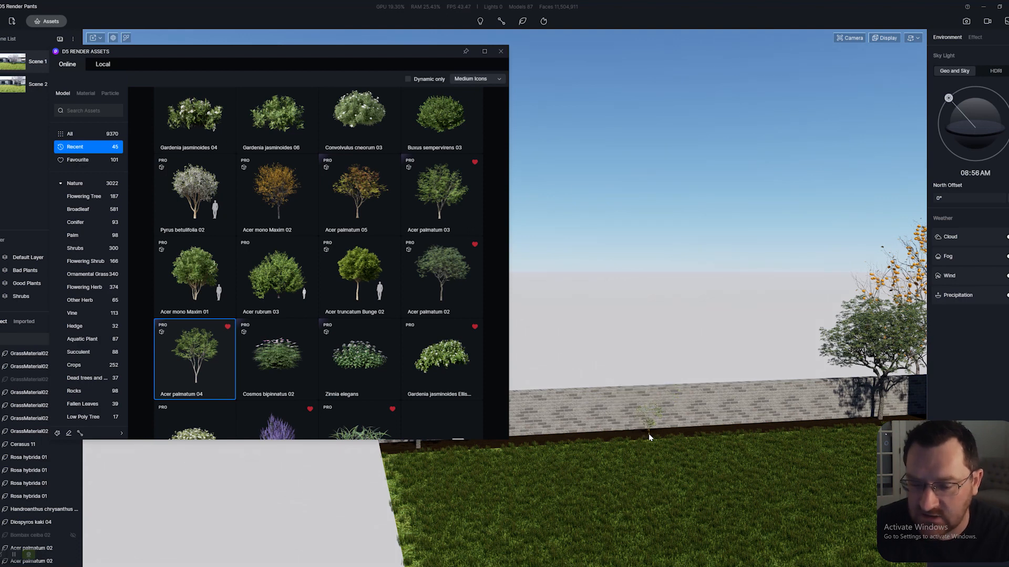
key("Up")
key("Up")
key("Up")
key("Up")
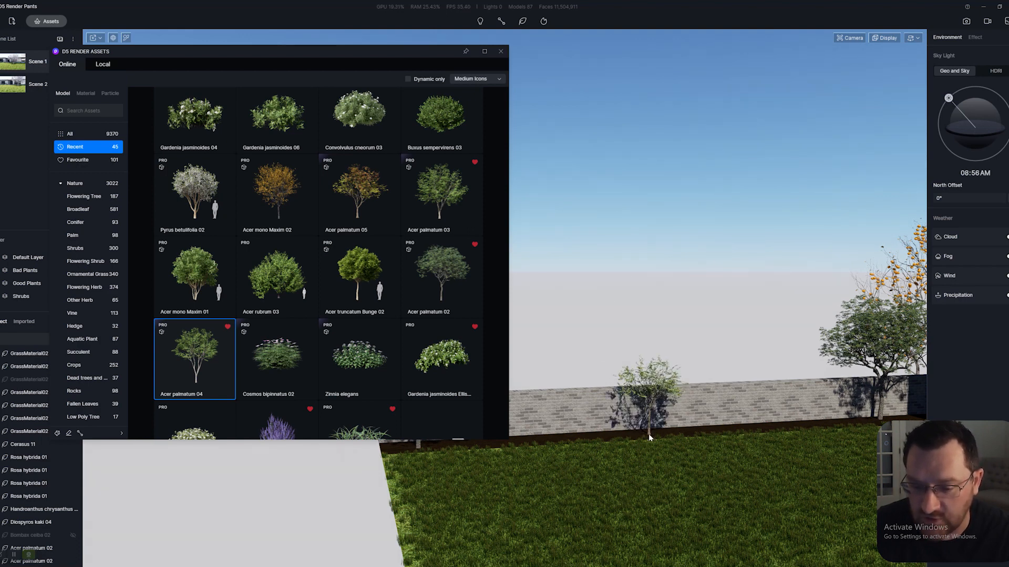
key("Up")
key("Up")
key("Up")
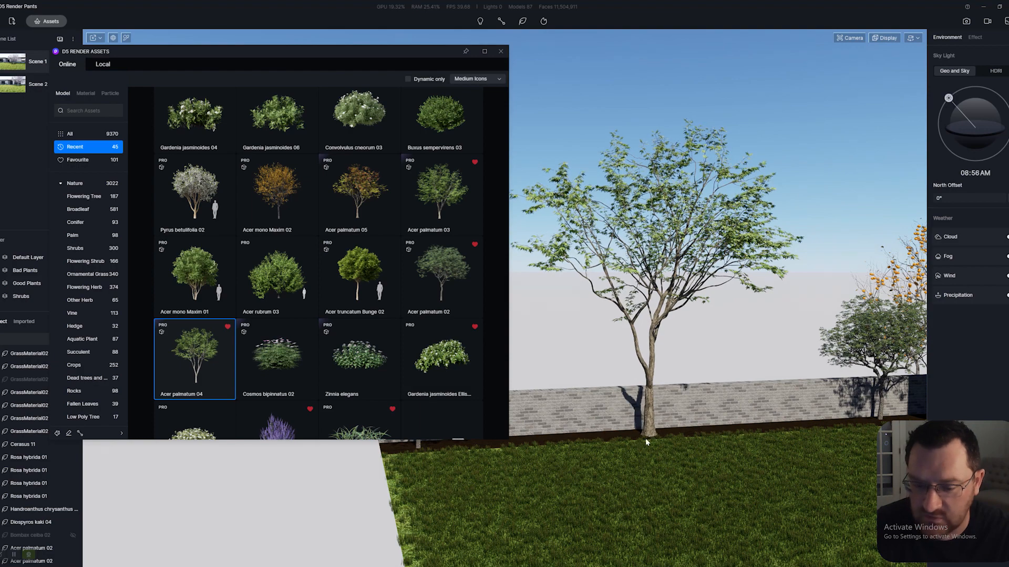
key("Down")
key("Down")
key("Down")
key("Down")
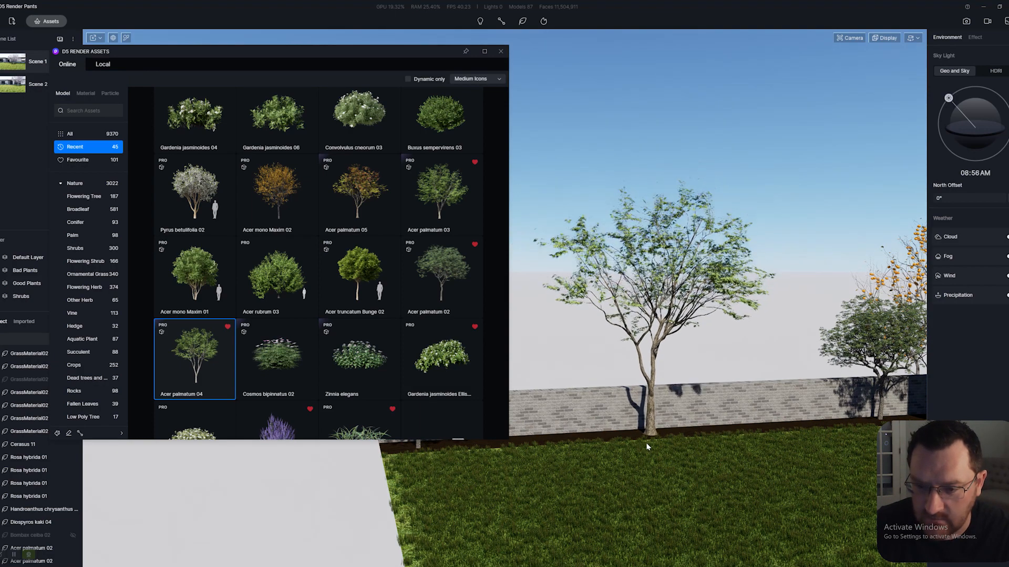
left_click(651, 437)
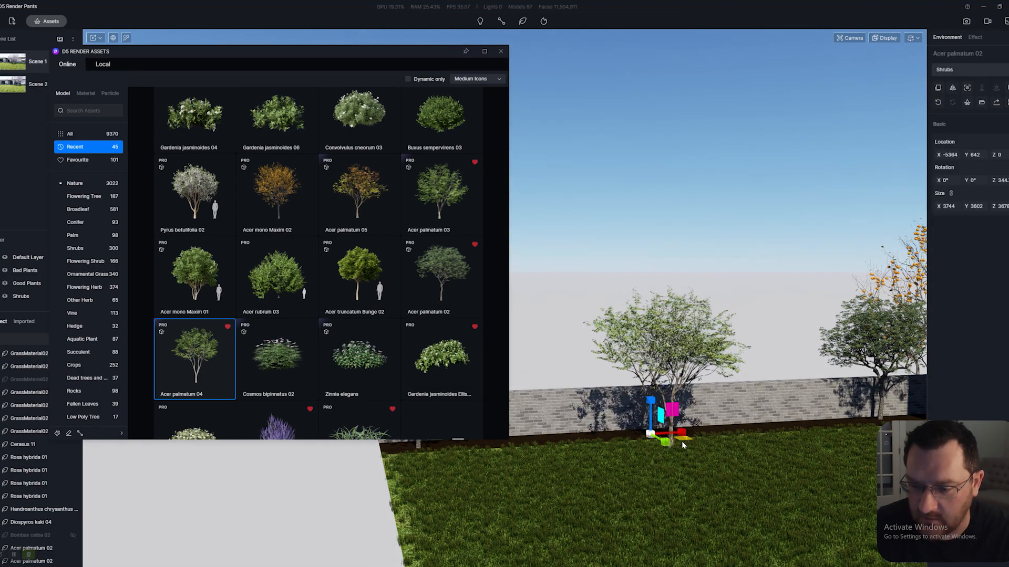
Step: Plant a Pyrus betulifolia 02 tree in the wall bed between the near Acer palmatum 02 and the Acer palmatum 04
right_click_drag(681, 440, 598, 343)
key("w")
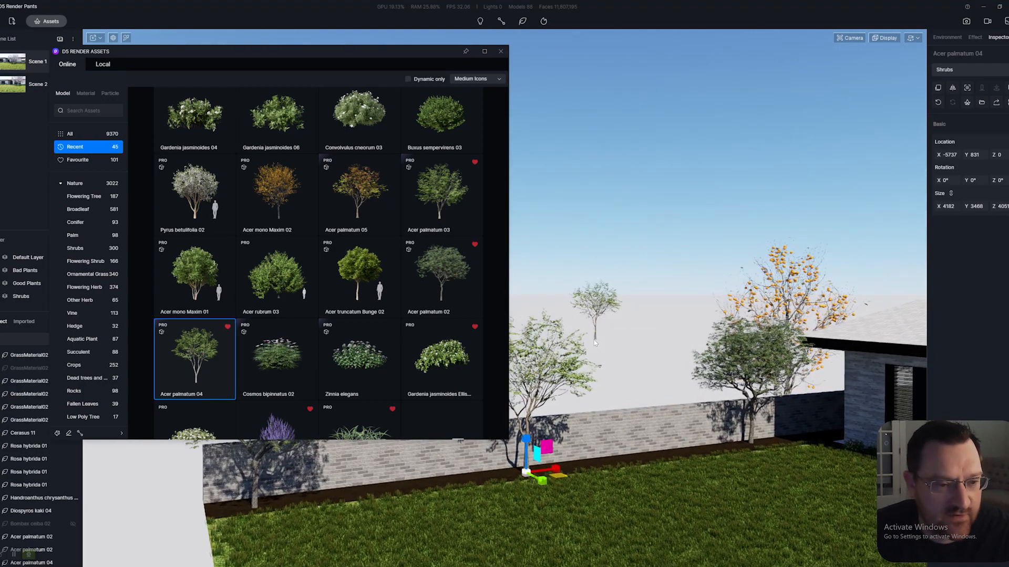
key("a")
scroll(311, 320, "up", 2)
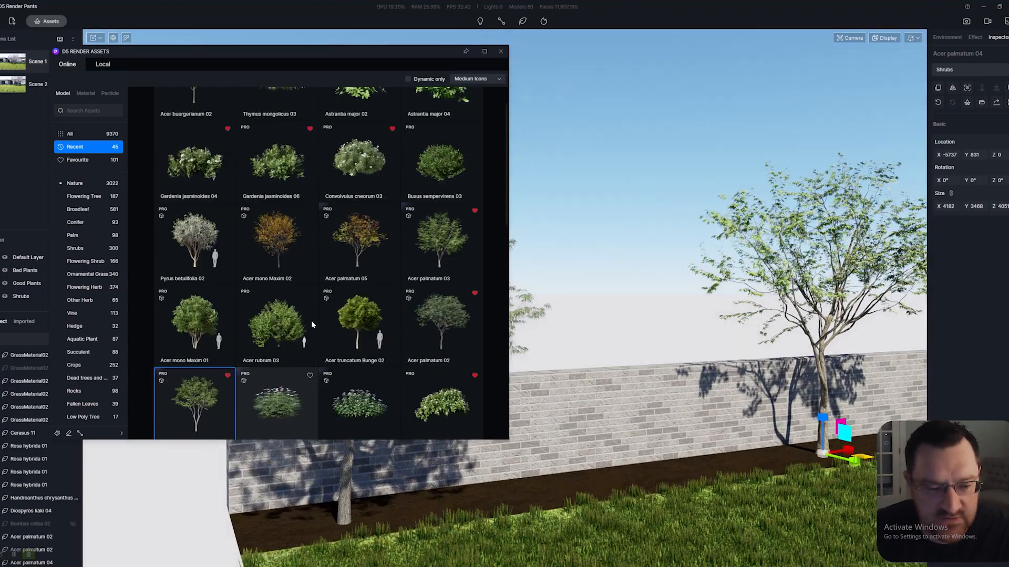
left_click(186, 285)
left_click(576, 405)
key("a")
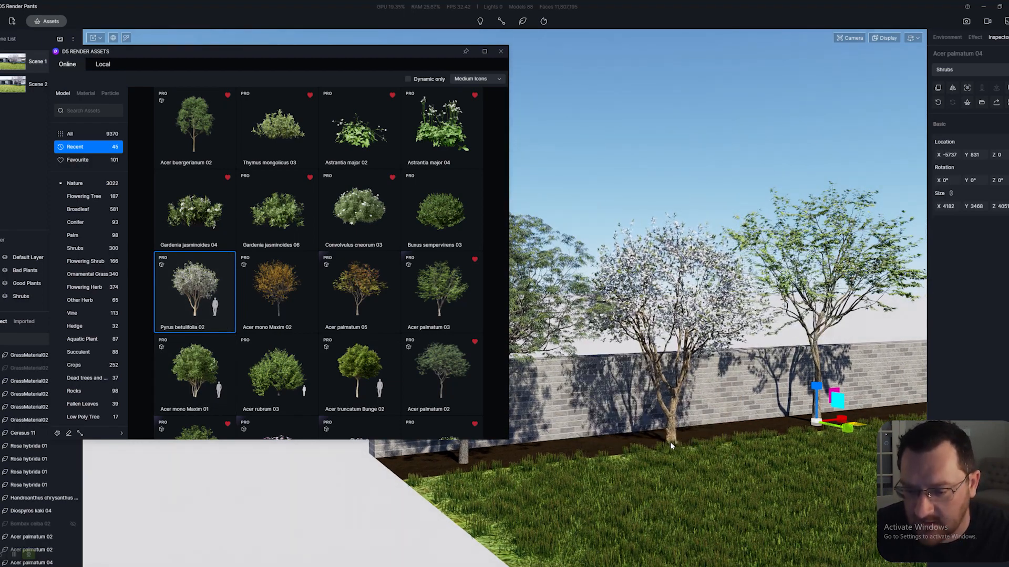
left_click(670, 443)
Step: Plant a second Pyrus betulifolia 02 tree between the Acer palmatum 04 and the far Acer palmatum 02, and close the asset library
key("d")
key("d")
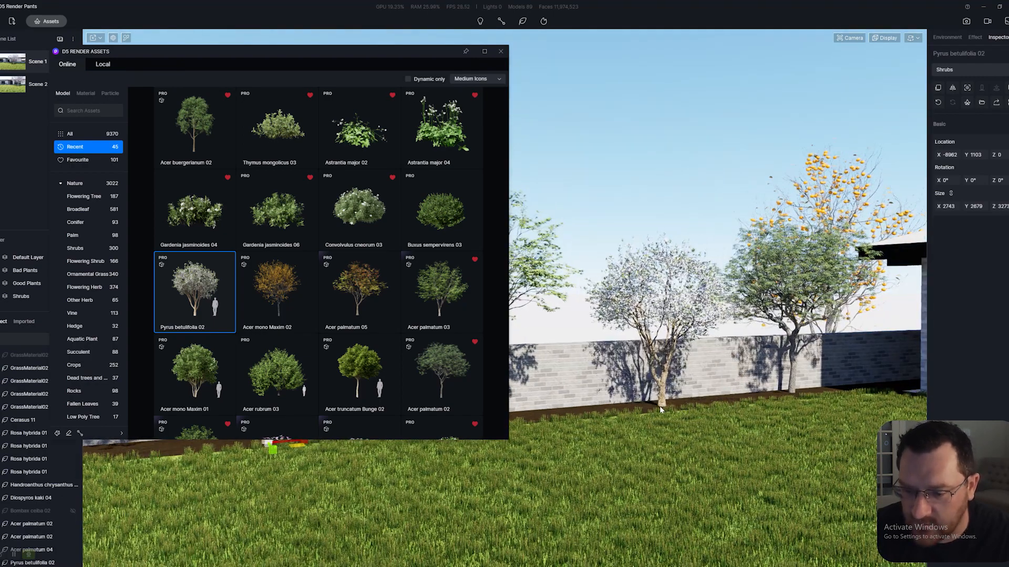
left_click(661, 407)
key("a")
left_click(500, 51)
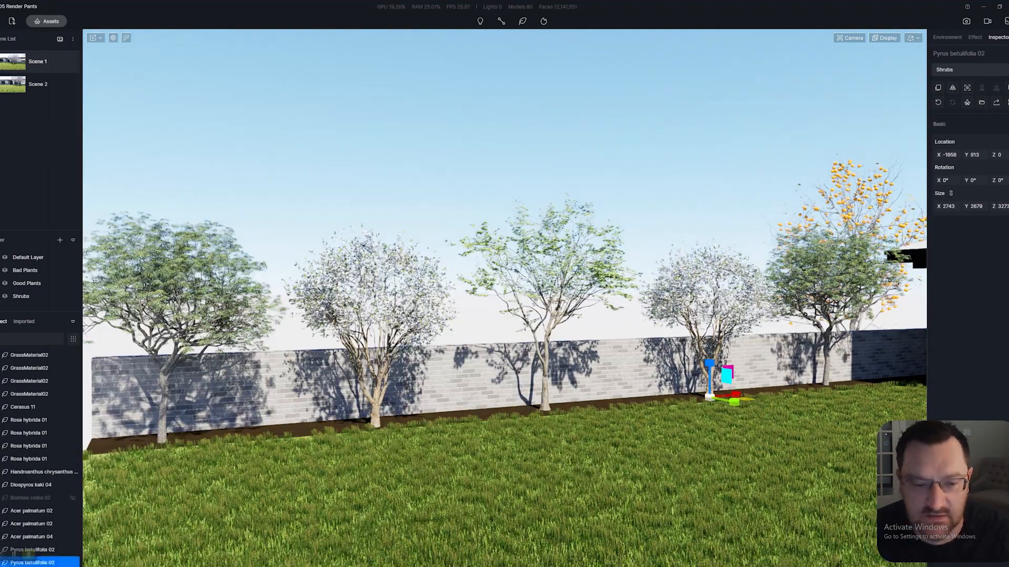
Step: Delete the Diospyros kaki 04 tree behind the garden wall and the Handroanthus chrysanthus tree on the opposite side of the garden
key("d")
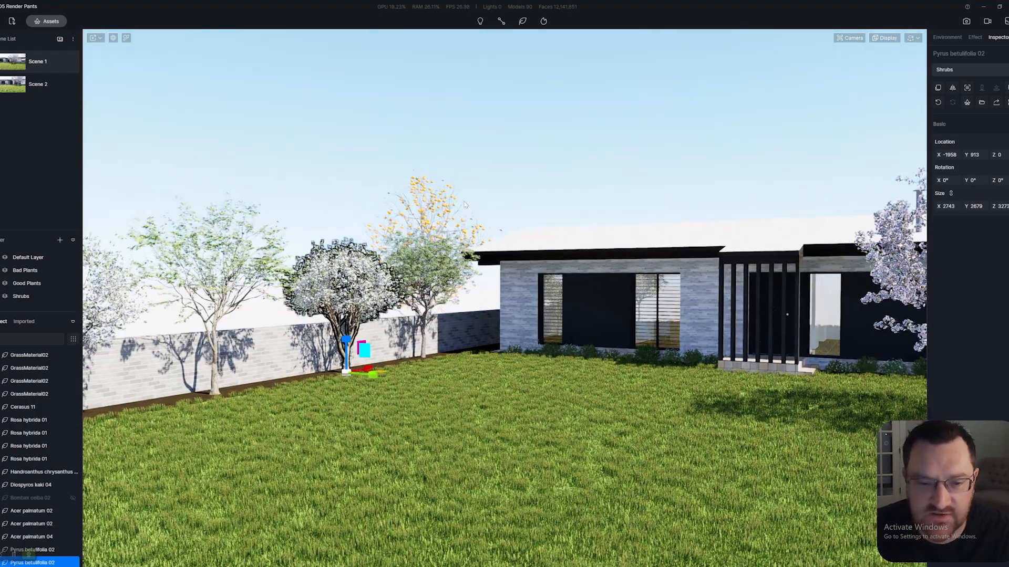
left_click(452, 212)
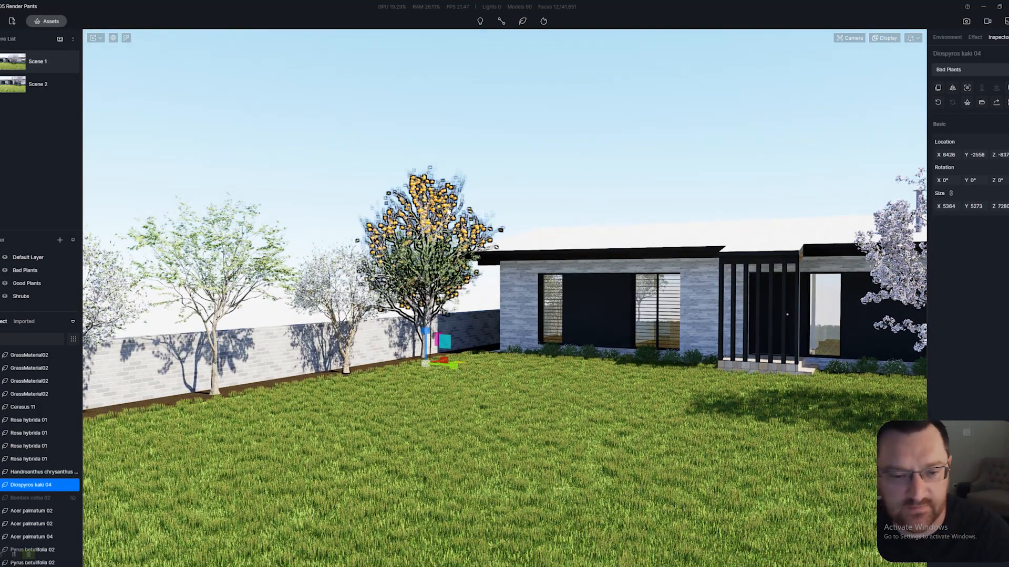
key("Delete")
right_click_drag(866, 313, 608, 255)
left_click(607, 254)
key("Delete")
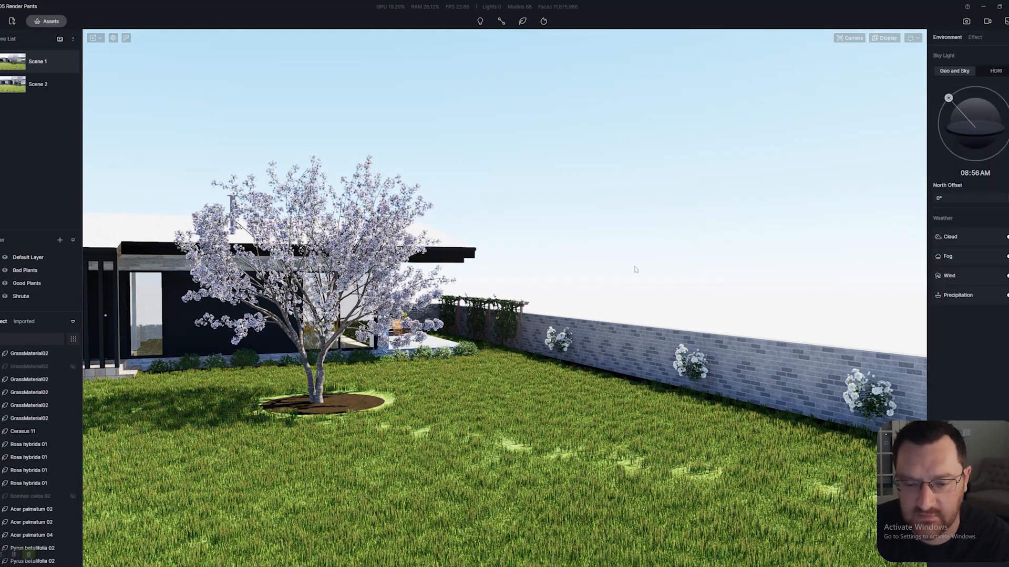
Step: Delete the Cerasus 11 tree from the round lawn bed and one Rosa hybrida 01 along the opposite wall
key("a")
left_click(574, 272)
key("Delete")
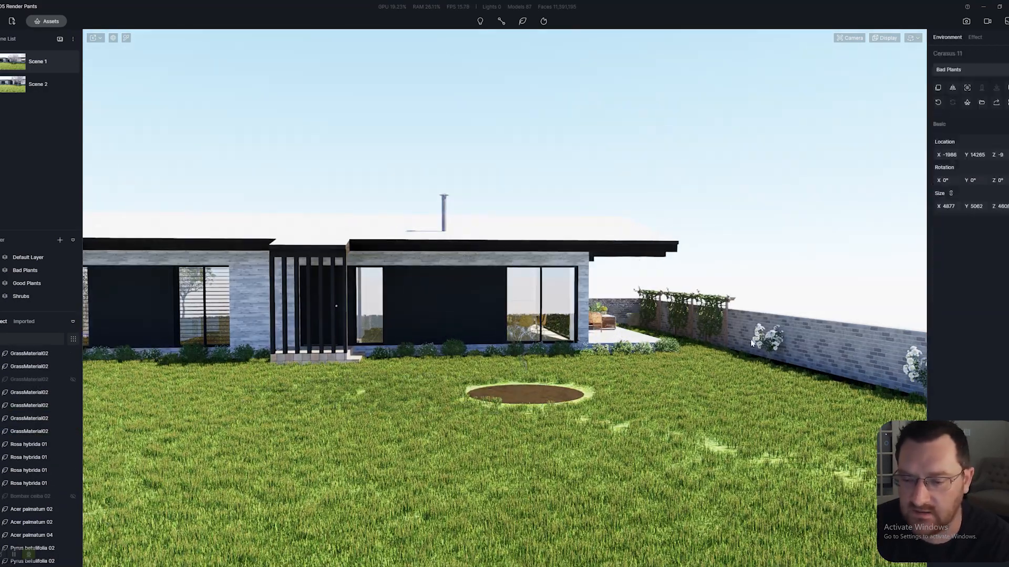
key("Delete")
right_click_drag(734, 390, 866, 408)
left_click(796, 349)
key("Delete")
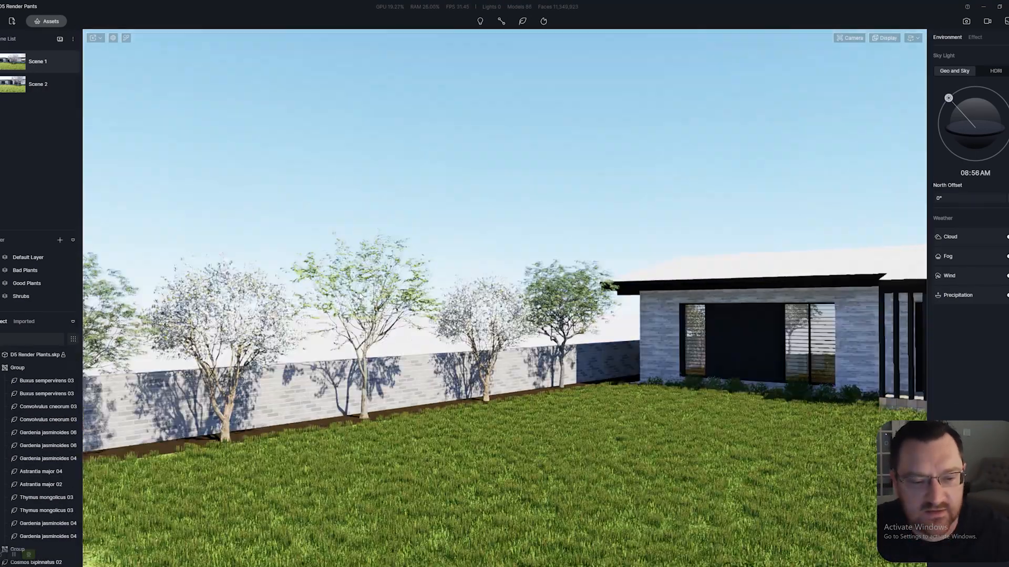
Step: Examine the spacing of the tree row along the garden wall from its near end and from the lawn
key("s")
right_click_drag(361, 297, 202, 314)
key("w")
key("s")
key("s")
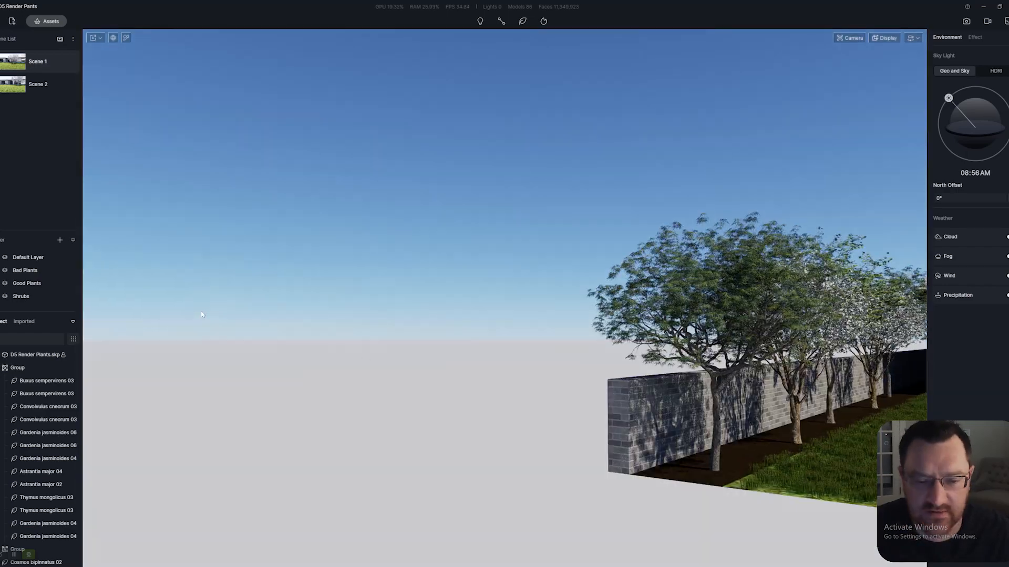
mouse_move(404, 377)
right_mouse_down()
mouse_move(599, 367)
mouse_move(629, 354)
mouse_move(344, 381)
mouse_move(419, 382)
right_mouse_up()
key("s")
key("w")
key("w")
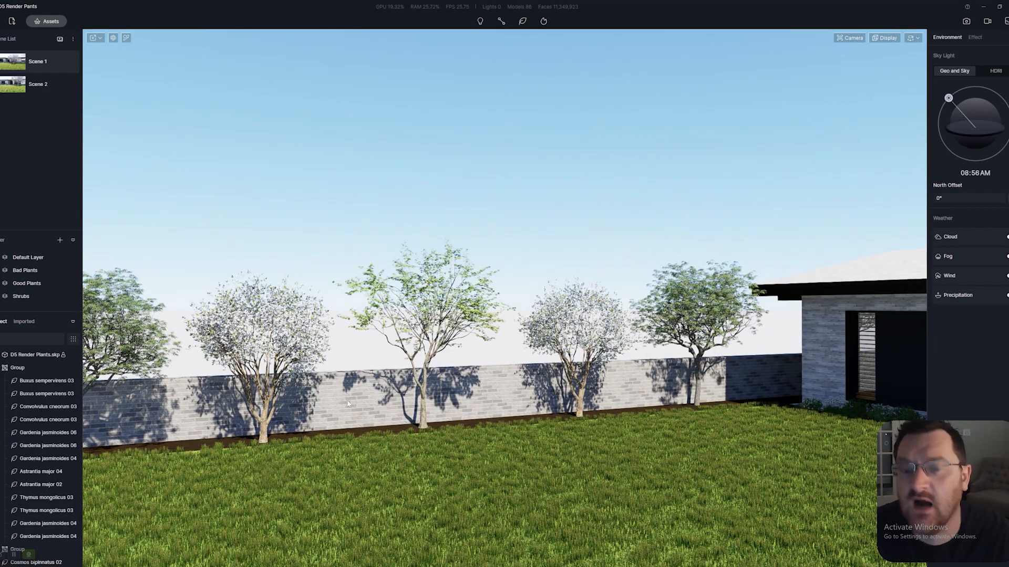
Step: Move the Acer palmatum 04 along the wall to about X -5634 and the far Acer palmatum 02 to about X 1739, Y 984
left_click(421, 426)
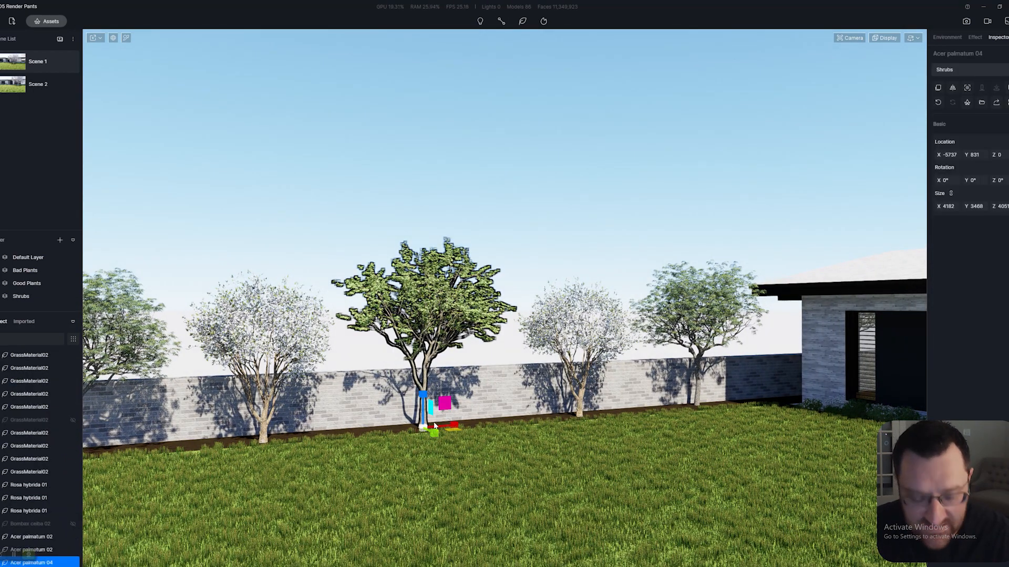
left_click_drag(397, 428, 402, 429)
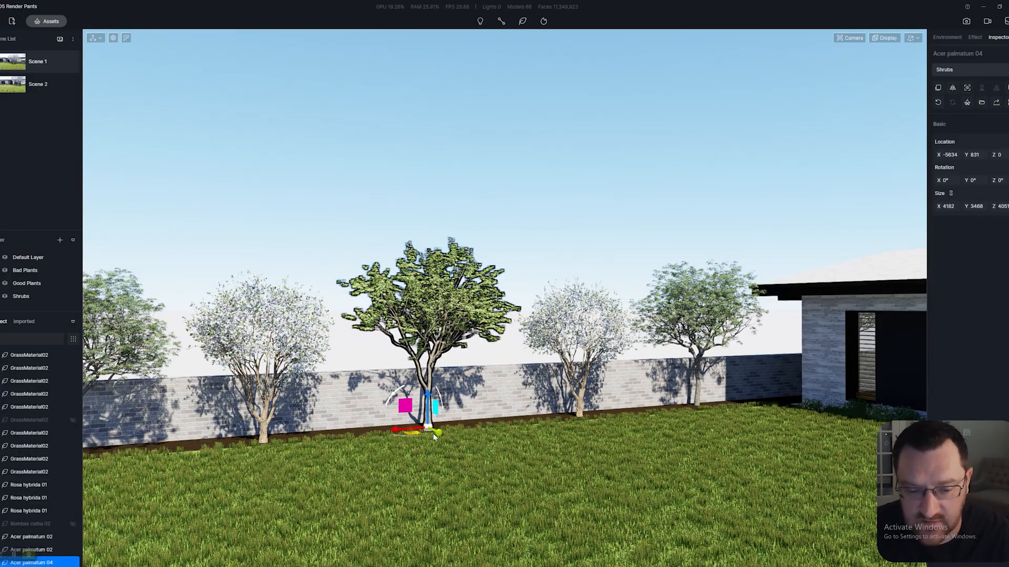
key("a")
right_click_drag(544, 434, 634, 432)
key("a")
key("s")
key("s")
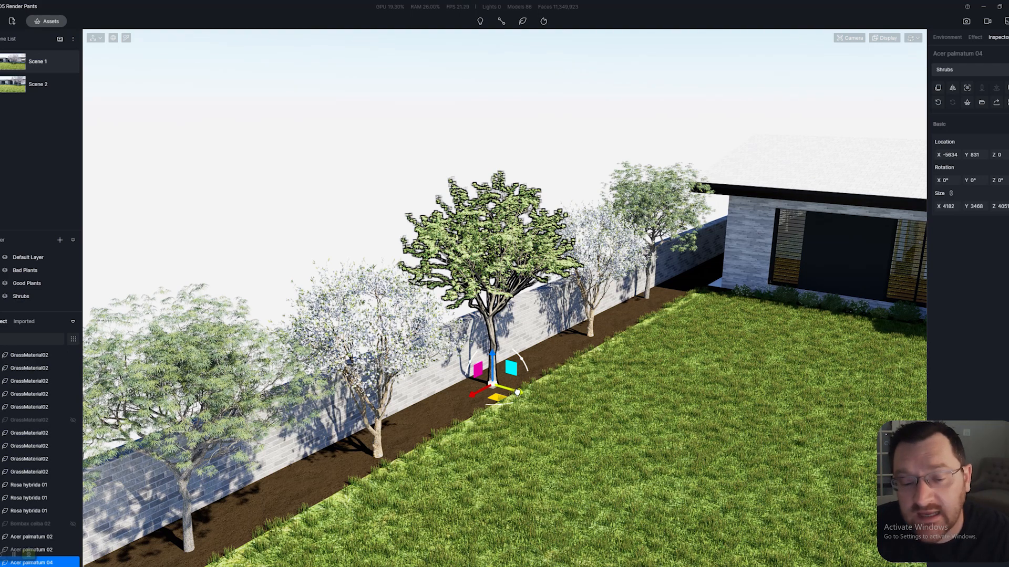
left_click(664, 304)
left_click_drag(684, 307, 693, 311)
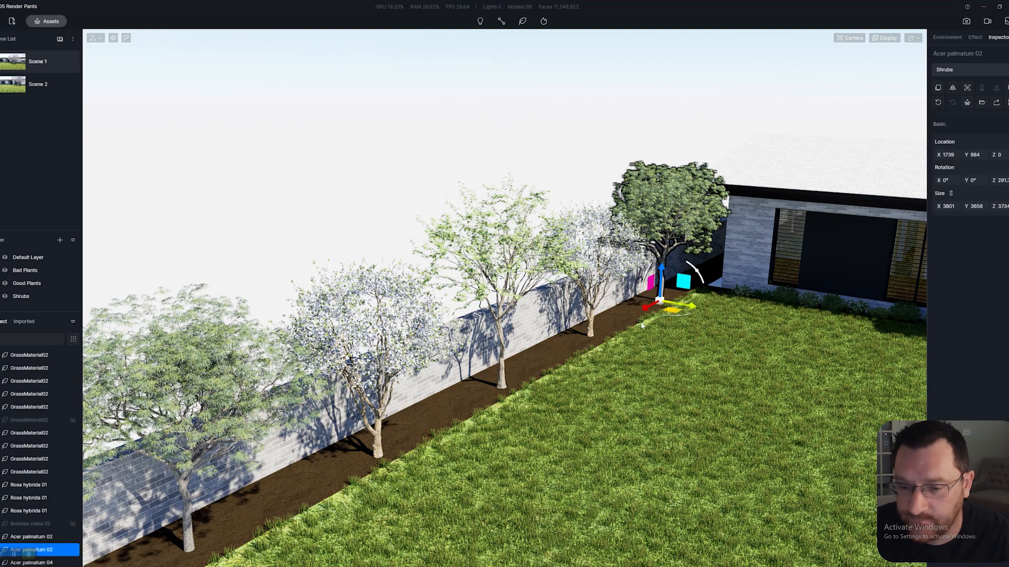
Step: Move the Acer palmatum 02 at the near end of the wall to about X -12226, Y 1132
key("s")
key("a")
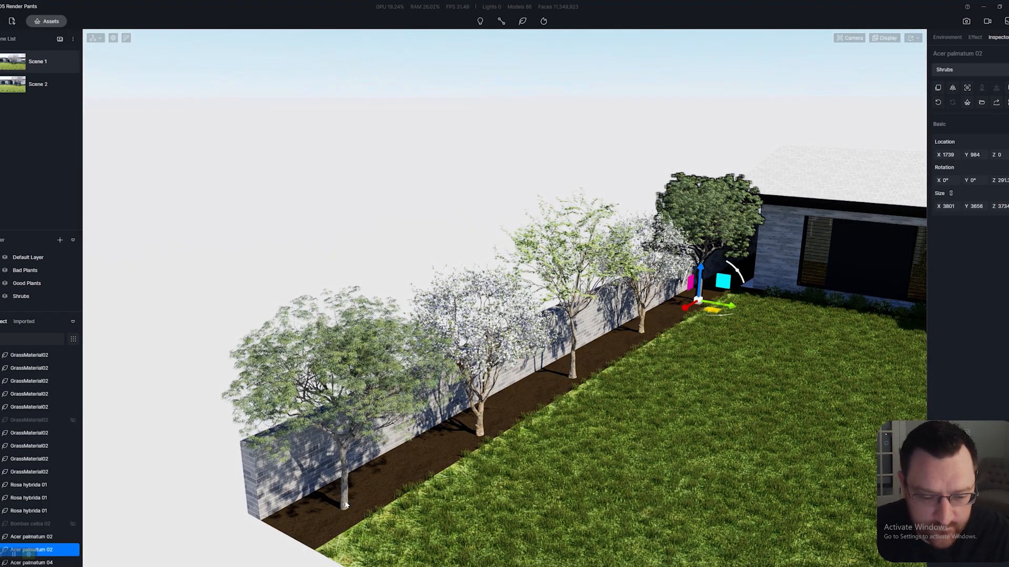
left_click(347, 510)
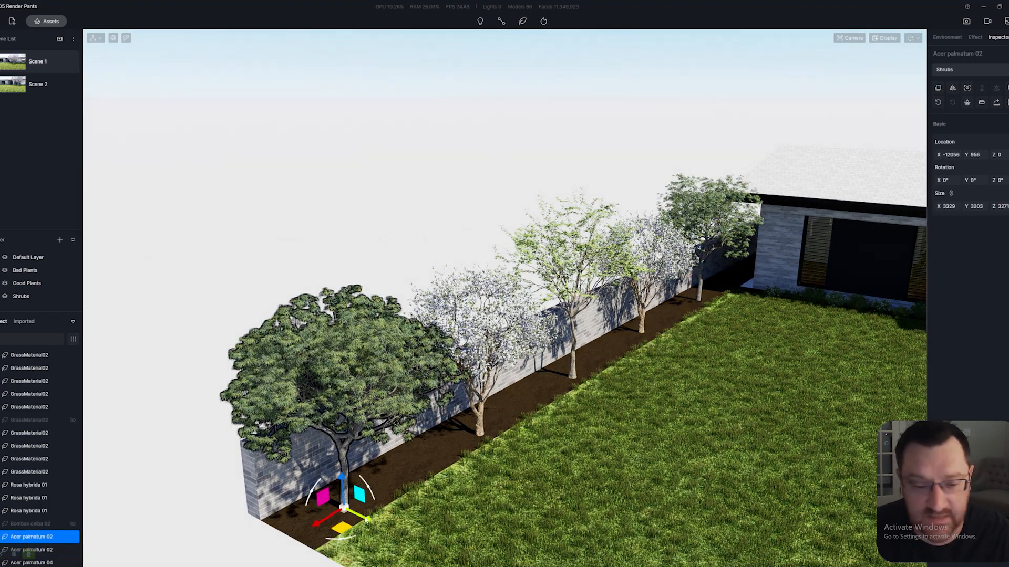
left_click_drag(342, 529, 340, 539)
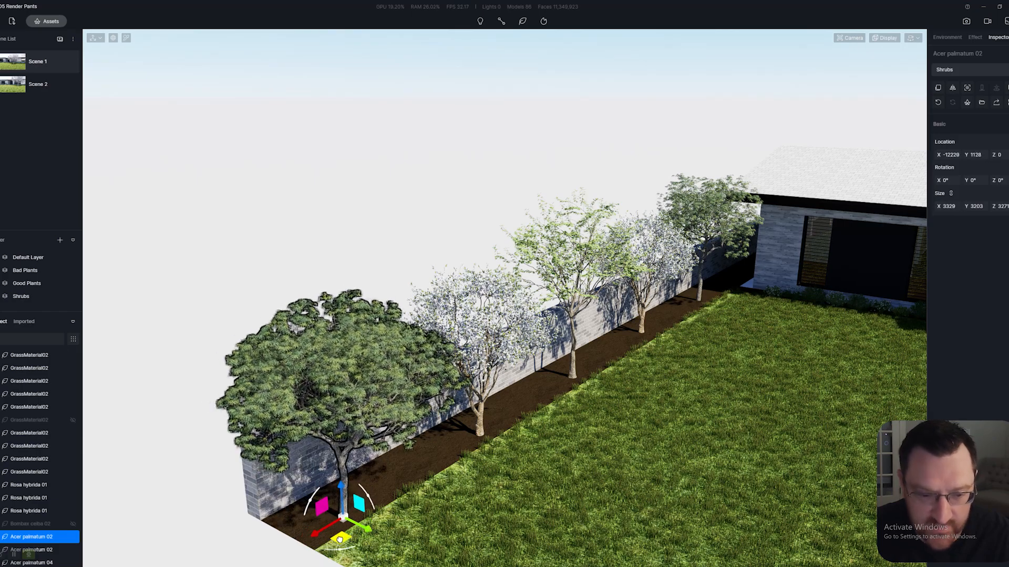
Step: Examine the tree row along the garden wall and the house front with its empty round bed from several viewpoints
right_click_drag(606, 481, 407, 436)
key("q")
key("d")
key("w")
key("w")
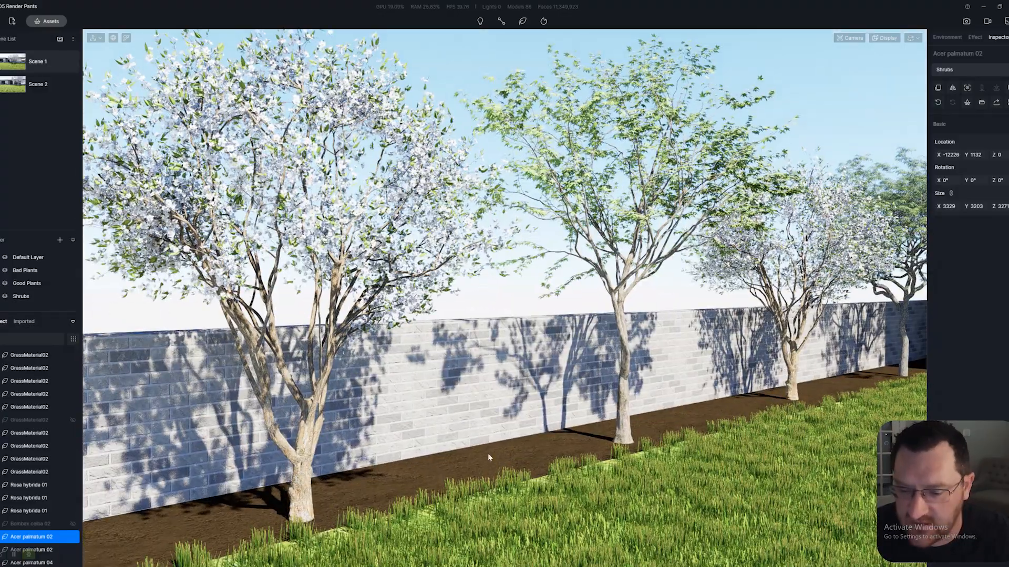
key("s")
right_click_drag(489, 456, 614, 423)
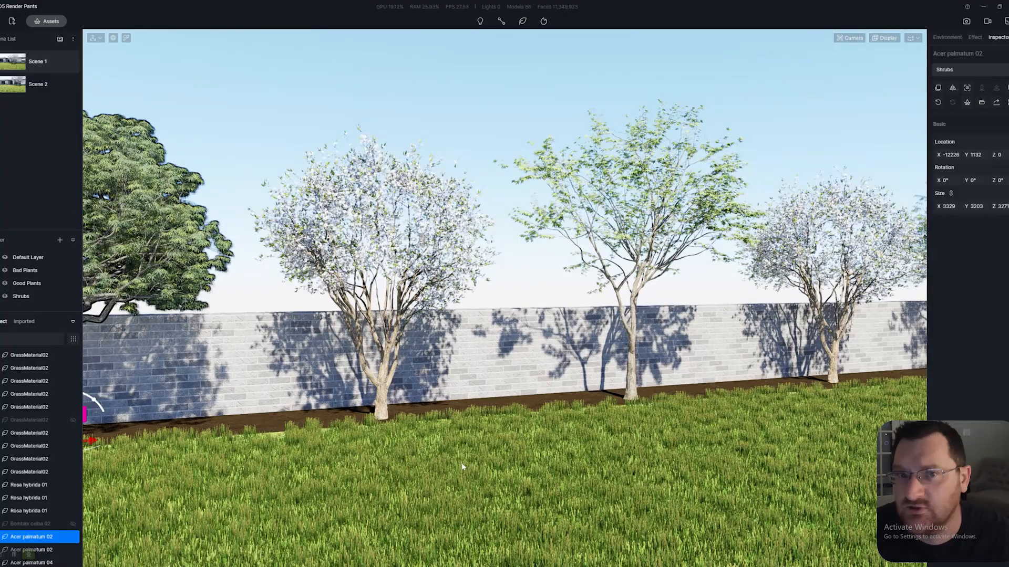
right_click_drag(462, 466, 718, 423)
key("s")
key("w")
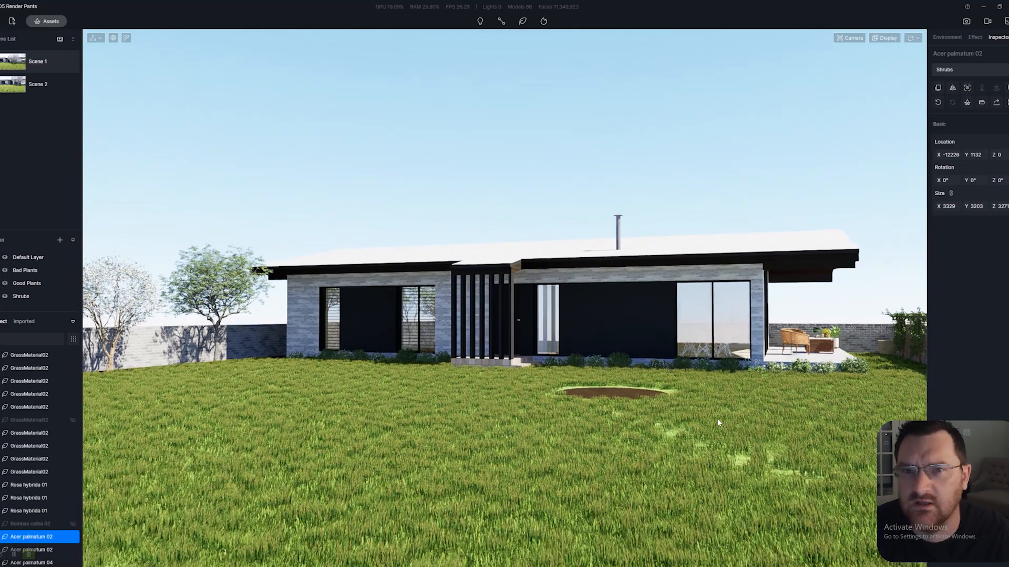
key("a")
scroll(718, 419, "up", 1)
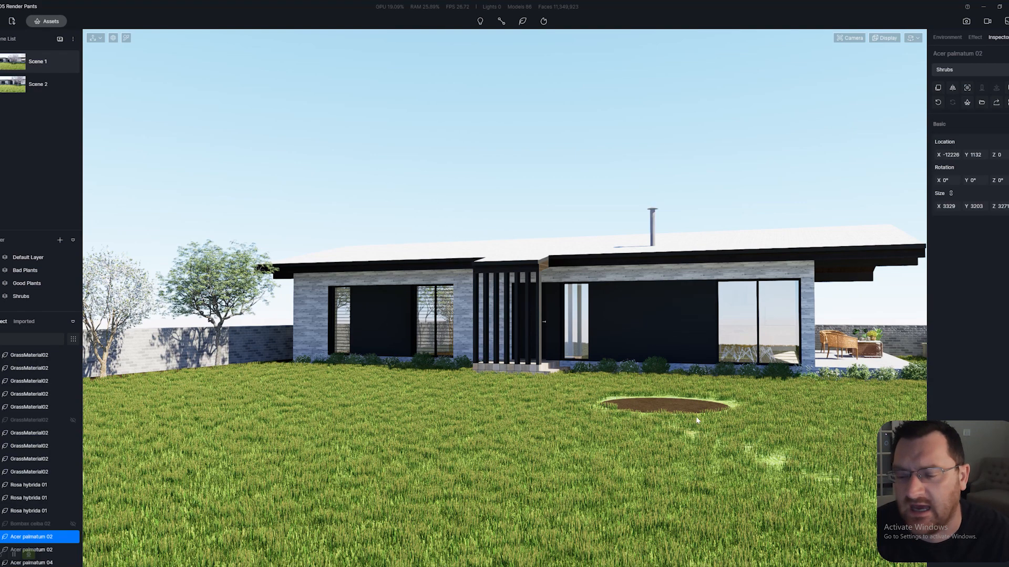
right_click_drag(476, 390, 316, 392)
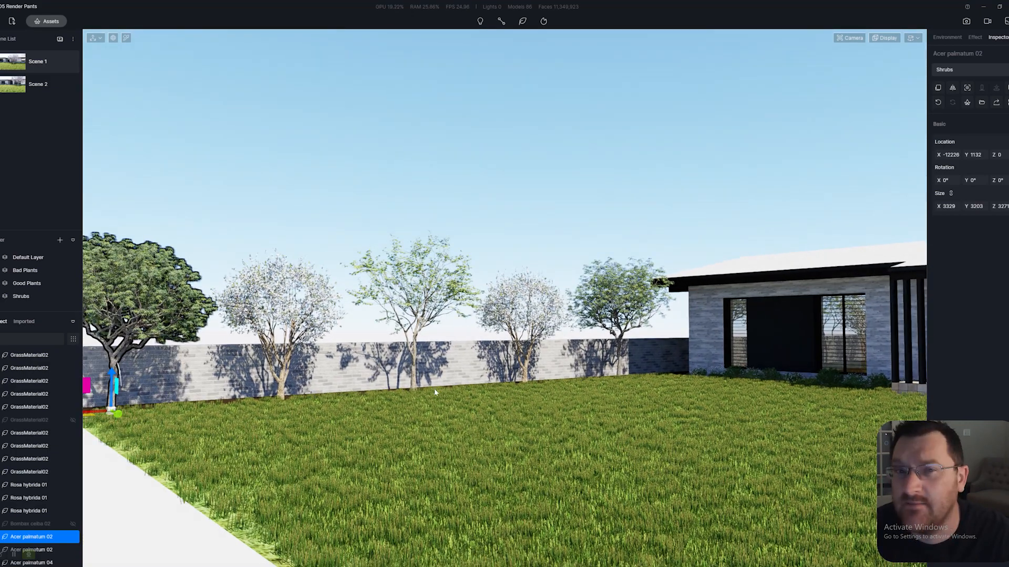
right_click_drag(455, 425, 740, 443)
scroll(741, 443, "up", 1)
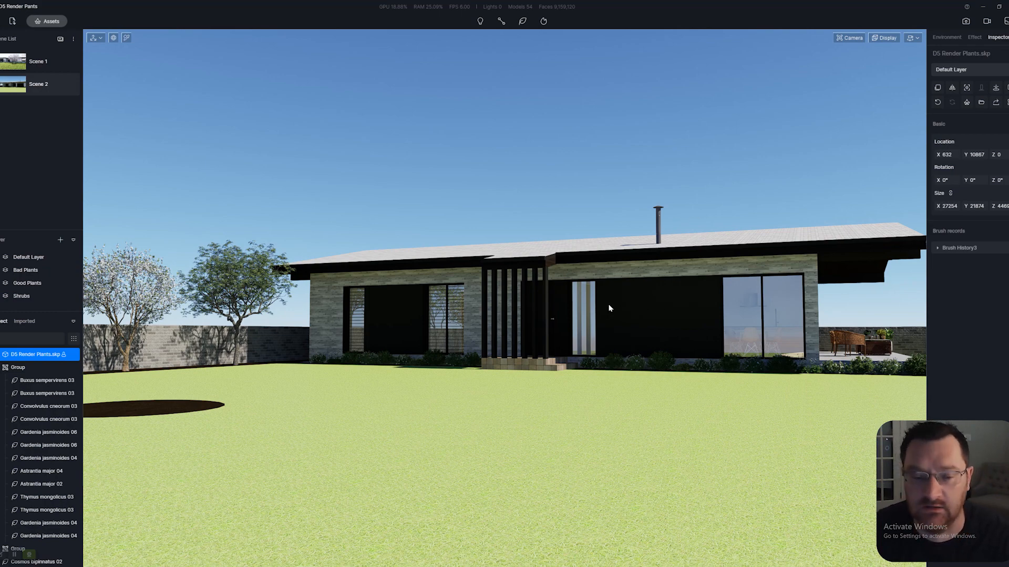
Step: Switch to the SketchUp model and select the lawn surface around the round planting bed
key("alt+Tab")
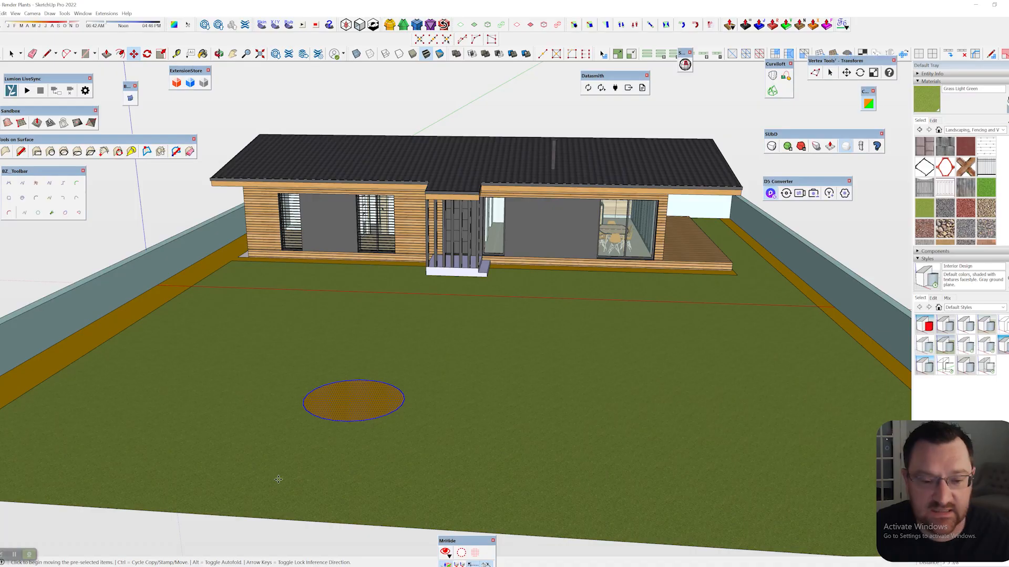
key("space")
left_click(543, 303)
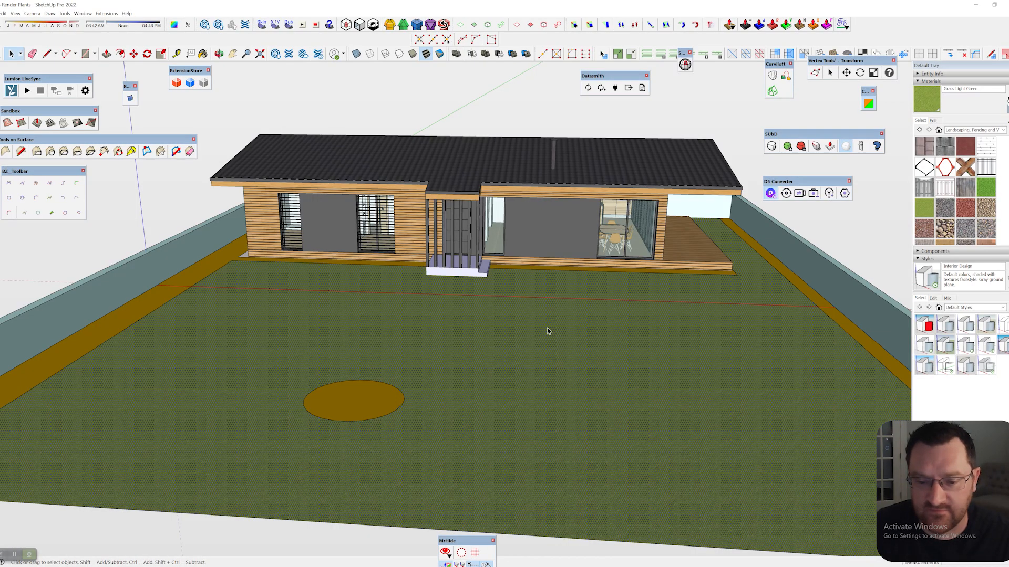
Step: Select the circular planting bed's face in the SketchUp model and switch to D5 Render
key("b")
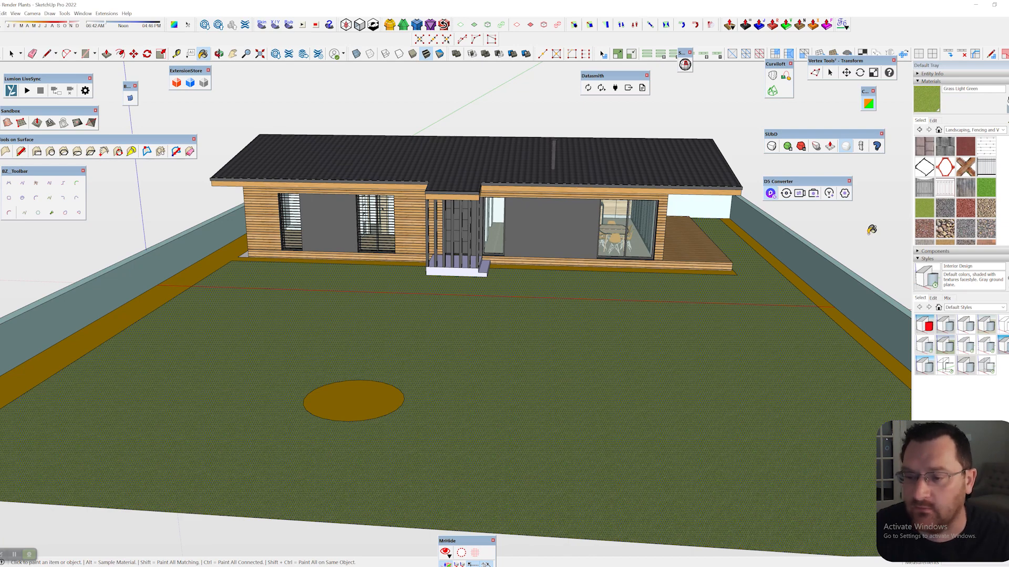
key("space")
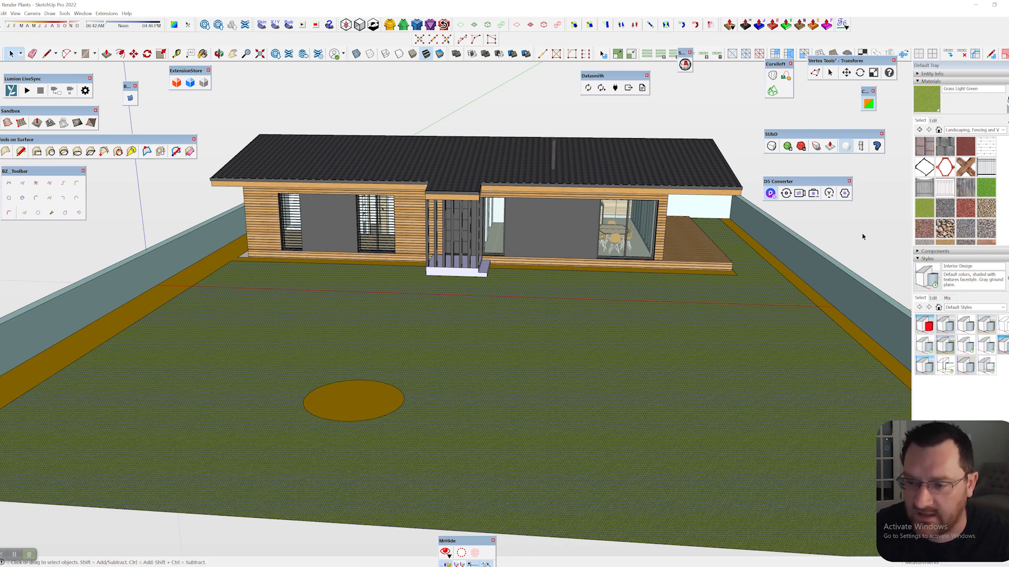
left_click(335, 414)
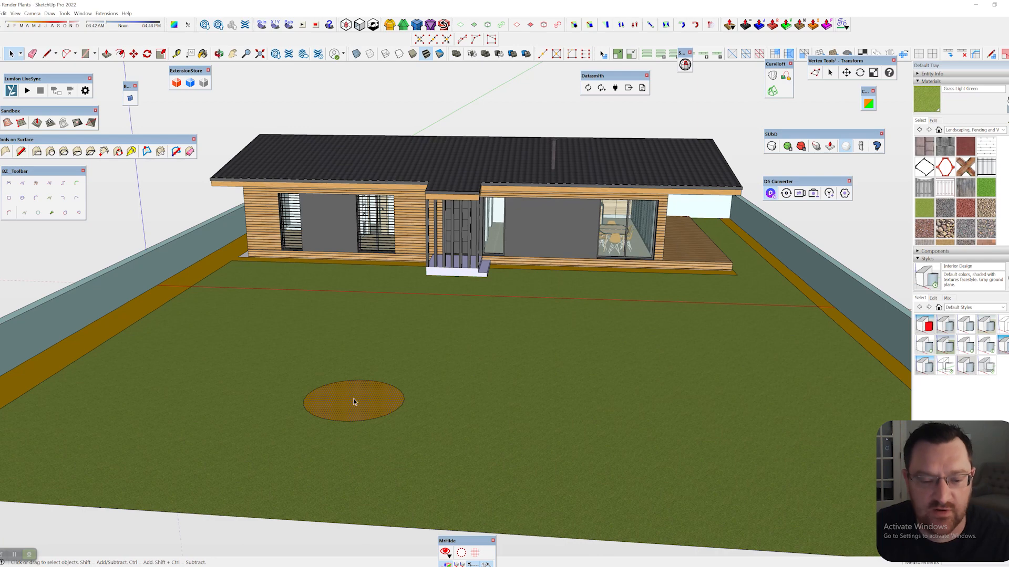
key("alt+Tab")
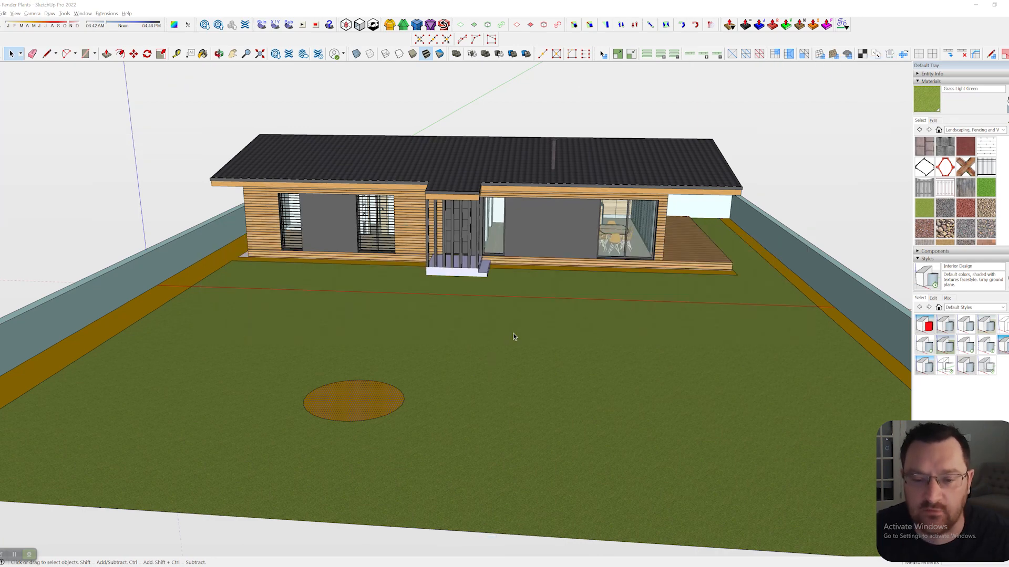
key("alt+Tab")
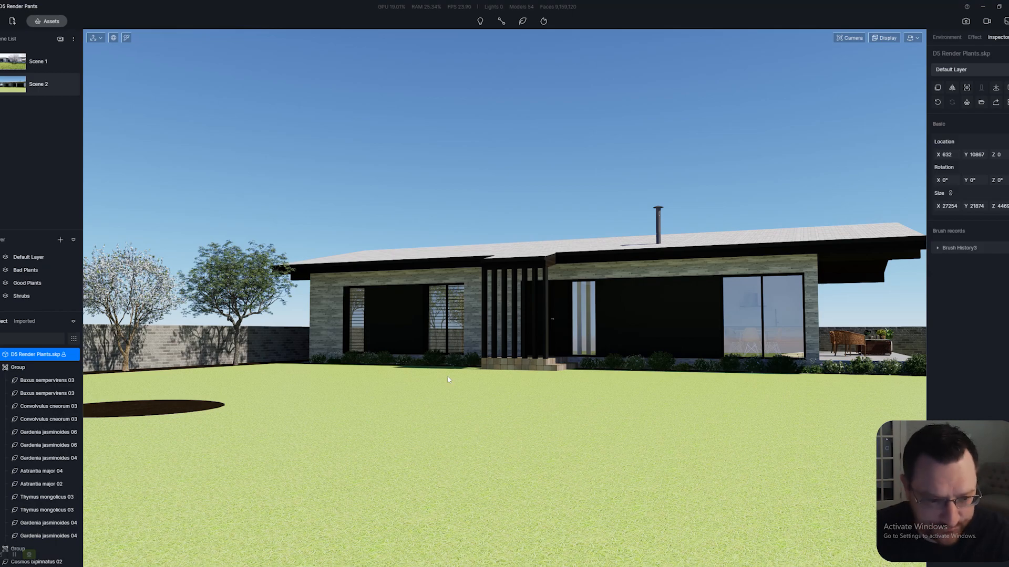
Step: Bring up the online asset library and list the recently used models for planting the circular soil bed
right_click_drag(448, 379, 515, 396)
key("w")
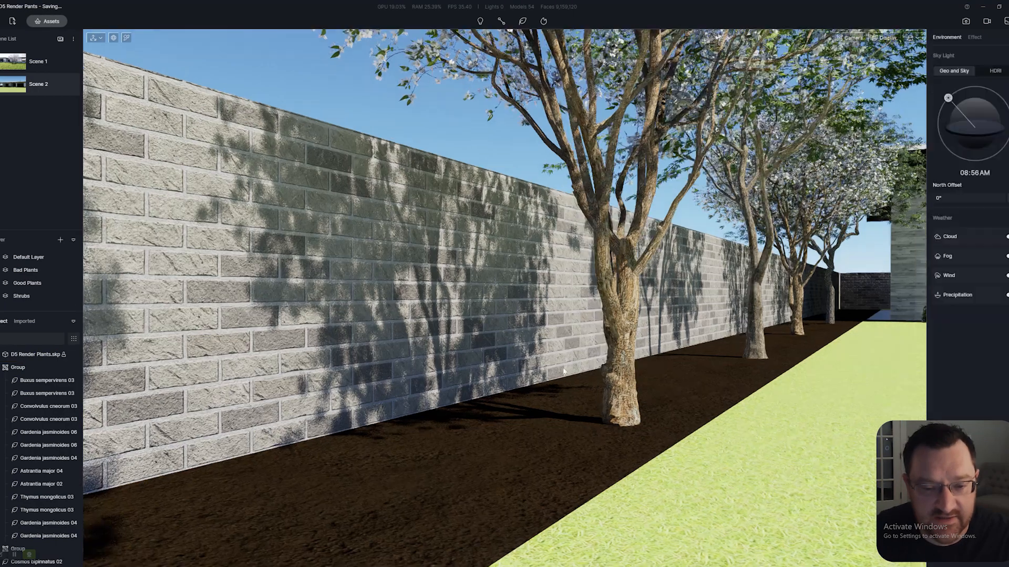
right_click_drag(572, 352, 527, 358)
key("s")
key("d")
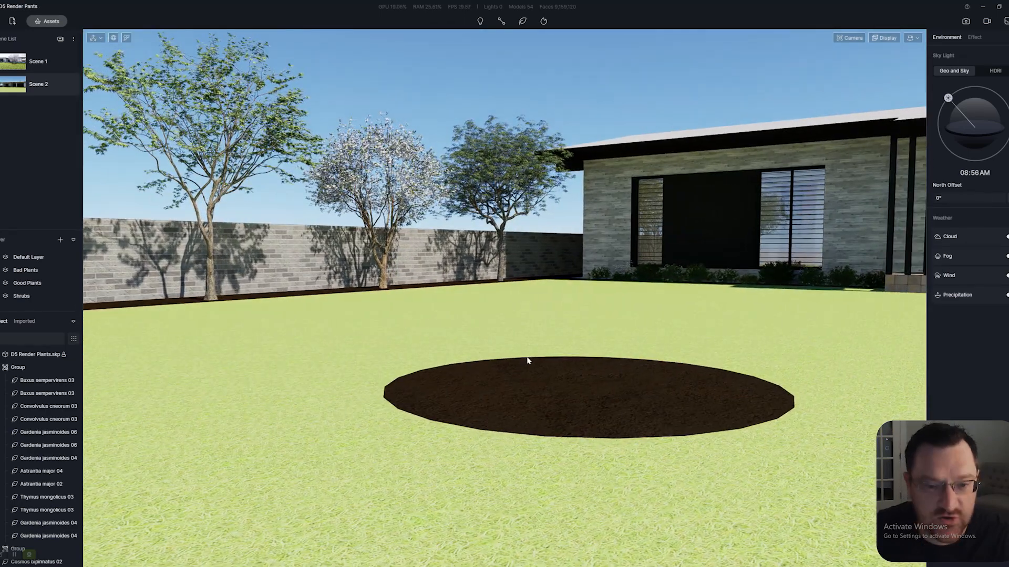
left_click(48, 21)
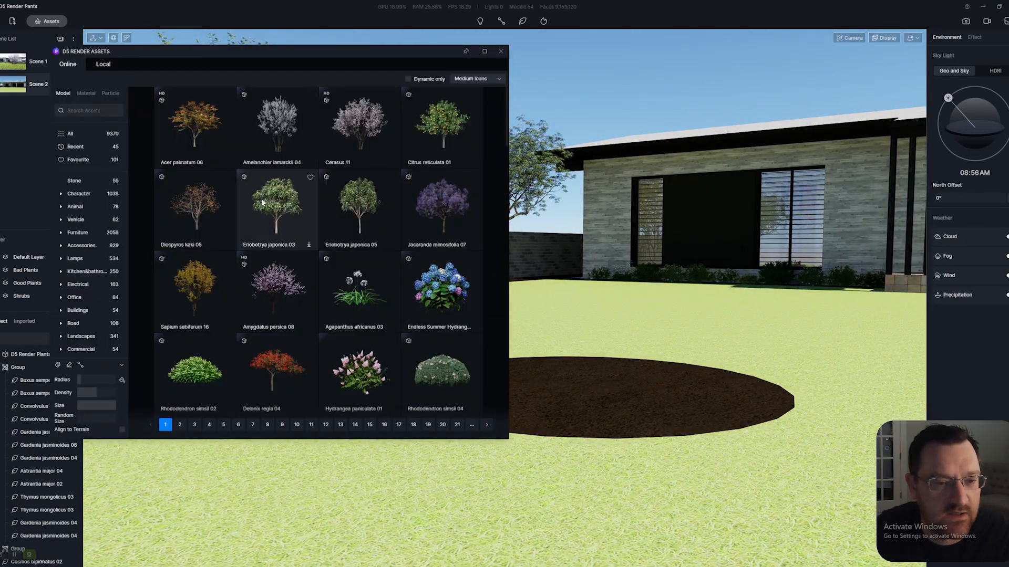
scroll(495, 242, "down", 3)
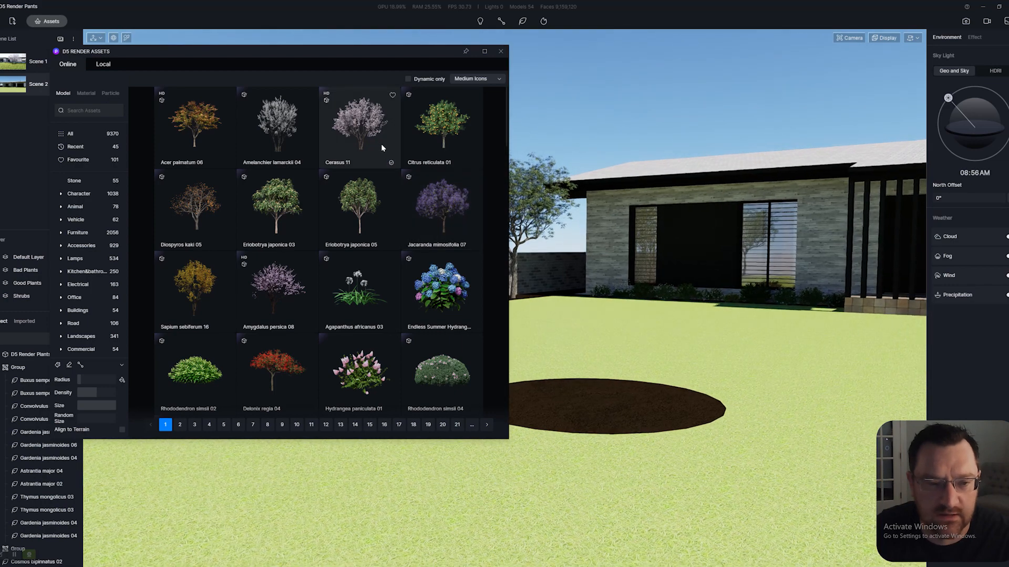
left_click(89, 149)
scroll(667, 334, "up", 2)
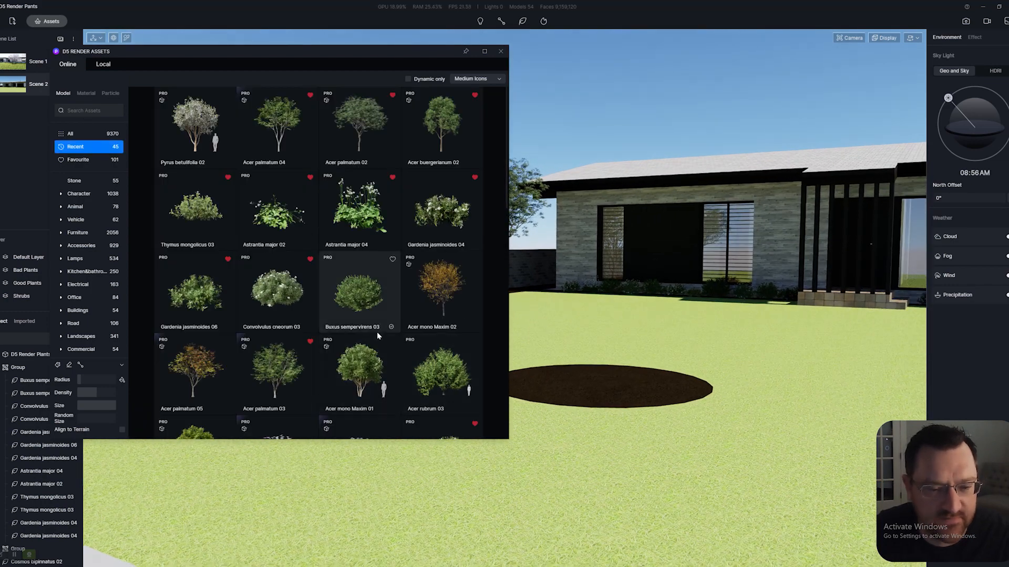
Step: Place a Cerasus 11 tree near the middle of the circular soil bed
scroll(377, 334, "down", 1)
scroll(376, 339, "down", 2)
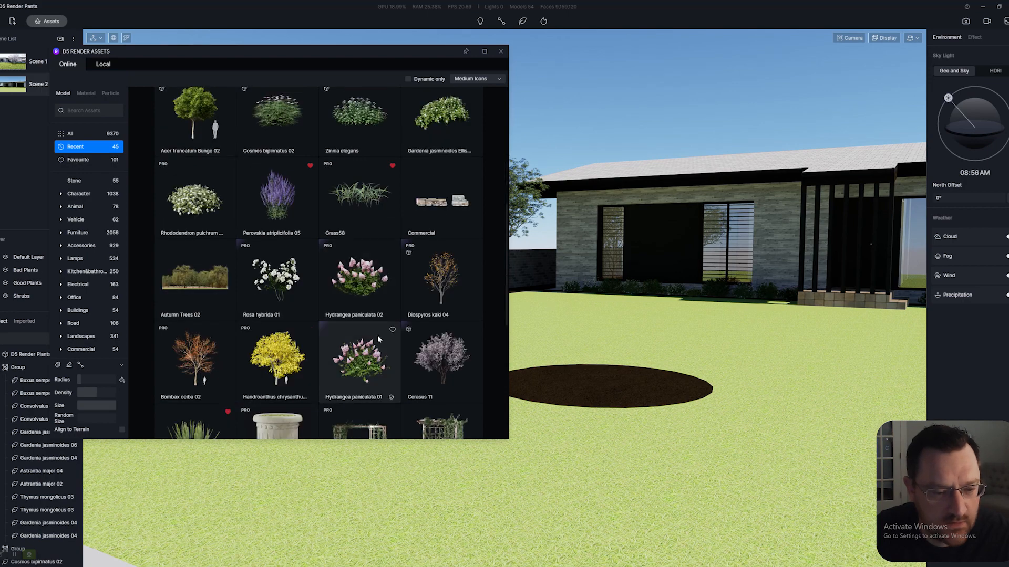
scroll(377, 338, "down", 1)
left_click(441, 263)
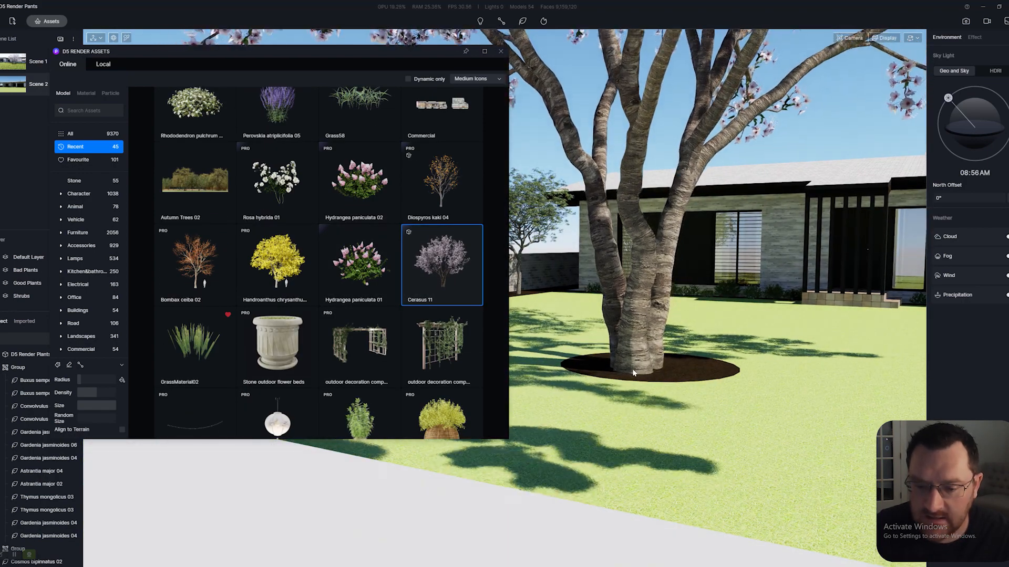
left_click(633, 374)
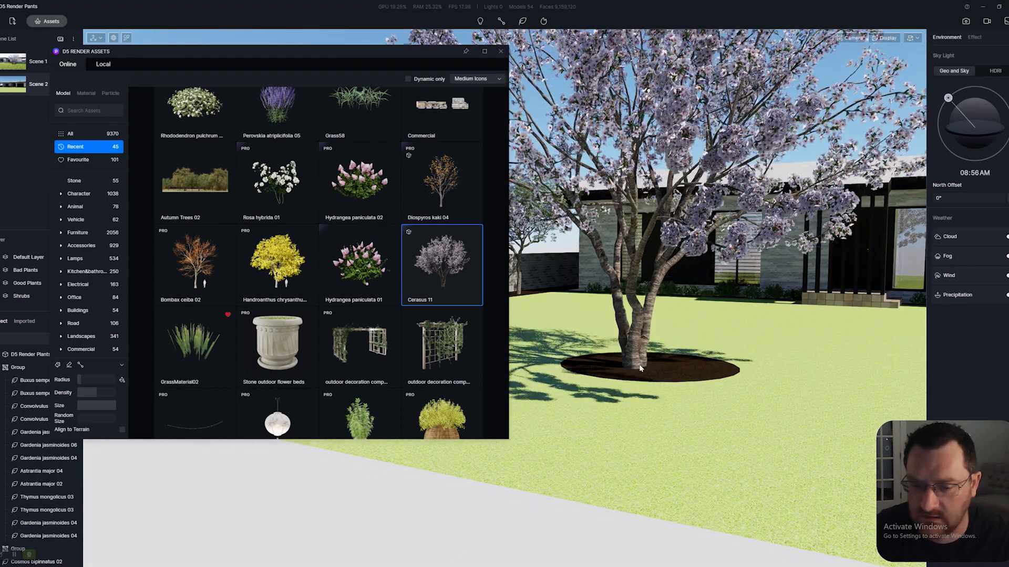
left_click(641, 365)
Step: Return to the Scene 2 view and close the asset library
left_click(15, 89)
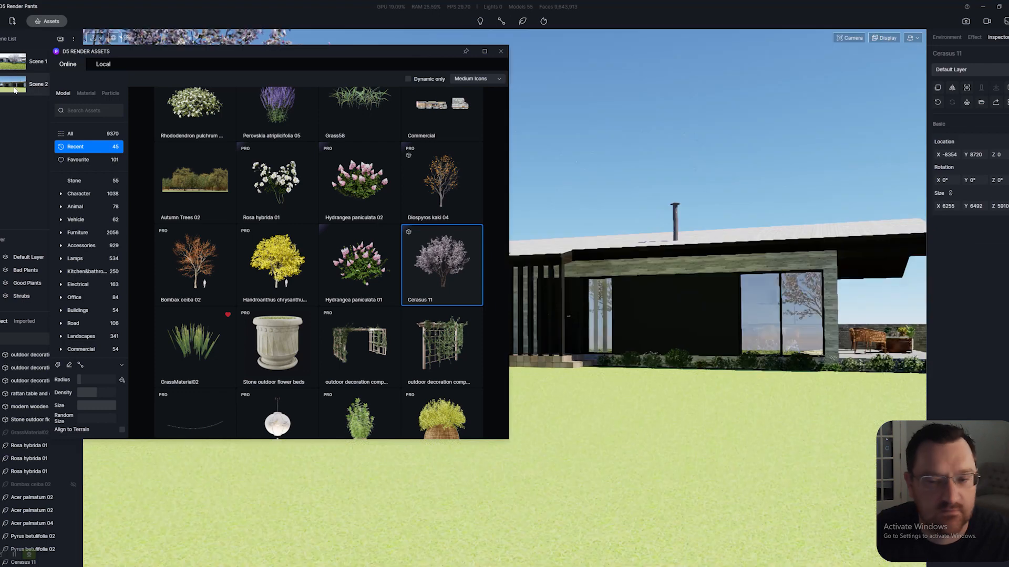
left_click(501, 51)
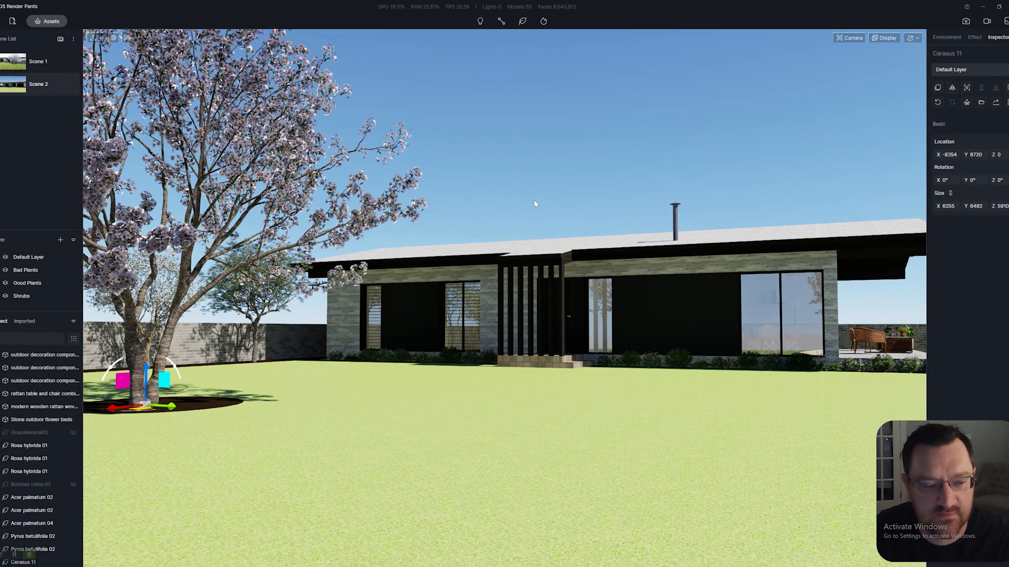
key("s")
right_click_drag(534, 203, 558, 211)
key("d")
key("w")
key("a")
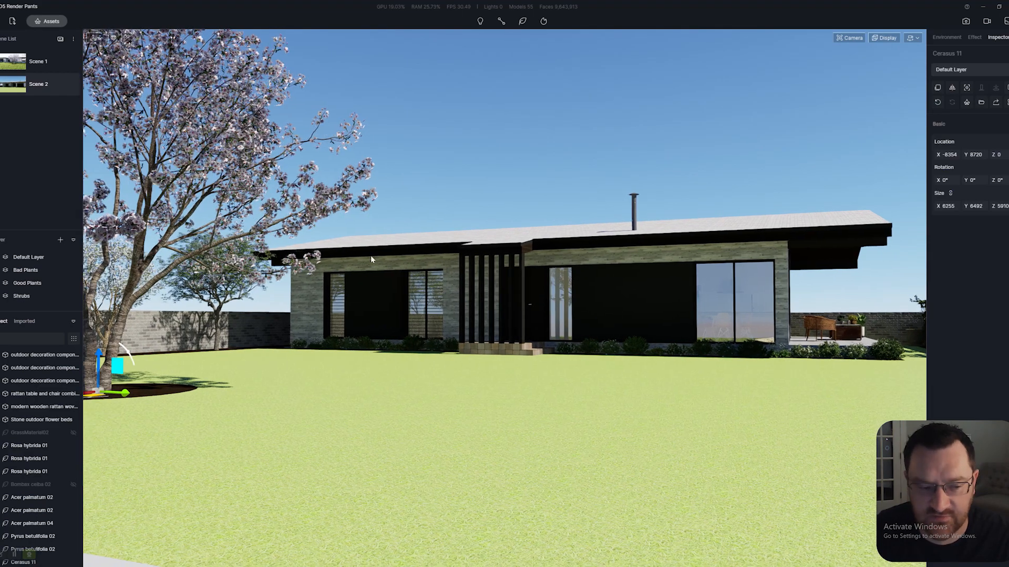
key("a")
Step: Shift the Cerasus 11 tree slightly along the ground toward the centre of its circular bed
left_click(137, 353)
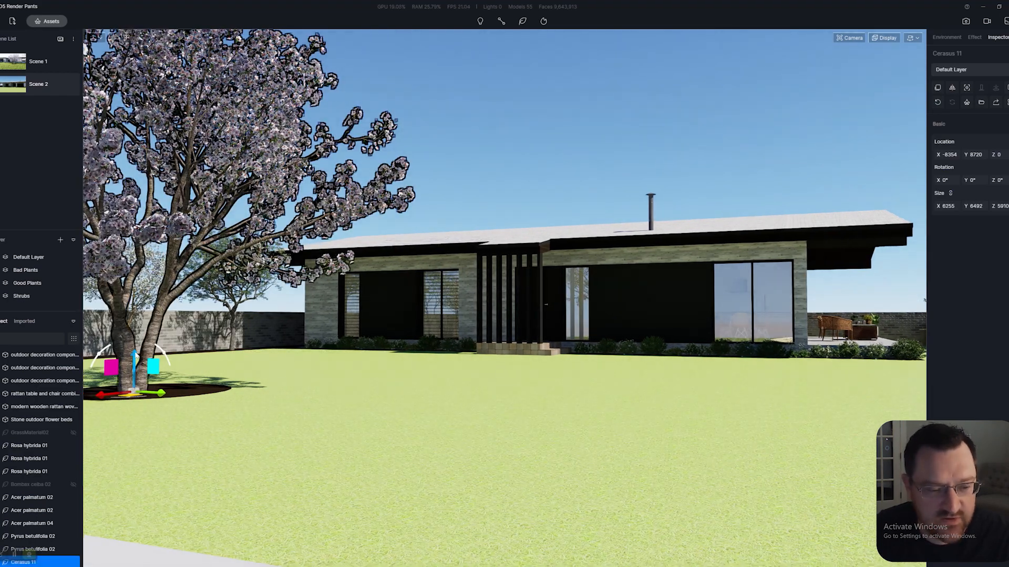
key("w")
right_click_drag(335, 351, 250, 396)
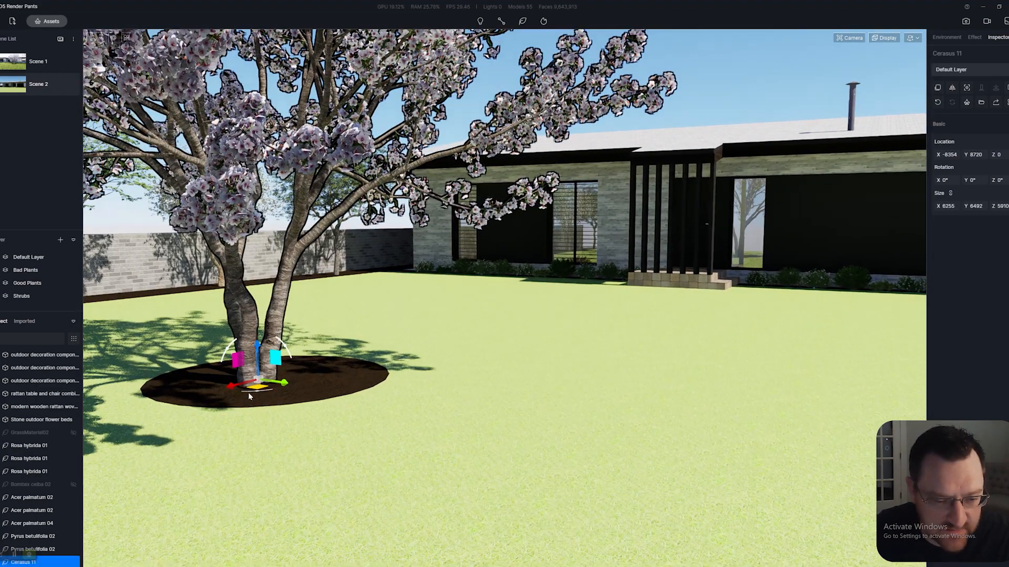
left_click_drag(257, 387, 268, 383)
right_click_drag(280, 405, 383, 390)
key("s")
Step: Change the lawn's Grass Light Green material to the Grass template and apply its second preset
left_click(480, 392)
key("w")
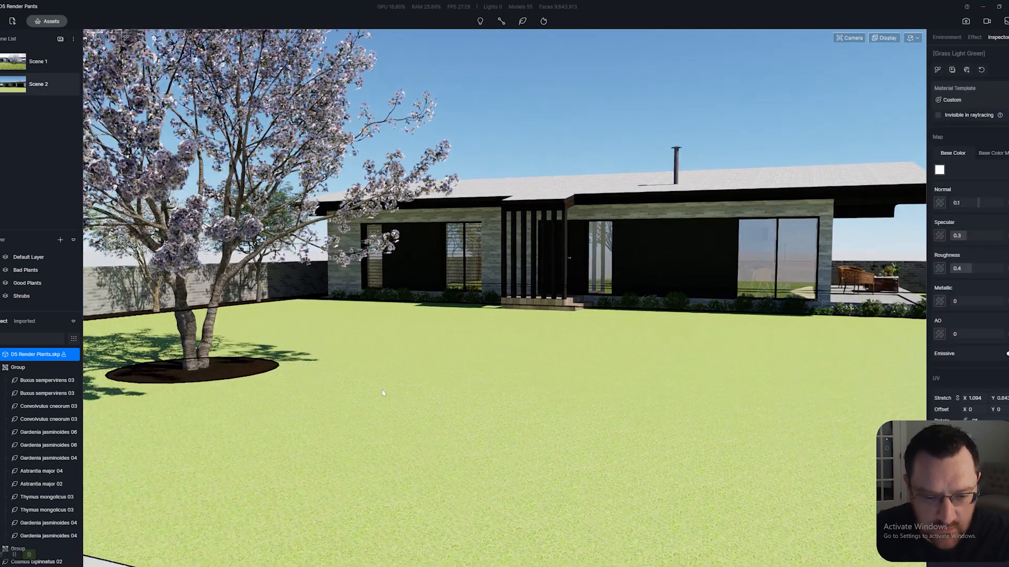
key("w")
left_click(947, 38)
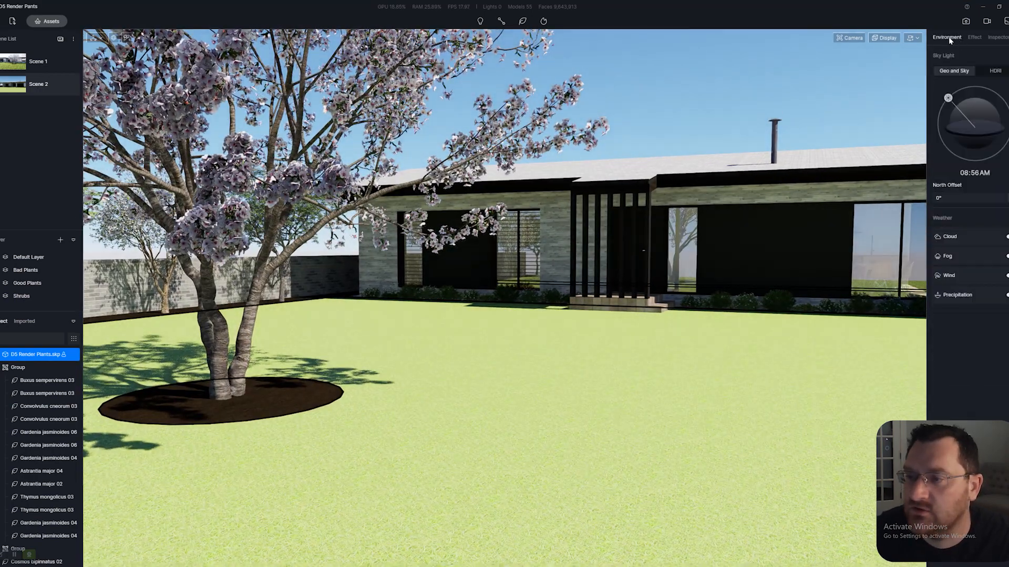
left_click(678, 417)
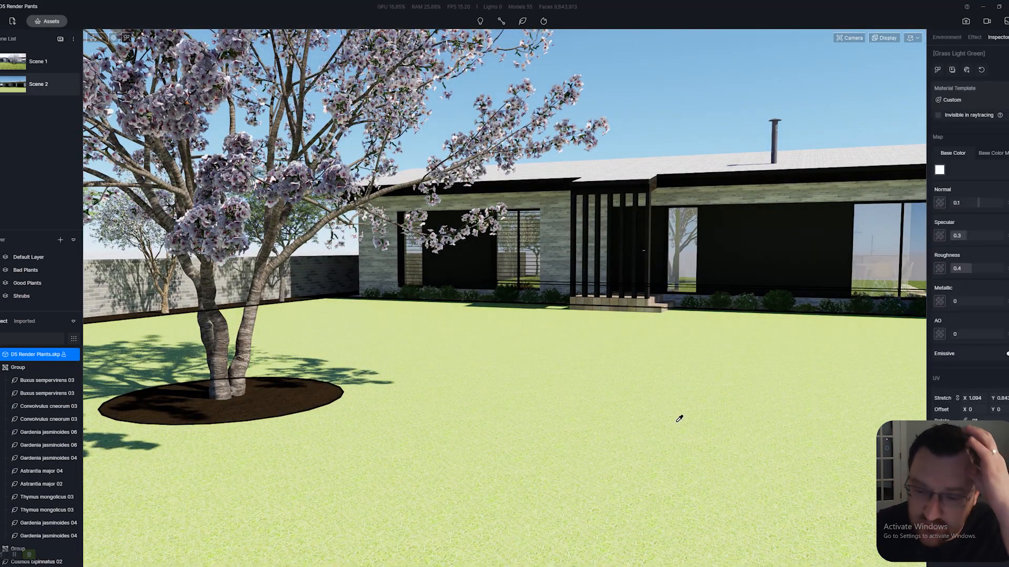
left_click(952, 101)
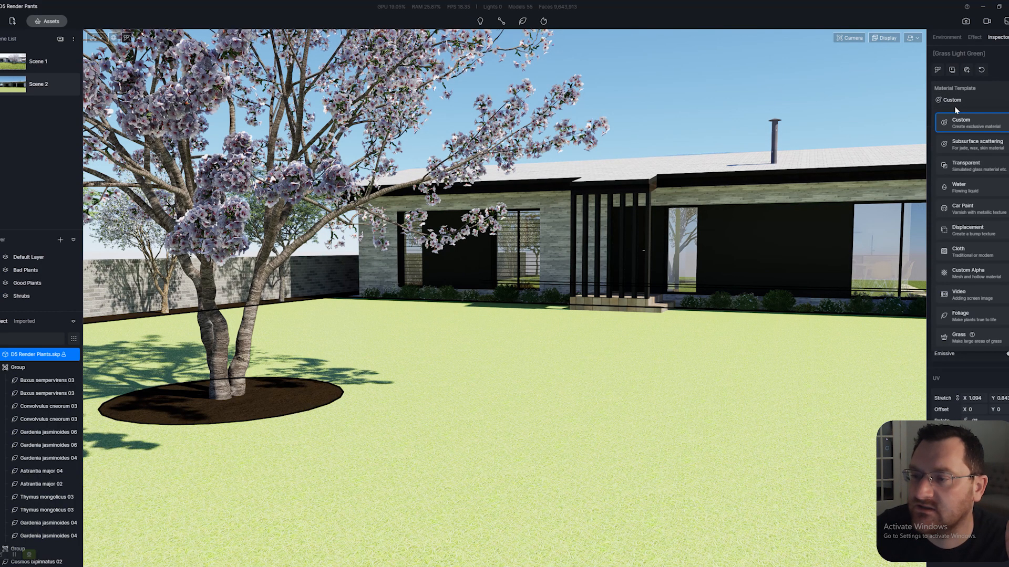
left_click(963, 341)
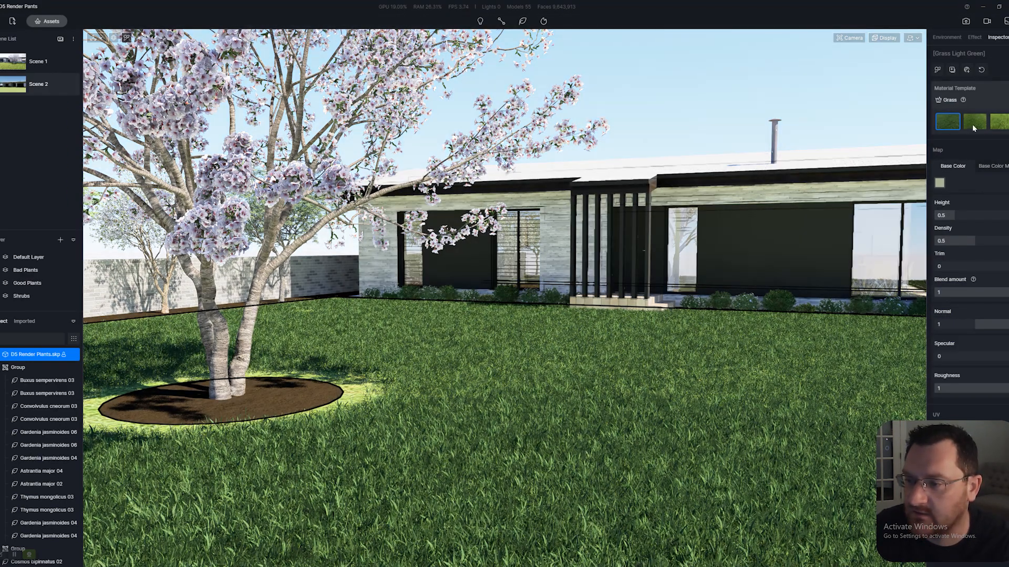
left_click(972, 124)
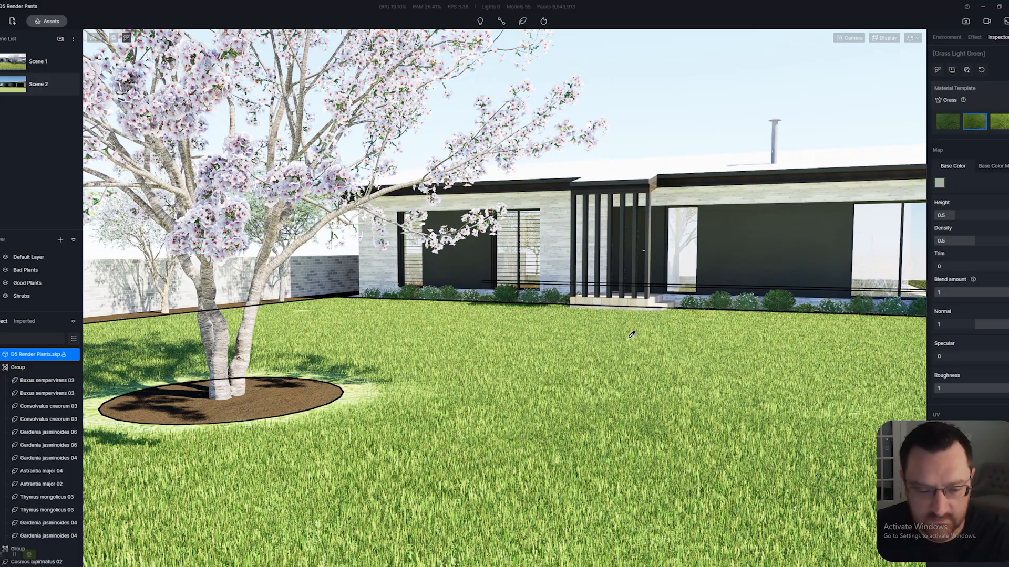
Step: Examine the new lawn grass around the tree bed and in front of the house
right_click_drag(592, 475, 527, 427)
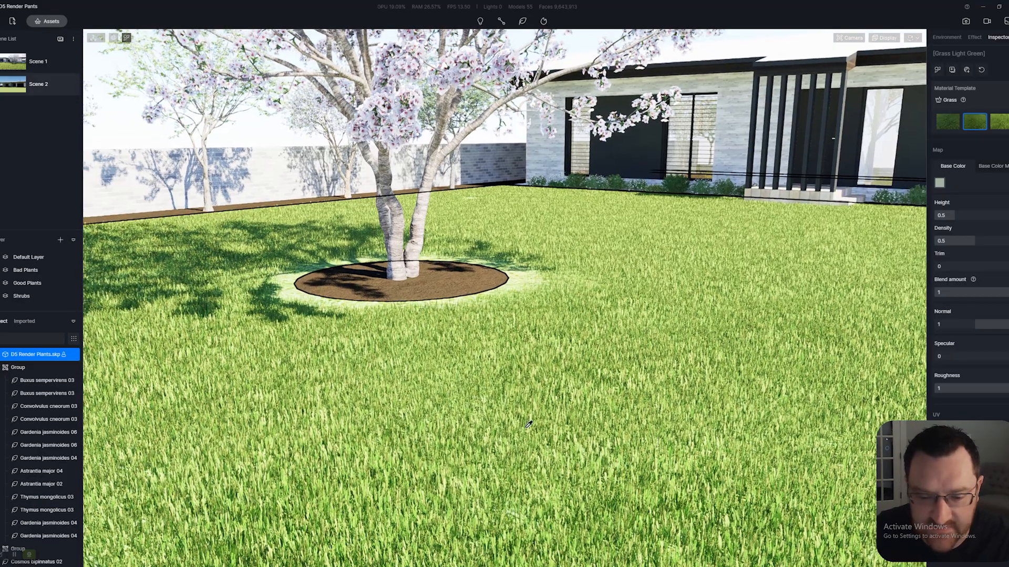
middle_click_drag(519, 424, 652, 375)
scroll(654, 375, "up", 4)
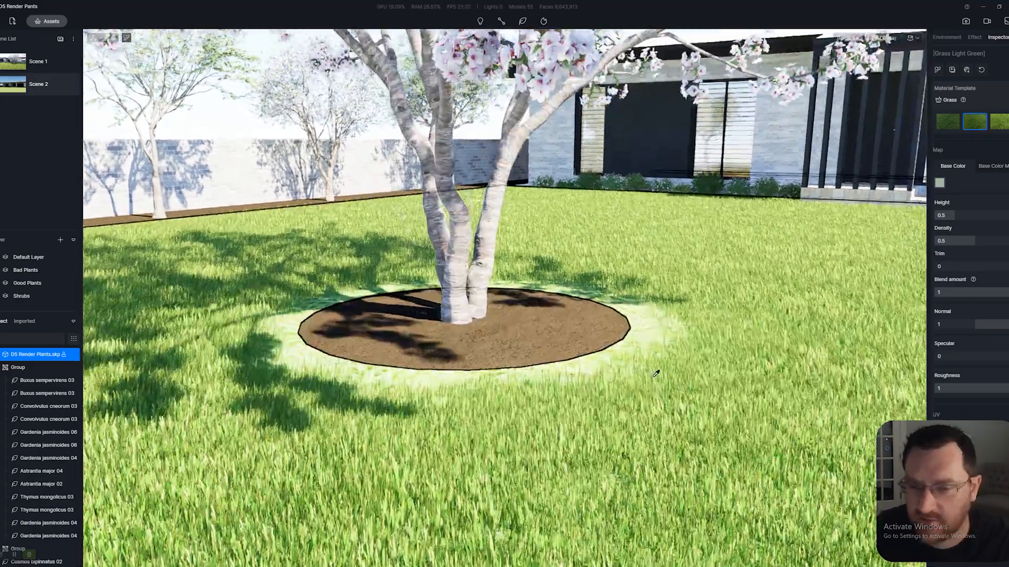
right_click_drag(731, 412, 659, 290)
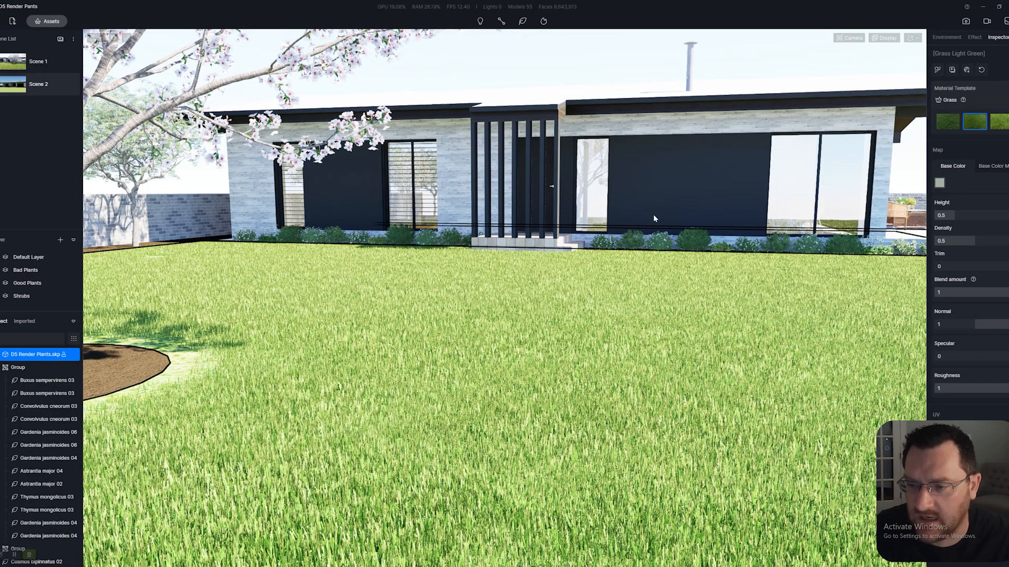
scroll(635, 205, "down", 2)
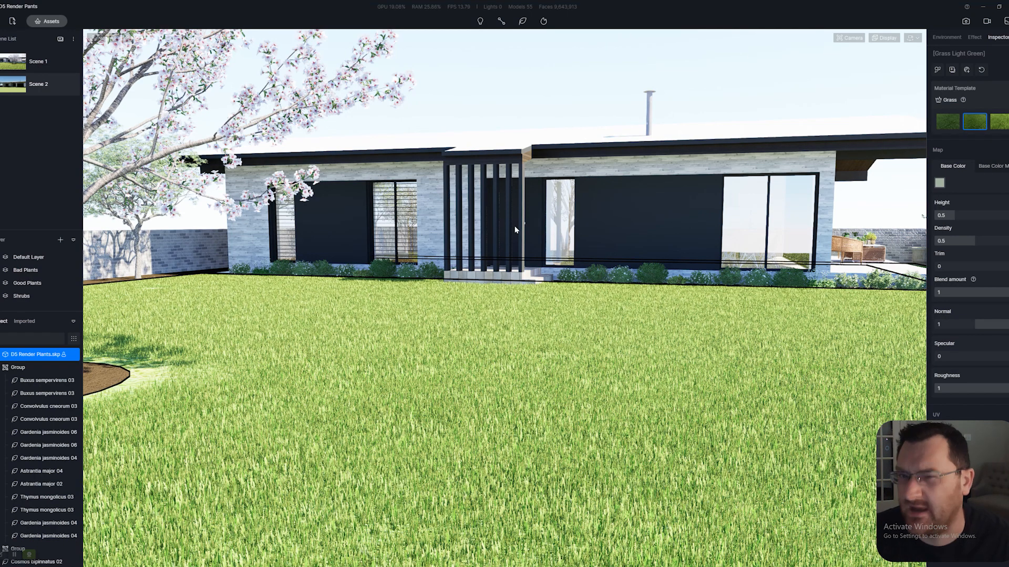
right_click_drag(468, 255, 368, 255)
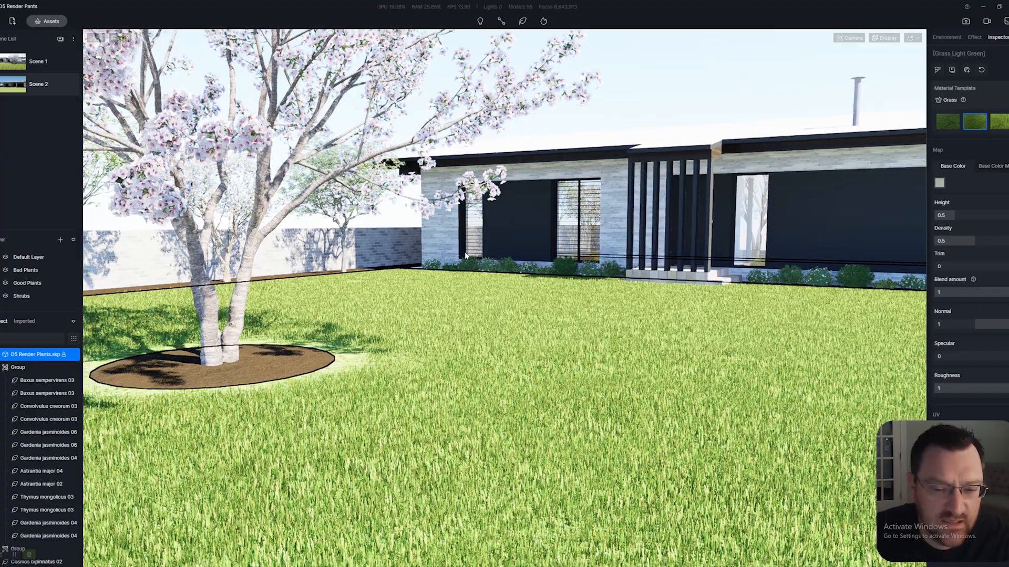
right_click_drag(468, 255, 452, 304)
scroll(452, 303, "up", 3)
middle_click_drag(515, 307, 517, 357)
scroll(643, 366, "down", 3)
right_click_drag(526, 353, 704, 353)
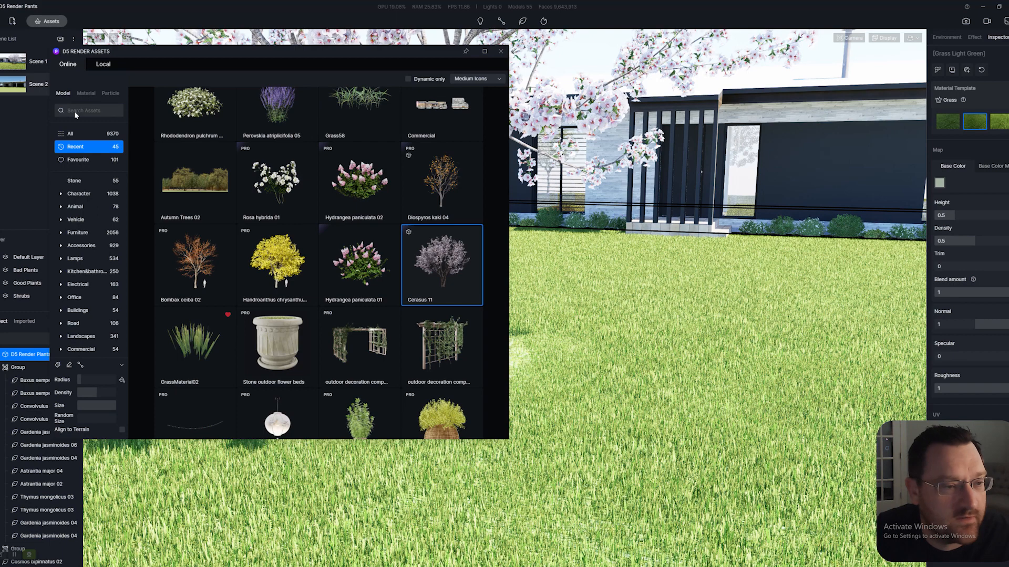
Step: Place a GrassMaterial02 clump beside the tree bed and scatter the same plant over the lawn at maximum brush radius
left_click(82, 106)
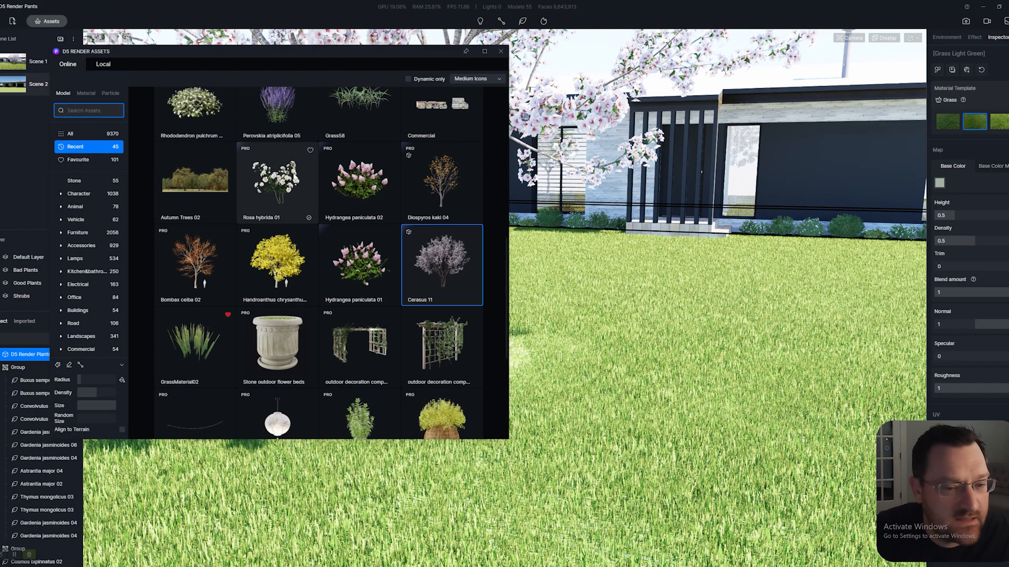
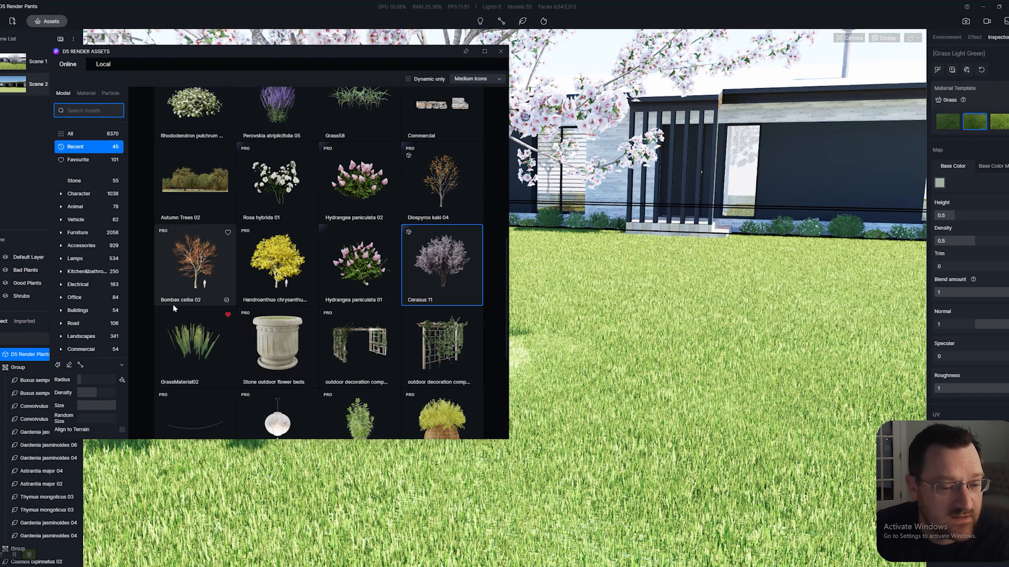
left_click(193, 339)
right_click_drag(646, 352, 535, 351)
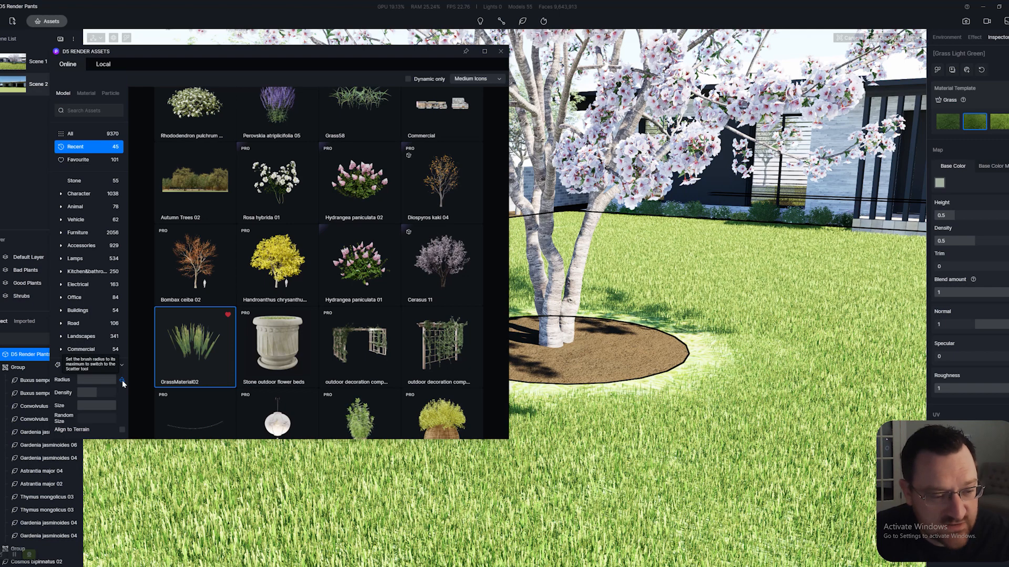
left_click(710, 361)
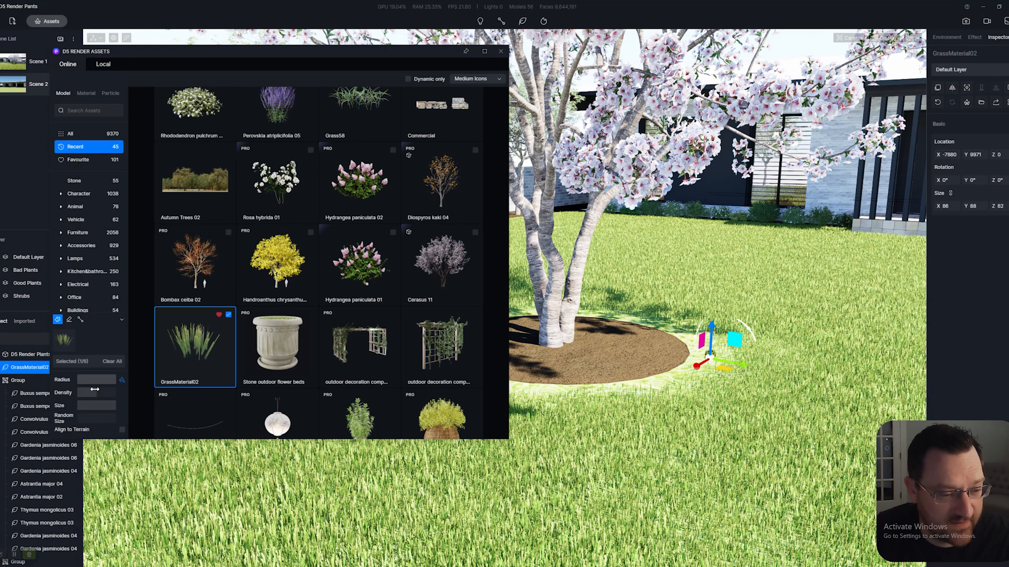
left_click(673, 379)
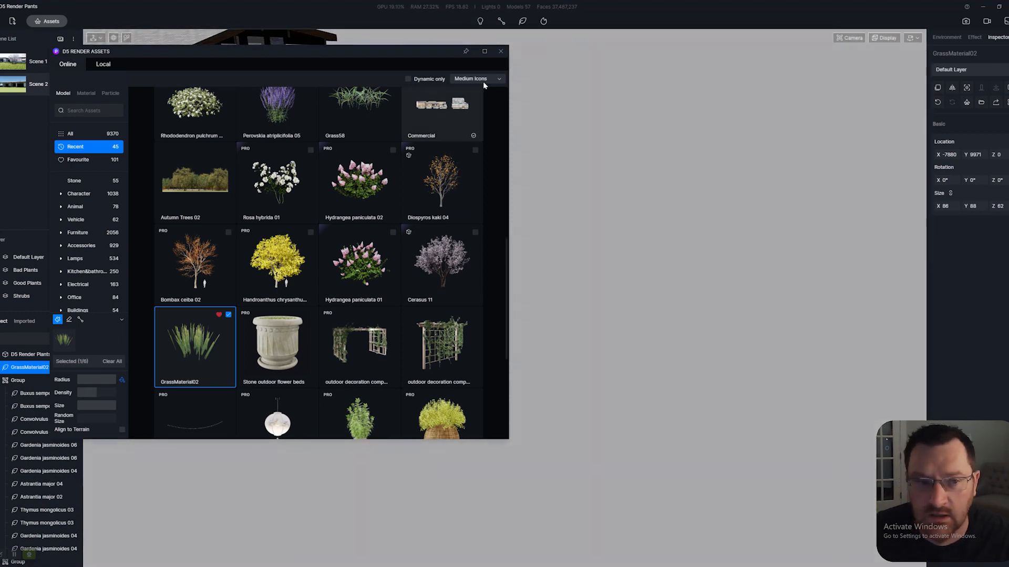
Step: Close the asset library, return to the Scene 2 view and delete the GrassMaterial02 clump beside the tree bed
left_click(500, 51)
scroll(488, 136, "down", 5)
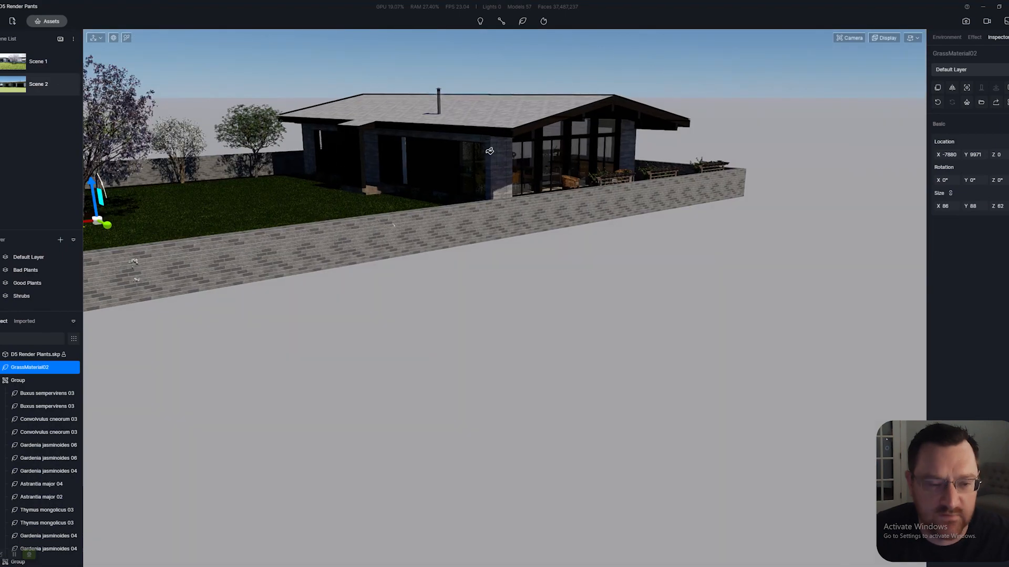
left_click(17, 87)
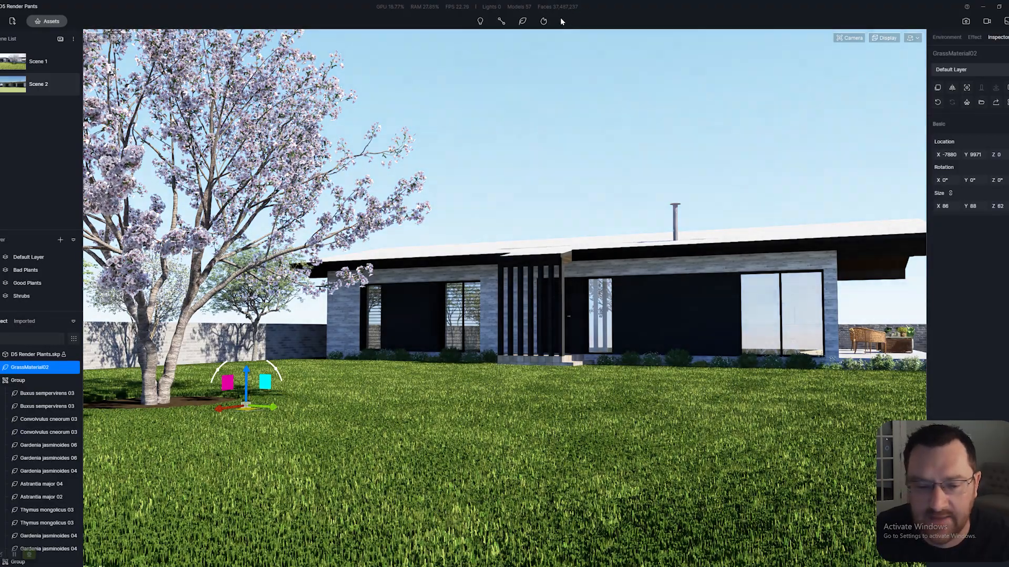
scroll(464, 266, "down", 3)
middle_click_drag(464, 266, 521, 315)
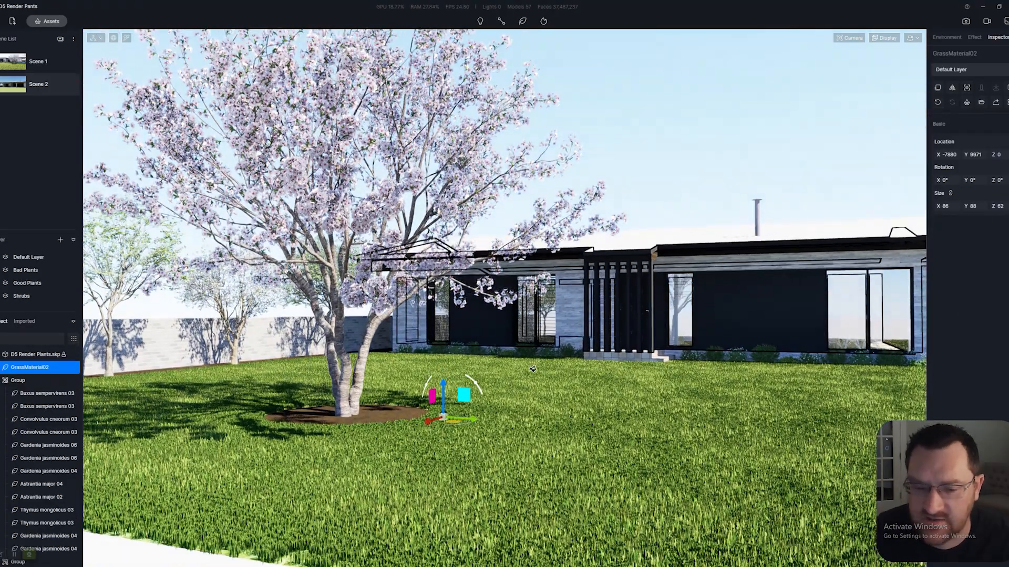
scroll(521, 316, "up", 2)
scroll(522, 316, "up", 1)
right_click_drag(521, 315, 520, 344)
key("Delete")
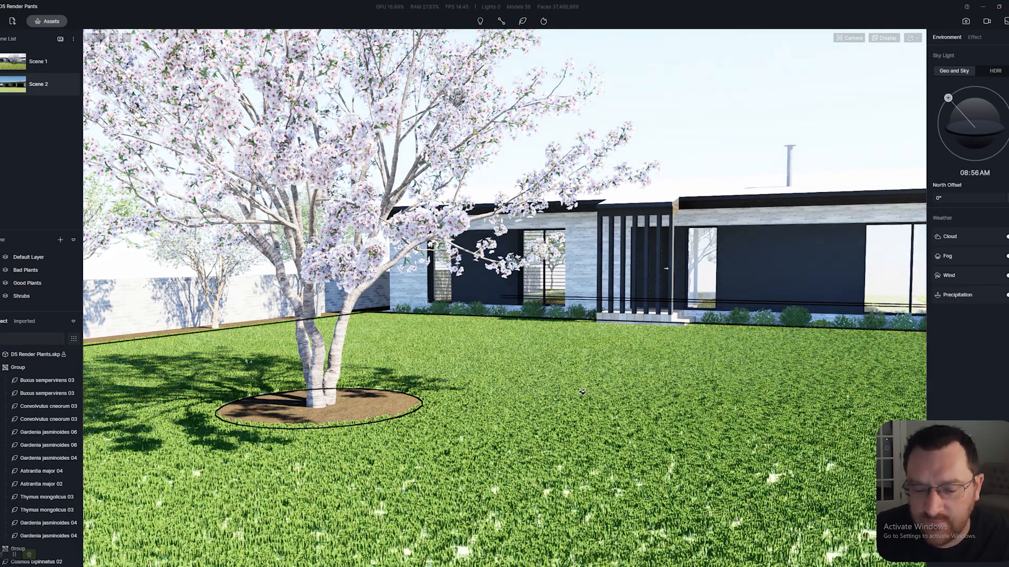
Step: Undo the last edit in the front yard
right_click_drag(532, 355, 593, 411)
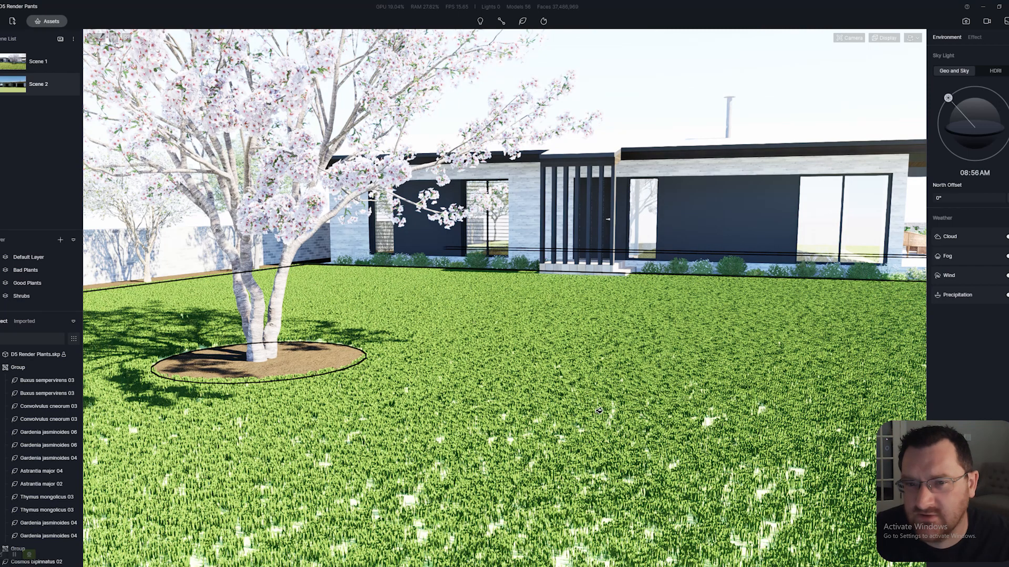
key("ctrl+z")
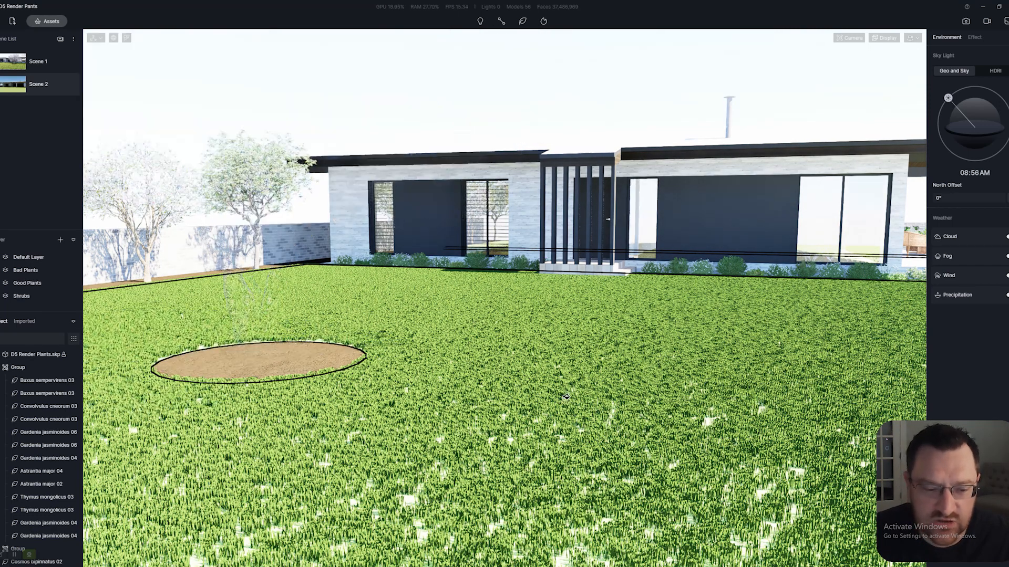
right_click_drag(577, 383, 595, 369)
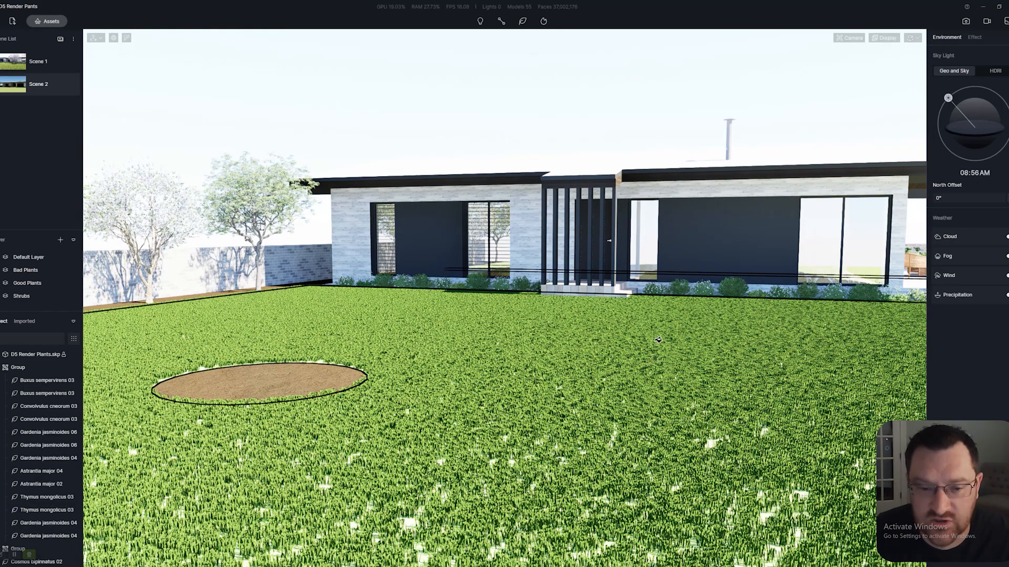
right_click_drag(659, 340, 757, 437)
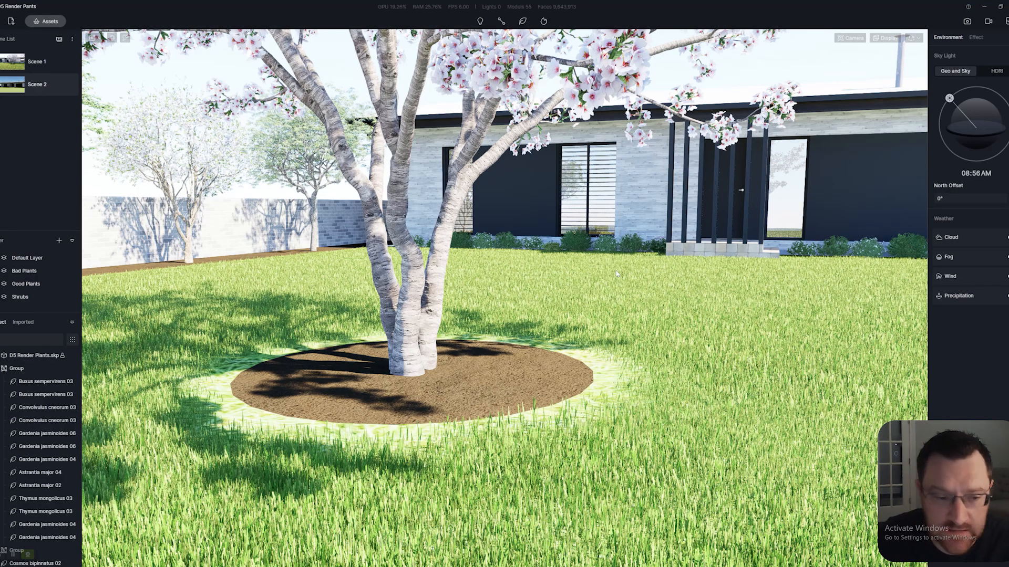
Step: Examine the grass border around the circular tree bed and the trunk base up close
key("d")
right_click_drag(616, 275, 671, 309)
key("w")
right_click_drag(552, 327, 476, 328)
key("s")
key("a")
key("s")
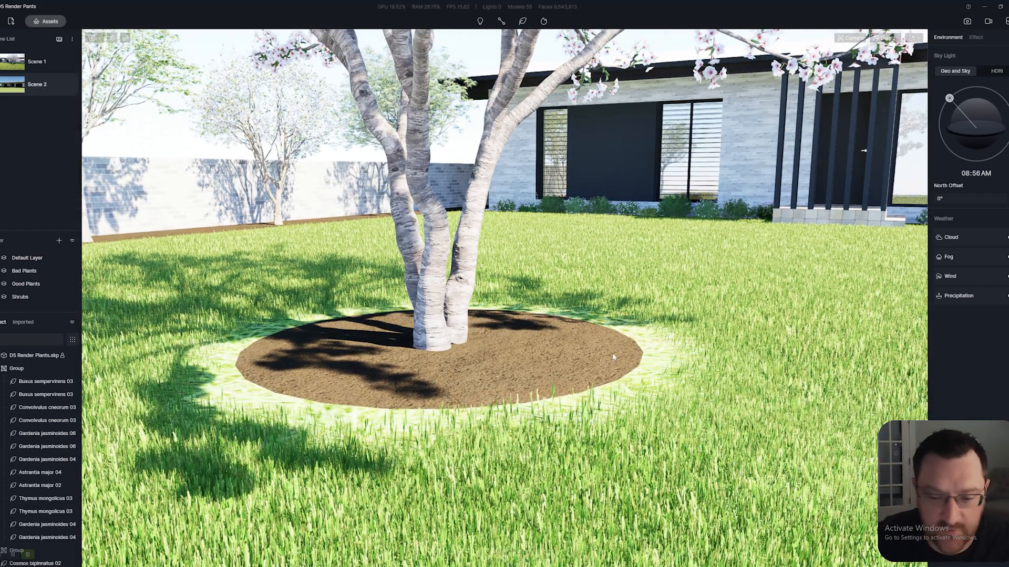
right_click_drag(612, 354, 600, 348)
key("w")
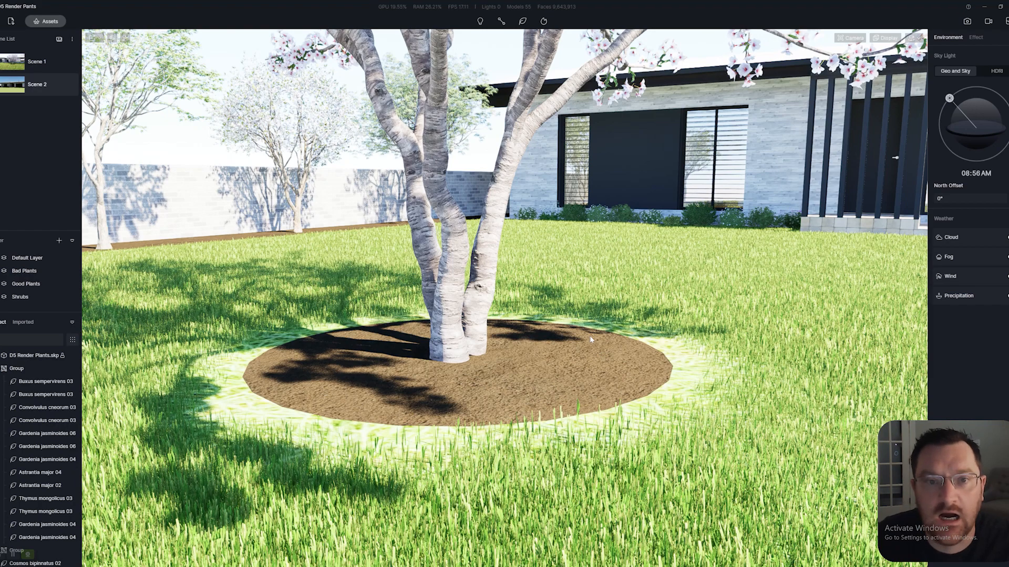
Step: Brush GrassMaterial02 from the recent assets around the edge of the circular tree bed with a small radius, and leave the brush
key("m")
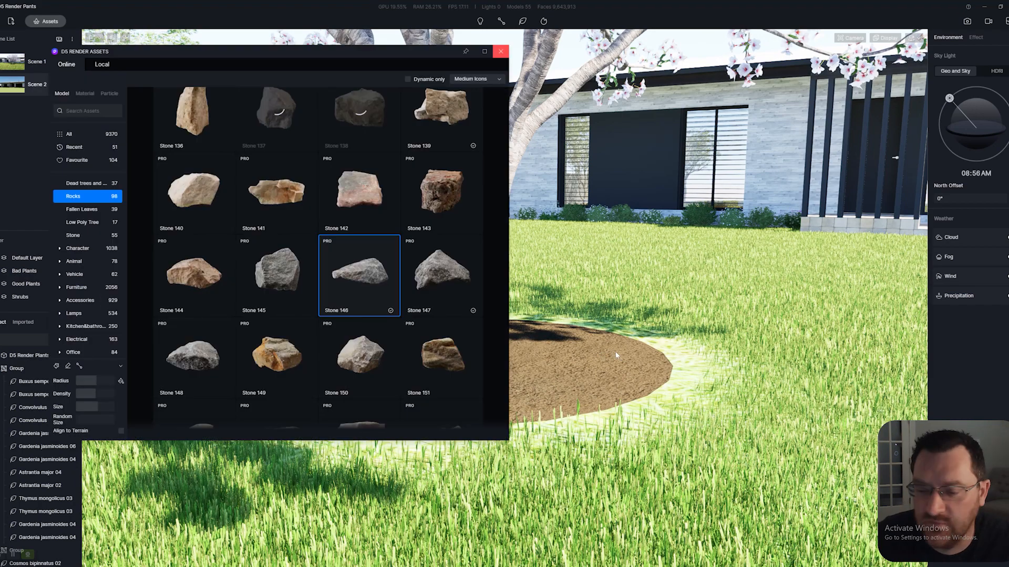
left_click(74, 150)
key("w")
right_click_drag(576, 318, 532, 339)
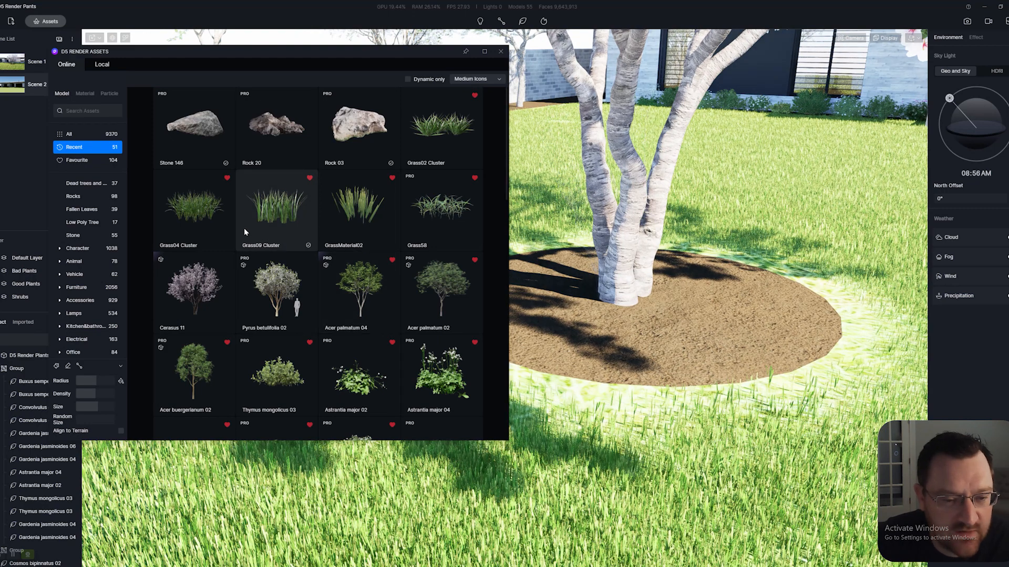
left_click(356, 220)
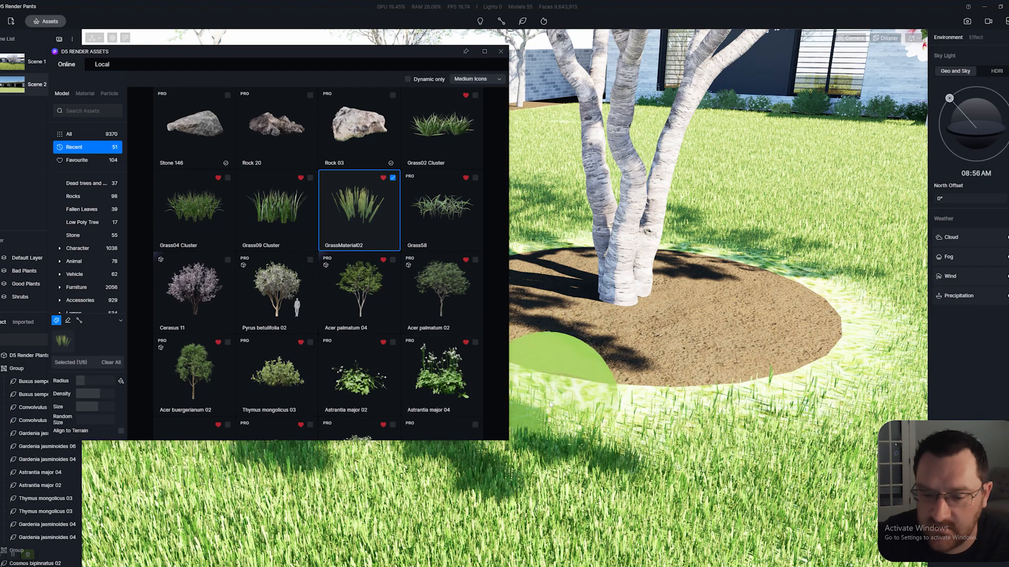
left_click(581, 406)
mouse_move(582, 406)
left_mouse_down()
mouse_move(767, 378)
mouse_move(820, 352)
mouse_move(869, 346)
mouse_move(828, 271)
left_mouse_up()
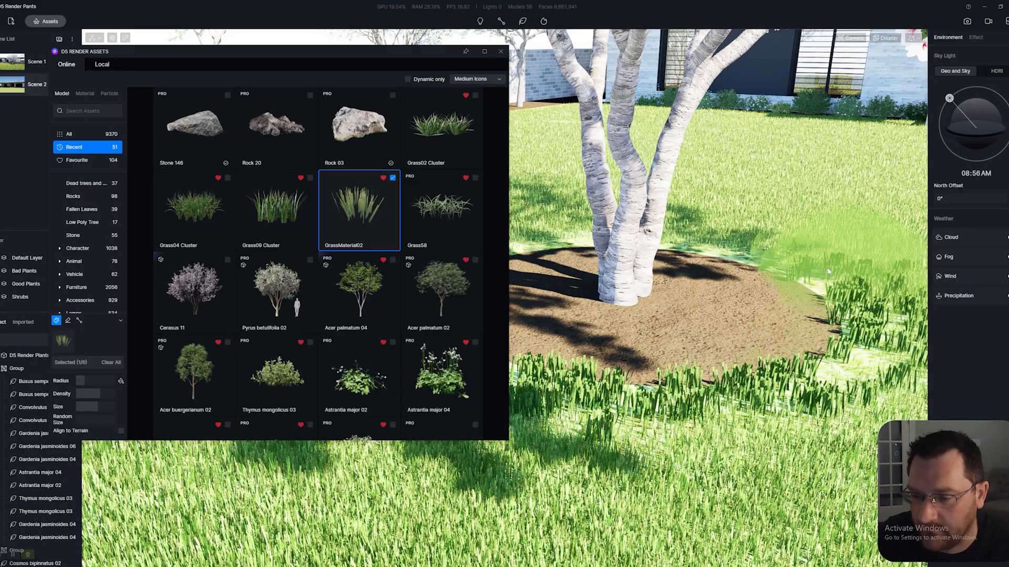
mouse_move(836, 316)
right_mouse_down()
mouse_move(823, 310)
mouse_move(672, 403)
mouse_move(599, 374)
mouse_move(591, 415)
mouse_move(646, 412)
mouse_move(628, 435)
right_mouse_up()
mouse_move(619, 318)
right_mouse_down()
mouse_move(662, 284)
mouse_move(642, 311)
mouse_move(618, 266)
right_mouse_up()
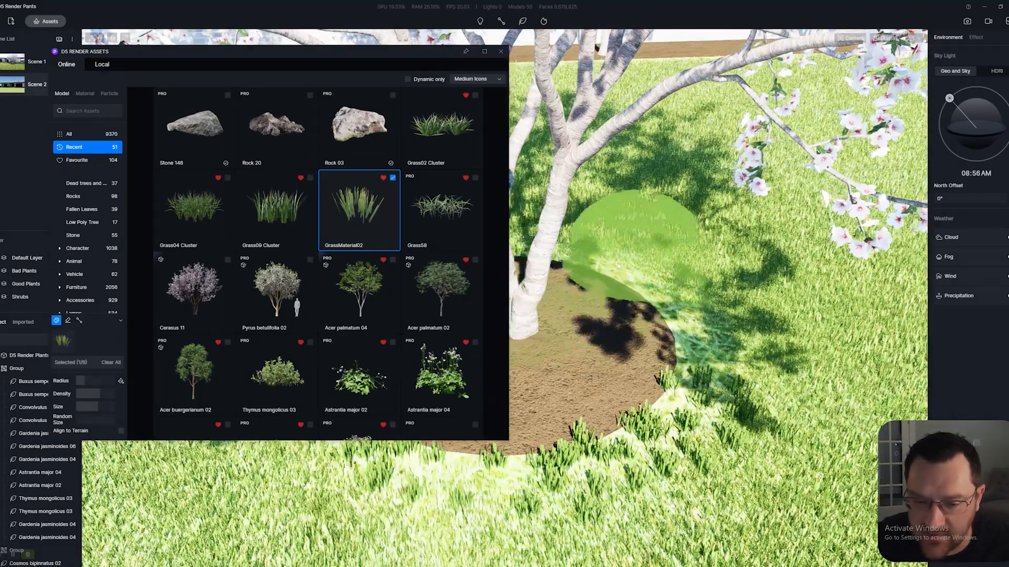
left_click(441, 294)
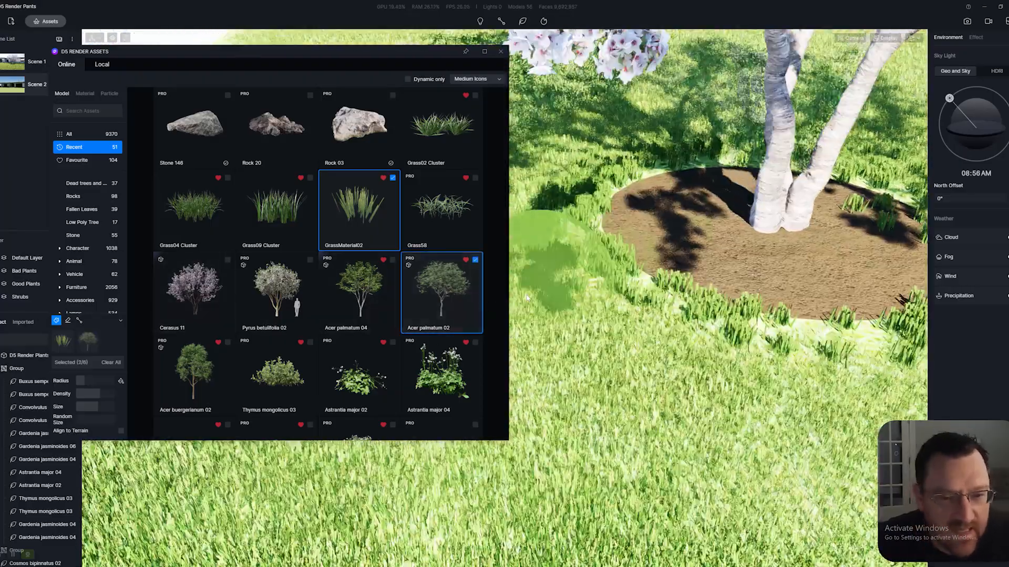
right_click_drag(261, 283, 100, 344)
key("Escape")
Step: Place two Grass04 Cluster plants side by side on the near edge of the tree bed
mouse_move(589, 436)
right_mouse_down()
mouse_move(549, 462)
mouse_move(446, 486)
right_mouse_up()
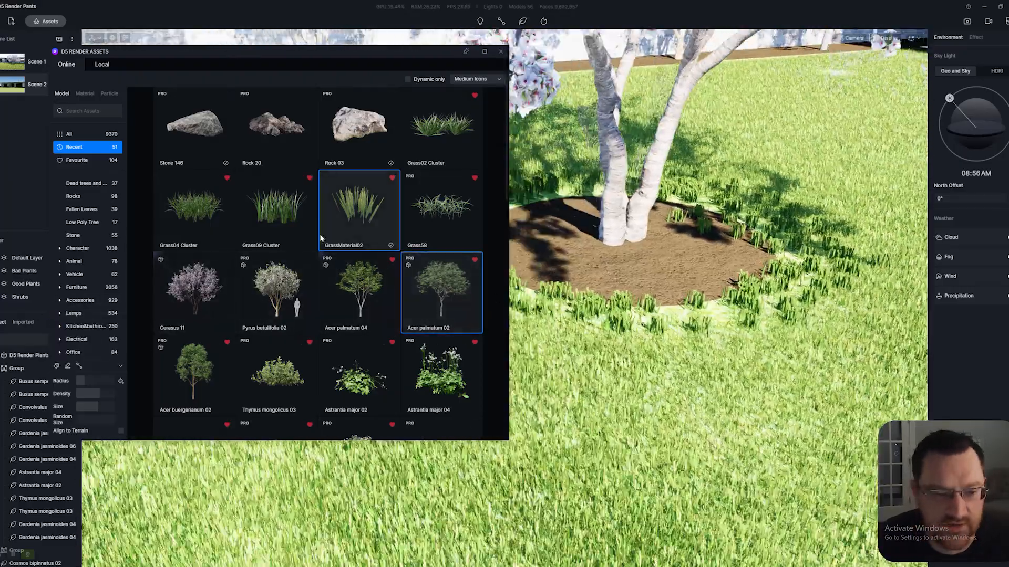
left_click(203, 218)
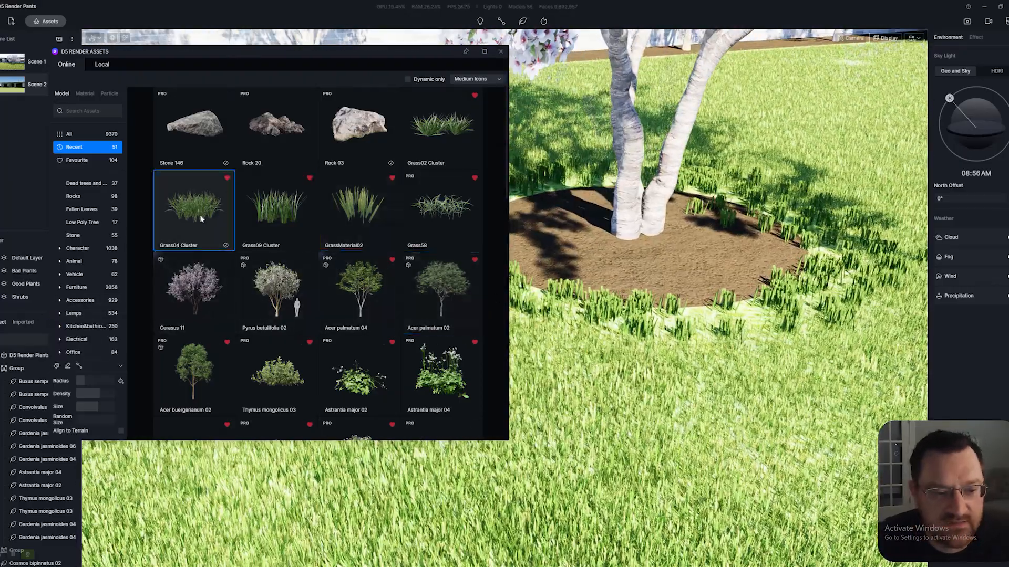
key("a")
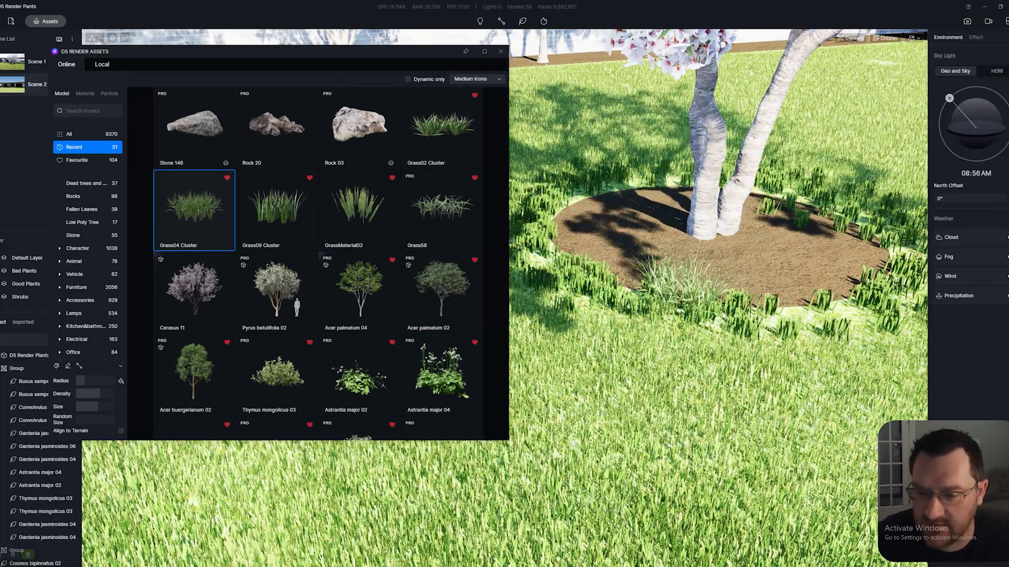
left_click(721, 322)
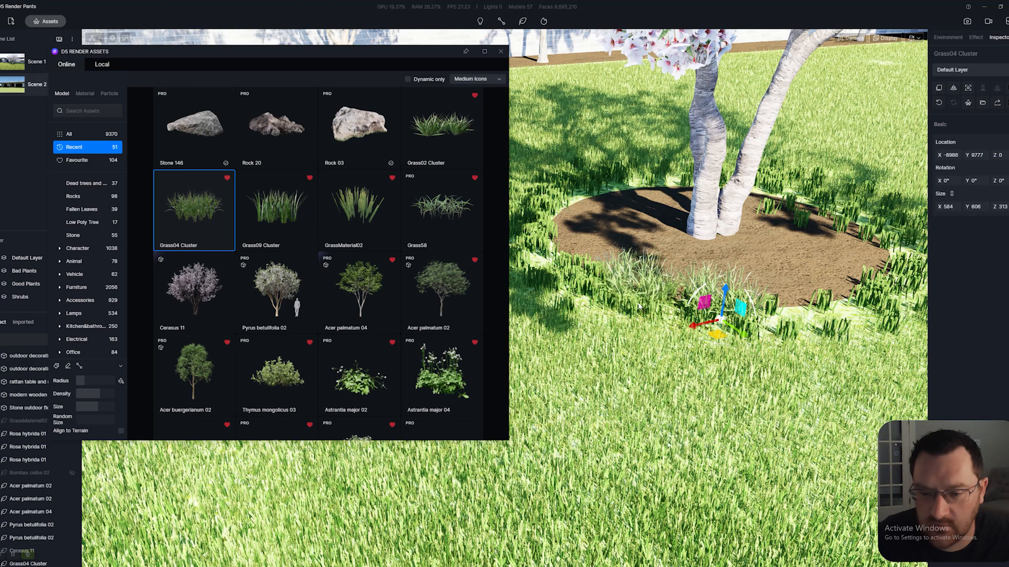
left_click(653, 310)
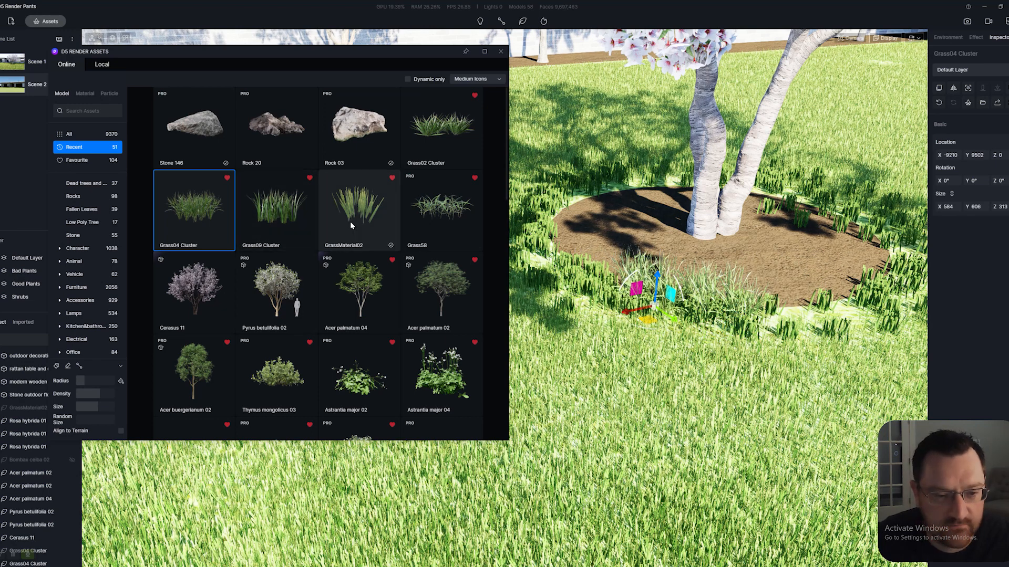
Step: Place several Grass09 Cluster plants along the near edge and sides of the tree bed
right_click_drag(670, 337, 704, 339)
left_click(276, 219)
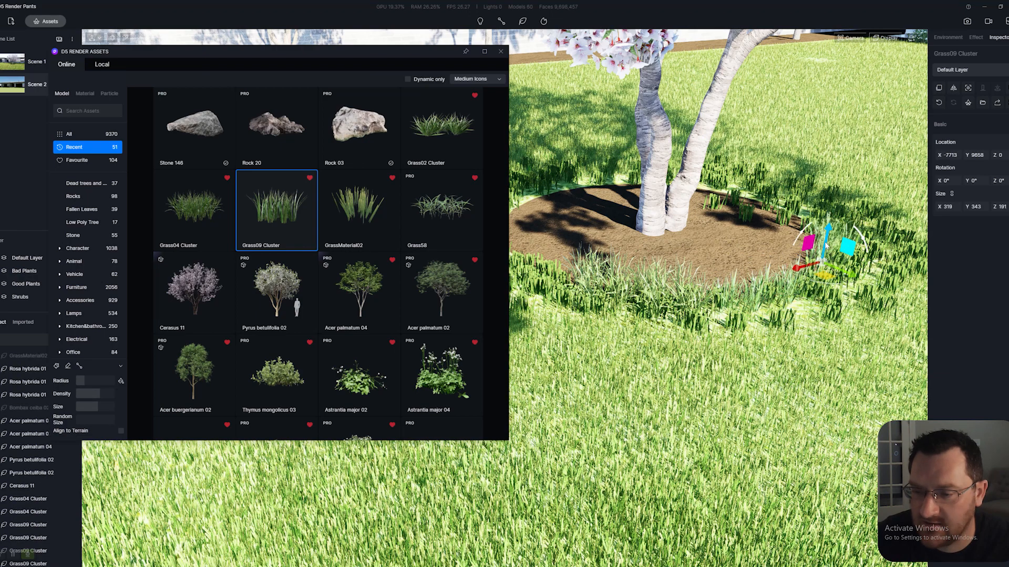
left_click(817, 215)
middle_click_drag(552, 272, 620, 295)
left_click(578, 274)
left_click(567, 250)
Step: Place Grass04 Cluster plants along the shaded edge of the tree bed beside and behind the trunk
left_click(194, 210)
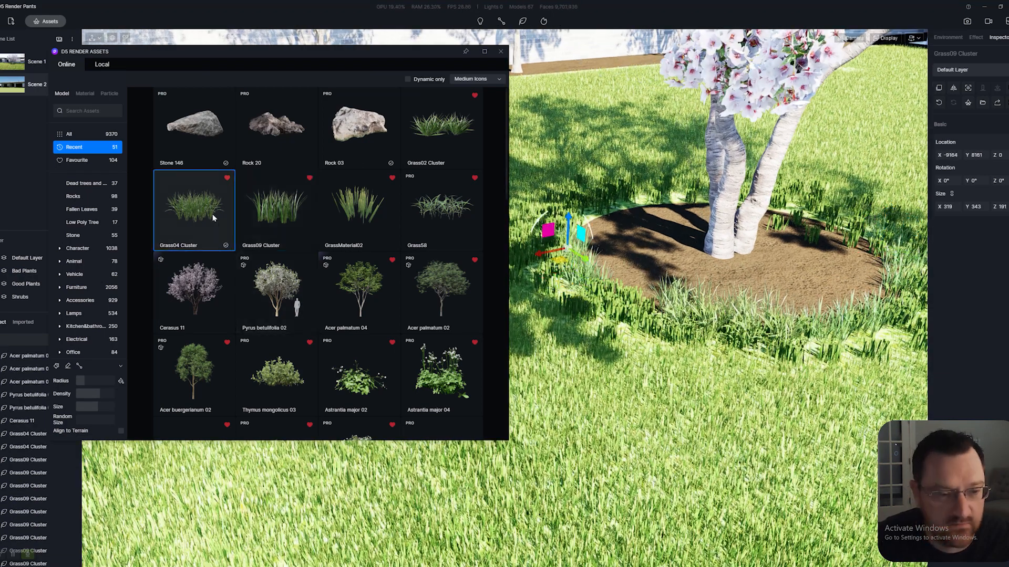
left_click(569, 242)
left_click(569, 238)
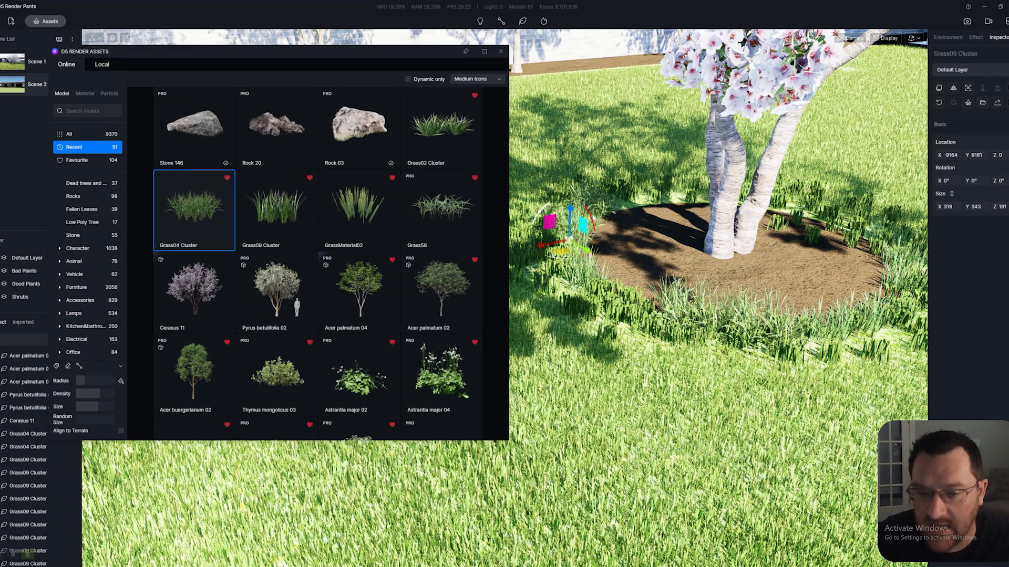
left_click(594, 211)
left_click(642, 204)
Step: Continue the row of Grass04 Cluster plants around the far side of the tree bed
middle_click_drag(859, 258, 435, 282)
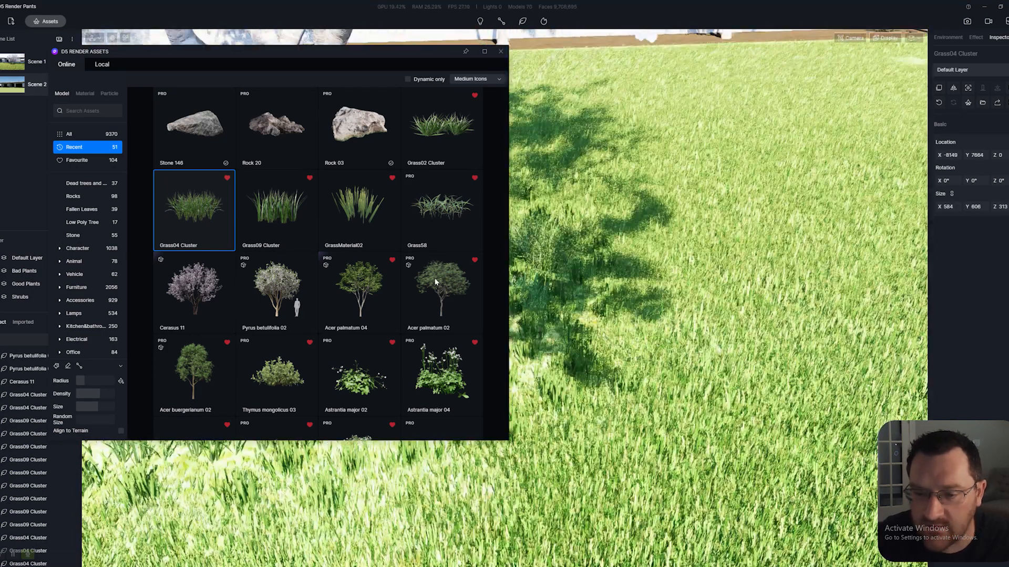
right_click_drag(436, 282, 673, 231)
left_click(637, 228)
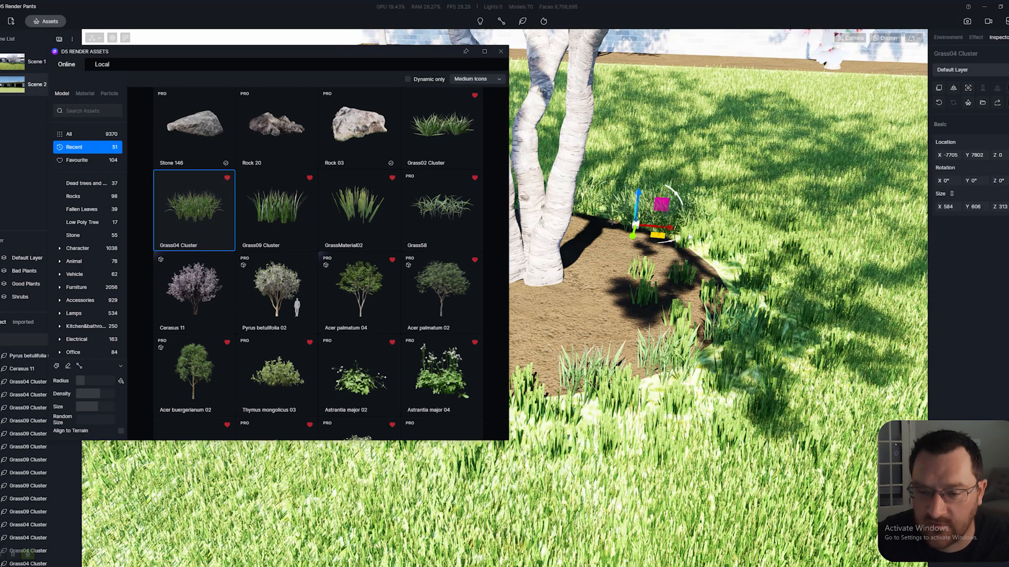
left_click(689, 234)
left_click(718, 260)
left_click(754, 299)
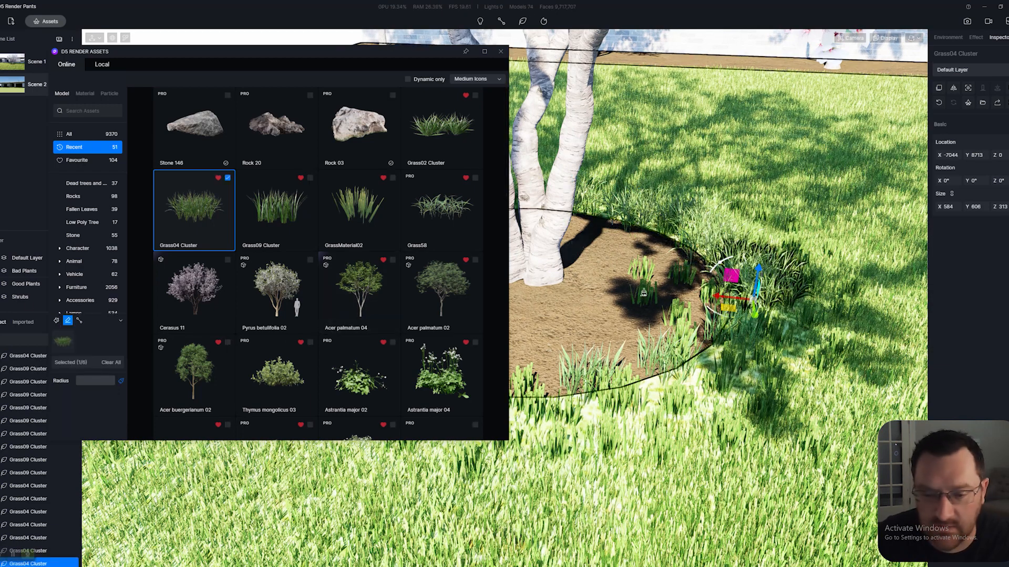
Step: Reduce the eraser brush radius and erase the stray grass clumps growing inside the tree bed
left_click_drag(108, 381, 84, 381)
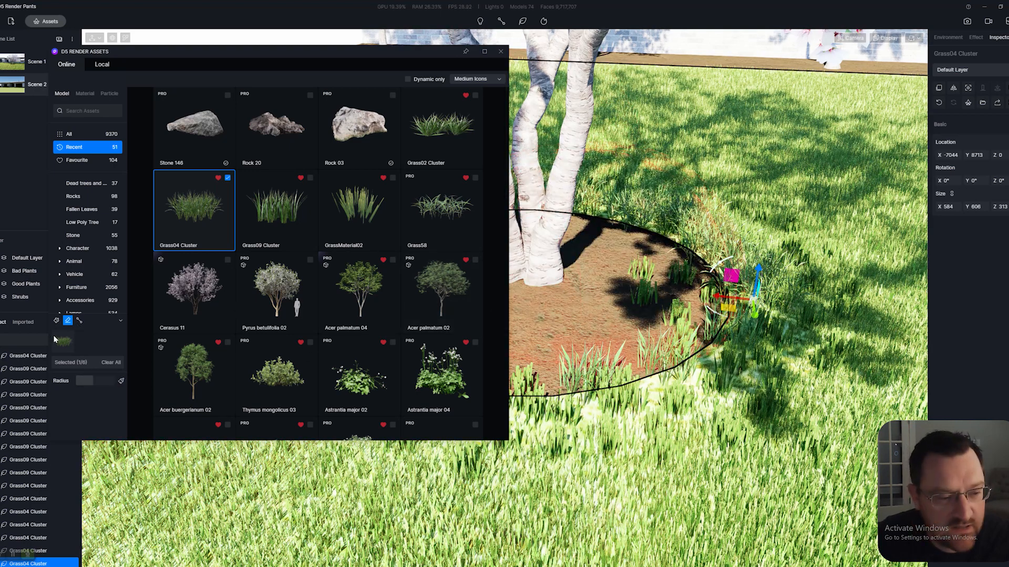
left_click(591, 295)
right_click_drag(635, 292, 508, 123)
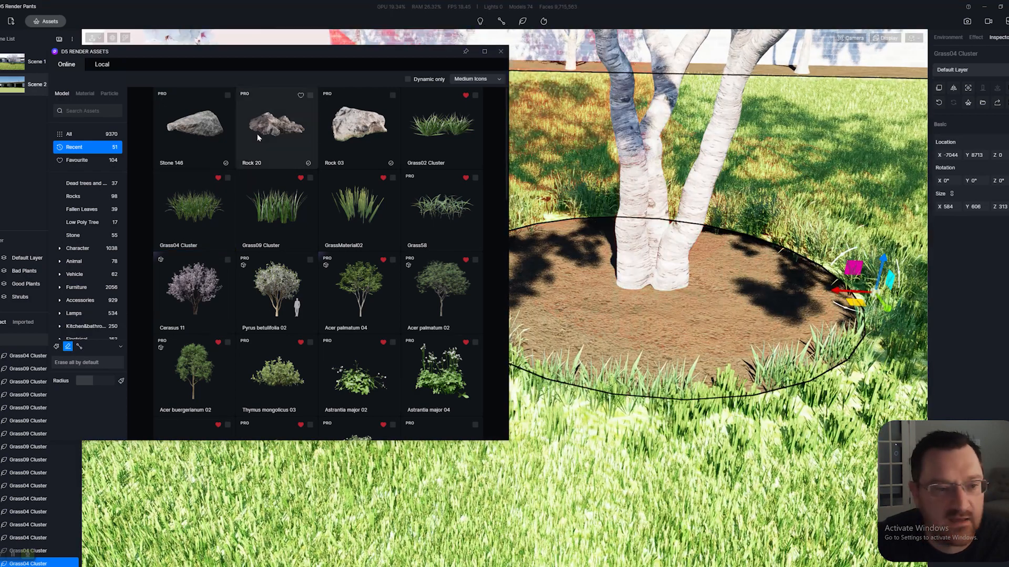
mouse_move(656, 299)
right_mouse_down()
mouse_move(691, 311)
mouse_move(531, 236)
right_mouse_up()
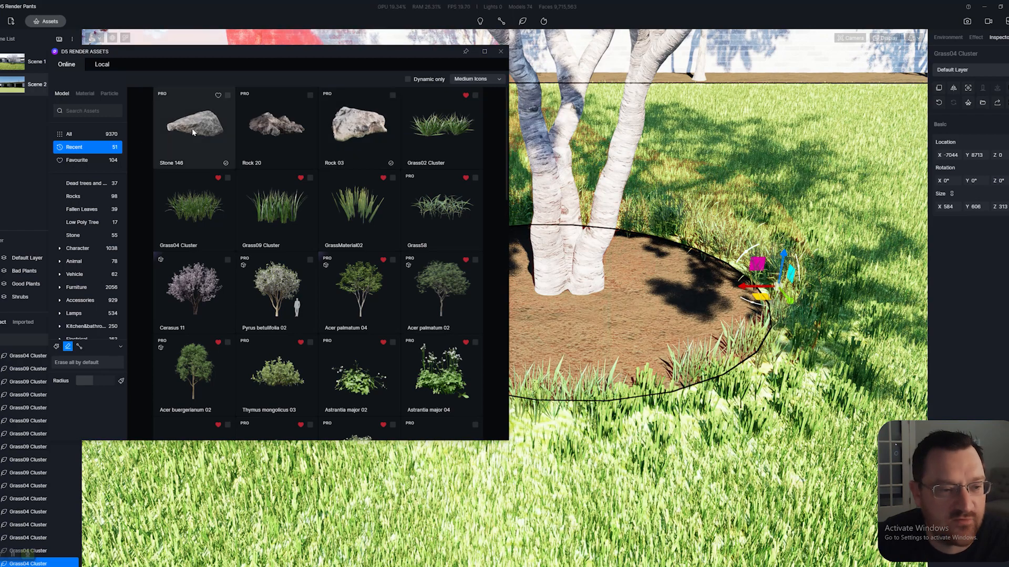
Step: Place a Stone 146 on the near edge of the tree bed and a Rock 03 right beside it
left_click(191, 128)
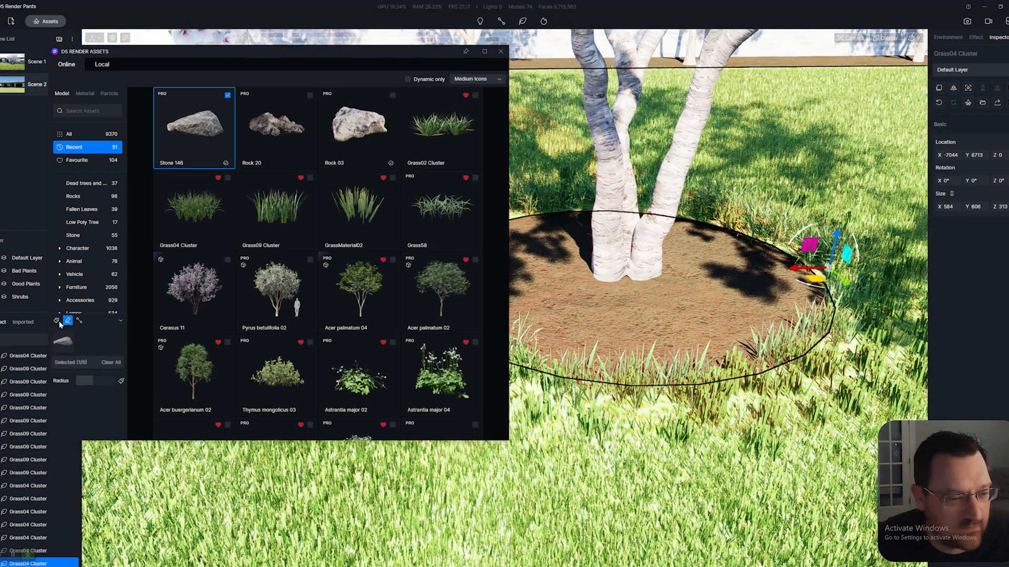
left_click(67, 322)
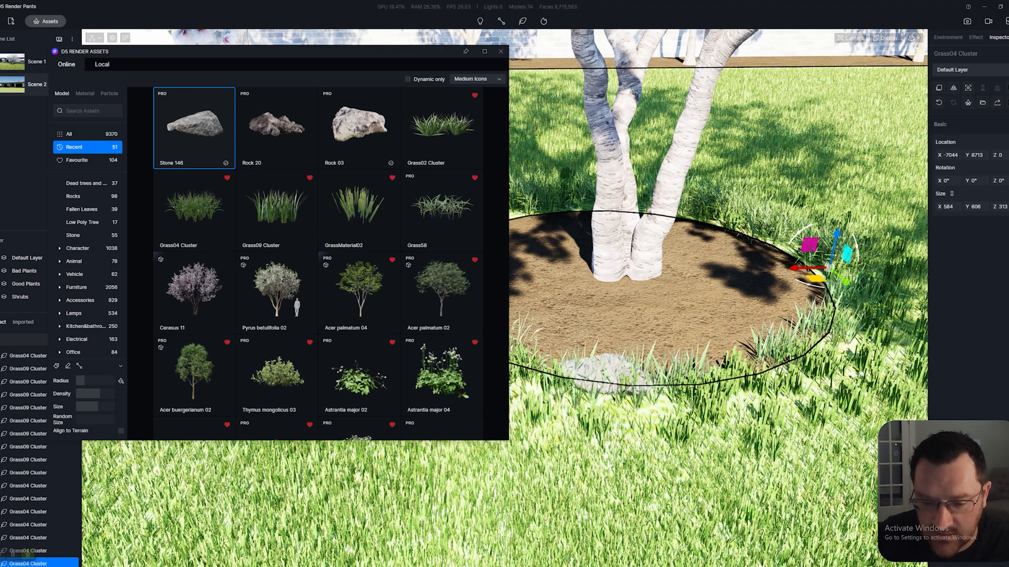
left_click(599, 388)
left_click(359, 126)
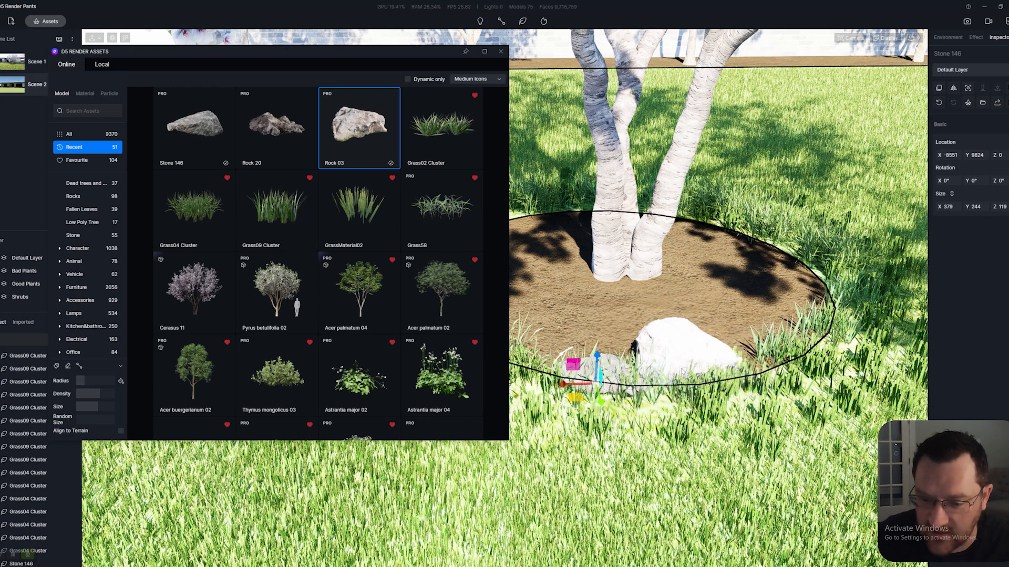
key("Escape")
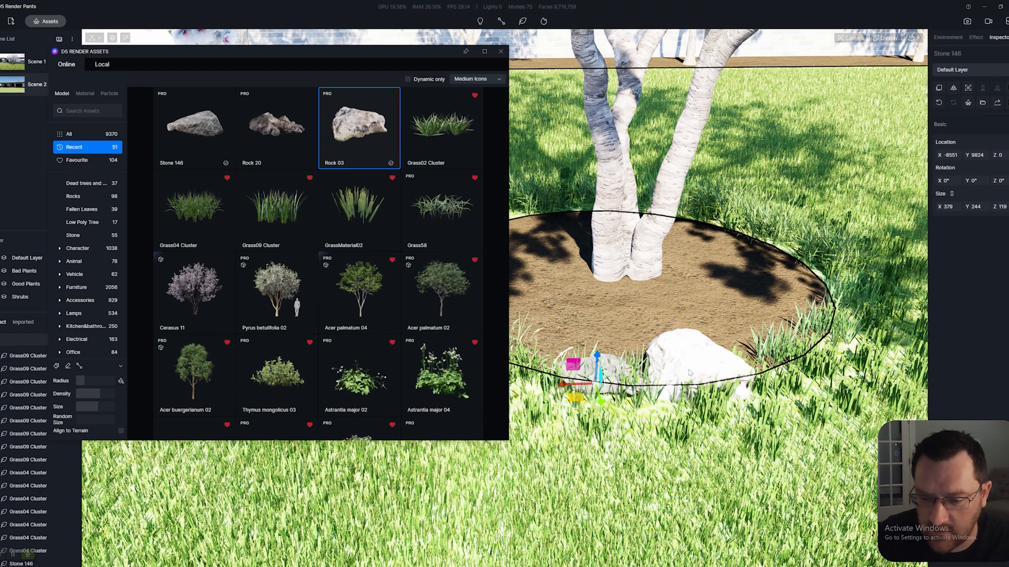
left_click(696, 369)
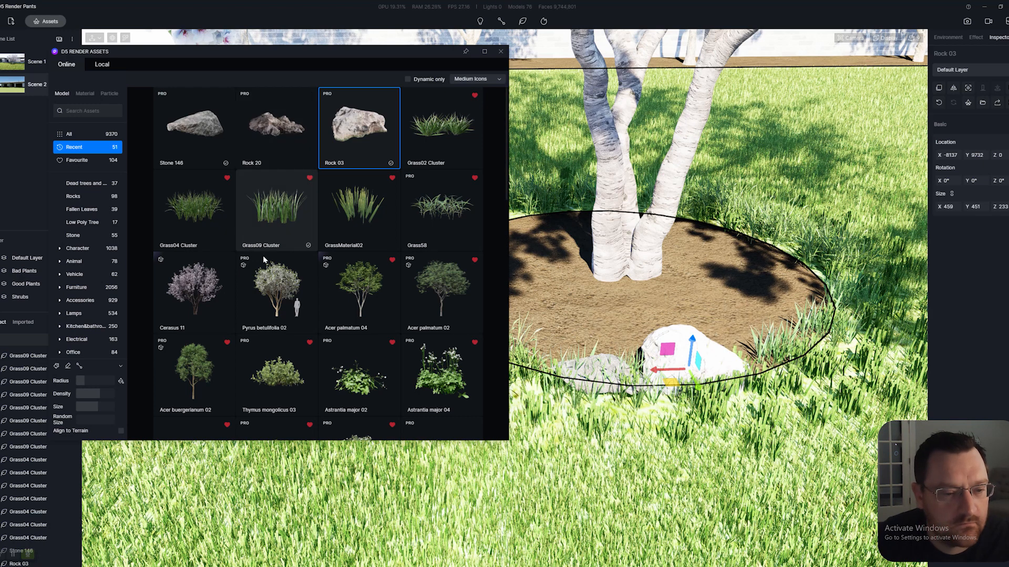
Step: Place two Stone 146 rocks on the near edge of the tree bed, beside the white Rock 03
scroll(314, 238, "down", 3)
scroll(314, 239, "down", 4)
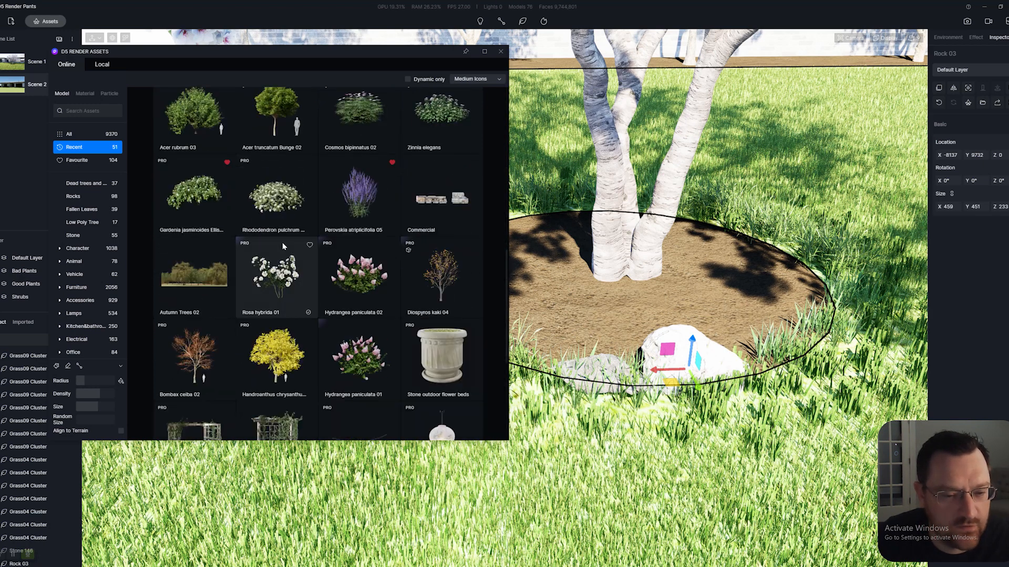
scroll(282, 242, "up", 7)
left_click(194, 126)
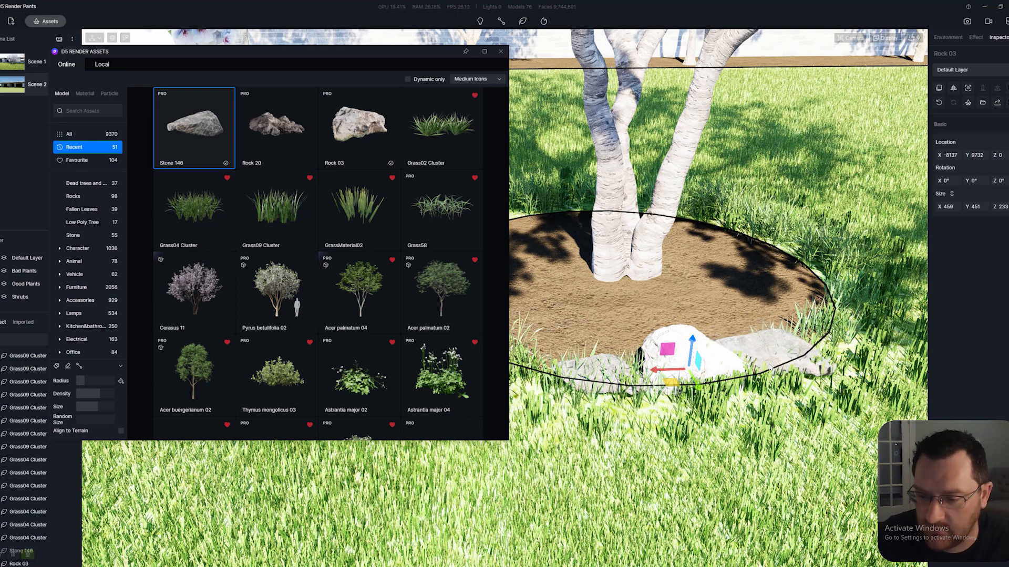
left_click(770, 366)
left_click(804, 339)
key("a")
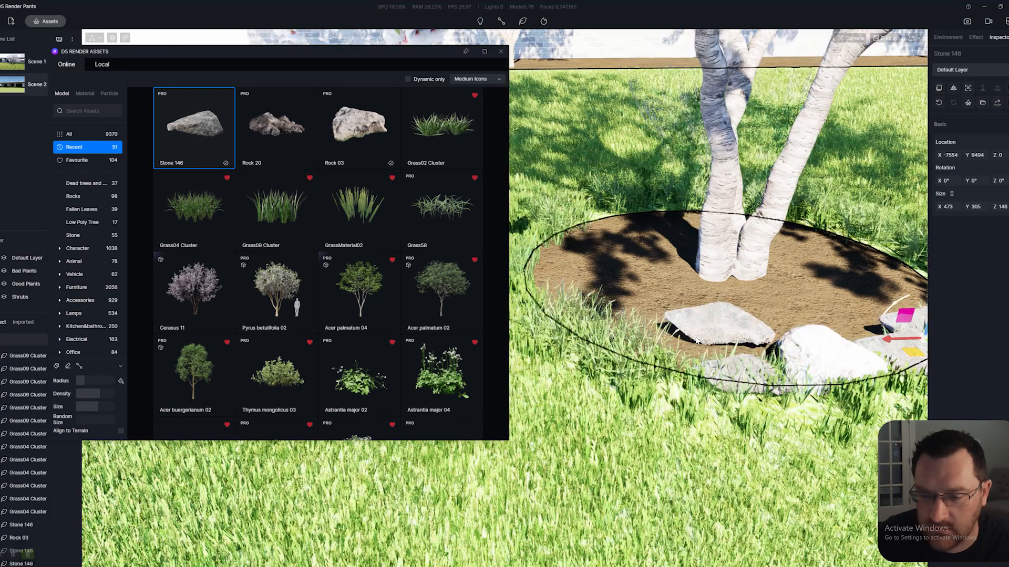
Step: Place a scaled-down Rock 20 on the near edge of the tree bed, beside the first Stone 146
left_click(276, 126)
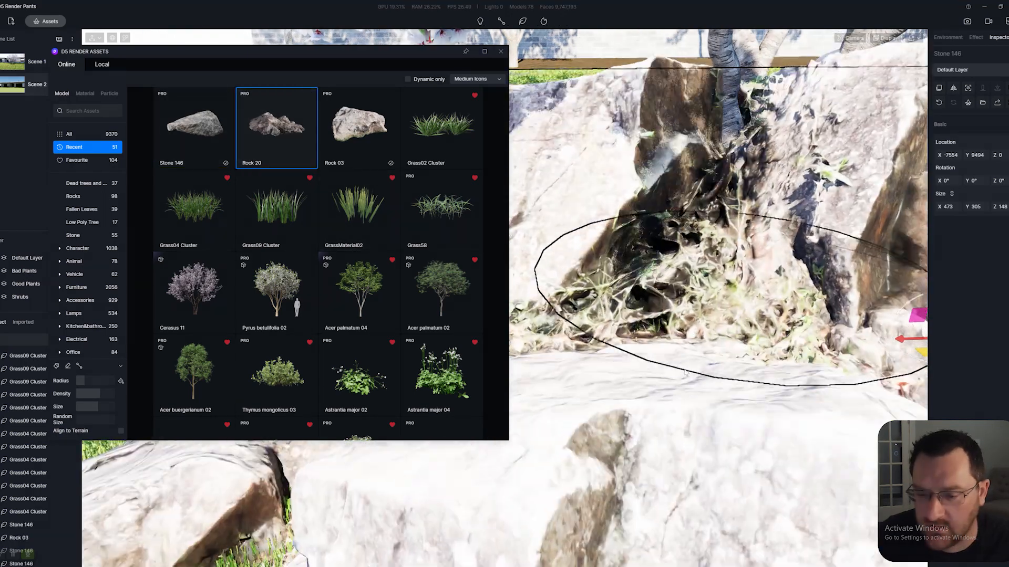
scroll(685, 373, "down", 15)
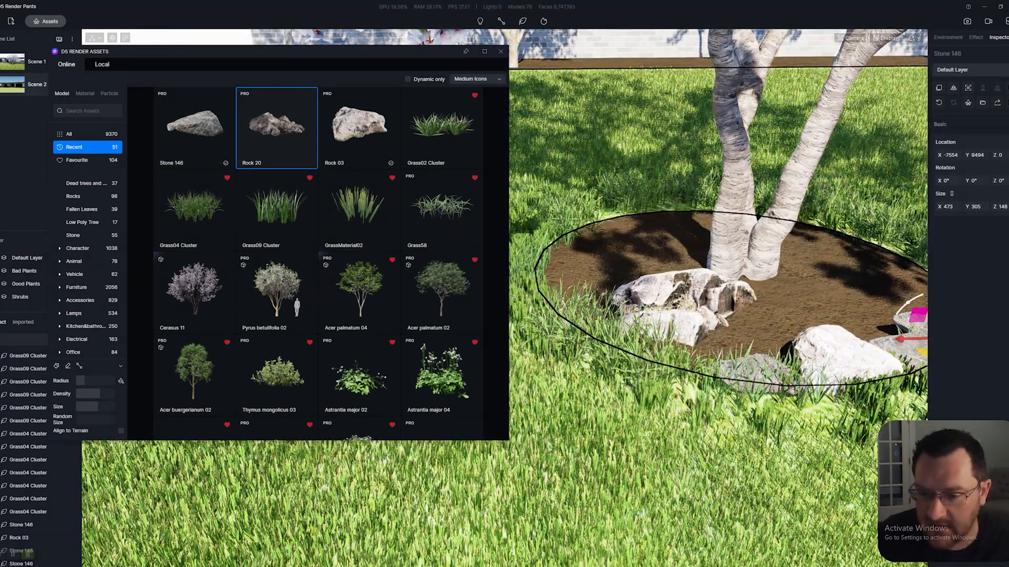
scroll(677, 334, "up", 4)
scroll(677, 333, "down", 5)
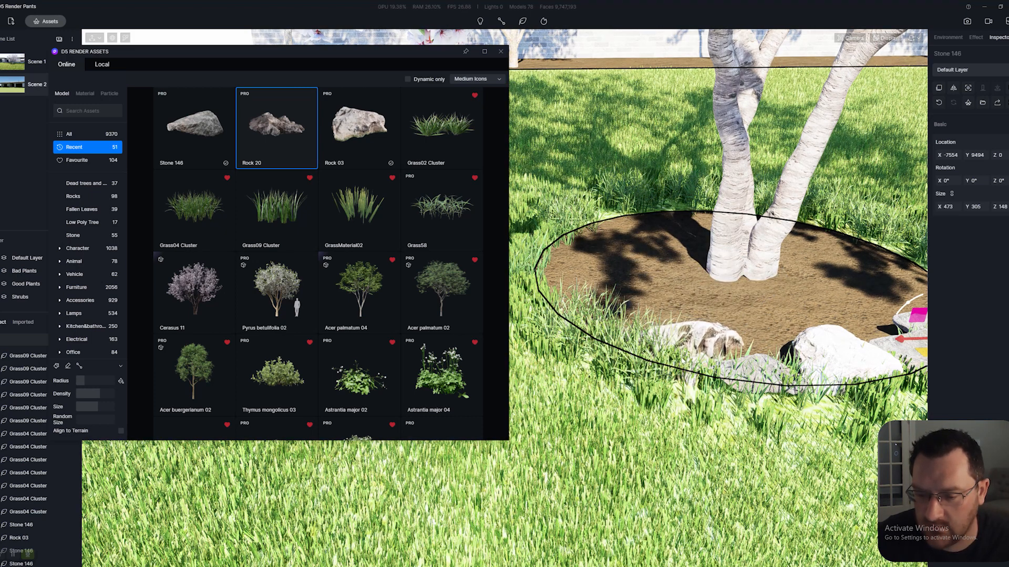
left_click(686, 354)
key("s")
key("e")
key("a")
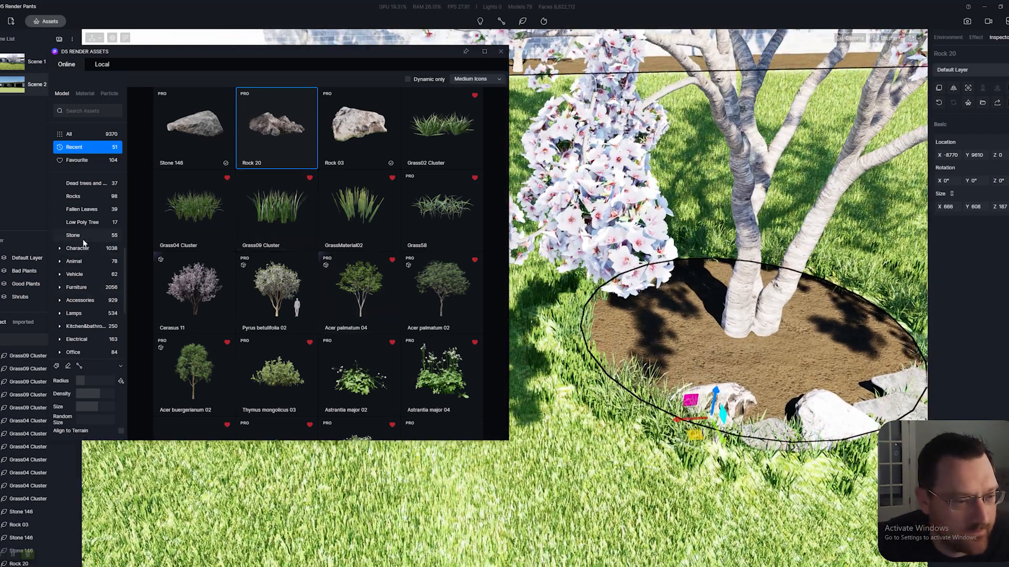
Step: Place two Rock 03 rocks of different sizes beyond the Rock 20 to continue the tree bed's stone edge
left_click(77, 197)
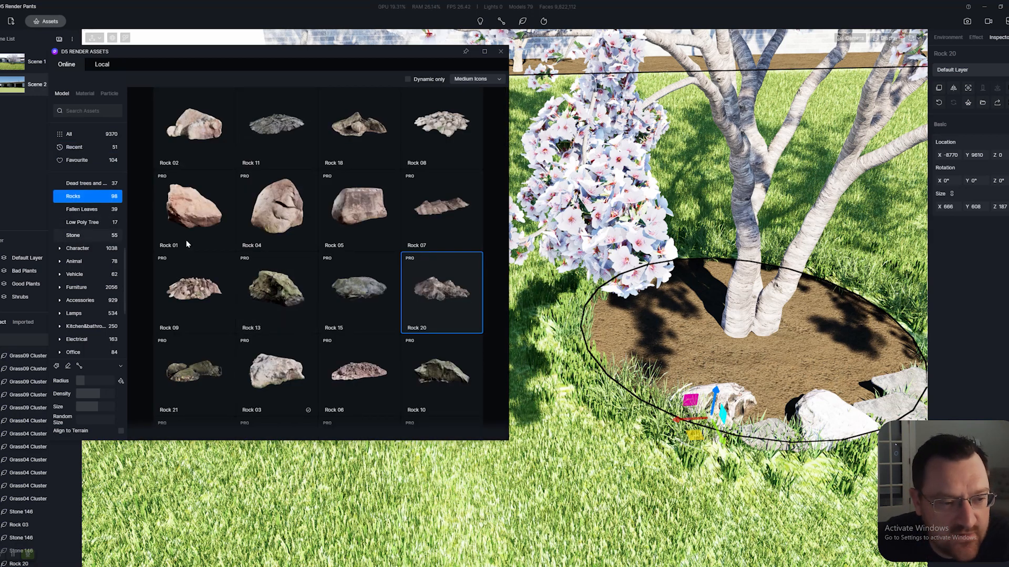
left_click(87, 235)
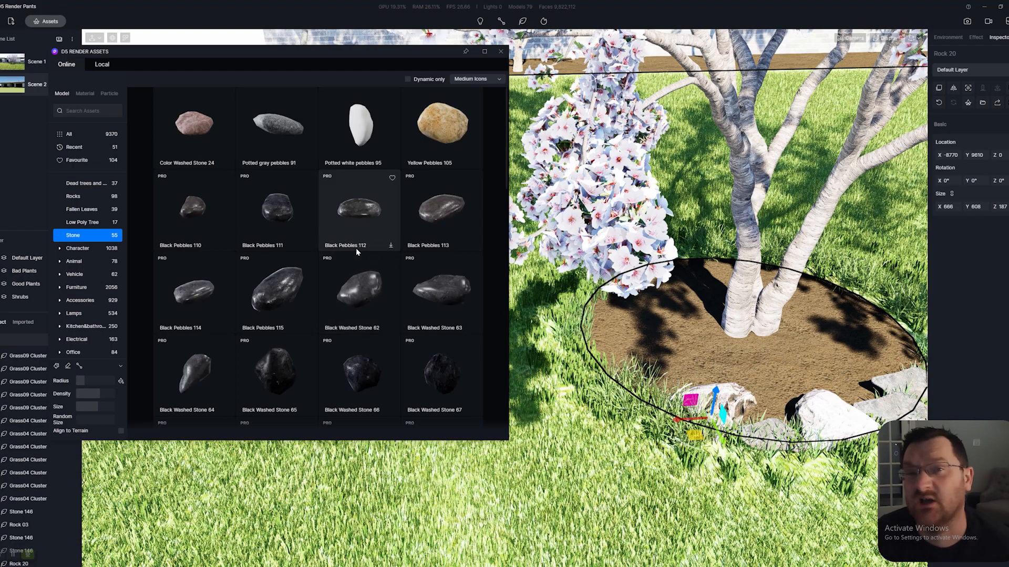
left_click(73, 197)
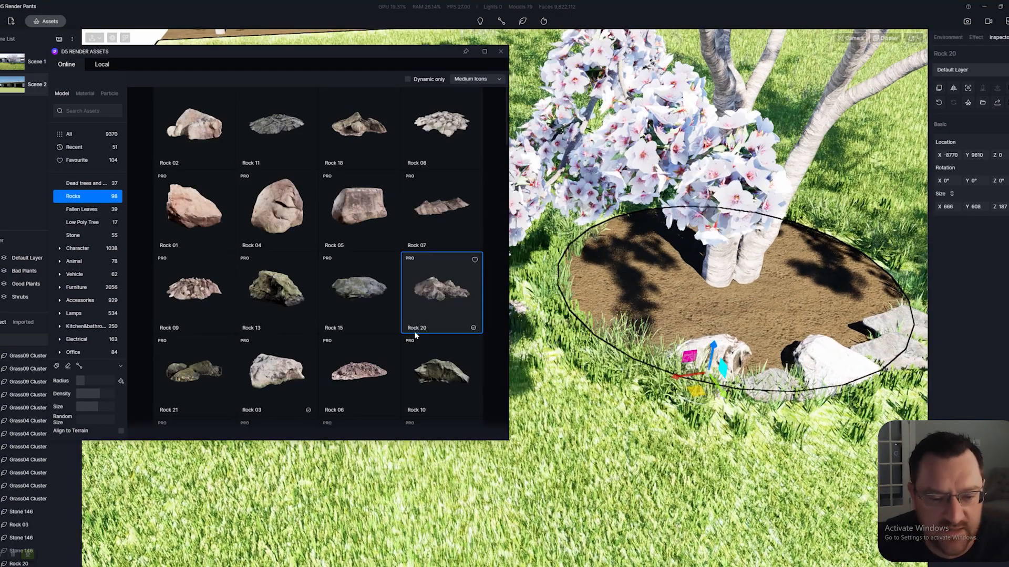
scroll(378, 336, "down", 4)
left_click(287, 211)
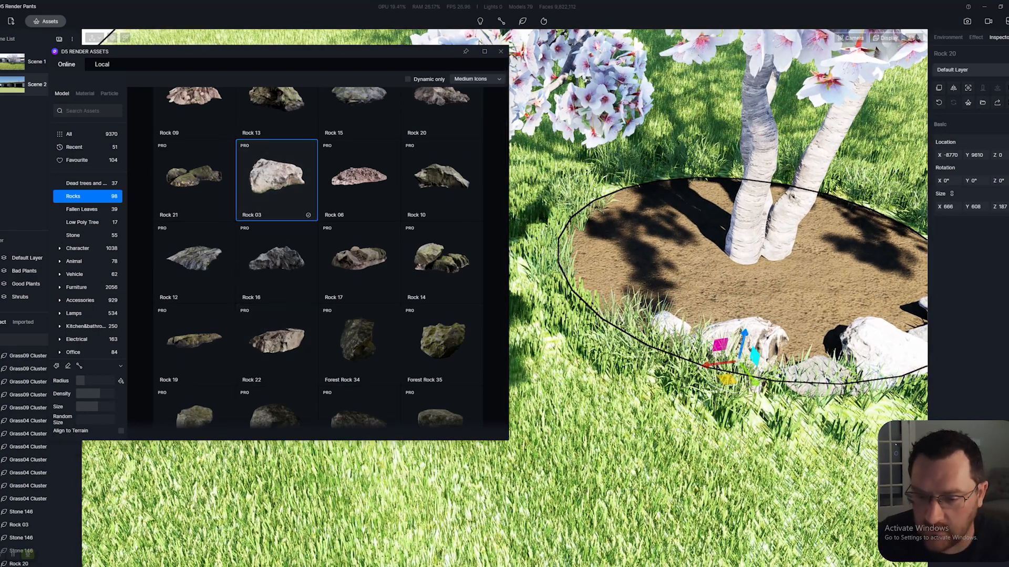
left_click(663, 340)
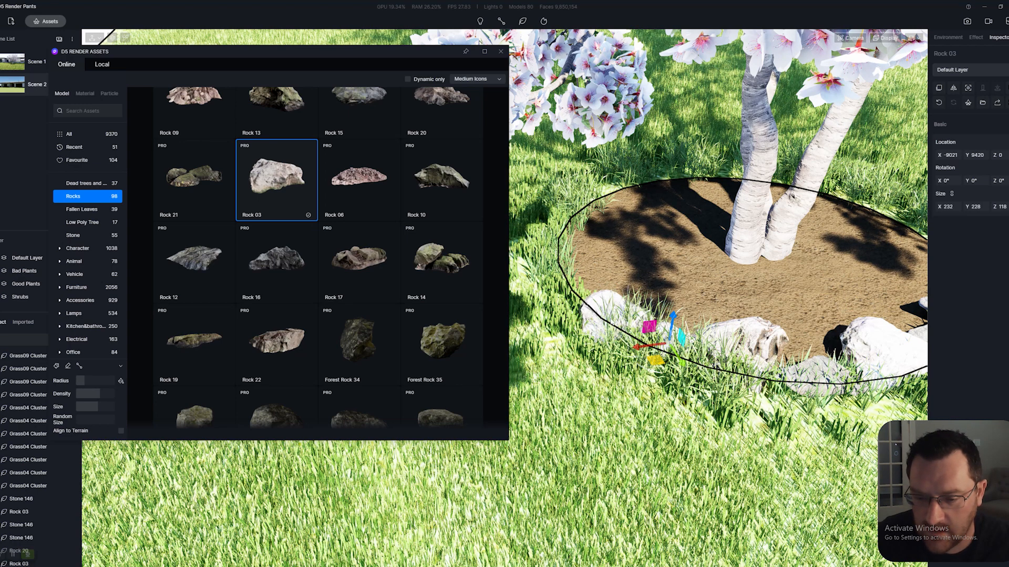
left_click(608, 319)
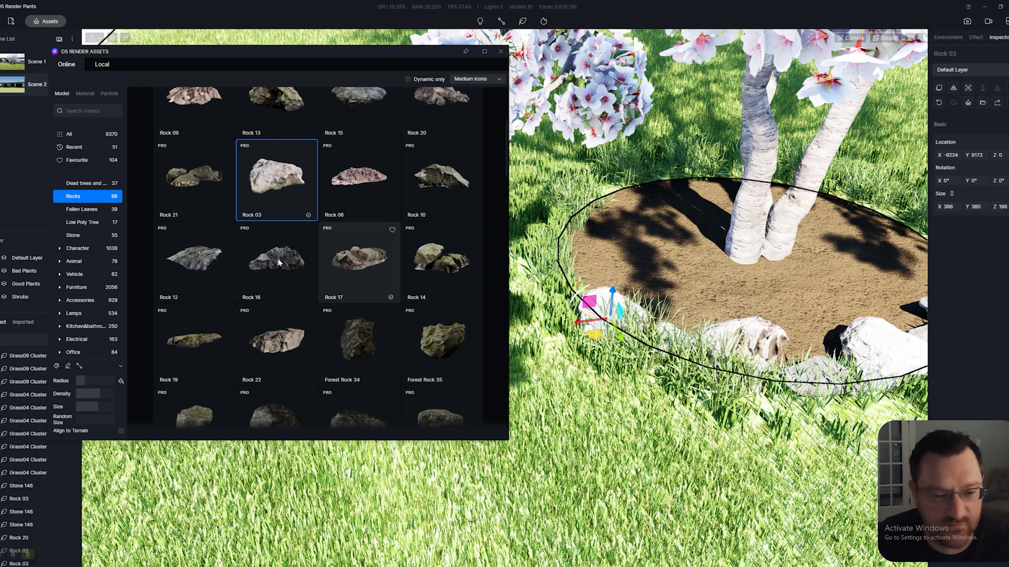
Step: Place a Stone 125 at the opposite end of the rock row from the small Rock 03 pair and end placement
scroll(336, 276, "down", 6)
scroll(368, 271, "down", 3)
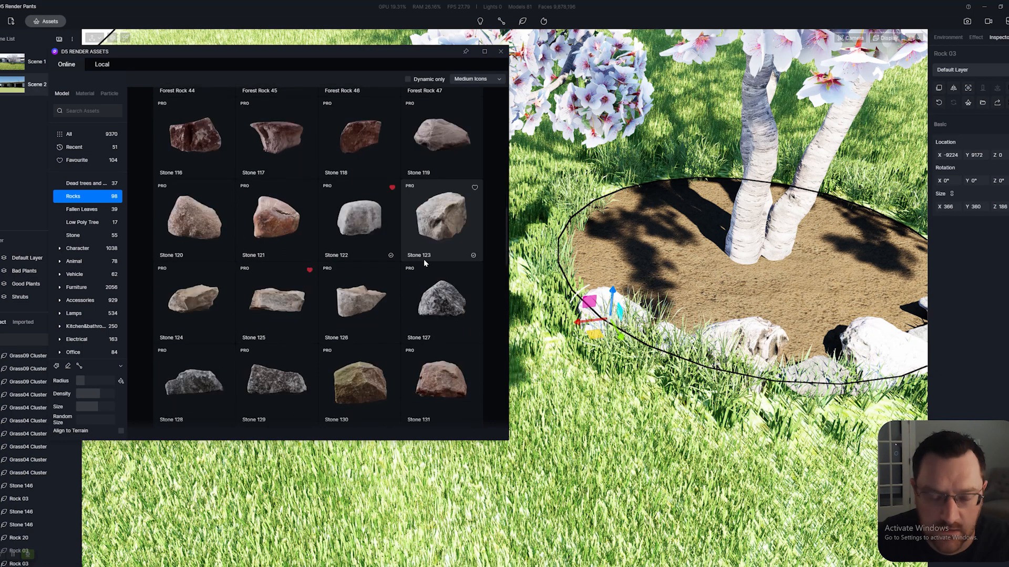
left_click(283, 216)
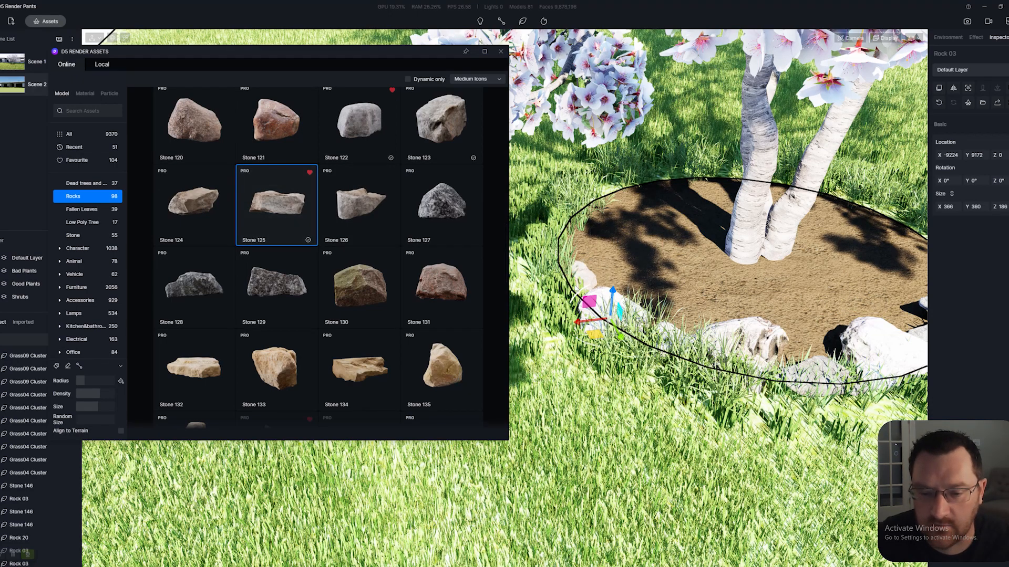
key("d")
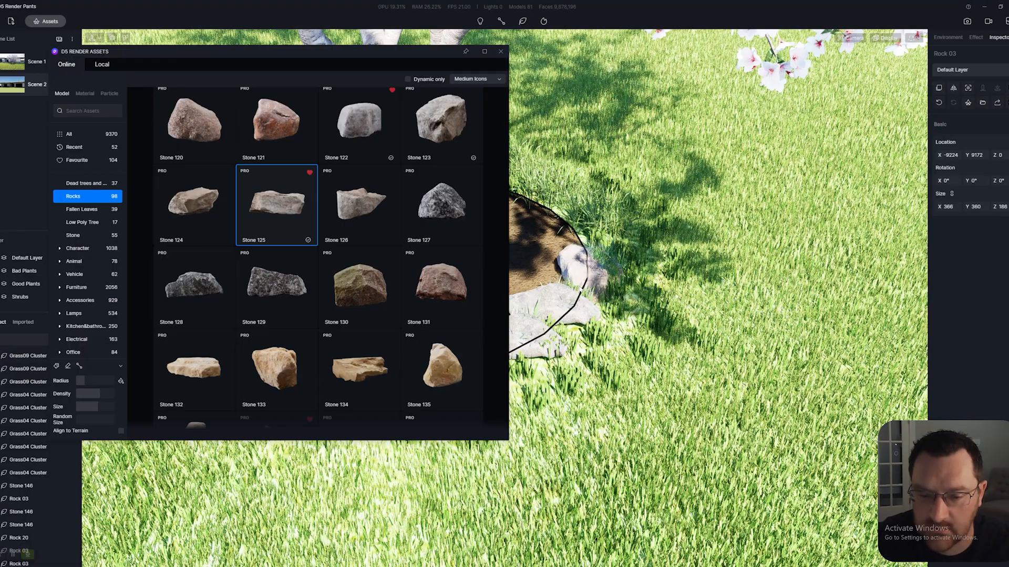
left_click(586, 292)
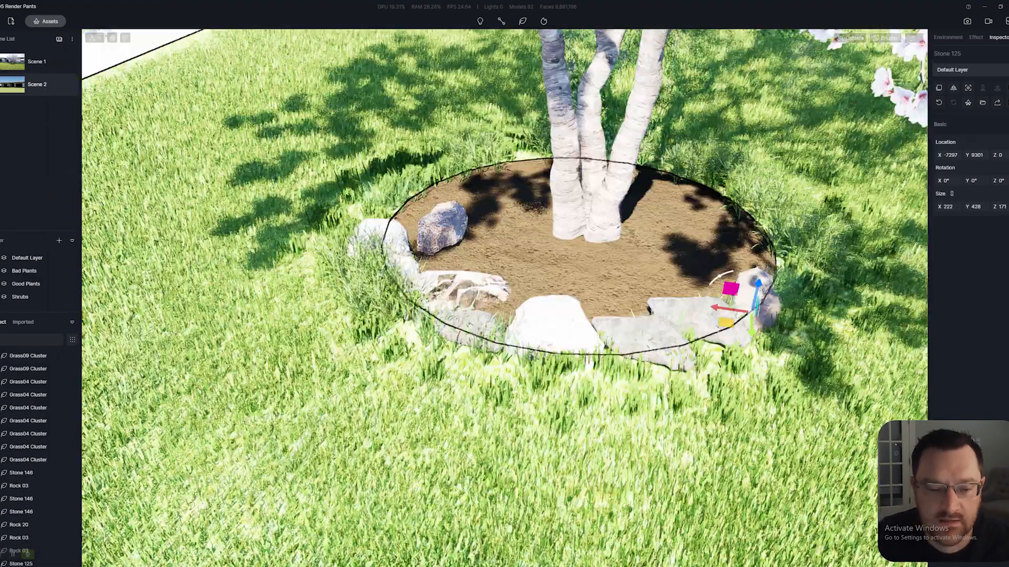
right_click_drag(402, 248, 196, 242)
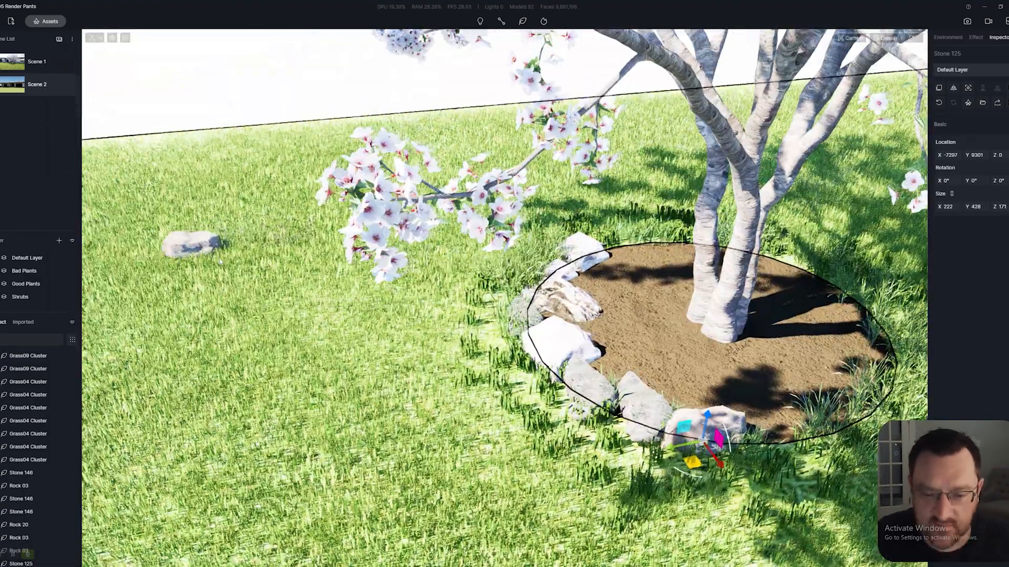
key("Escape")
Step: Copy five of the placed rocks, from the large Rock 03 to the small one, rotated onto the tree bed's bare far side
right_click_drag(481, 267, 599, 266)
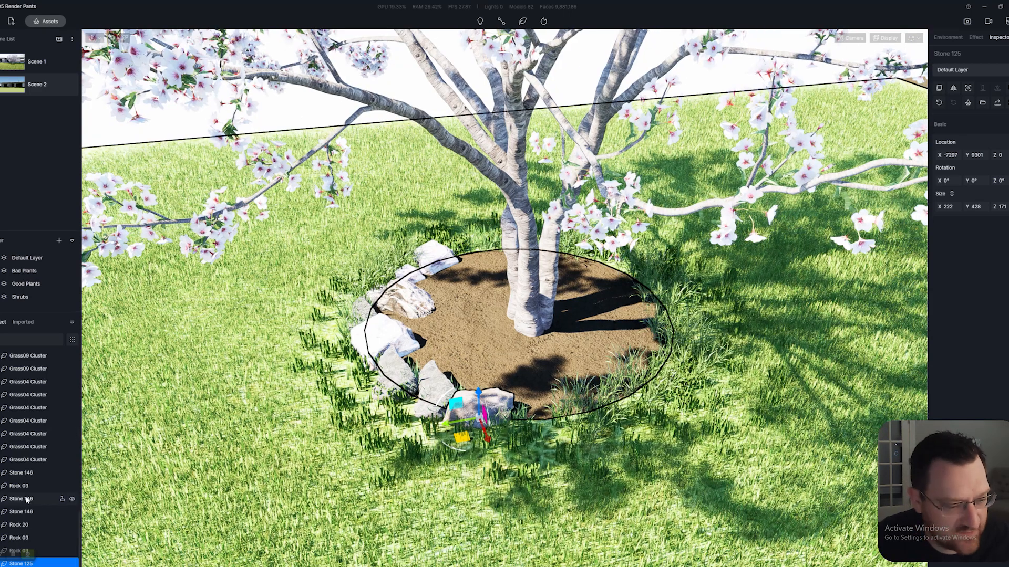
left_click(23, 486)
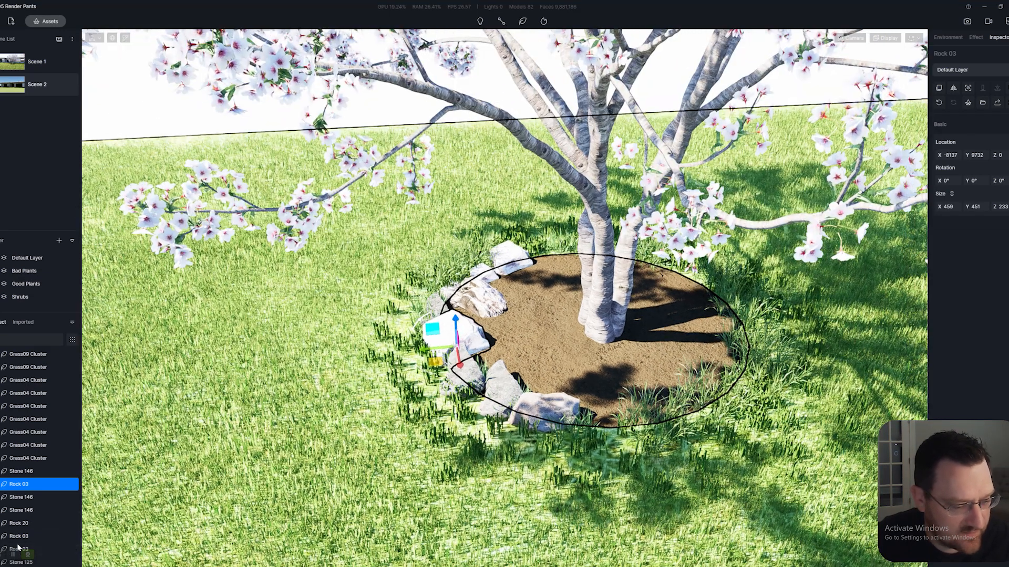
left_click(65, 539, "shift")
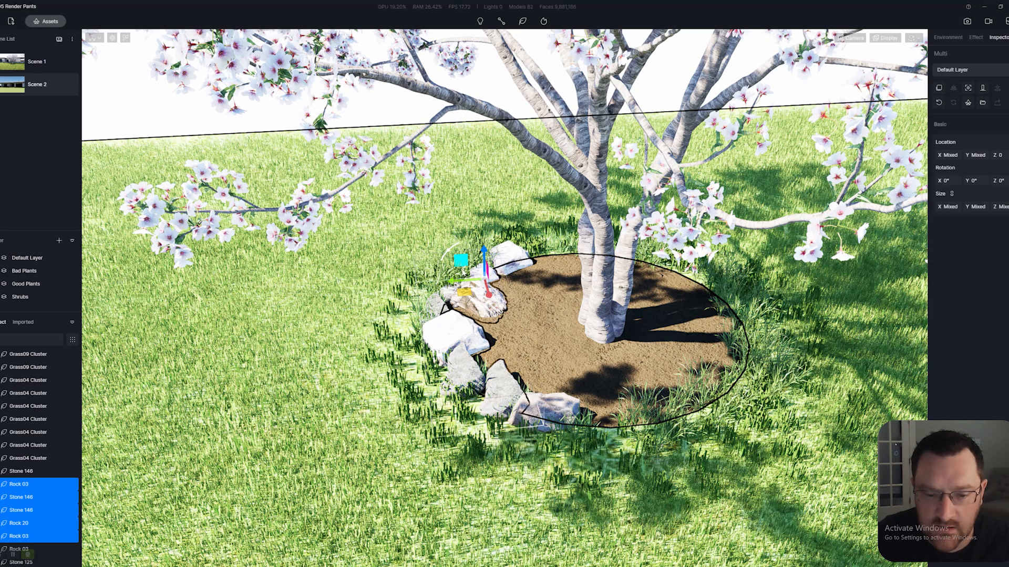
left_click_drag(454, 283, 776, 351)
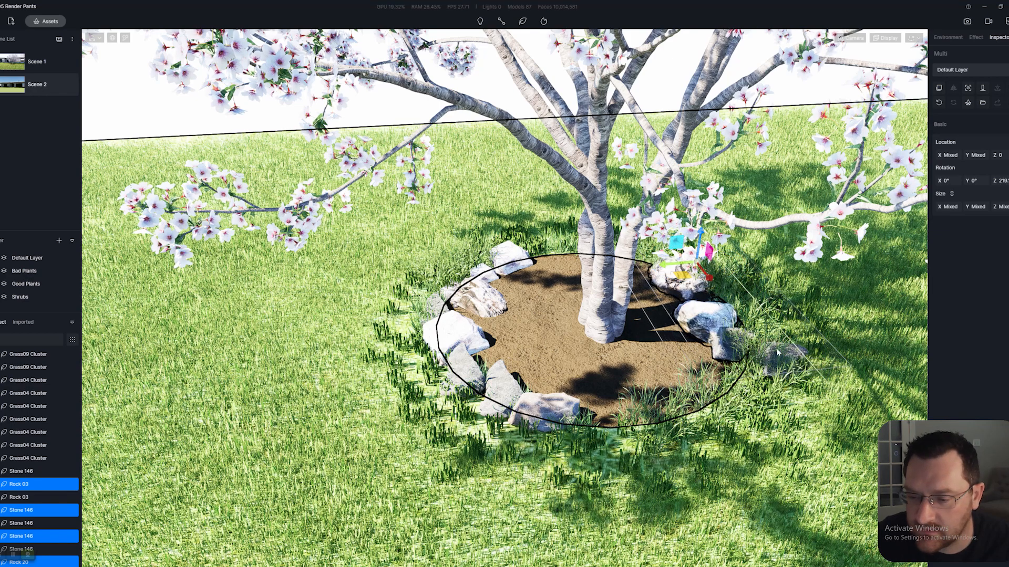
middle_click_drag(731, 304, 648, 309)
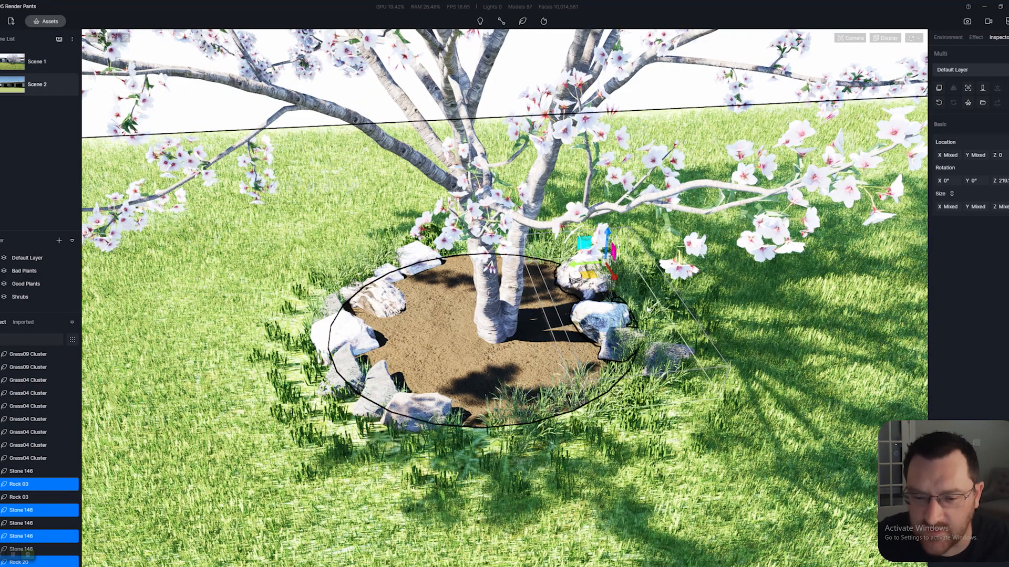
Step: Move the copied outlying Stone 146 in to the tree bed's edge and adjust the copied large Rock 03's position
left_click(663, 363)
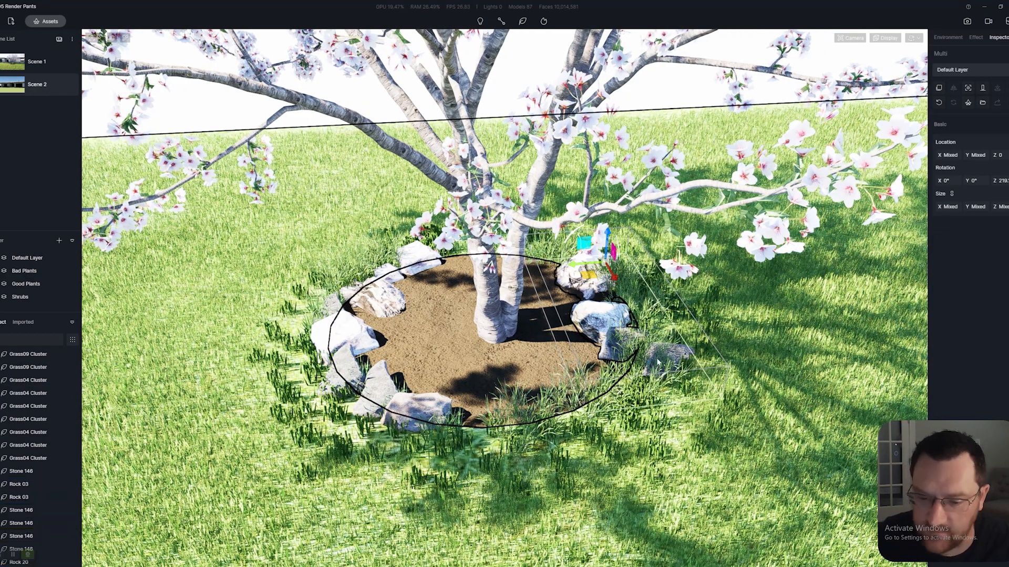
left_click_drag(632, 392, 640, 395)
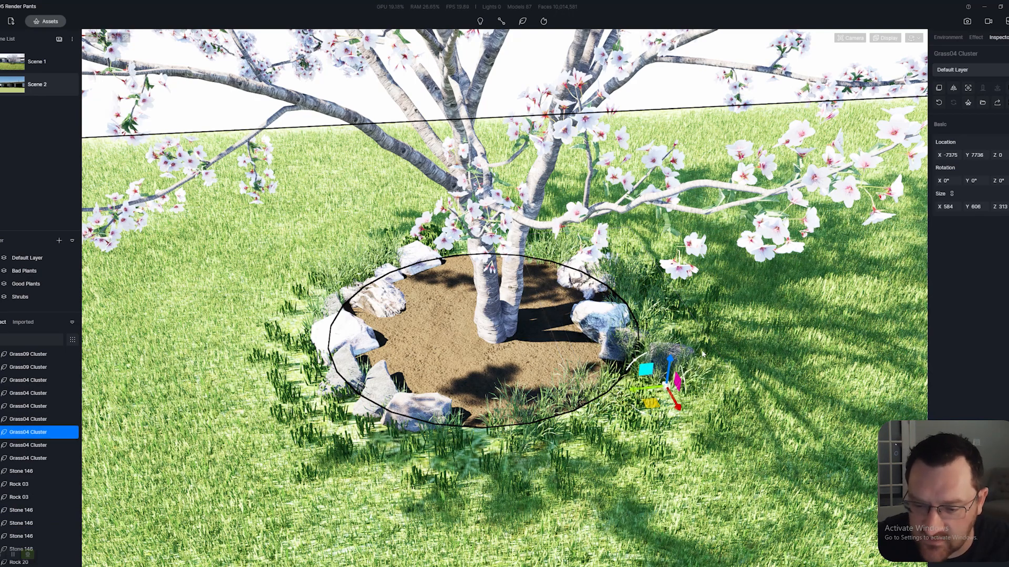
left_click(694, 355)
scroll(683, 368, "up", 5)
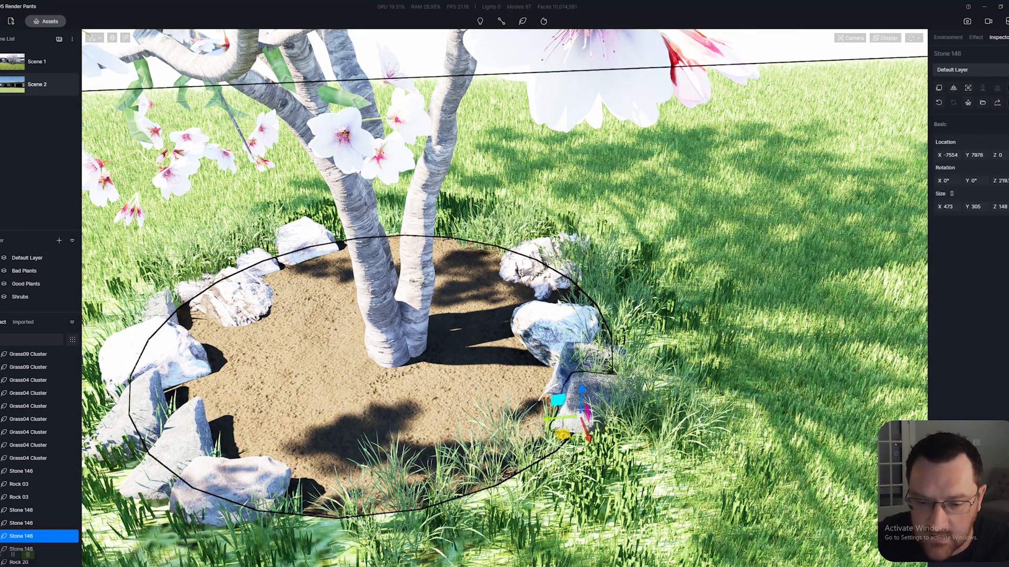
left_click(548, 321)
left_click_drag(524, 339, 565, 337)
Step: Examine the rock-edged tree bed from the lawn, from Scene 2 and from closer angles toward the house
scroll(520, 374, "down", 10)
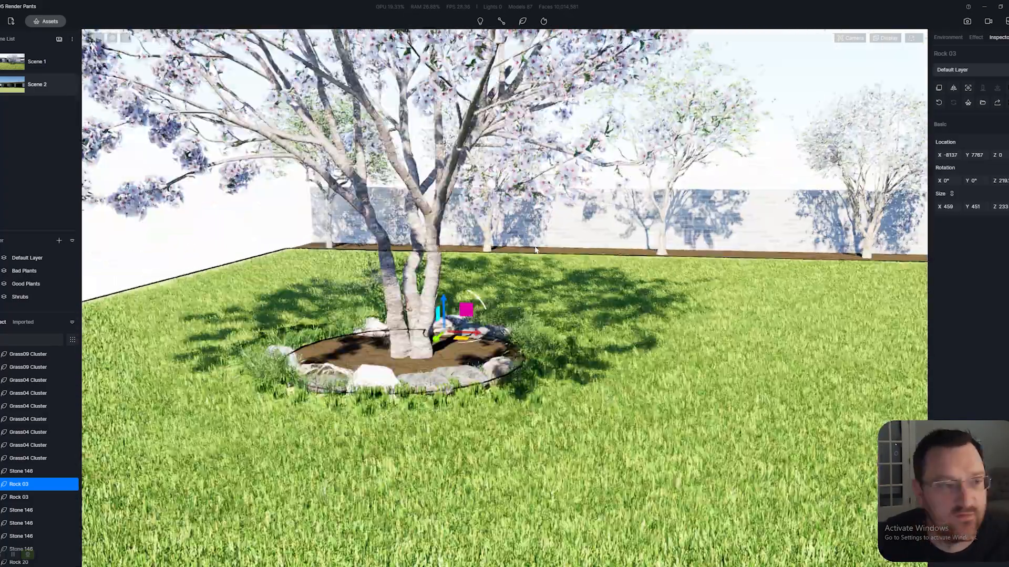
middle_click_drag(536, 250, 594, 231)
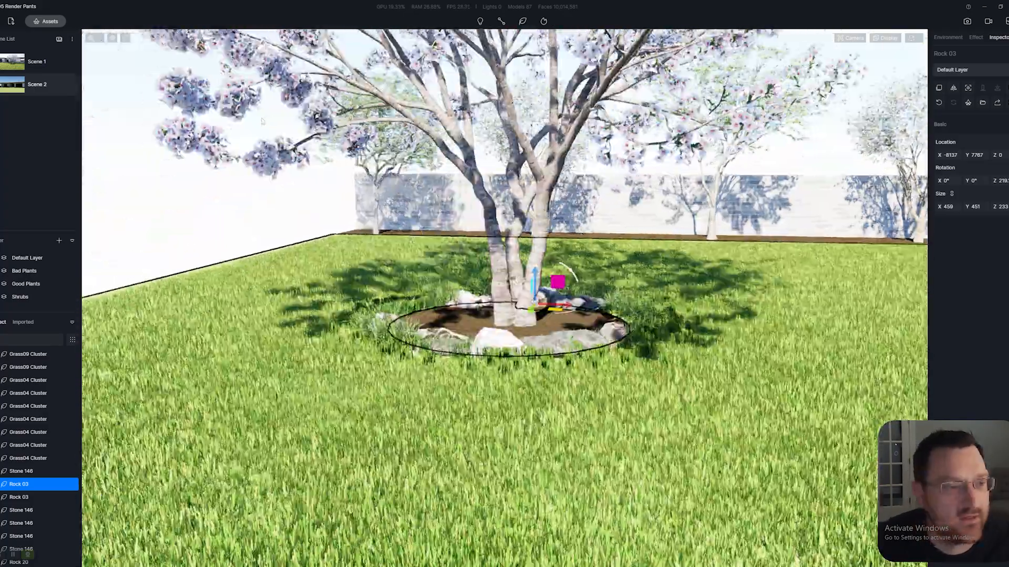
left_click(39, 87)
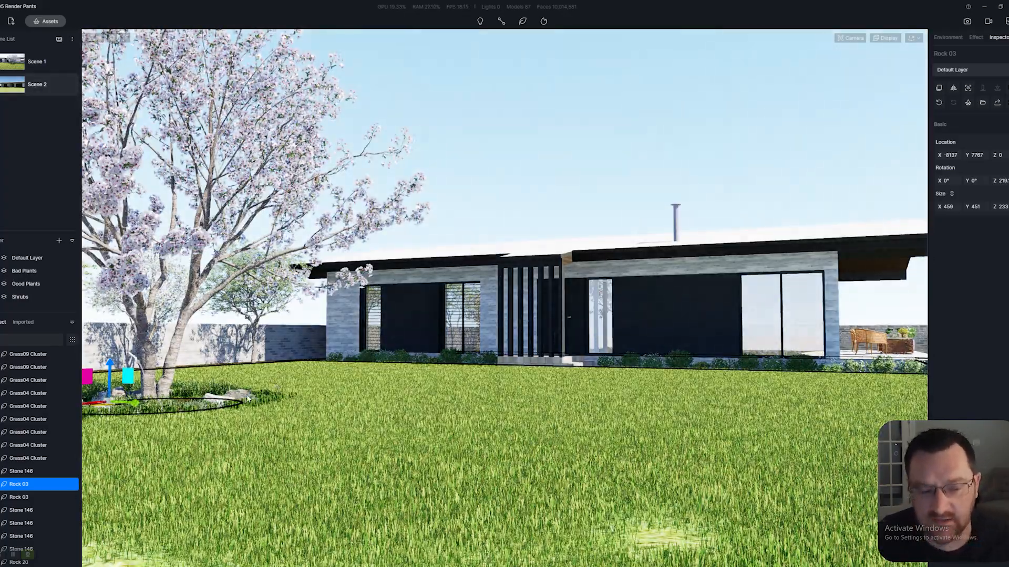
right_click_drag(403, 386, 273, 392)
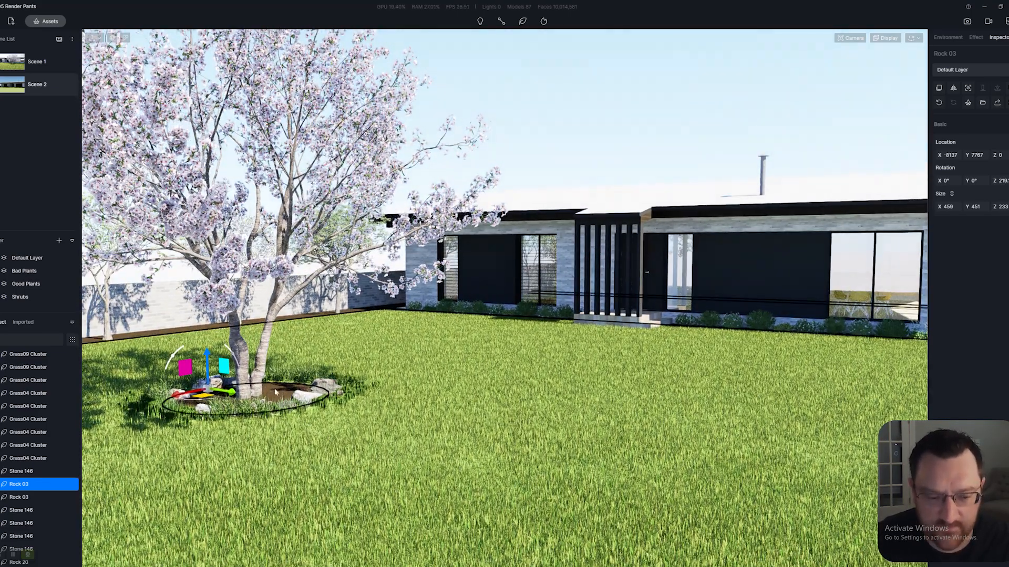
right_click_drag(349, 409, 478, 343)
scroll(340, 417, "up", 3)
scroll(340, 417, "down", 2)
key("d")
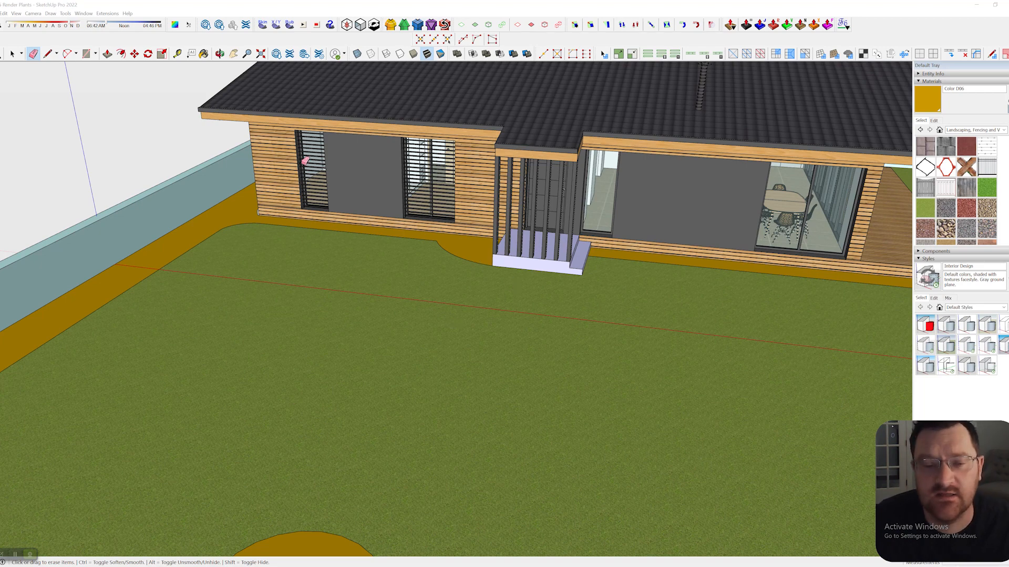
Step: Switch to the SketchUp model and examine the planting beds and lawn edge along the front of the house
key("space")
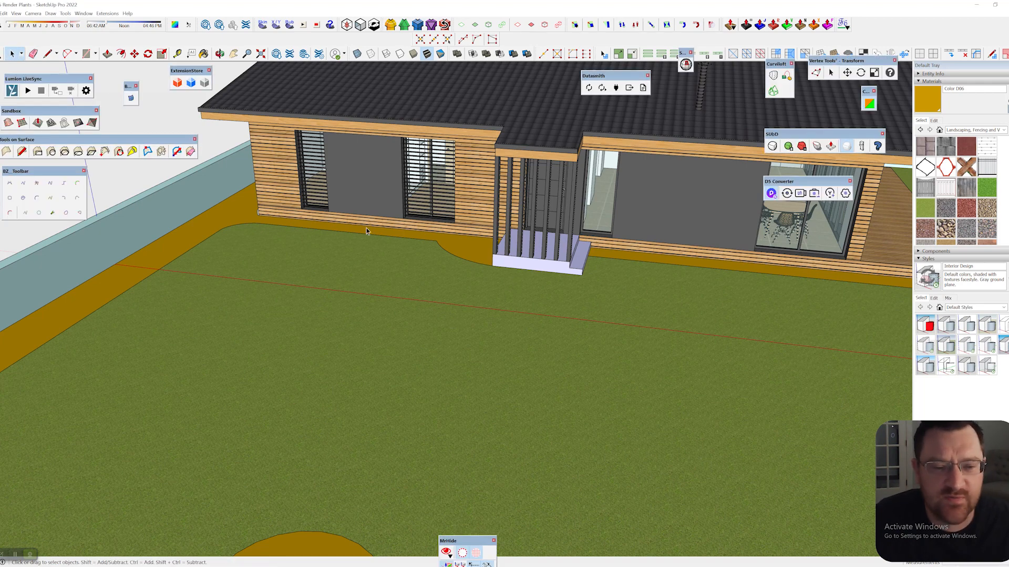
middle_click_drag(575, 277, 377, 300)
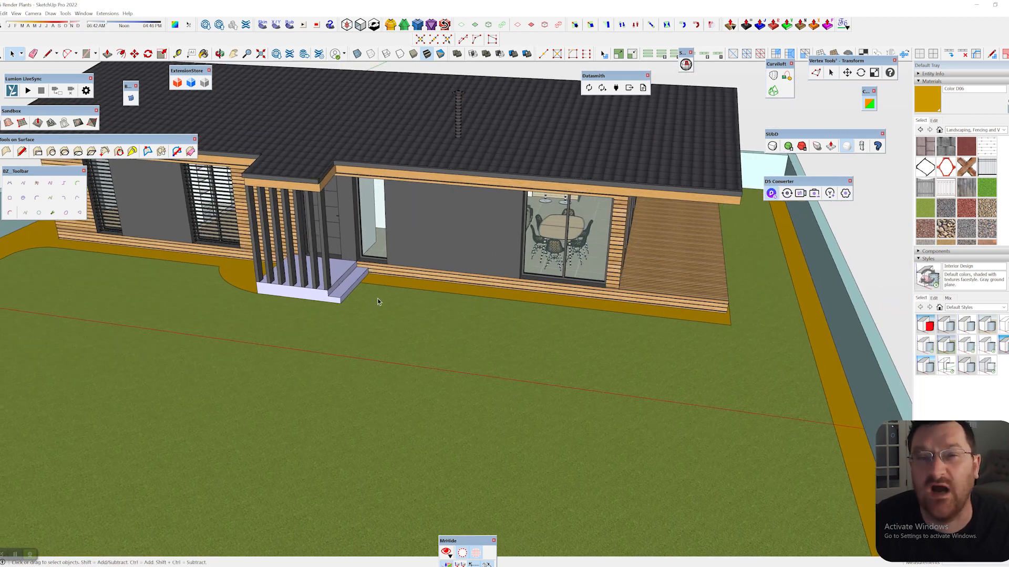
middle_click_drag(607, 310, 627, 295)
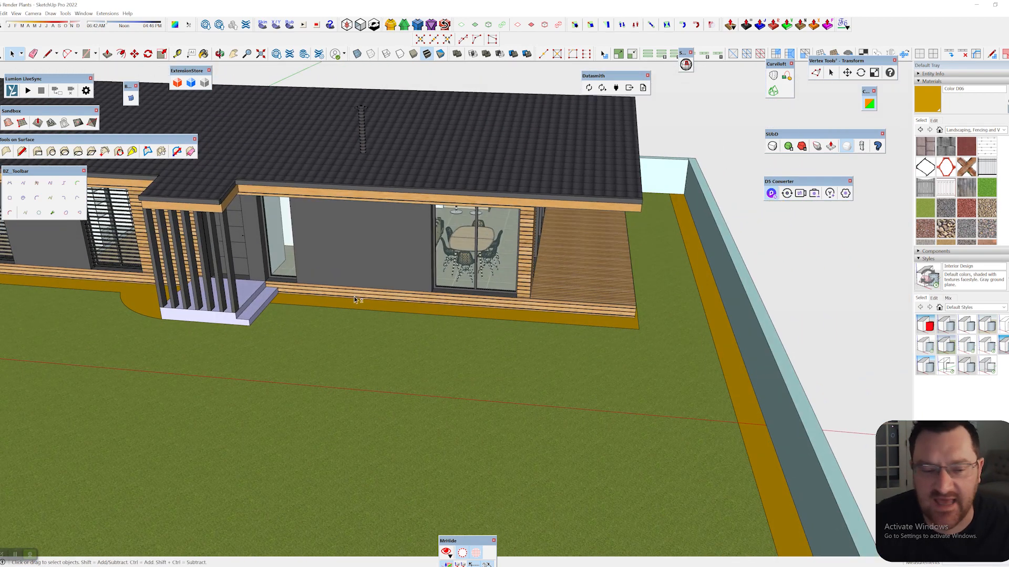
middle_click_drag(356, 299, 462, 332)
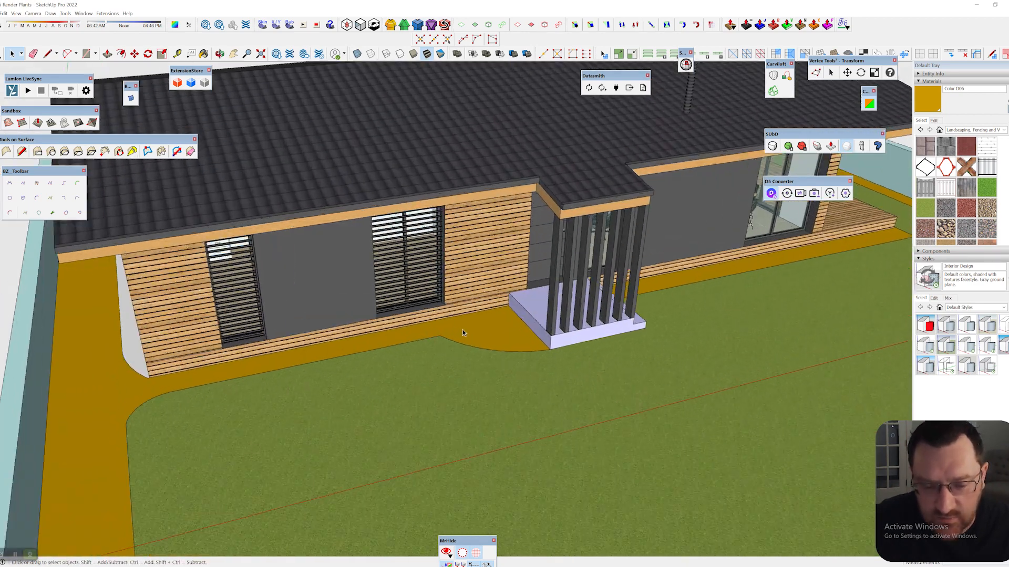
Step: Examine the curved bed beside the porch in SketchUp, and return to D5 Render at the same bed
scroll(461, 334, "up", 2)
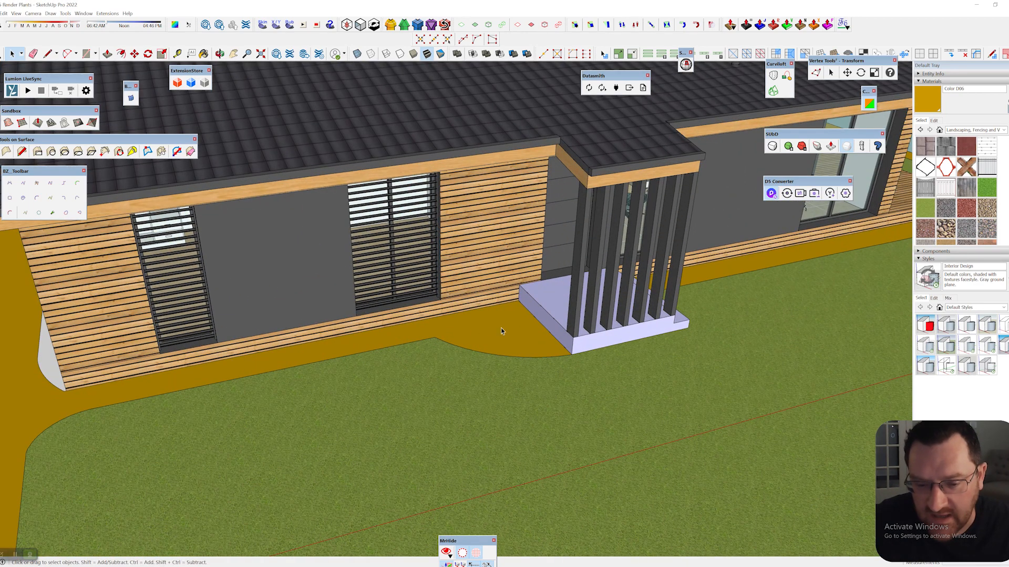
middle_click_drag(559, 344, 460, 276)
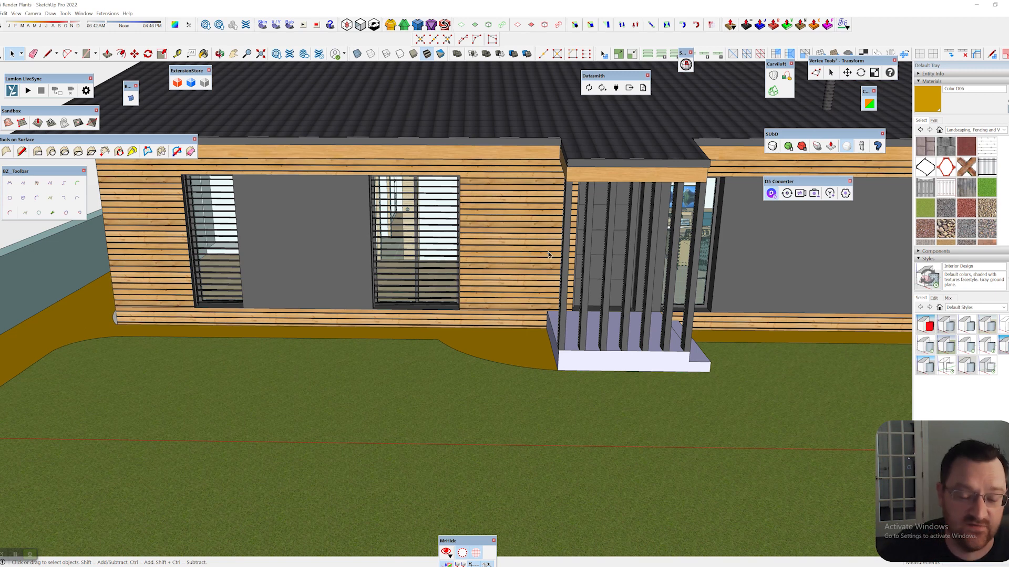
key("alt+Tab")
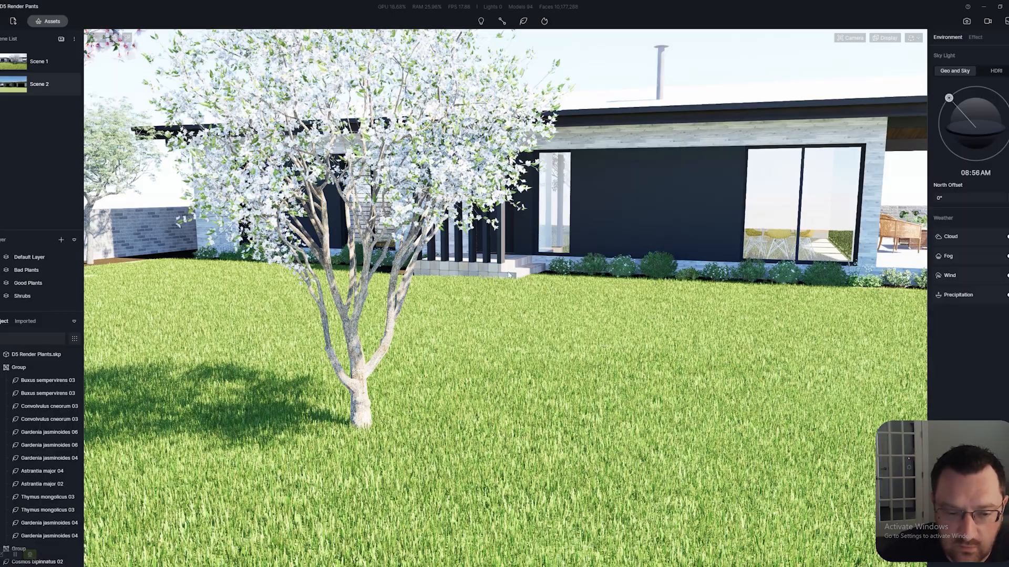
middle_click_drag(508, 275, 536, 281)
scroll(489, 274, "up", 8)
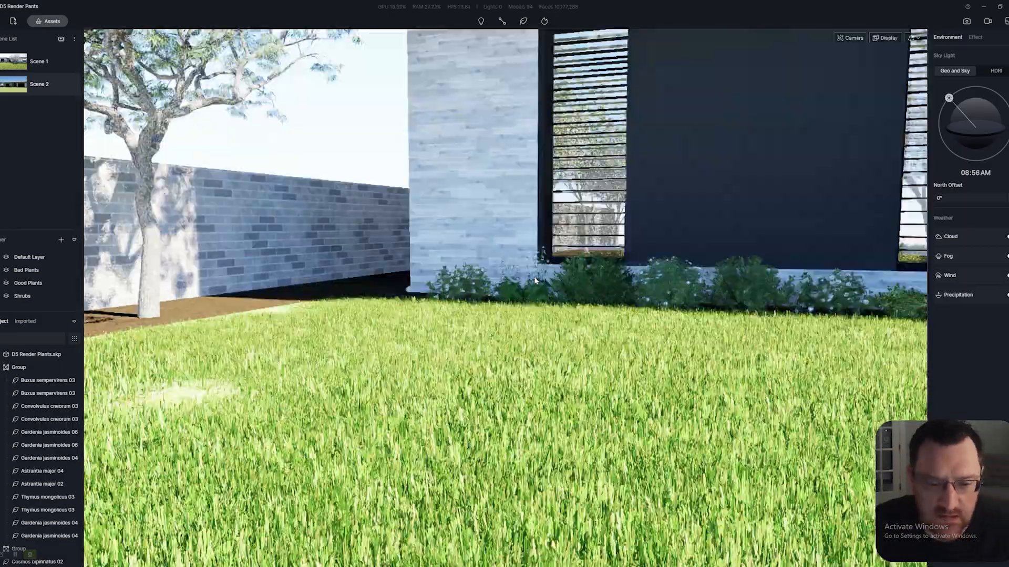
right_click_drag(534, 281, 579, 311)
key("d")
key("d")
key("a")
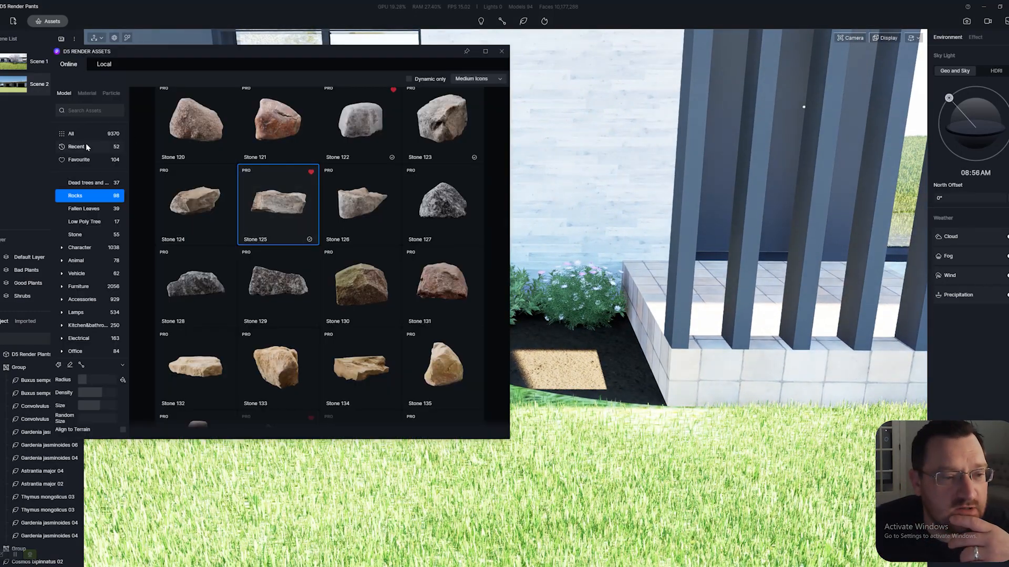
Step: Choose Perovskia atriplicifolia 05 from the favourite models and scale it up for placement in the bed beside the porch
left_click(87, 147)
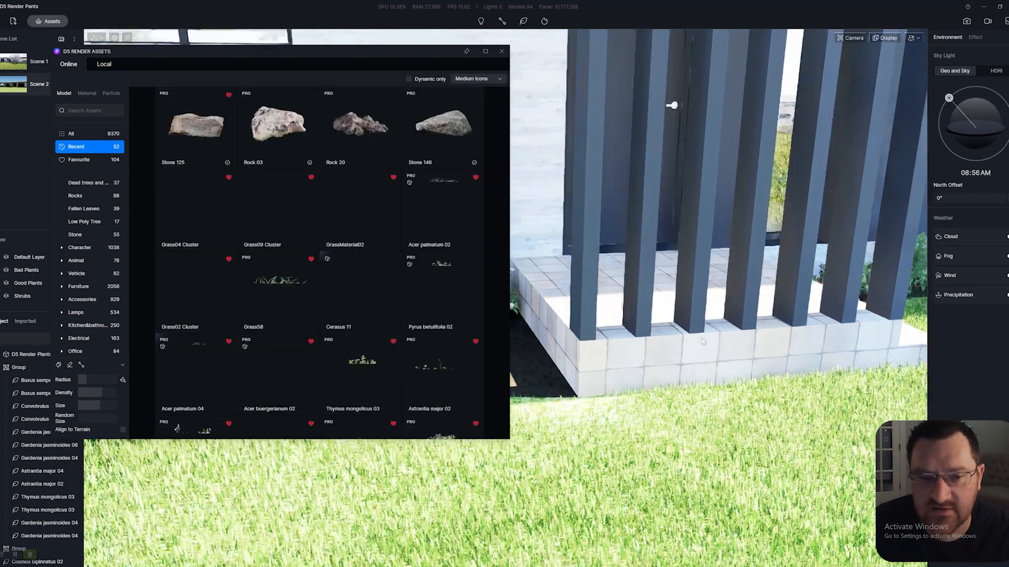
scroll(416, 301, "down", 10)
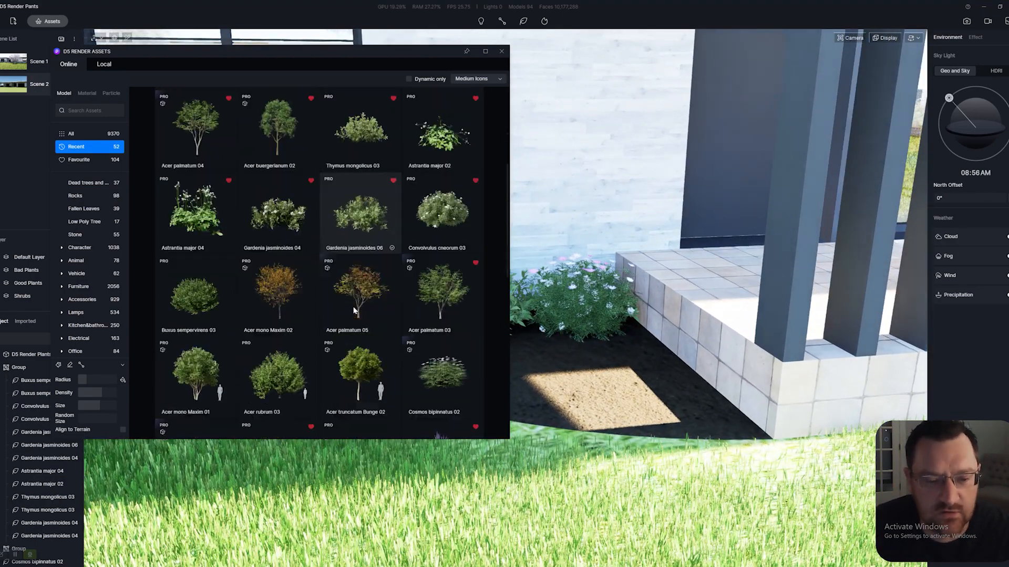
scroll(354, 307, "down", 5)
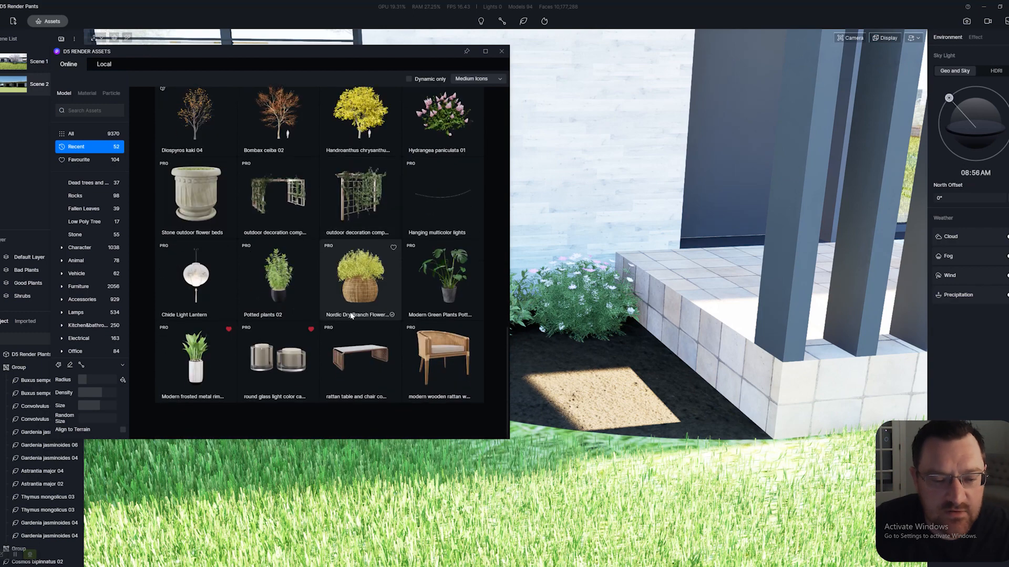
left_click(86, 160)
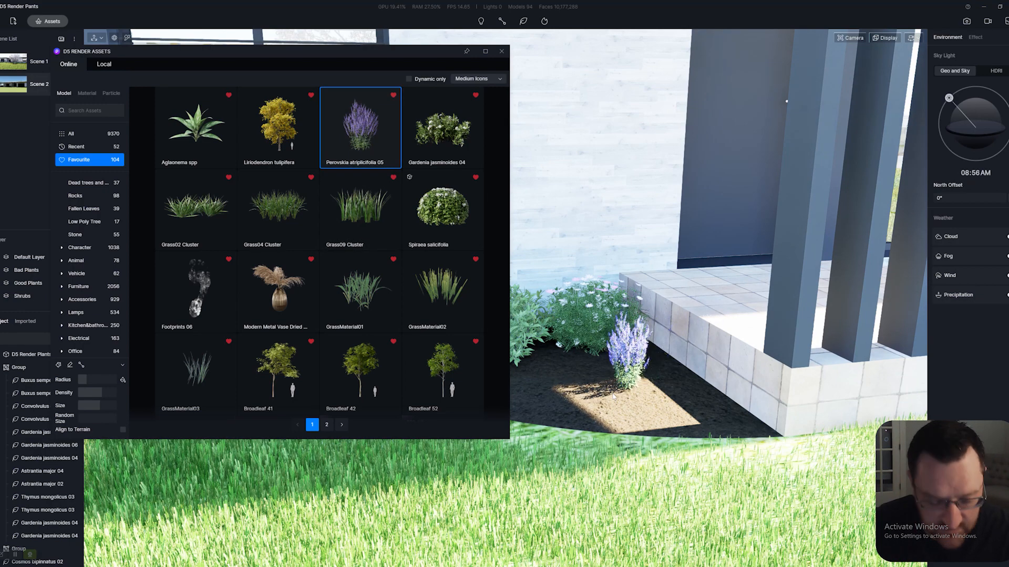
key("Up")
key("Up")
key("Up")
key("Up")
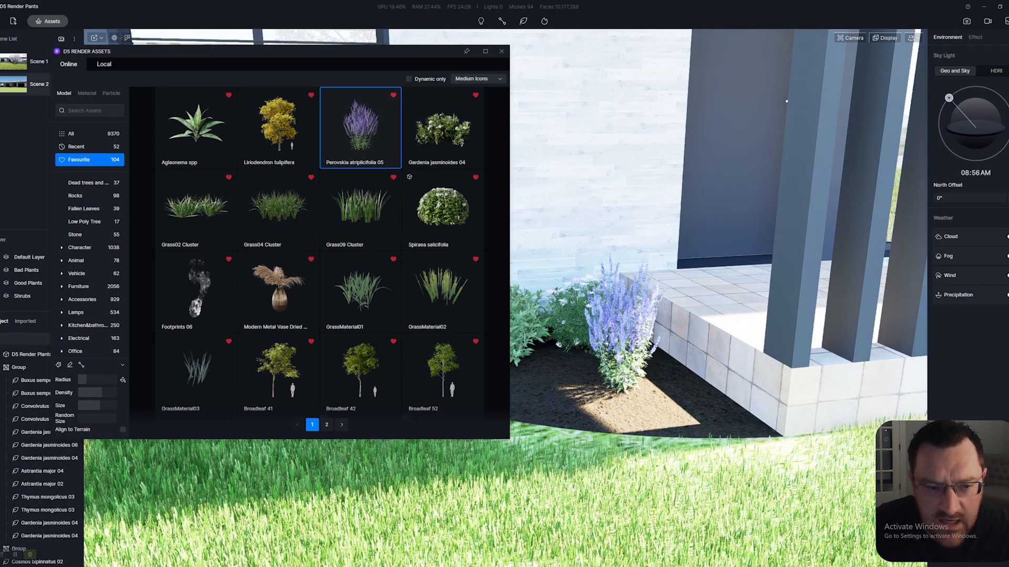
Step: Place the enlarged Perovskia near the porch edge, toward the front of the curved bed
scroll(625, 394, "up", 2)
key("w")
key("a")
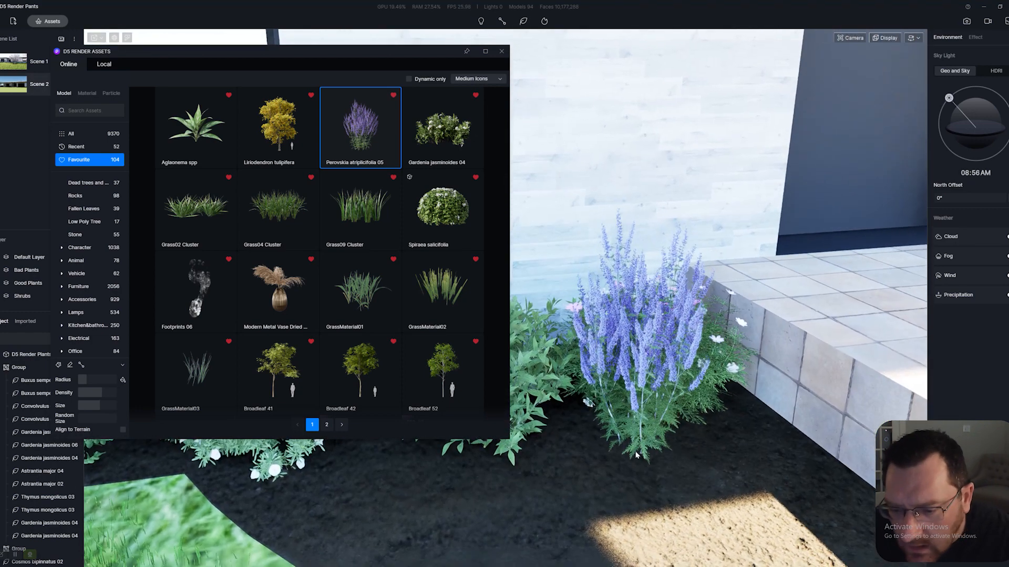
key("d")
key("s")
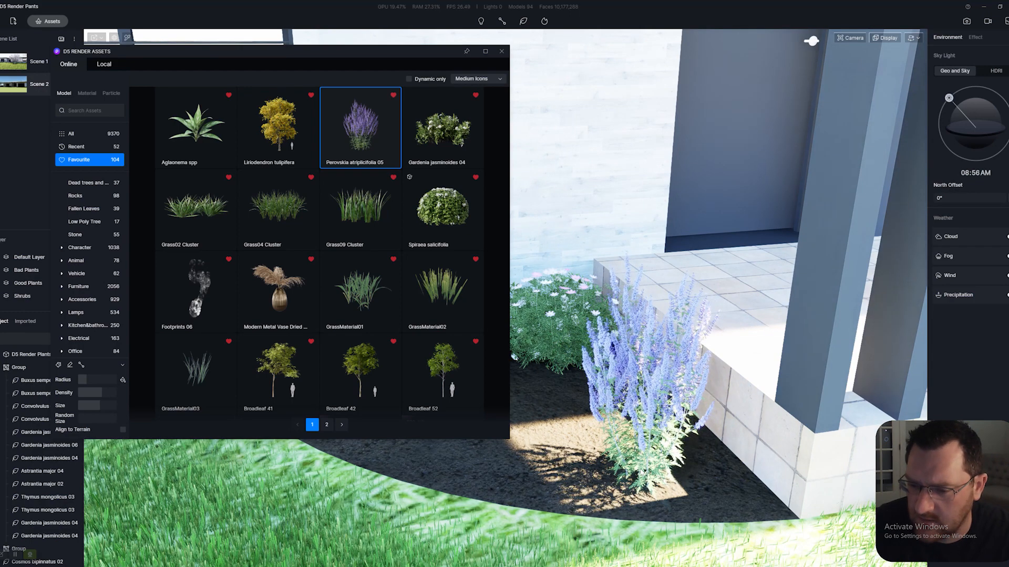
left_click(604, 454)
middle_click_drag(574, 457, 603, 456)
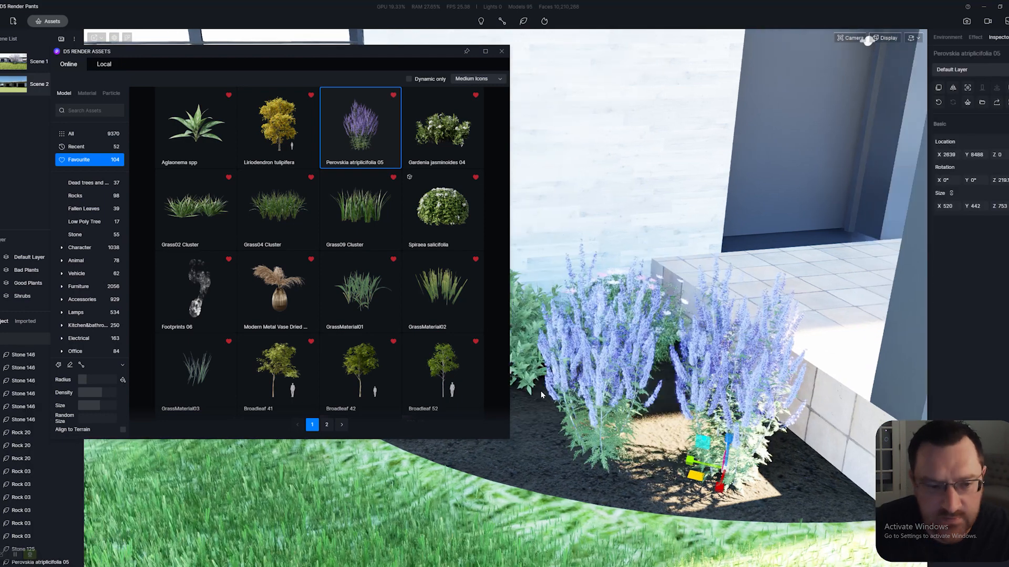
Step: Place a second Perovskia atriplicifolia 05 further along the bed, away from the porch
scroll(607, 447, "down", 3)
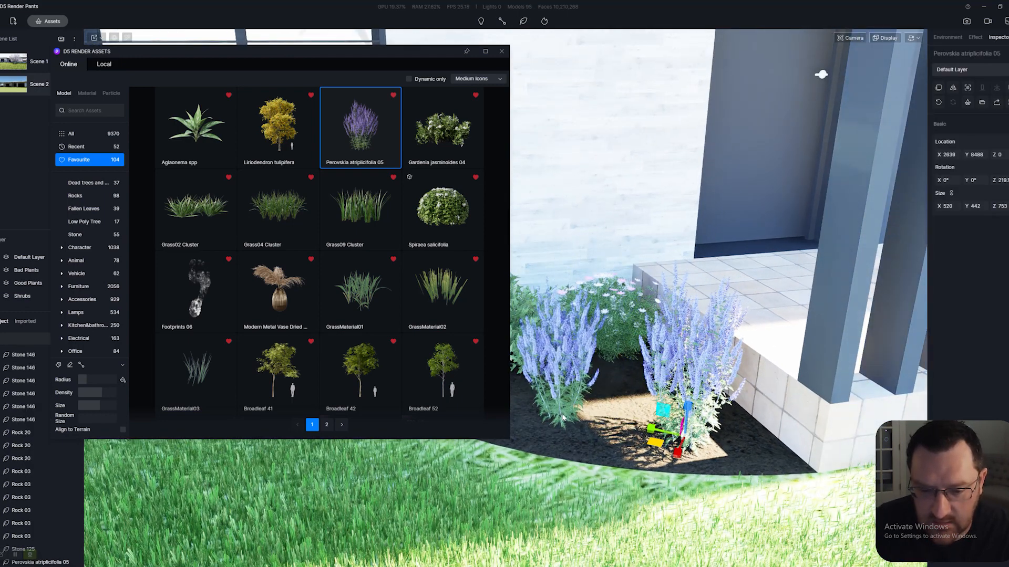
scroll(604, 418, "up", 3)
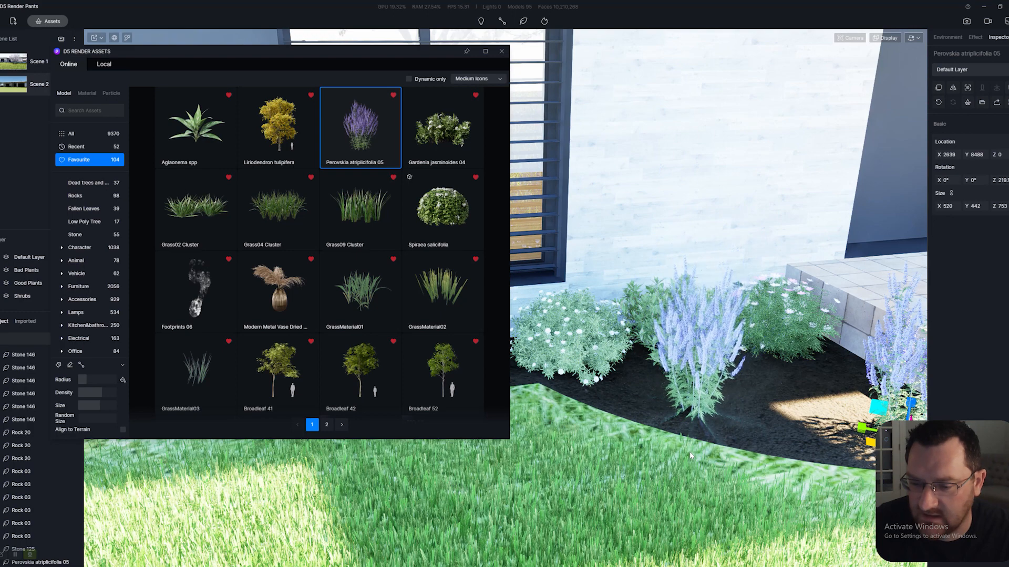
left_click(662, 410)
middle_click_drag(710, 423, 568, 395)
Step: Download Astrantia major 07 and Consolida ajacis 04 from the favourite models, and ready the Consolida for placement in the bed
scroll(380, 355, "down", 14)
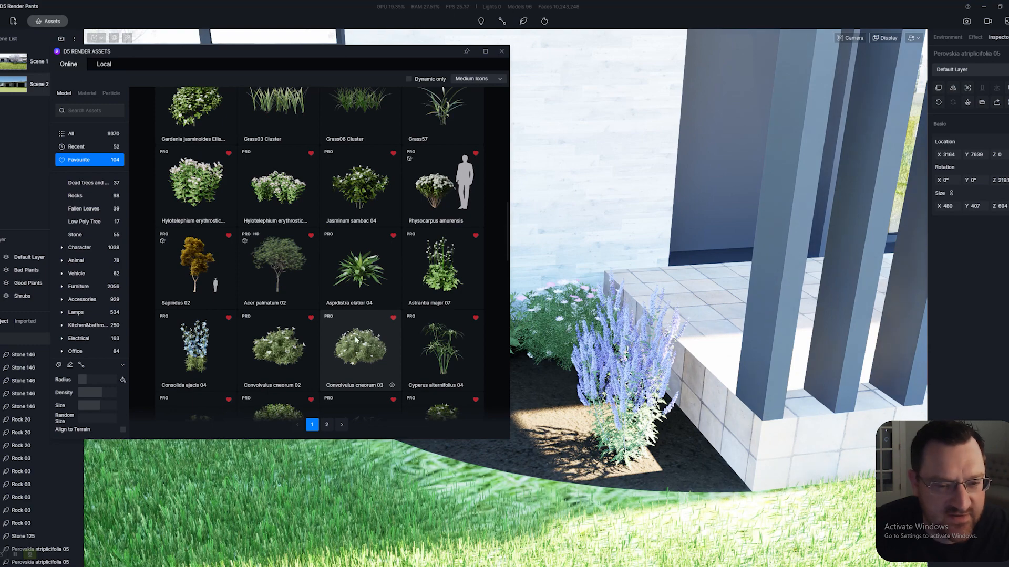
key("a")
left_click(442, 280)
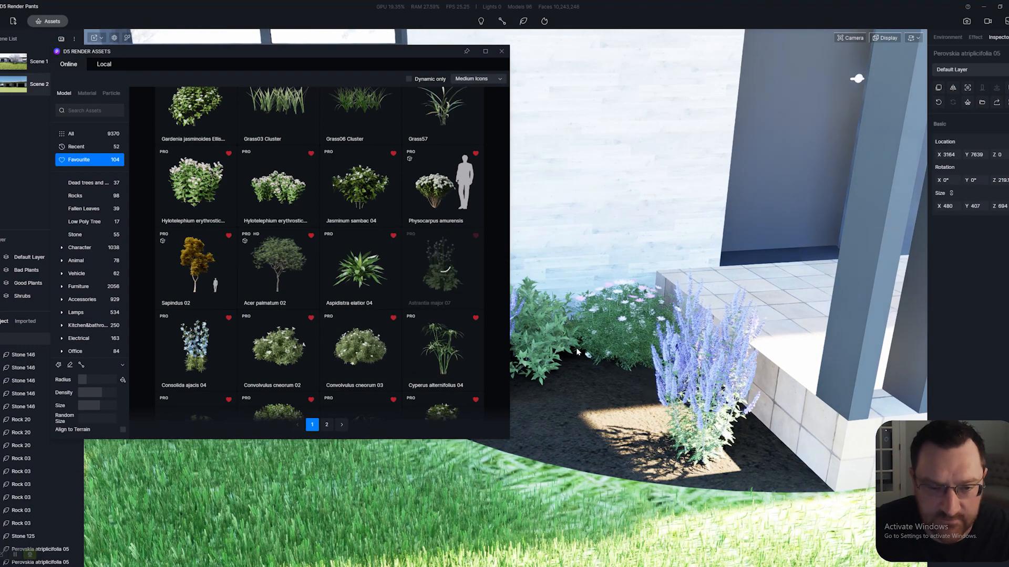
key("s")
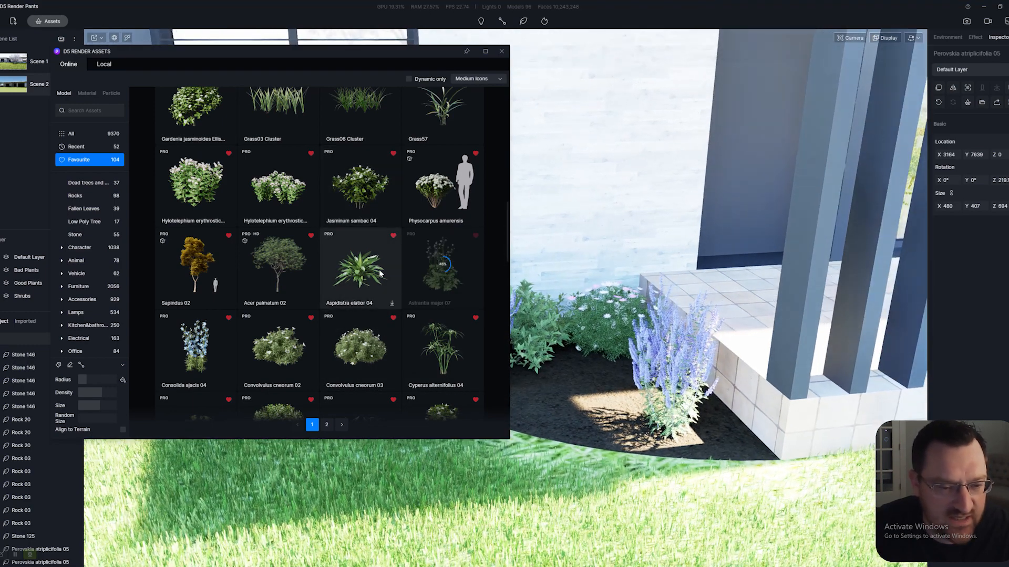
key("w")
left_click(198, 354)
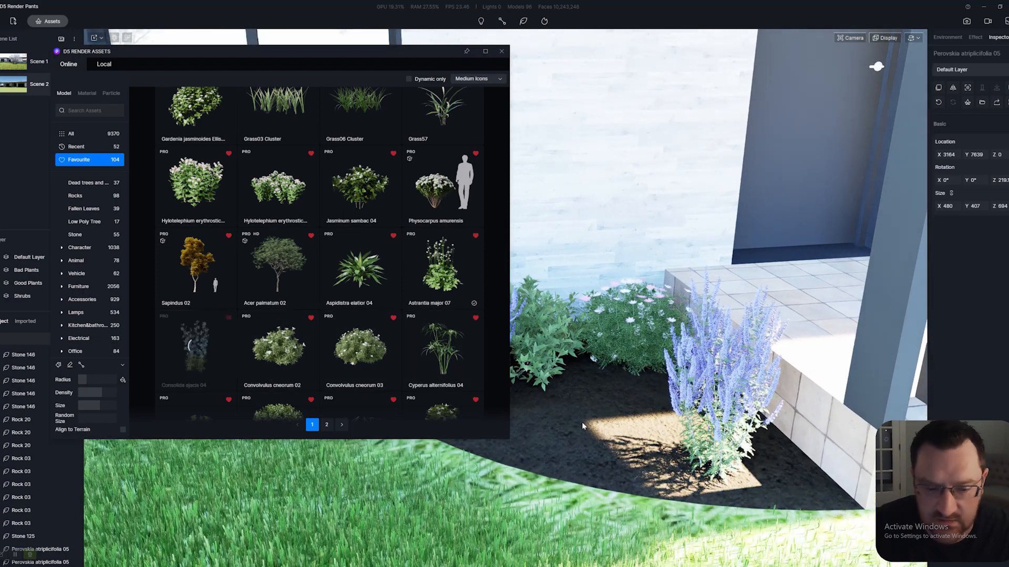
key("s")
key("a")
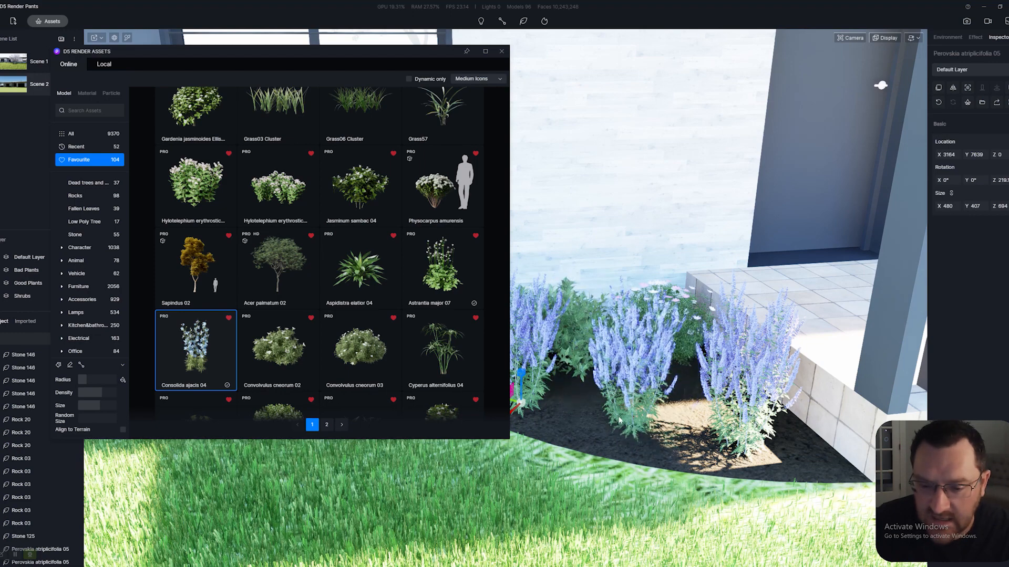
Step: Place two Consolida ajacis 04 plants between the two Perovskias and rotate the second one to 180° about Z
left_click(619, 423)
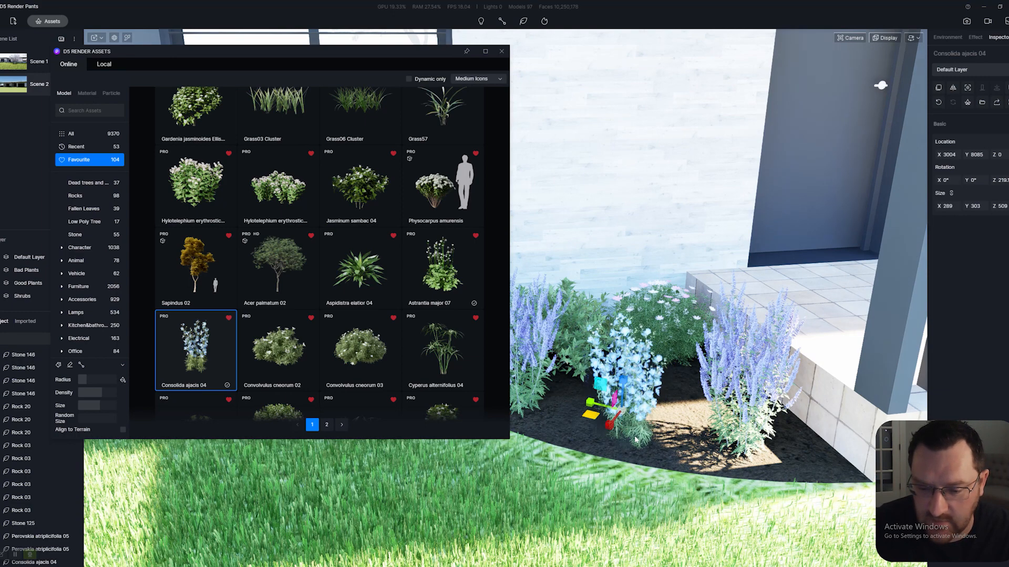
left_click(645, 441)
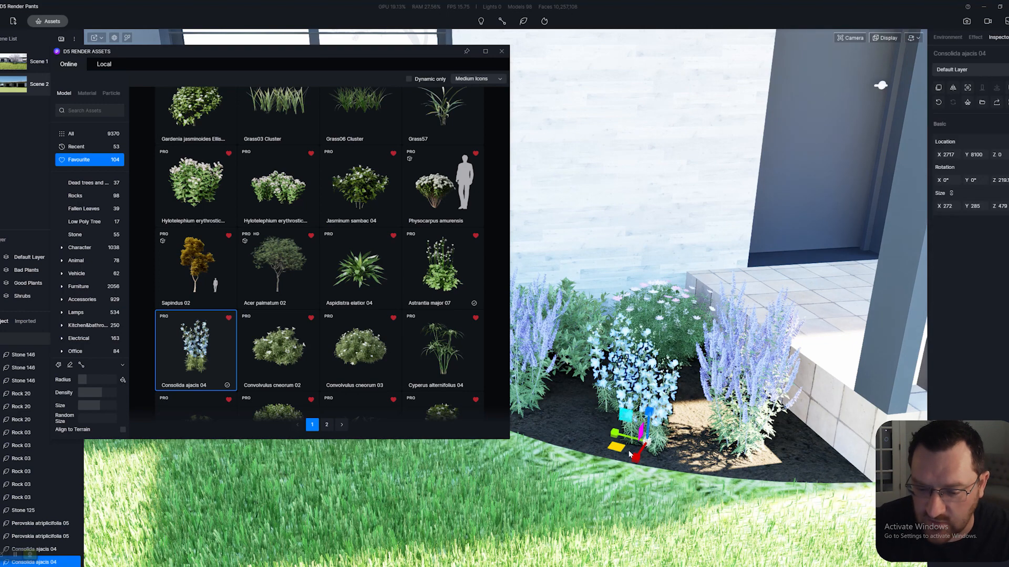
key("space")
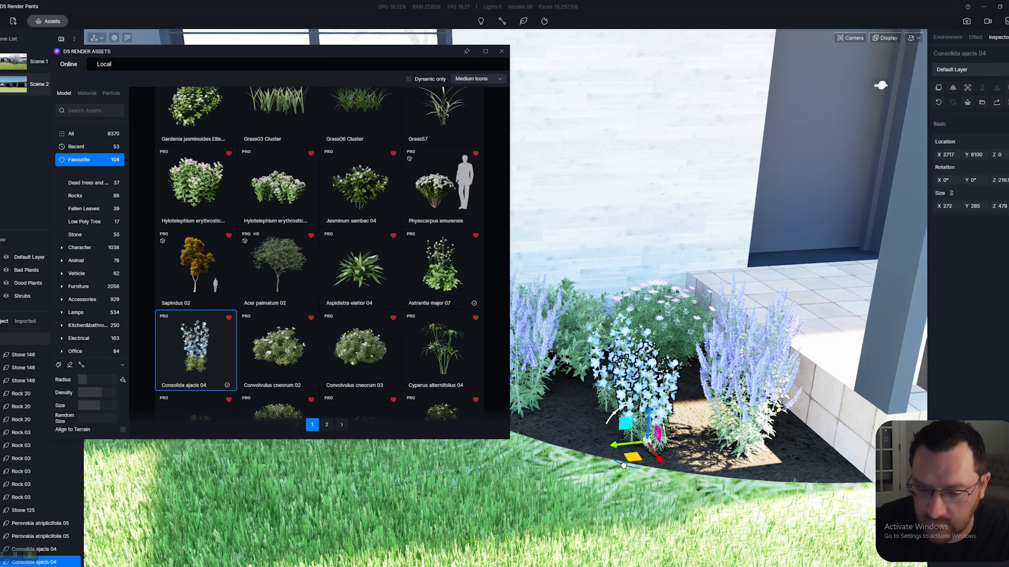
left_click_drag(623, 466, 661, 467)
Step: Place two Consolida ajacis 02 plants around the Consolida ajacis 04 pair, and download Consolida ajacis 01
scroll(371, 355, "down", 2)
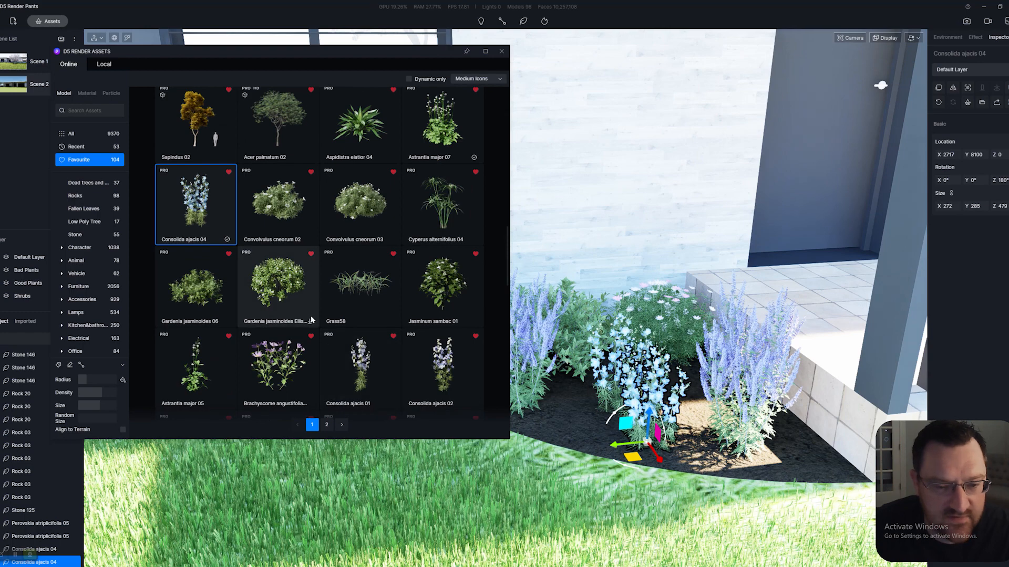
left_click(472, 386)
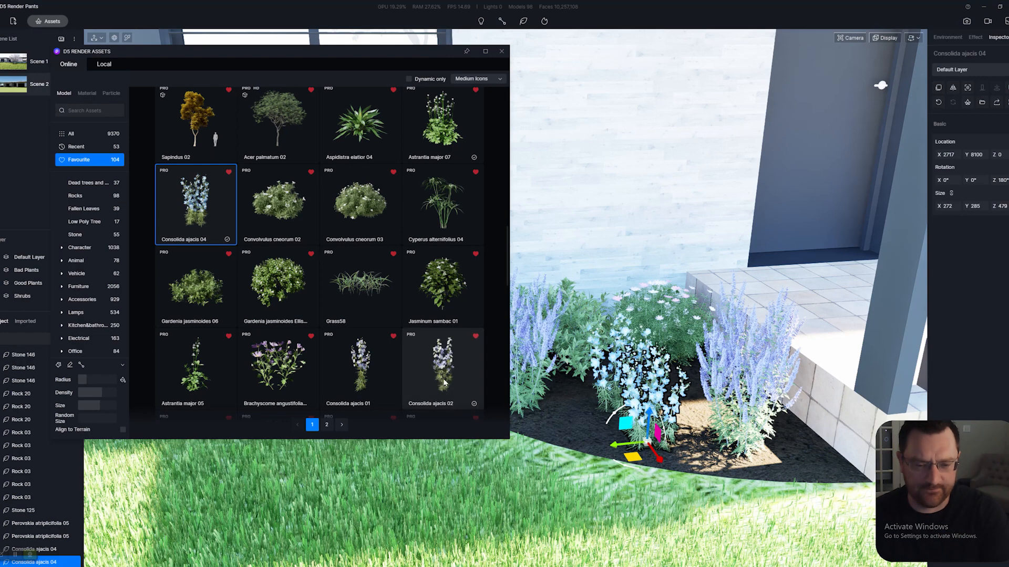
left_click(444, 383)
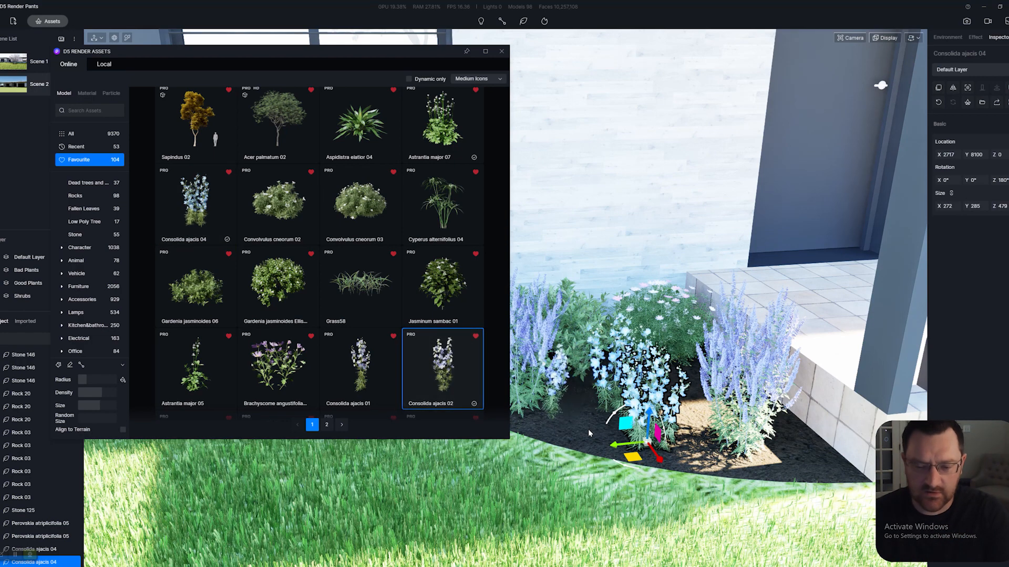
left_click(603, 436)
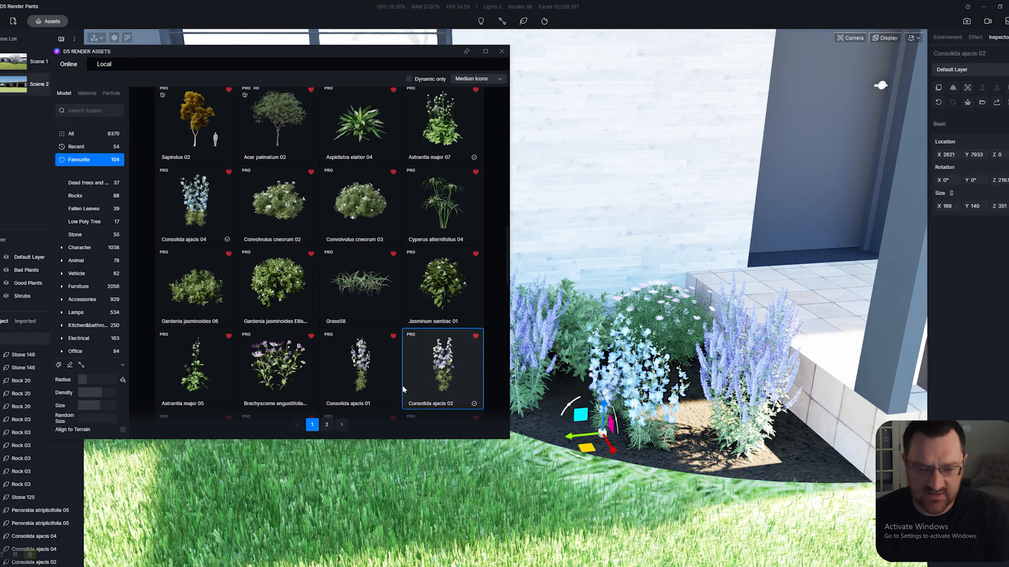
left_click(360, 367)
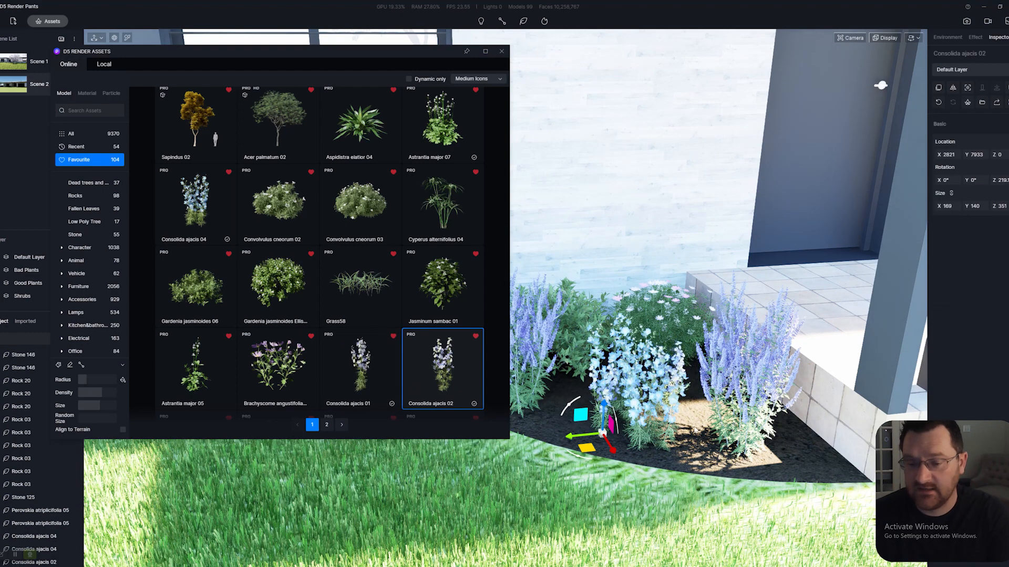
left_click(671, 416)
Step: Close the asset library and examine the planted porch bed and the house front from different points on the lawn
right_click_drag(707, 446, 580, 337)
key("s")
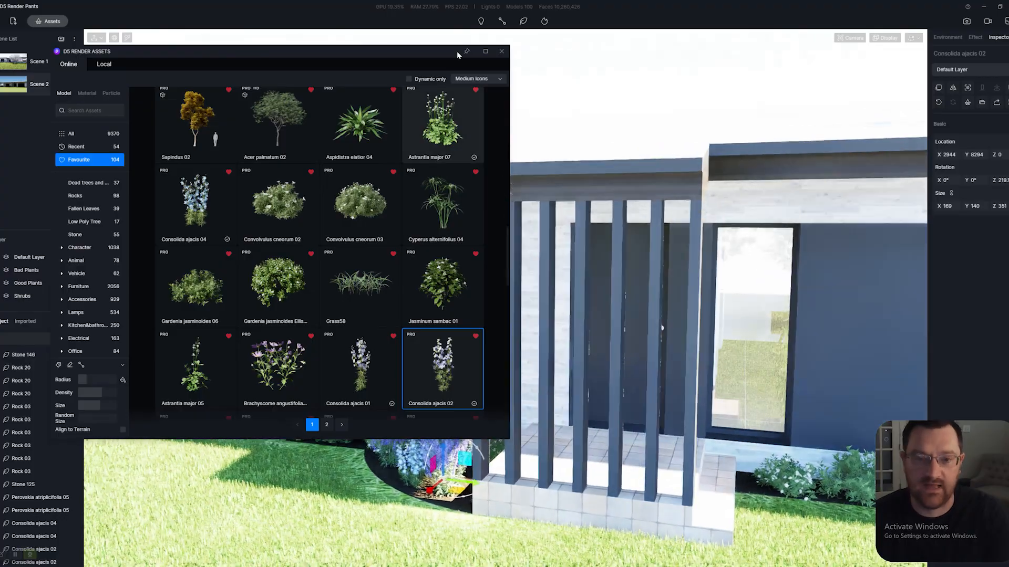
left_click(501, 51)
key("s")
right_click_drag(517, 269, 554, 301)
key("s")
key("a")
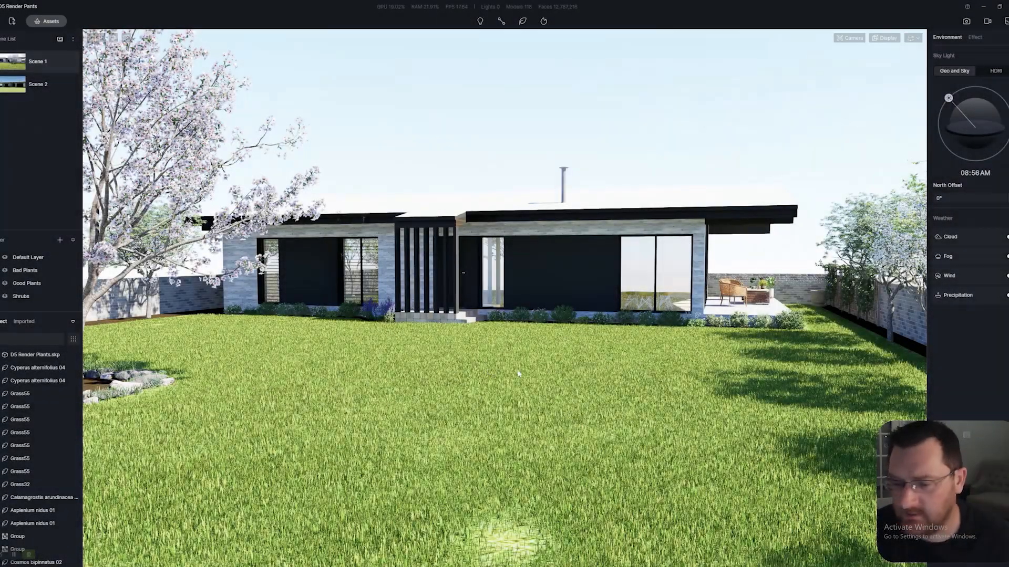
right_click_drag(488, 371, 506, 337)
key("q")
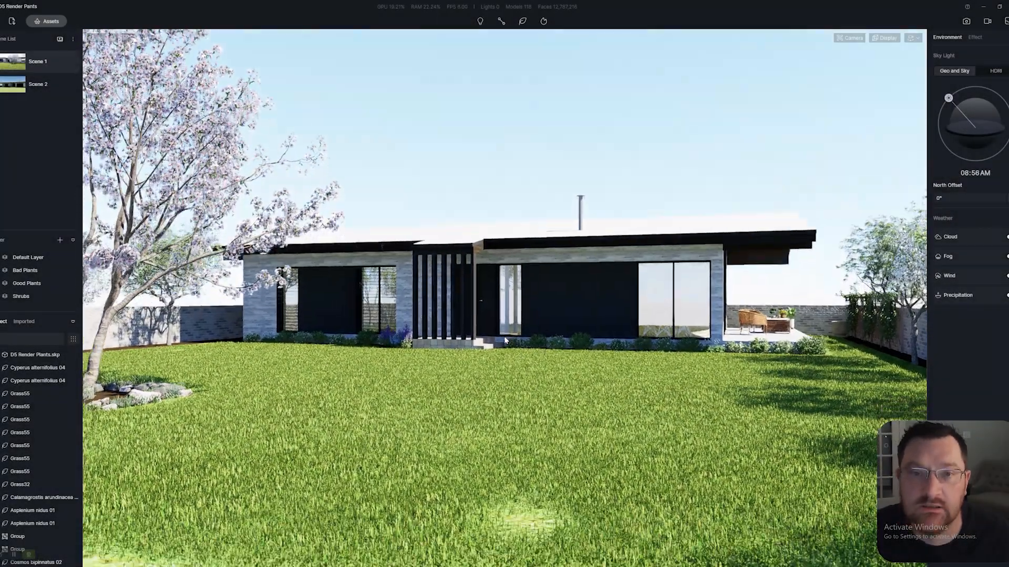
key("w")
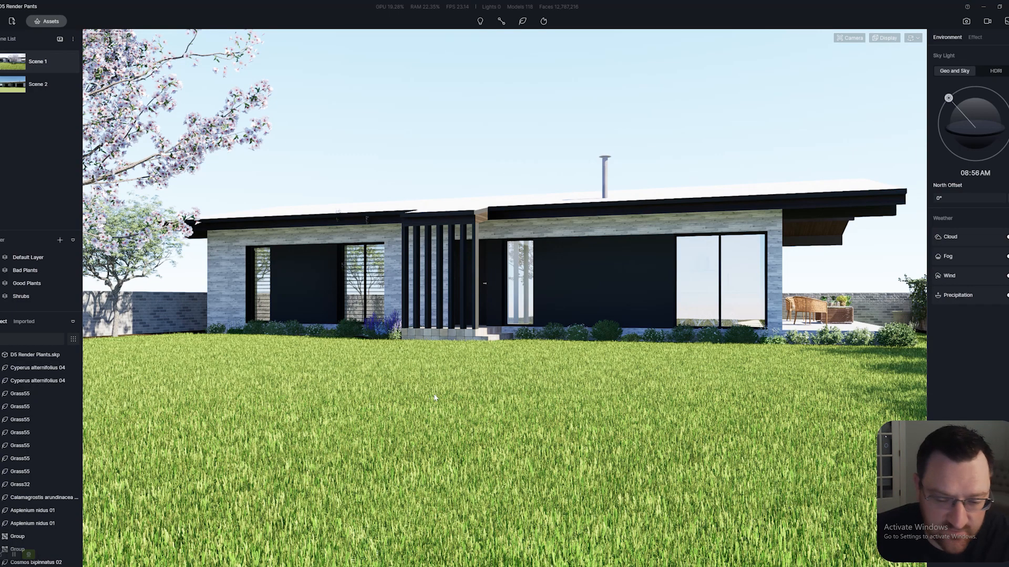
right_click_drag(493, 386, 468, 383)
key("s")
key("d")
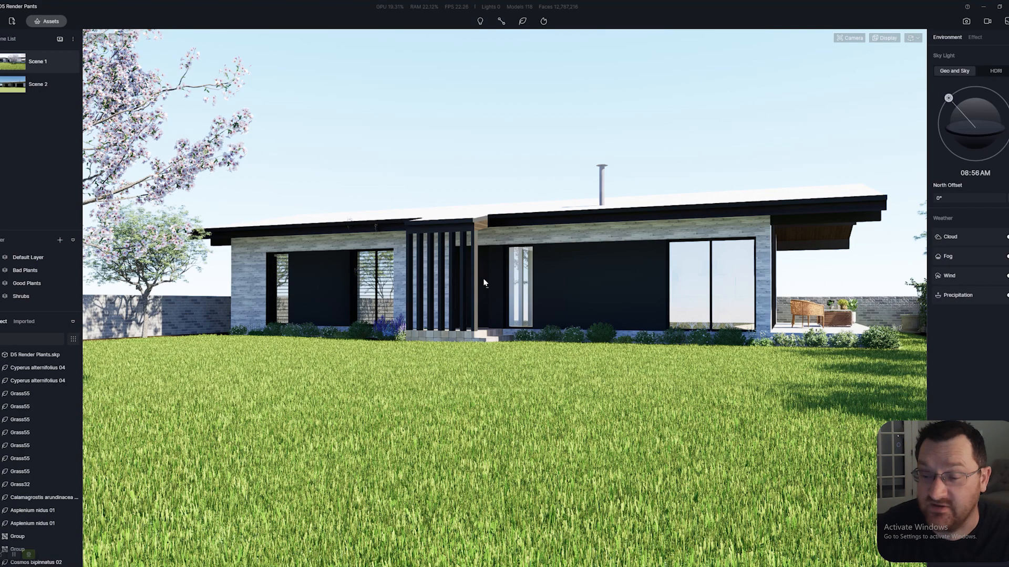
Step: Open the model assets in the asset library and download Agapanthus africanus 03 for placement in the front yard
key("m")
right_click_drag(590, 292, 561, 408)
key("w")
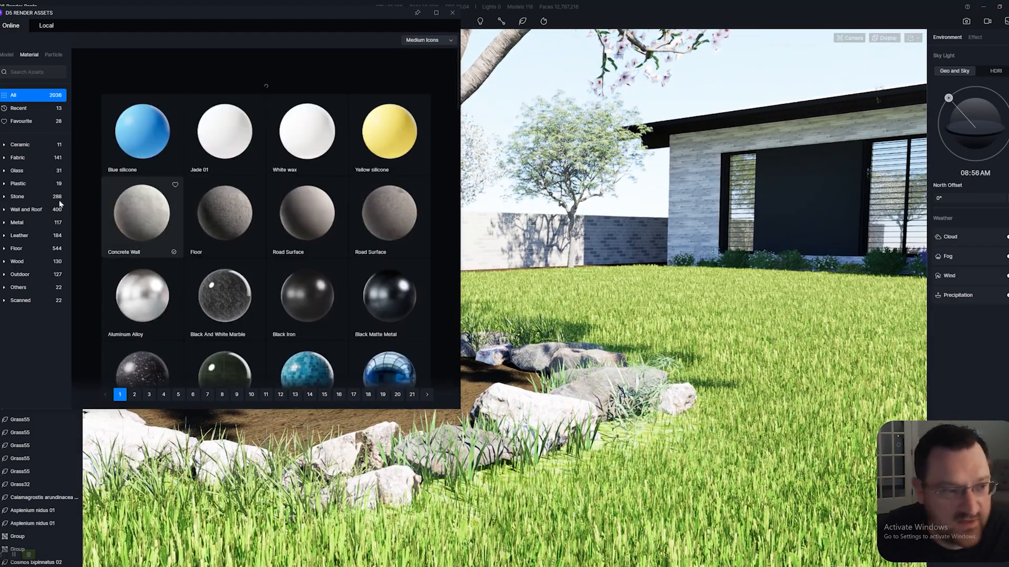
left_click(17, 110)
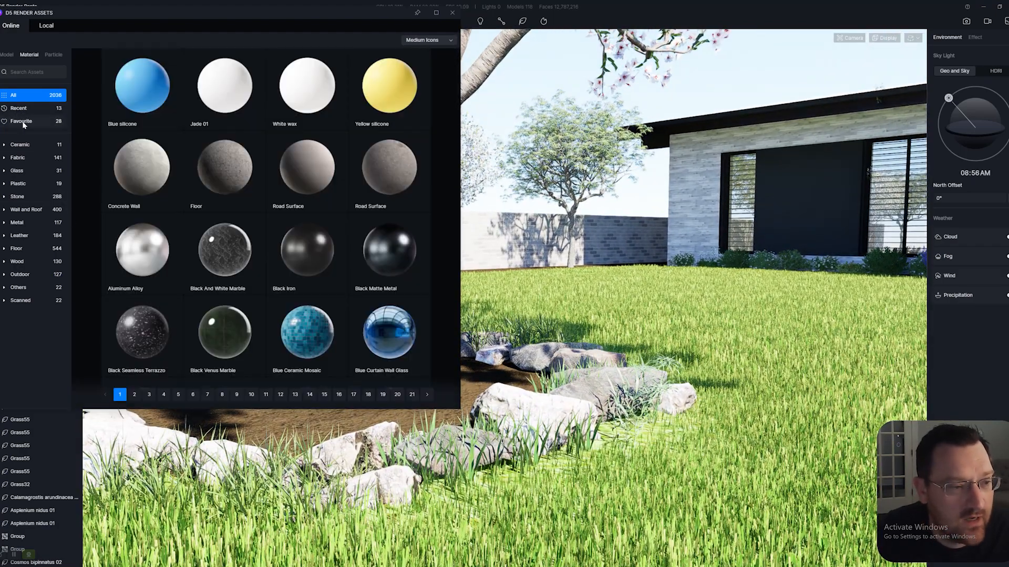
left_click(23, 123)
left_click(29, 110)
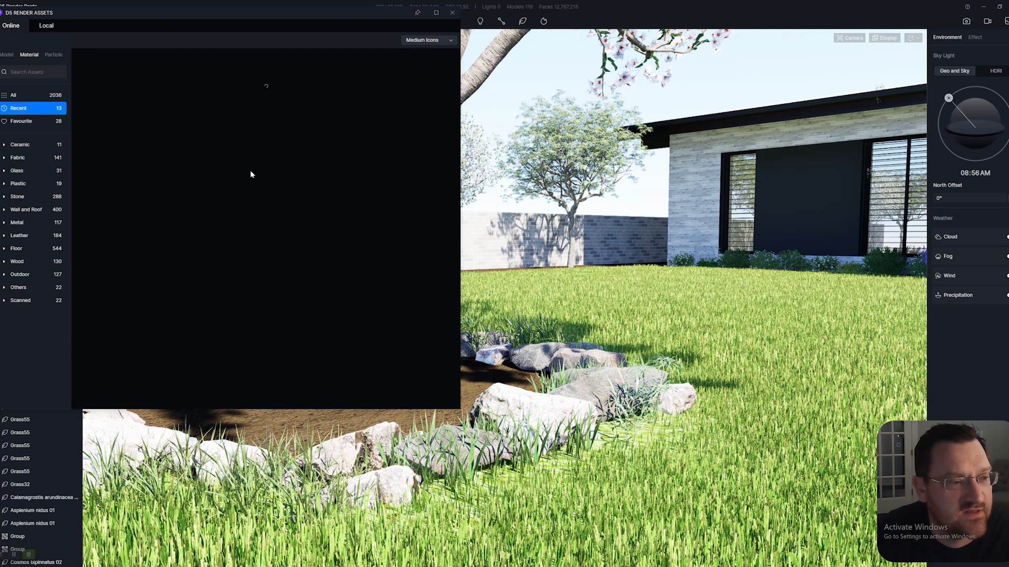
left_click(7, 55)
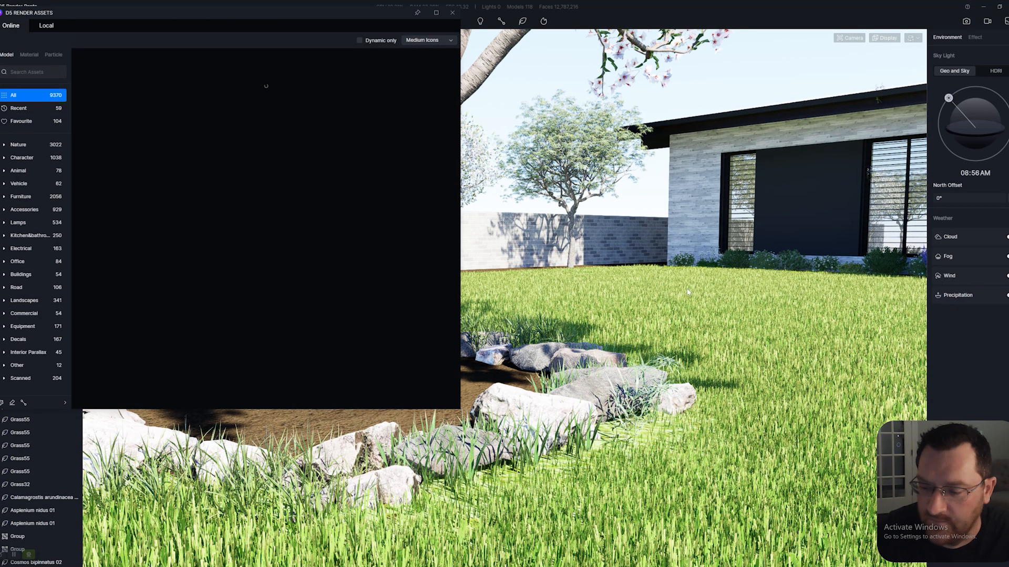
right_click_drag(687, 289, 631, 291)
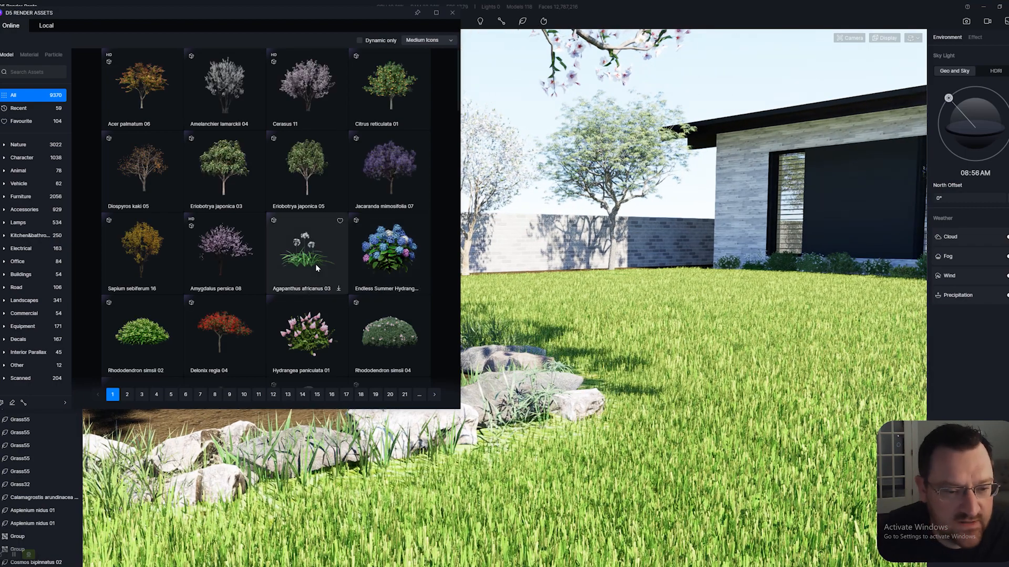
left_click(315, 264)
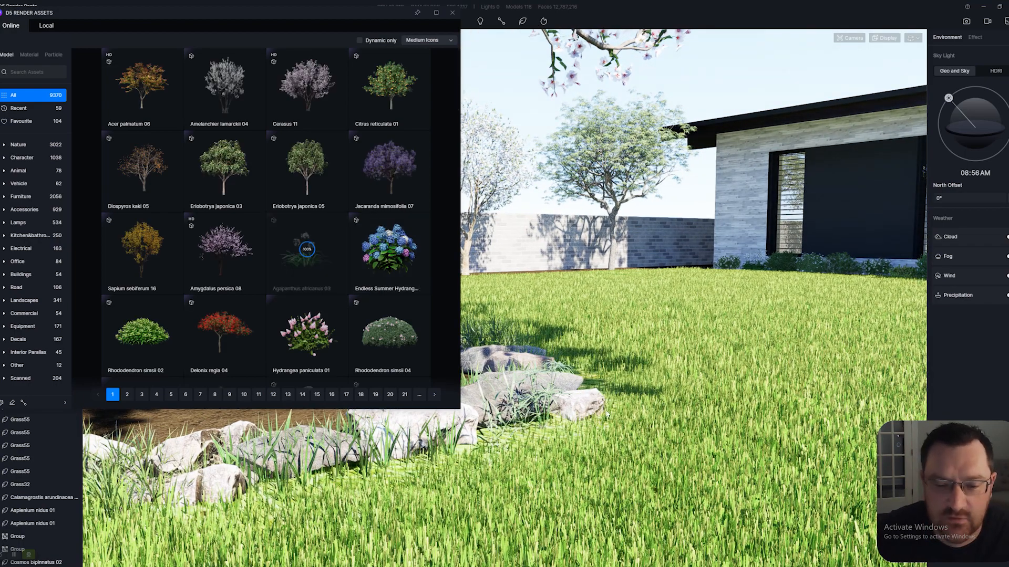
right_click_drag(607, 416, 531, 410)
left_click(300, 263)
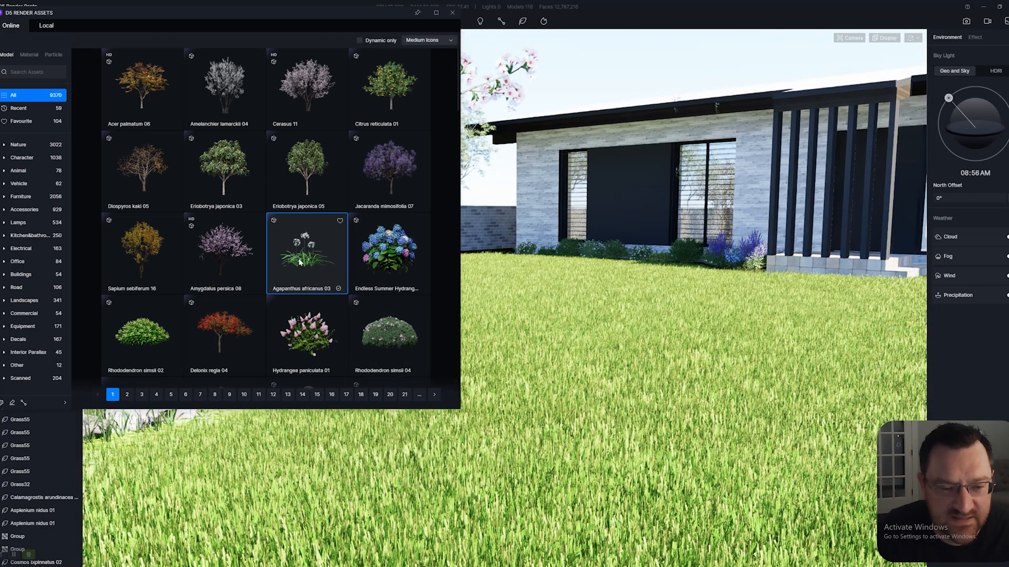
Step: Scale down the Agapanthus africanus 03 and place one in the lawn in front of the house
left_click(533, 297)
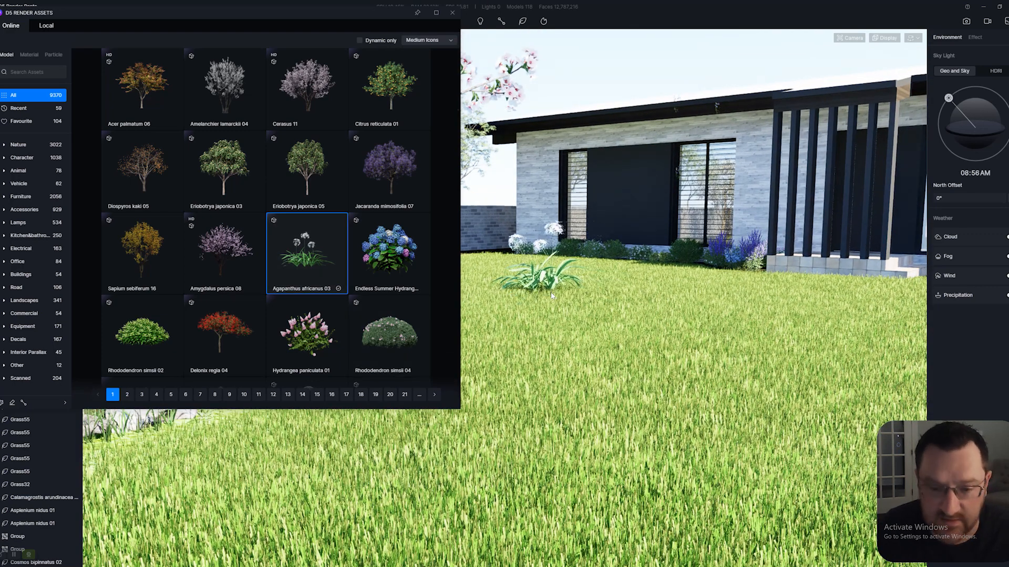
key("Down")
key("Down")
key("Down")
key("Down")
key("Down")
key("Down")
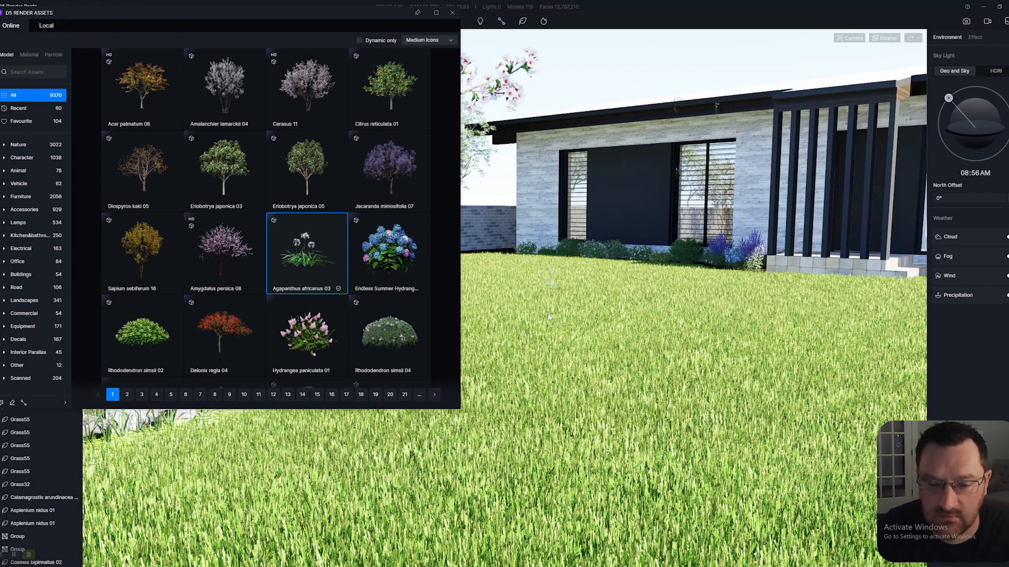
left_click(552, 315)
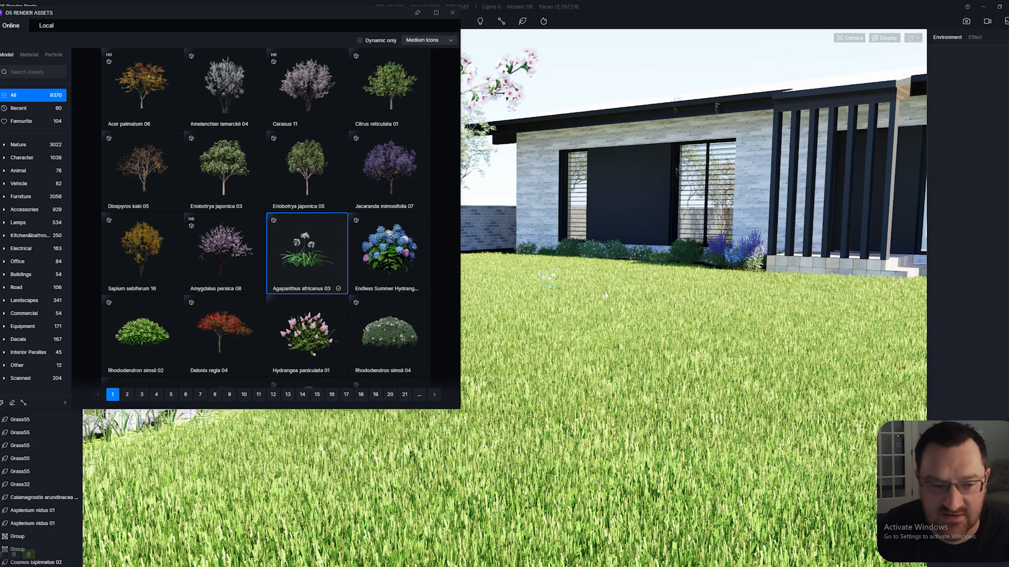
right_click_drag(552, 315, 473, 313)
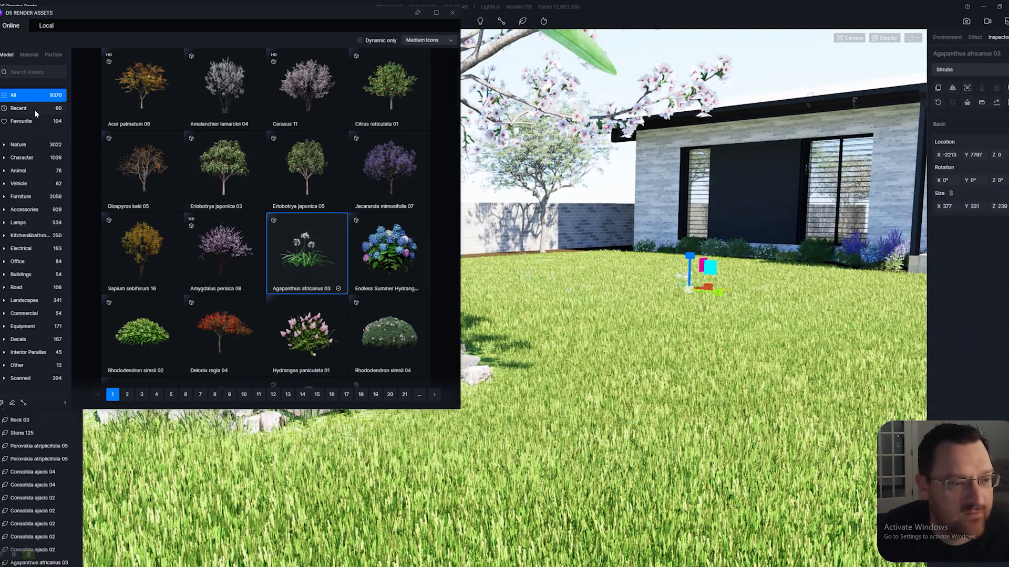
Step: Show the recent models and place two more Agapanthus africanus 03, one near the tree bed and one towards the patio
left_click(35, 112)
middle_click_drag(620, 368, 694, 378)
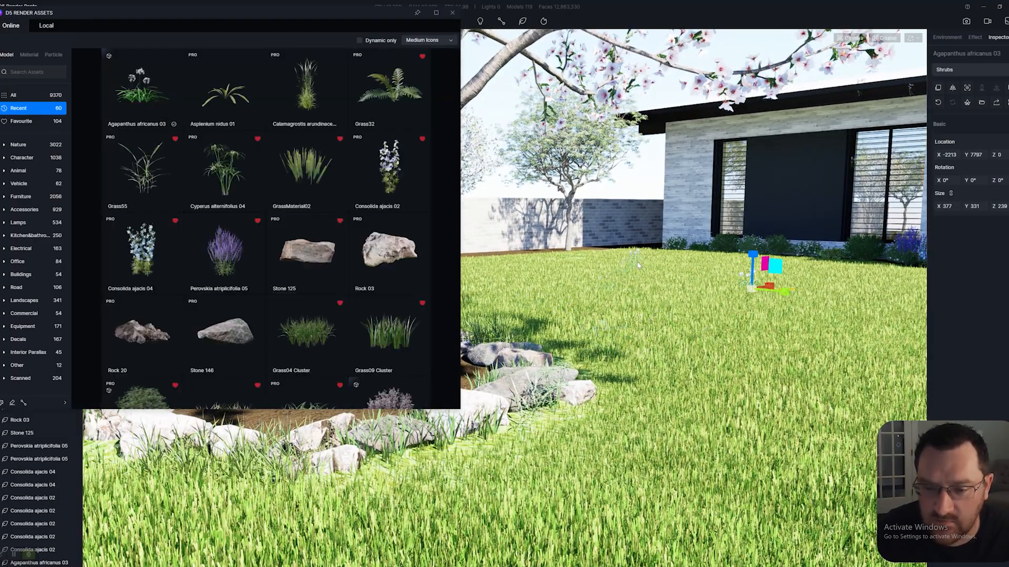
left_click(638, 265)
right_click_drag(695, 315, 851, 351)
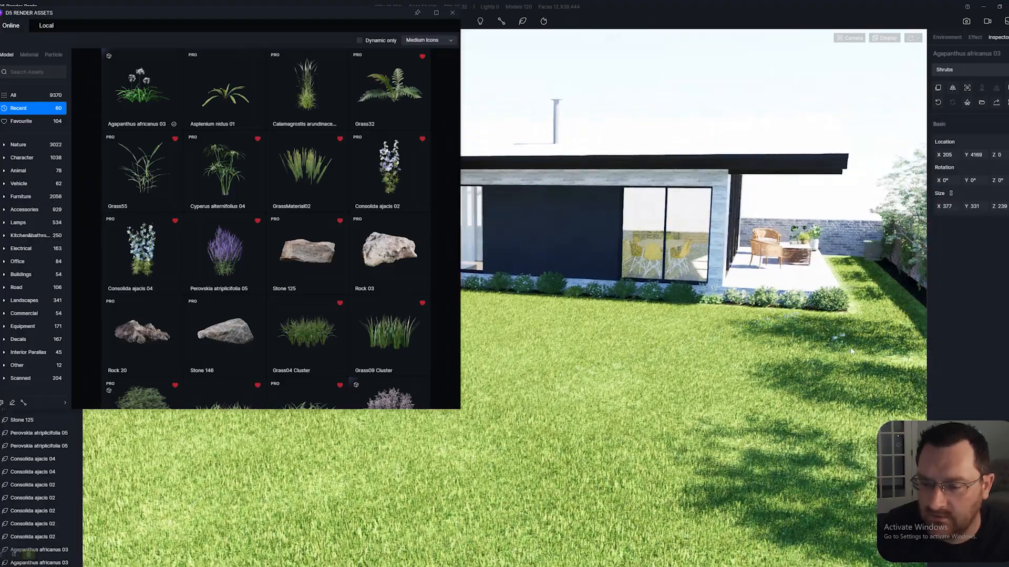
left_click(861, 344)
key("s")
key("a")
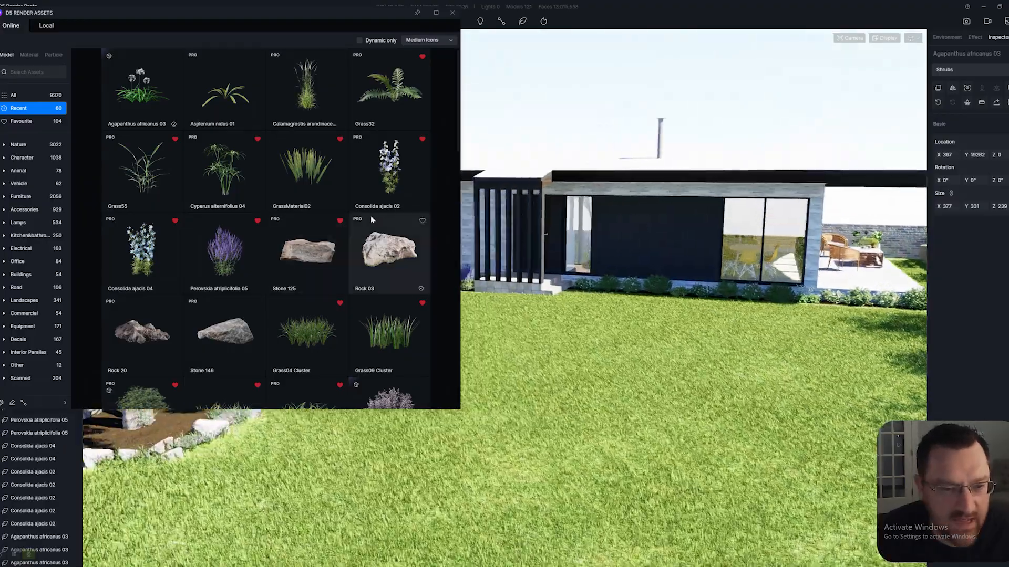
Step: Place one Calamagrostis arundinacea from the recent models in the lawn in front of the porch-side planting bed
key("w")
left_click(306, 87)
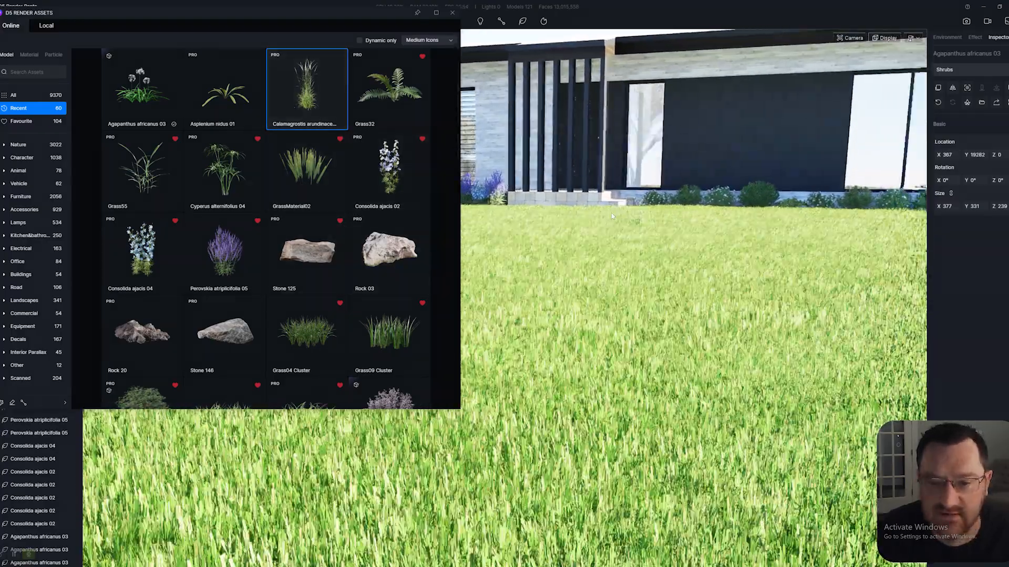
key("w")
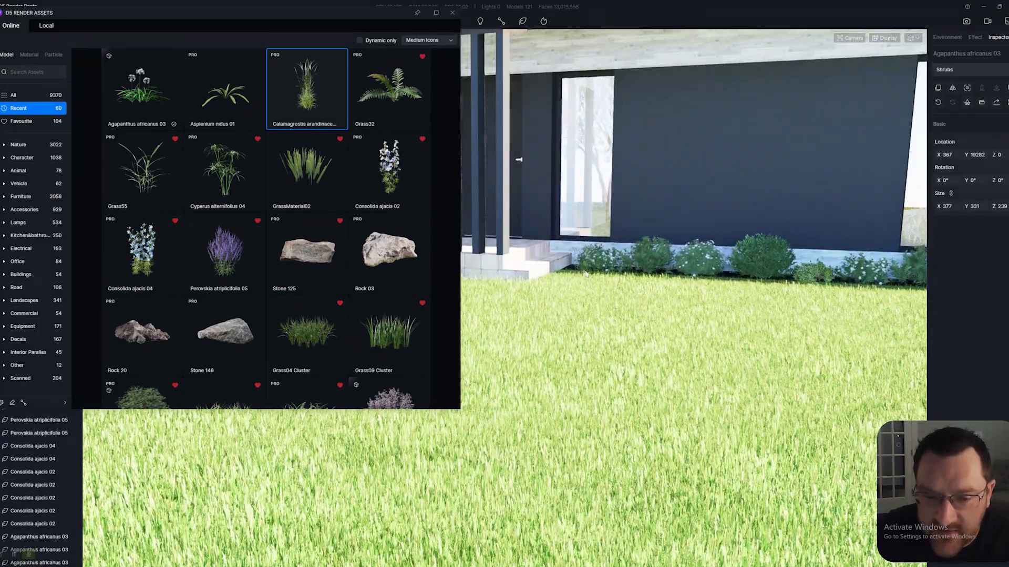
left_click(650, 294)
Step: Place four Grass55 clumps across the lawn between the patio side and the porch
left_click(155, 175)
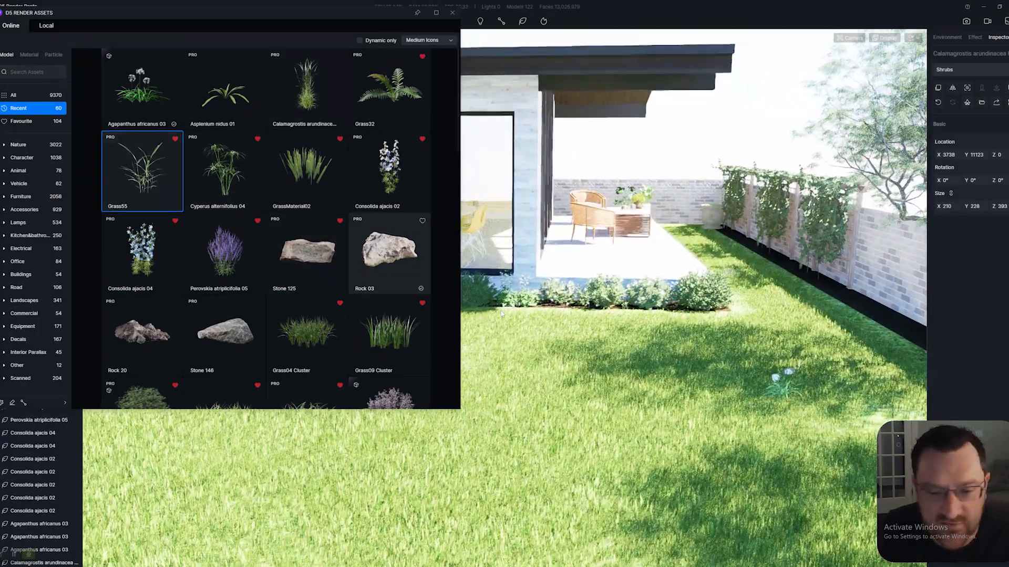
left_click(603, 364)
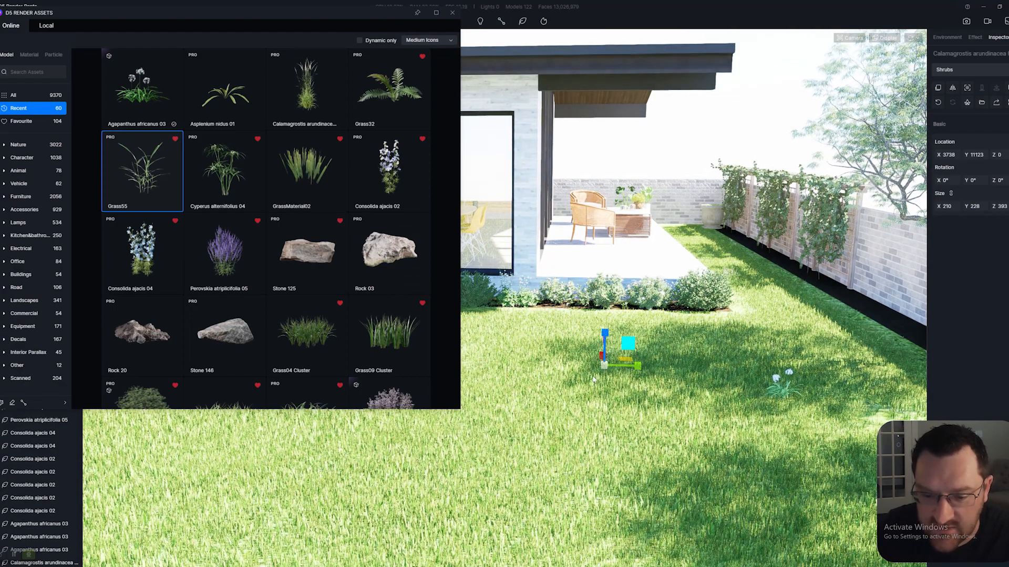
right_click_drag(604, 363, 463, 341)
left_click(608, 354)
left_click(550, 300)
left_click(536, 369)
key("q")
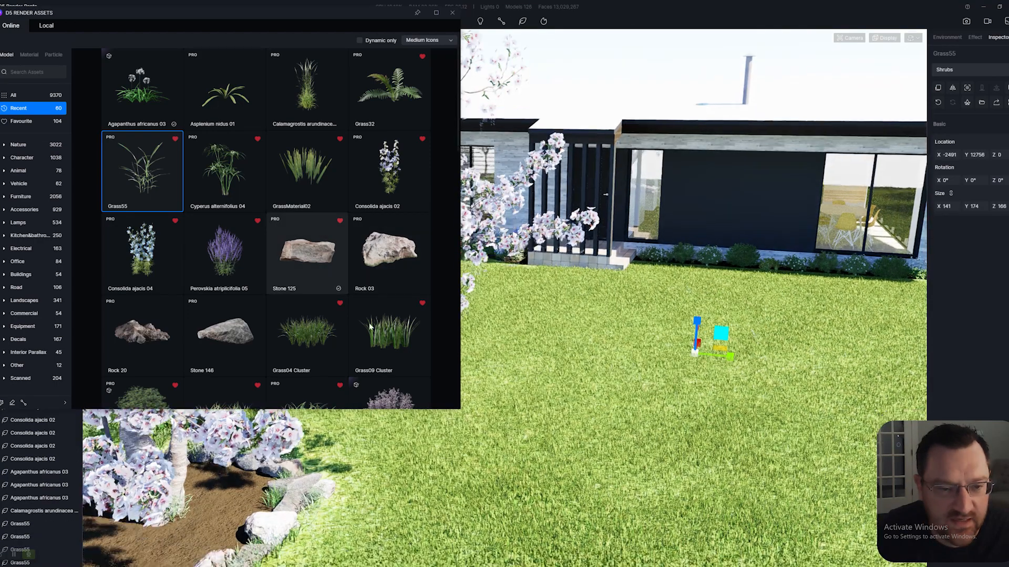
Step: Place three Asplenium nidus 01 plants in the lawn, from near the porch out towards the foreground
left_click(225, 91)
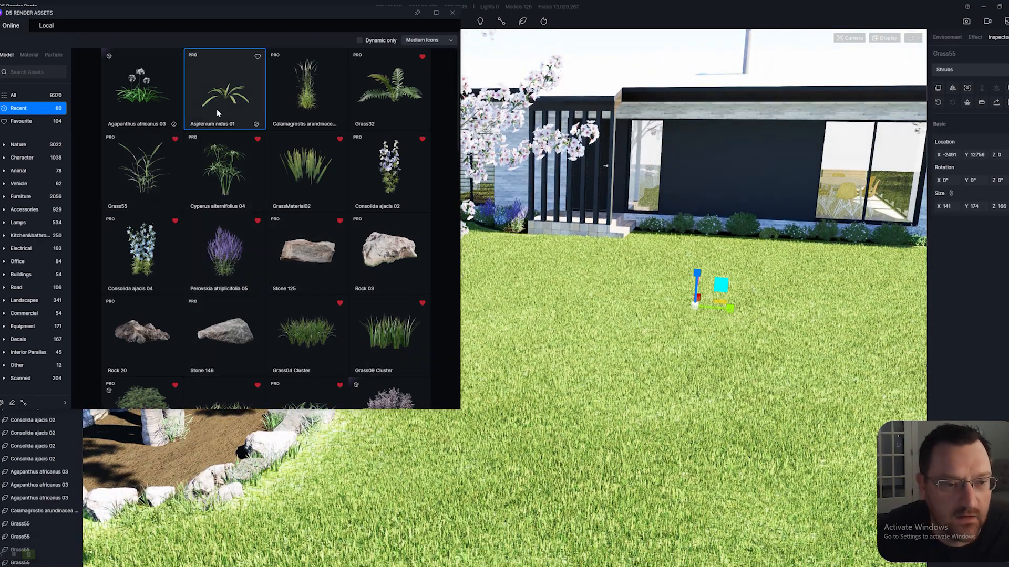
left_click(523, 286)
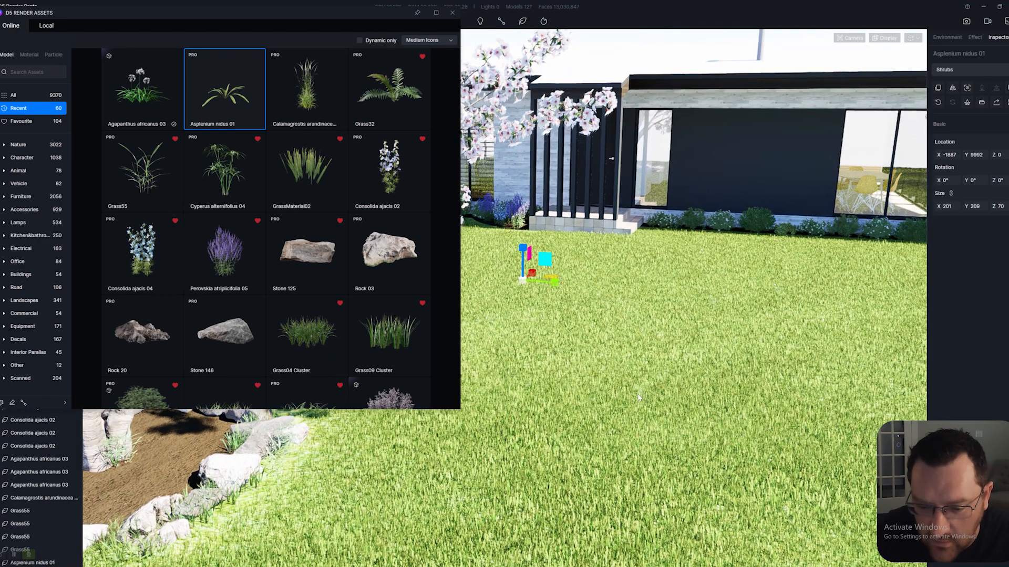
left_click(636, 397)
left_click(703, 451)
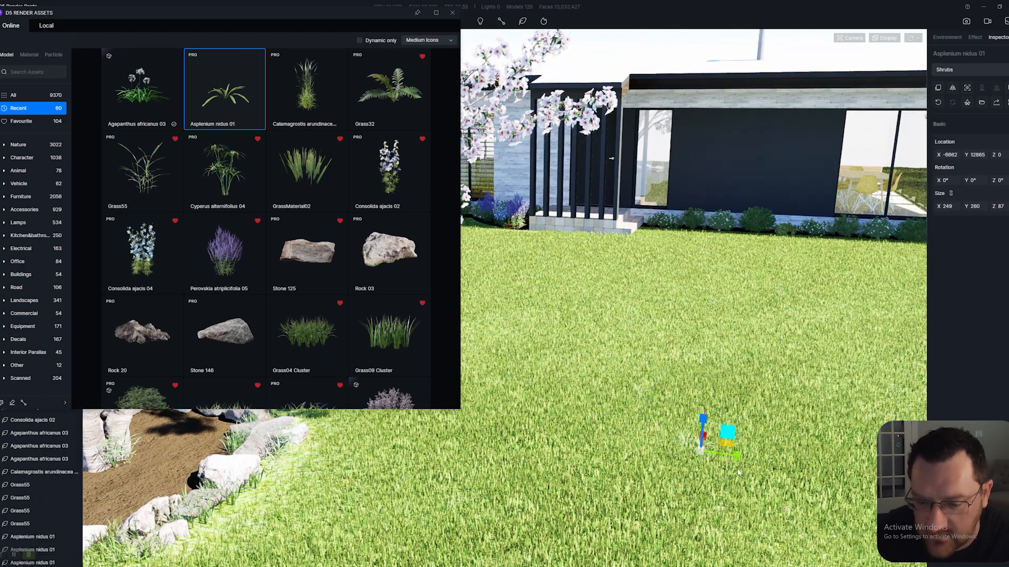
Step: Scatter more Asplenium nidus 01 plants over the open front lawn and its outer part
middle_click_drag(862, 387, 715, 349)
scroll(710, 348, "down", 2)
left_click(702, 345)
middle_click_drag(707, 451, 674, 380)
left_click(674, 378)
left_click(597, 415)
left_click(528, 294)
middle_click_drag(530, 304, 651, 321)
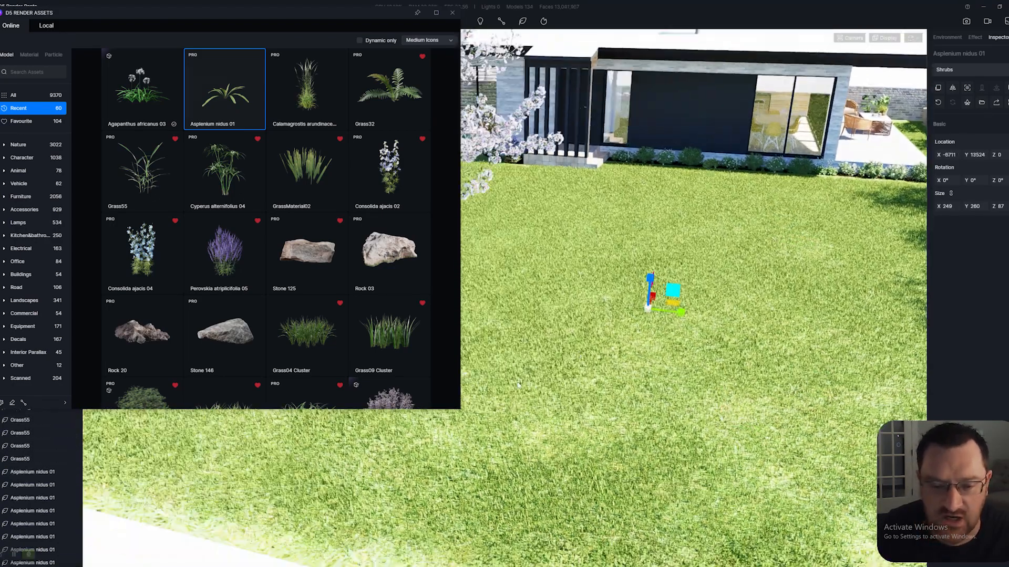
left_click(492, 391)
left_click(519, 293)
left_click(497, 265)
Step: Place three Grass55 clumps in the lawn between the rock-edged tree bed and the house
right_click_drag(549, 289, 575, 267)
key("w")
key("a")
left_click(158, 184)
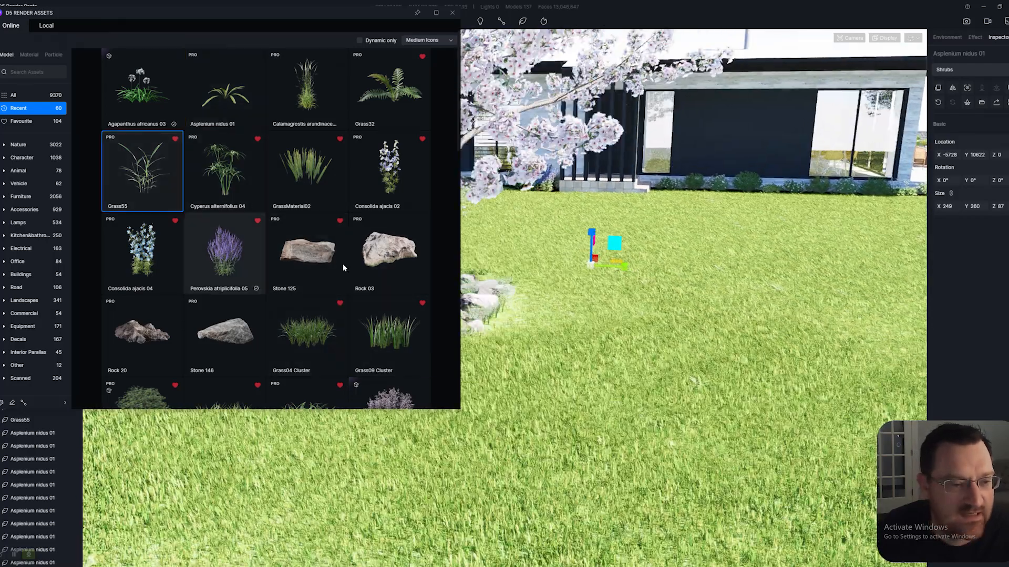
left_click(605, 326)
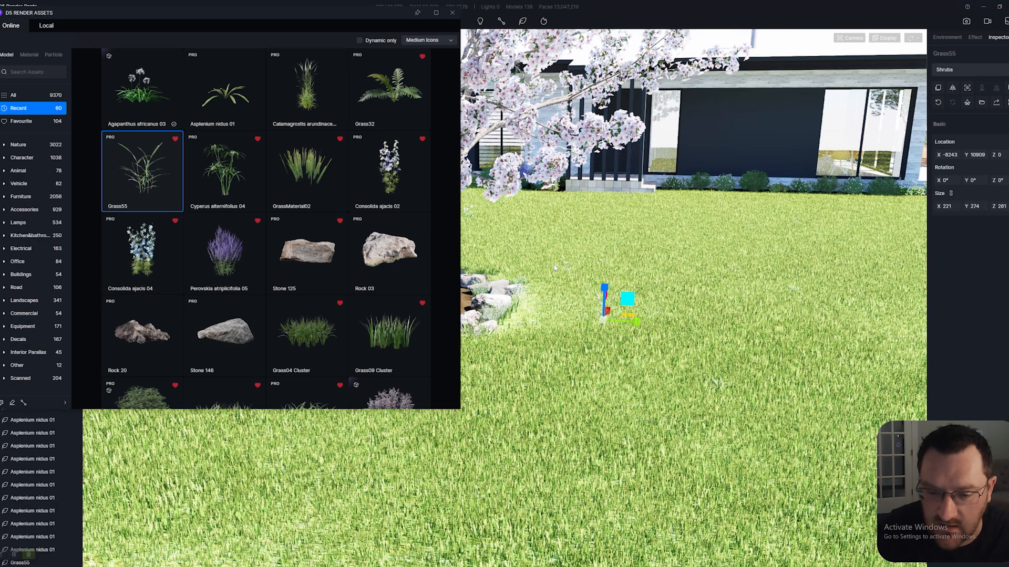
left_click(552, 270)
left_click(714, 245)
Step: Scatter further Grass55 clumps across the patio side of the lawn, the outer lawn and around the flowering tree
right_click_drag(714, 245, 793, 226)
left_click(793, 226)
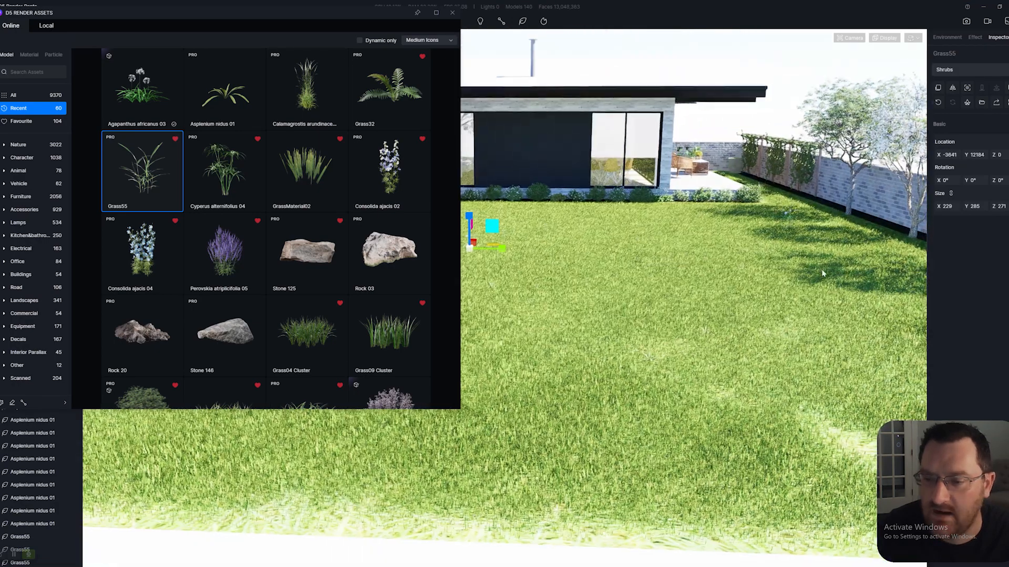
left_click(823, 335)
left_click(655, 354)
left_click(637, 284)
right_click_drag(641, 353, 551, 355)
left_click(768, 356)
left_click(714, 315)
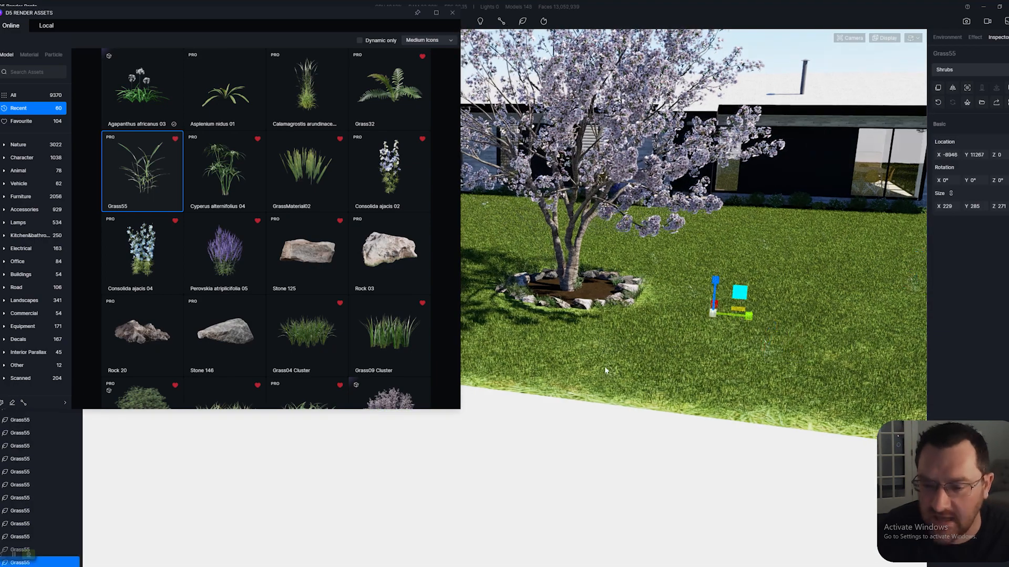
left_click(502, 261)
Step: Close the asset library and delete two prominent Grass55 clumps from the foreground of the lawn
scroll(194, 249, "down", 1)
key("w")
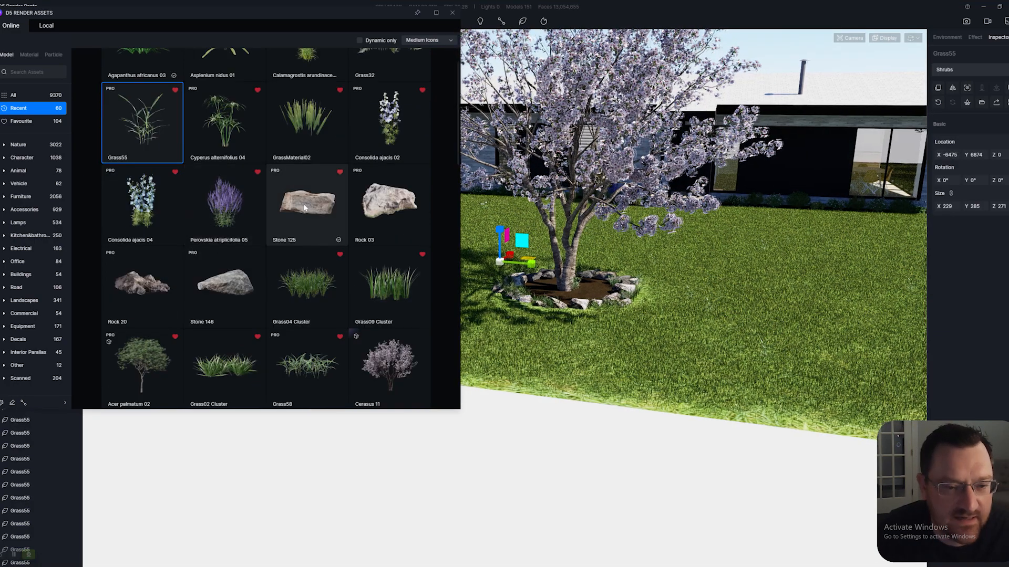
right_click_drag(525, 237, 646, 216)
key("d")
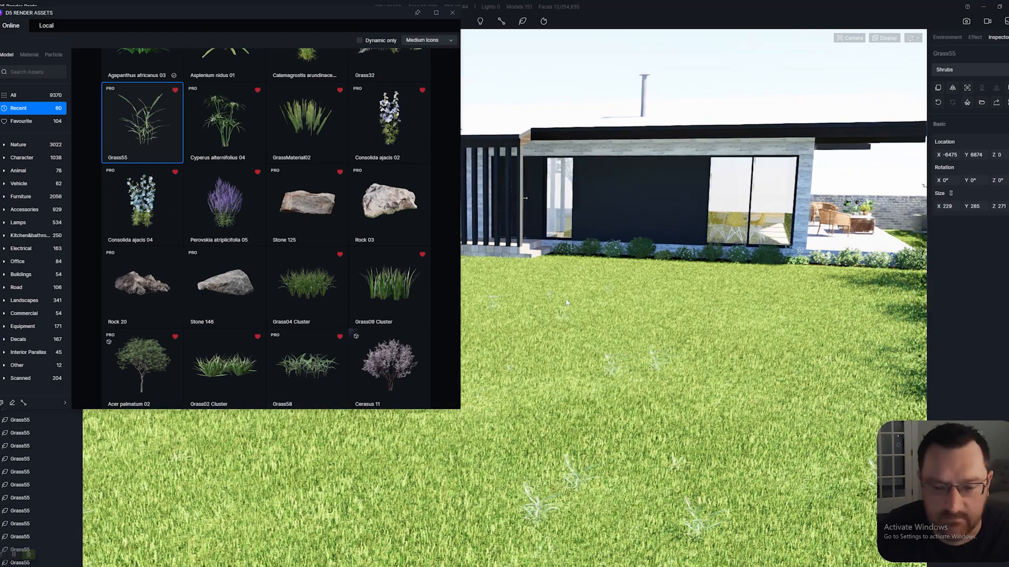
right_click_drag(525, 279, 565, 262)
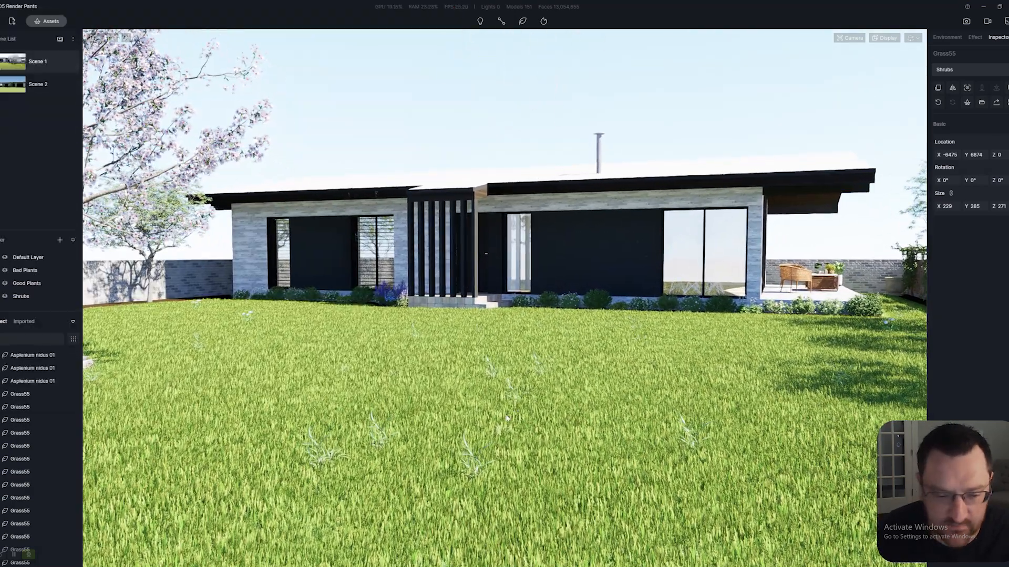
left_click(479, 461)
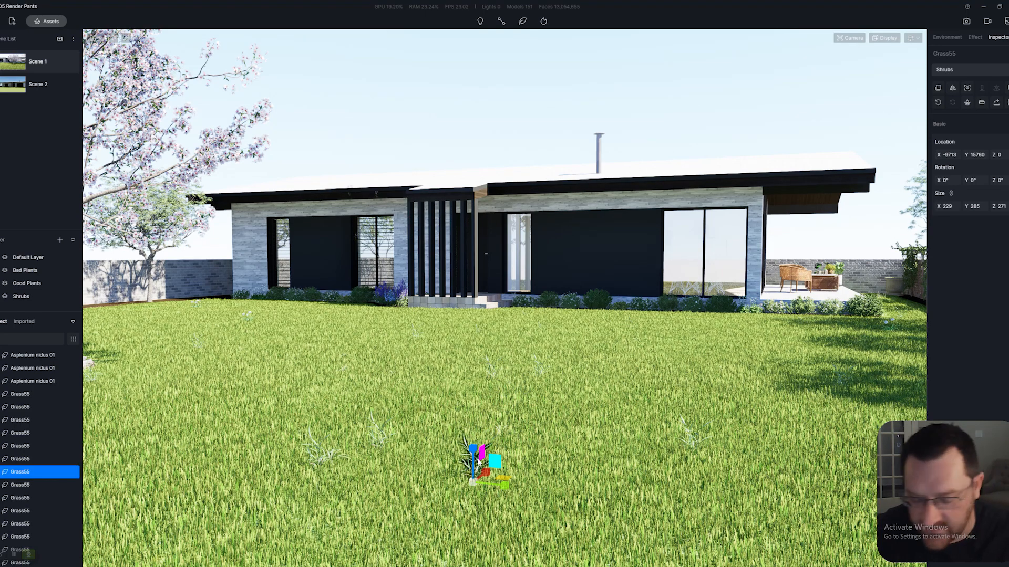
key("Delete")
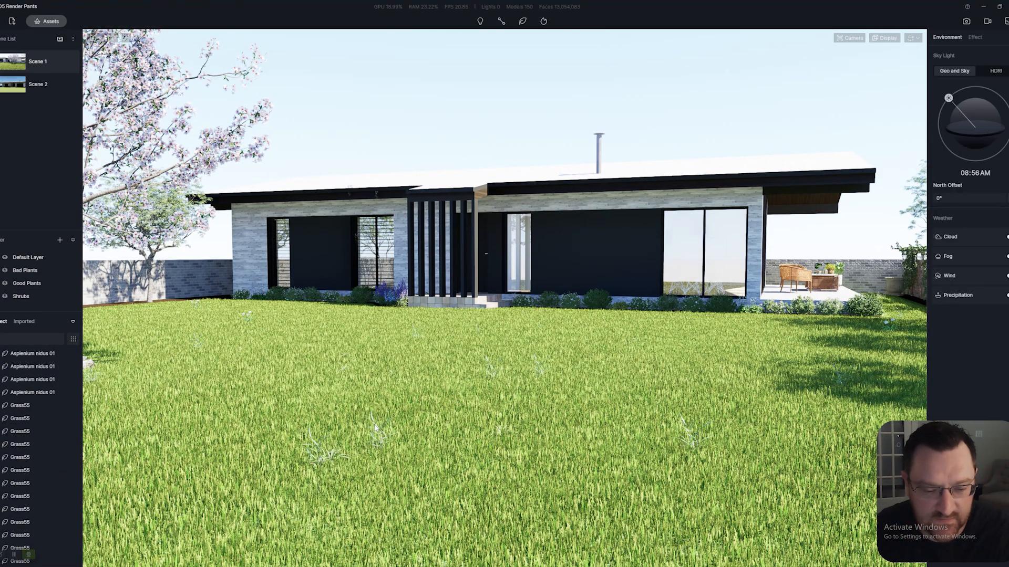
left_click(375, 427)
key("Escape")
left_click(377, 435)
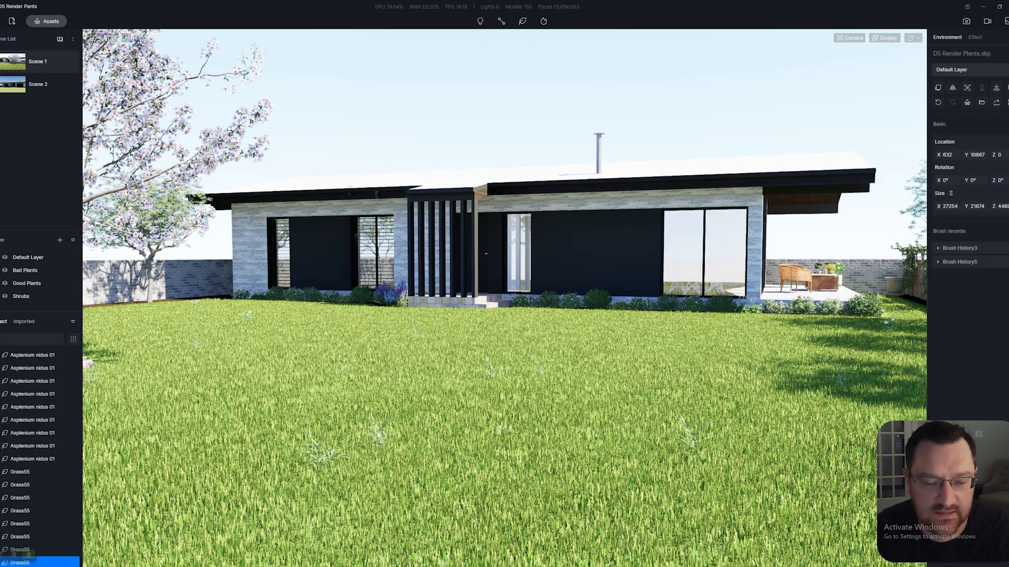
key("Delete")
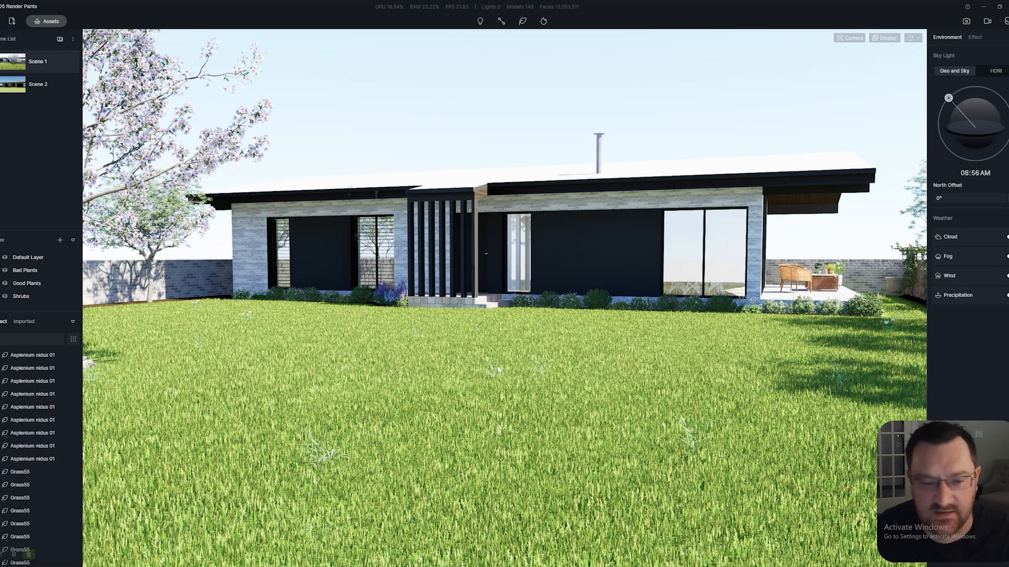
scroll(499, 370, "up", 4)
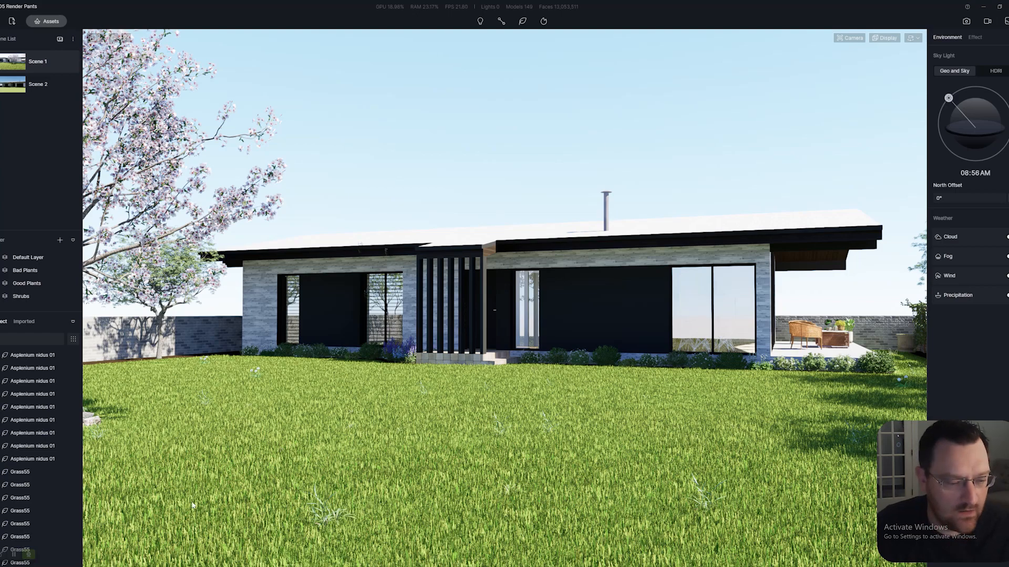
key("s")
key("d")
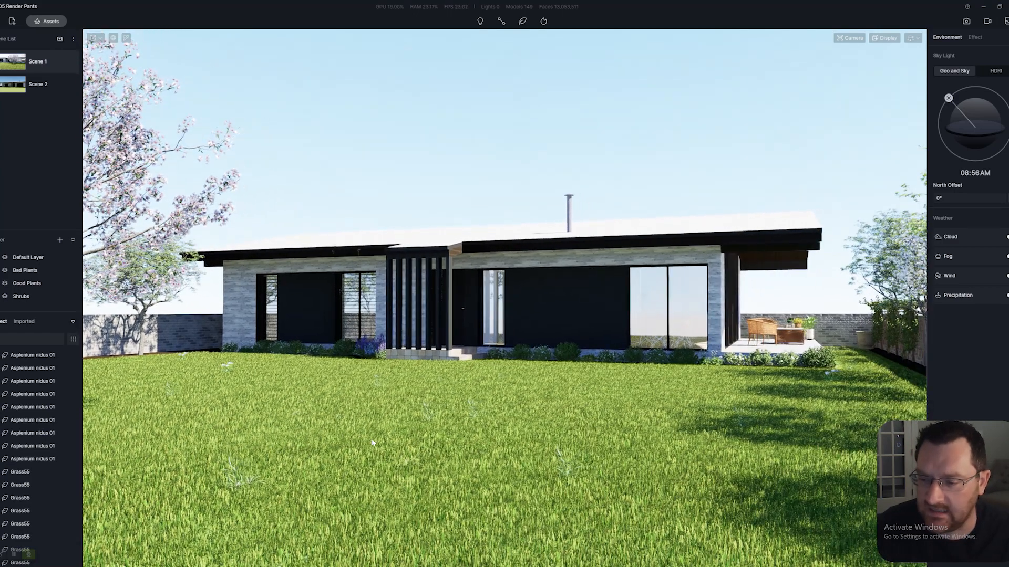
right_click_drag(370, 442, 471, 444)
key("w")
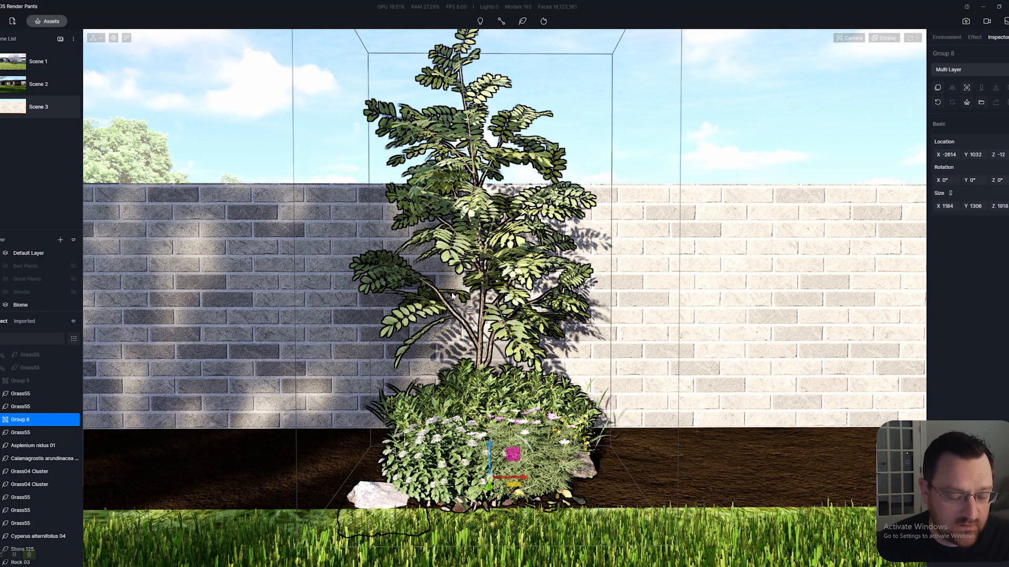
Step: Turn off the camera's depth of field for the close view of the planting group at the brick wall
middle_click_drag(623, 389, 476, 376)
scroll(475, 374, "up", 3)
scroll(475, 374, "down", 3)
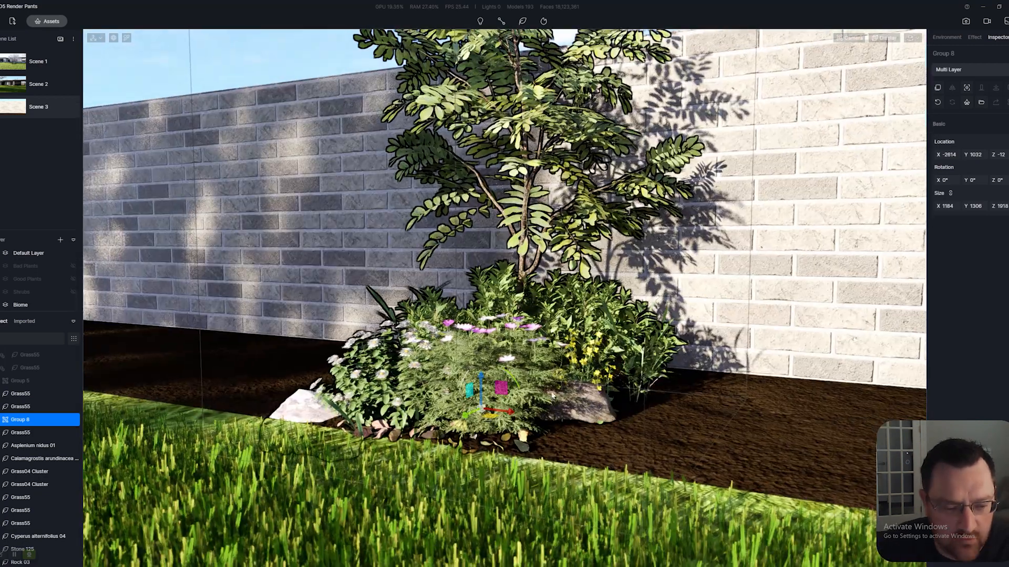
scroll(486, 384, "up", 5)
left_click(463, 327)
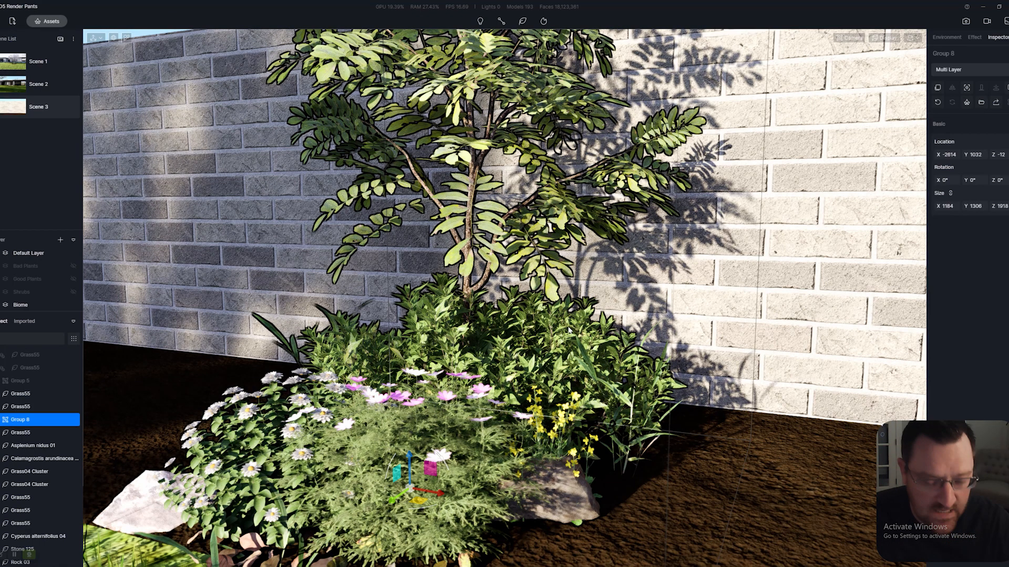
right_click_drag(605, 365, 425, 357)
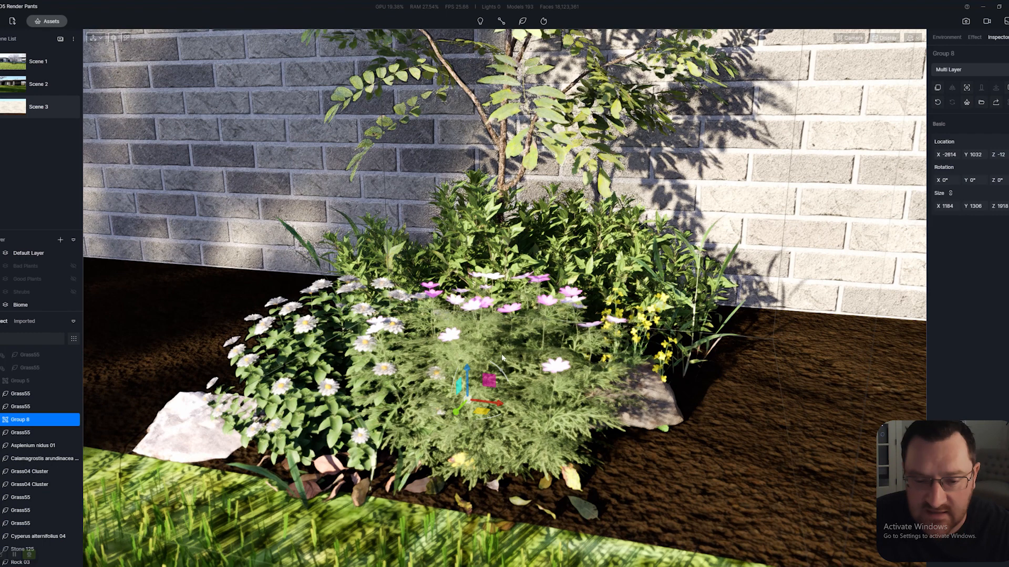
left_click(944, 37)
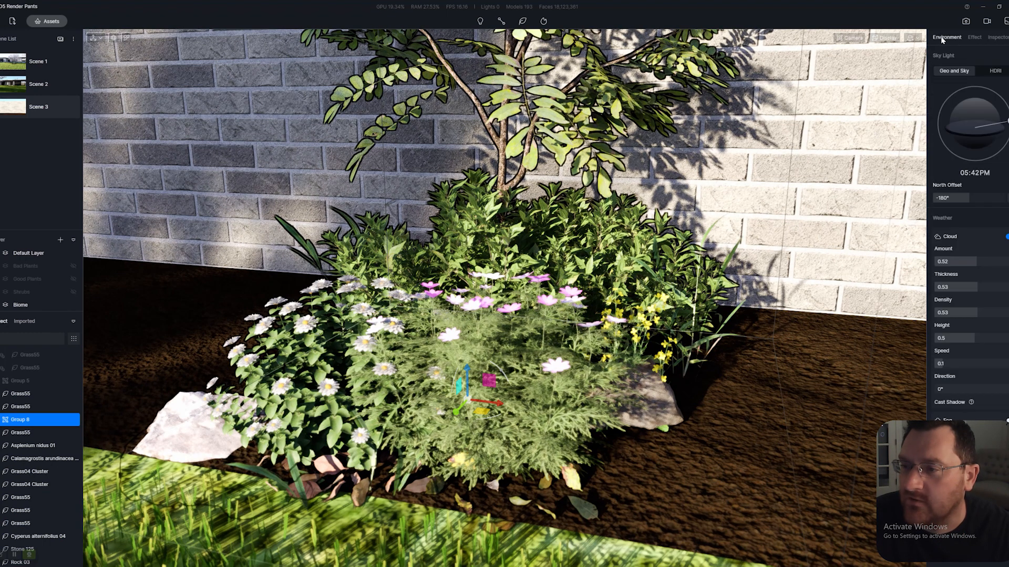
left_click(974, 38)
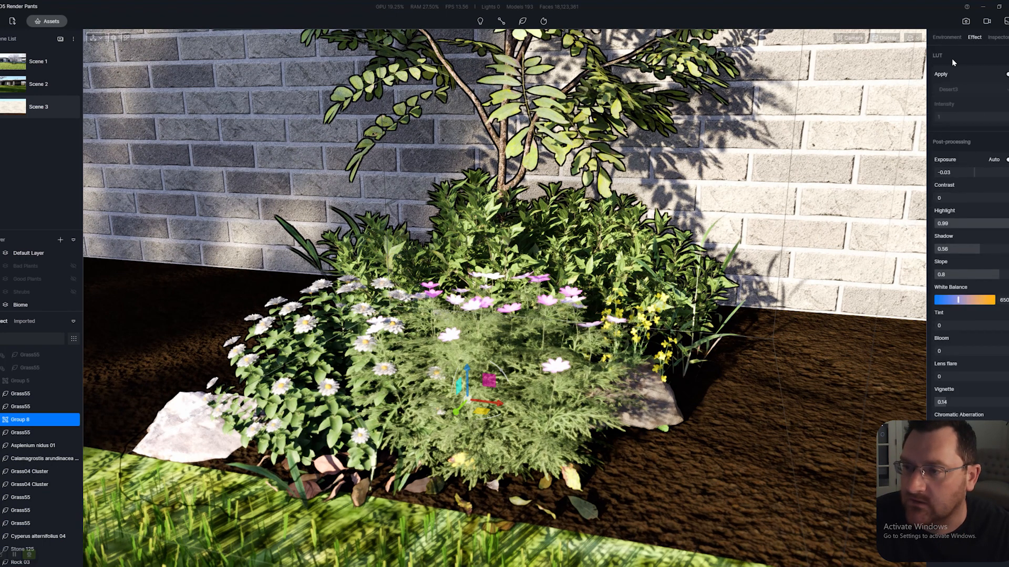
left_click(948, 40)
left_click(870, 62)
left_click(883, 39)
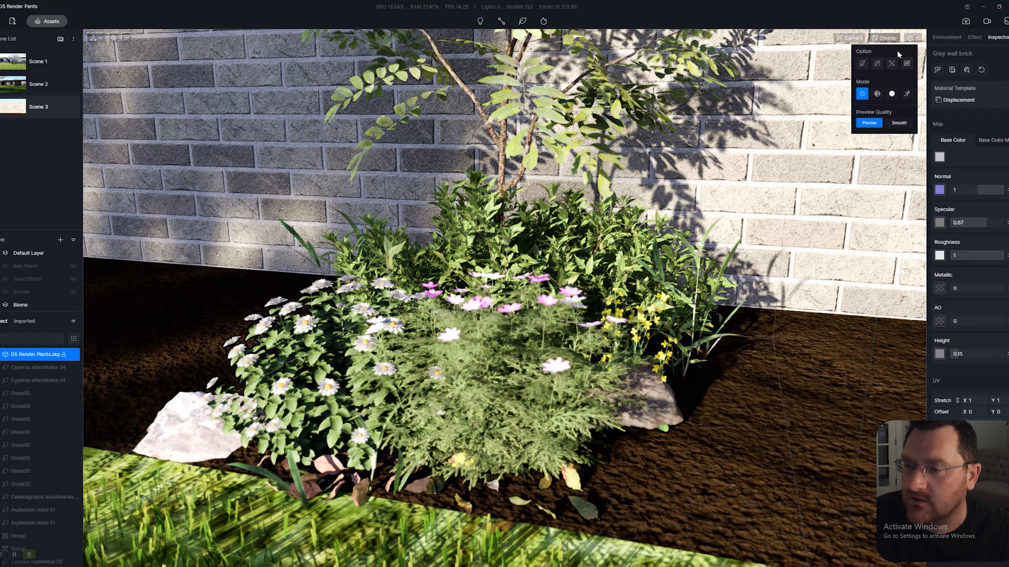
left_click(850, 38)
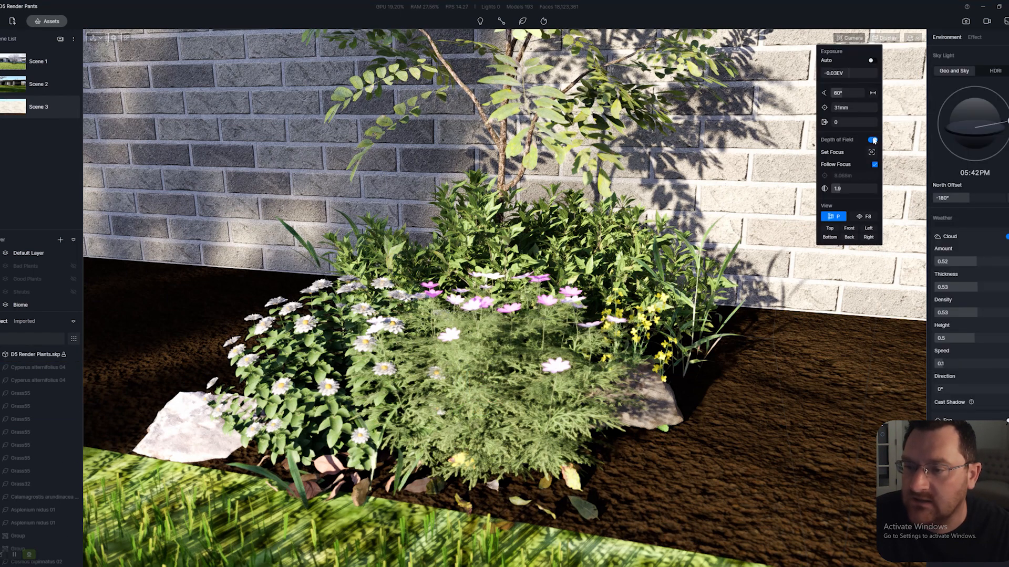
left_click(873, 140)
Step: Select the planting group and examine its tree, shrubs, flowers and rocks against the brick wall from near and far
middle_click_drag(513, 385, 483, 347)
scroll(483, 348, "down", 5)
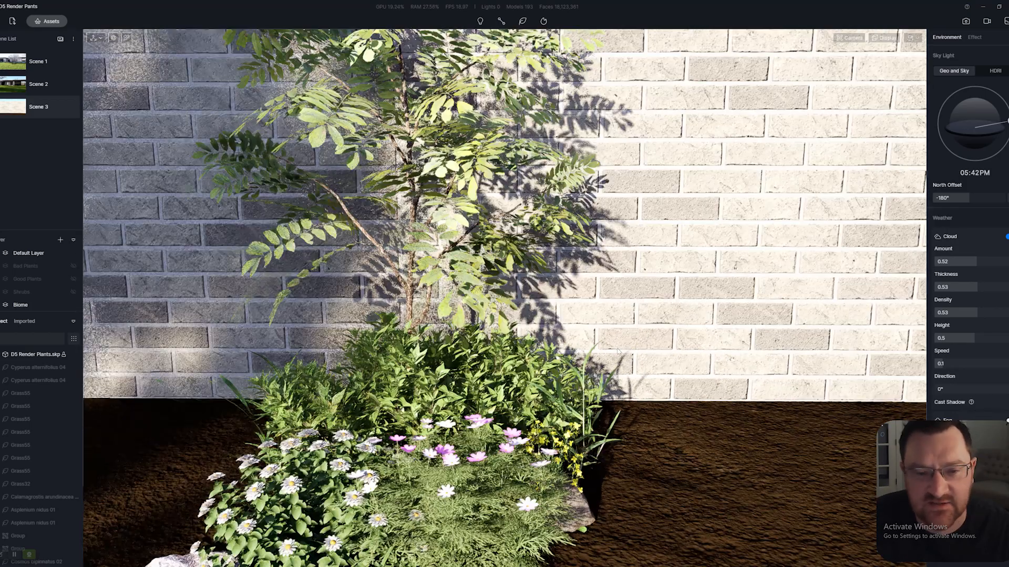
left_click(470, 194)
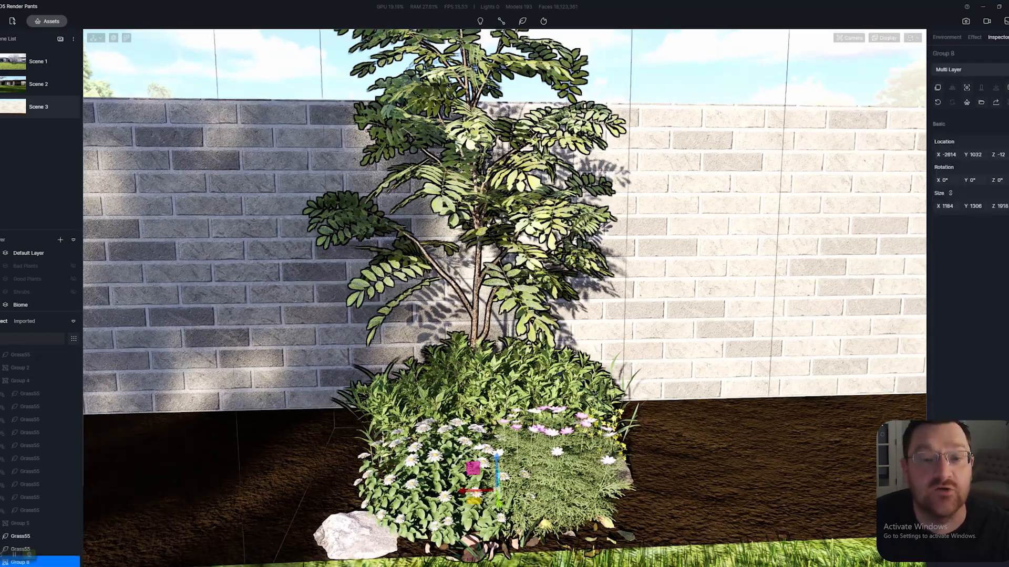
scroll(471, 195, "down", 2)
middle_click_drag(470, 195, 465, 126)
scroll(347, 448, "up", 1)
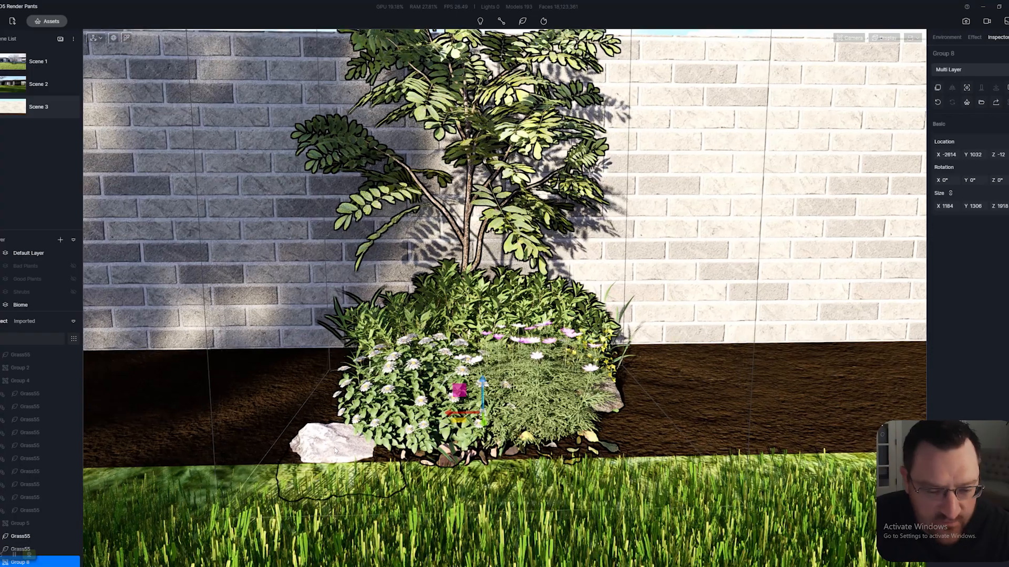
scroll(448, 466, "down", 3)
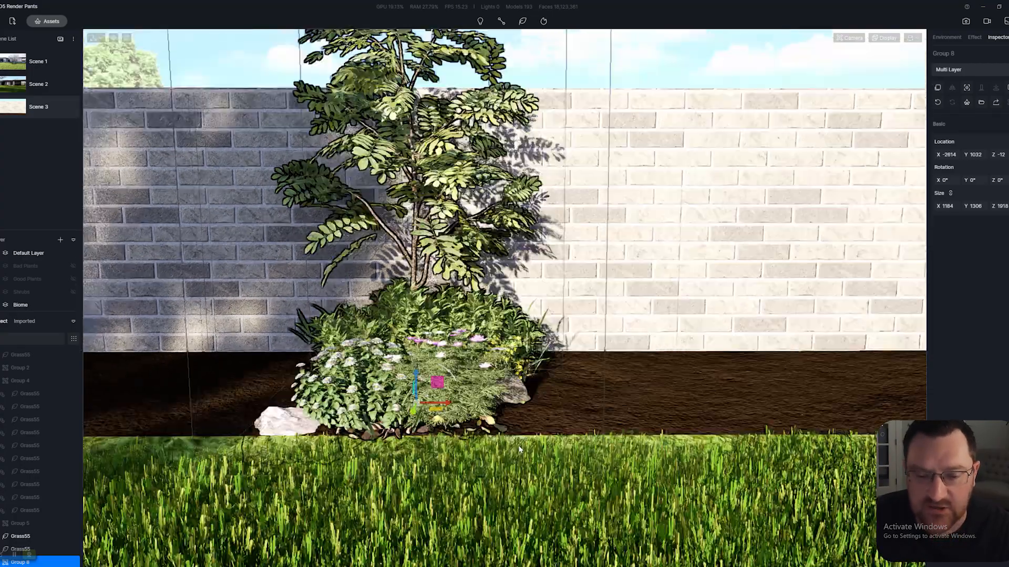
scroll(421, 451, "up", 4)
right_click_drag(447, 467, 517, 399)
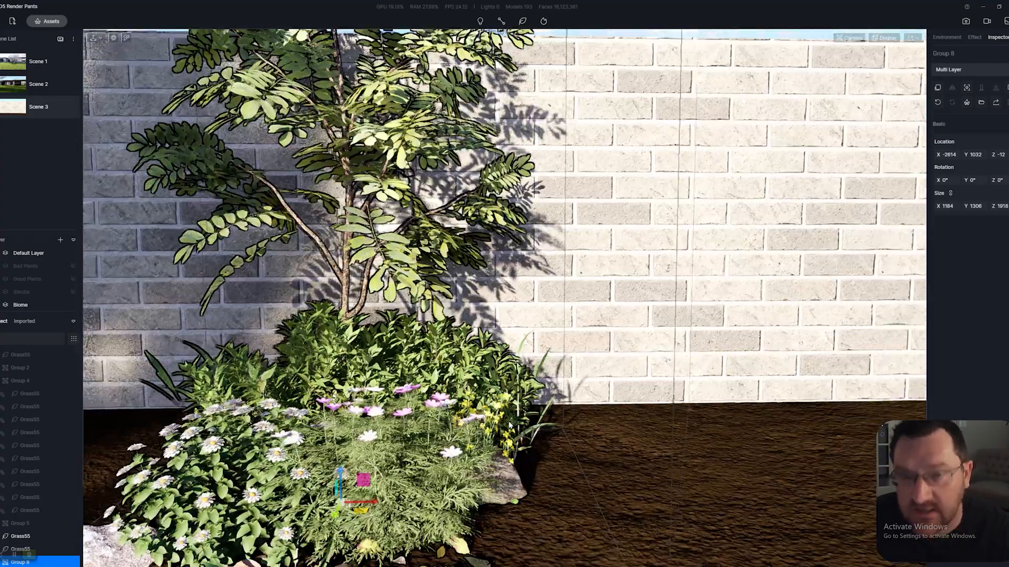
scroll(526, 394, "down", 4)
scroll(526, 394, "up", 3)
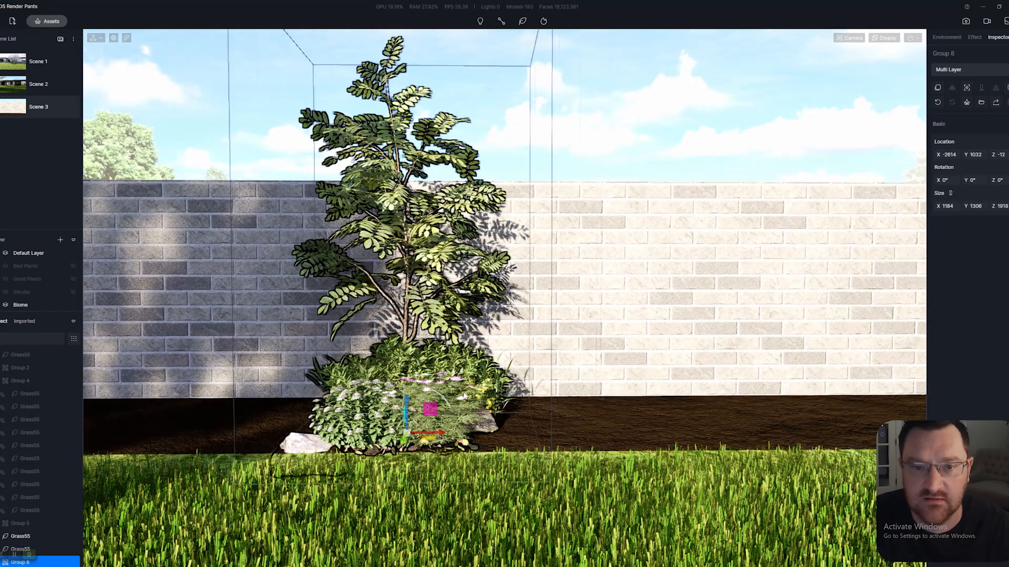
scroll(496, 404, "up", 2)
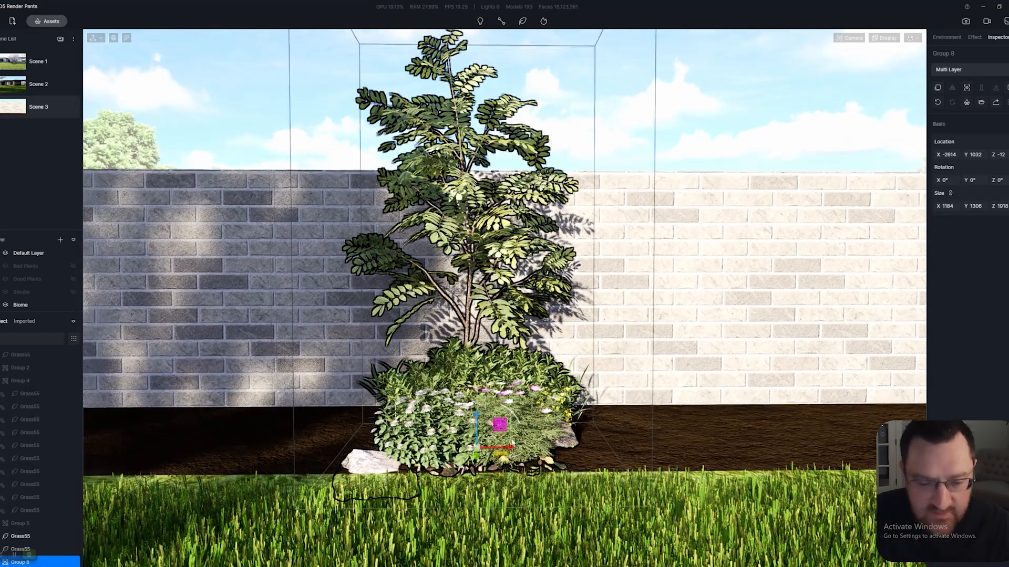
Step: Duplicate the planting group twice along the soil bed, placing the copies at about X -1848 and X -1128
scroll(525, 445, "down", 2)
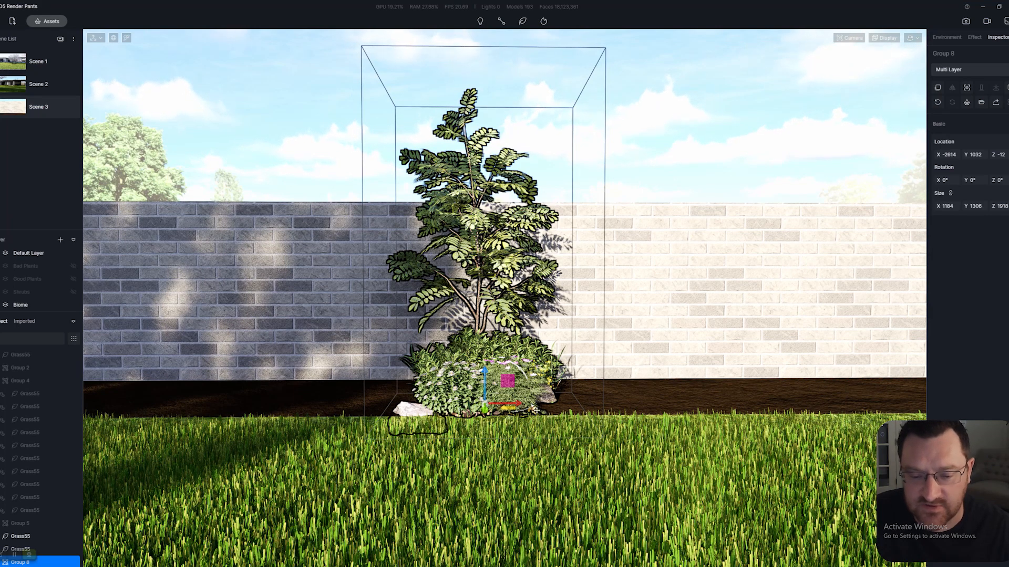
left_click_drag(504, 403, 663, 408, "alt")
left_click_drag(593, 404, 758, 408, "alt")
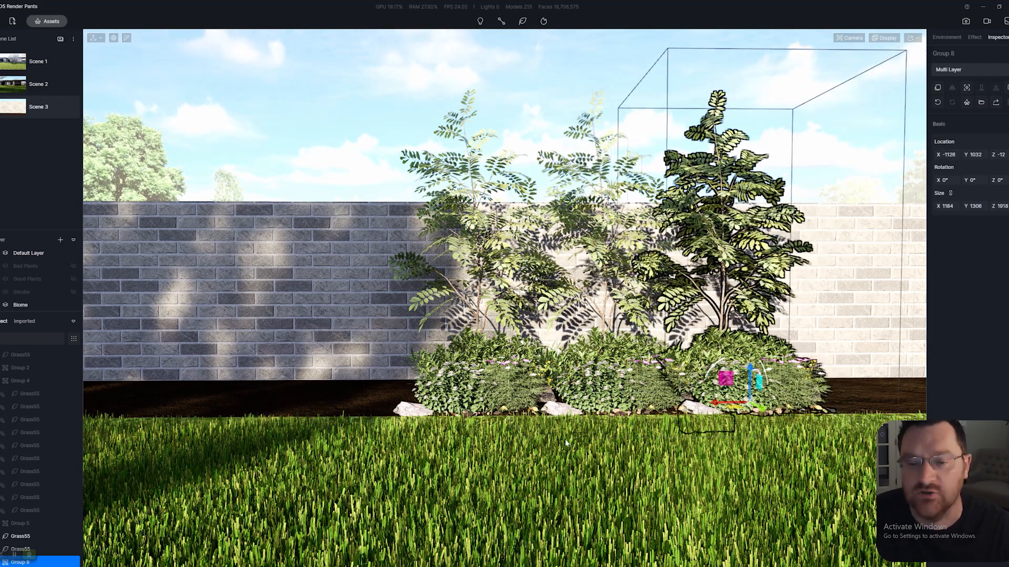
Step: Continue the row along the wall with two more copies of the planting group at about X -358 and X 473
key("w")
right_click_drag(565, 442, 593, 421)
left_click_drag(562, 430, 705, 425, "alt")
right_click_drag(694, 428, 760, 431)
middle_click_drag(760, 431, 683, 496)
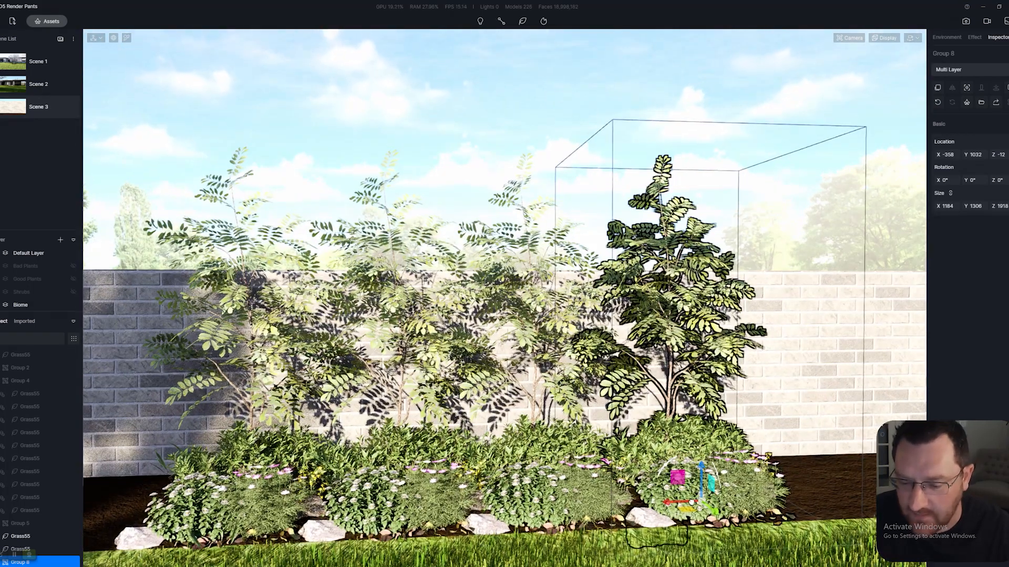
left_click_drag(692, 503, 842, 499, "alt")
right_click_drag(626, 479, 677, 498)
key("s")
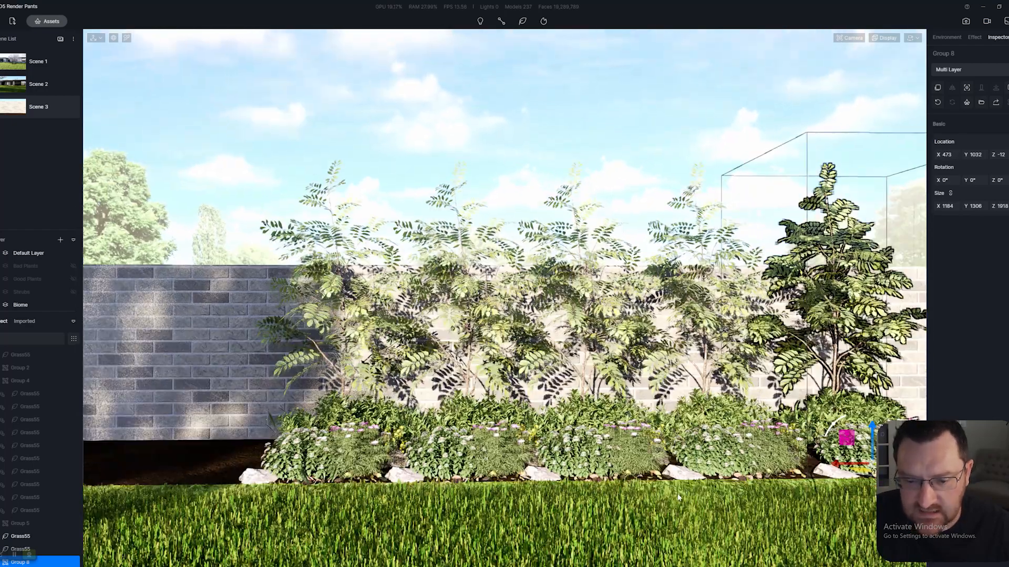
key("w")
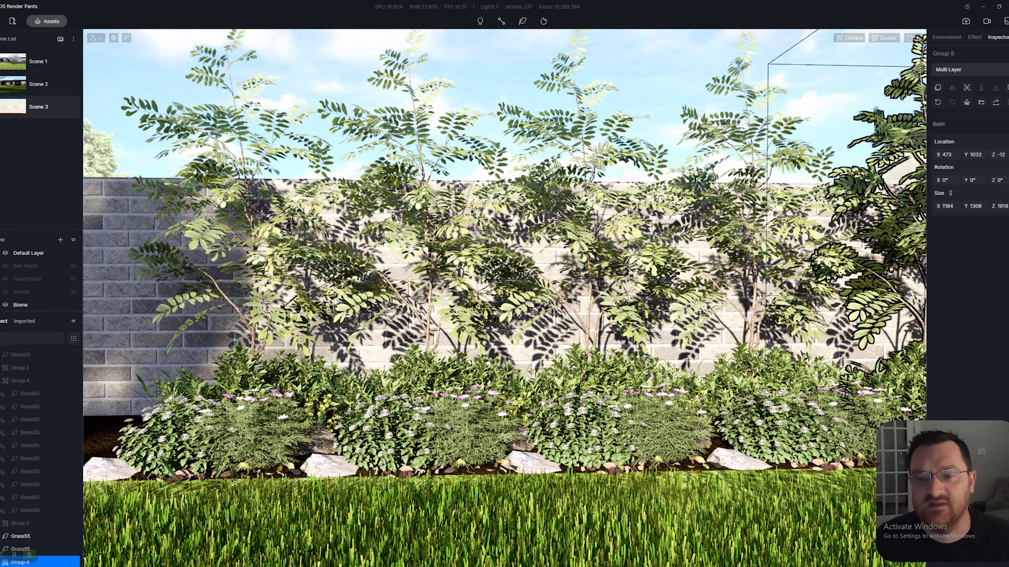
Step: Move the Zinnia elegans inside the second planting group towards the lawn, to about Y 1302
right_click_drag(474, 436, 598, 453)
key("w")
key("s")
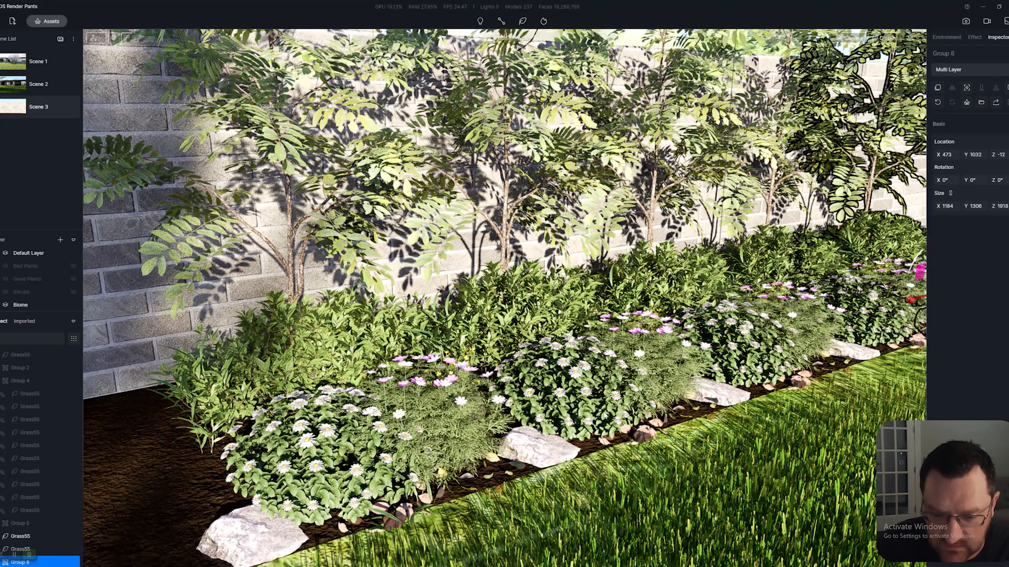
left_click(596, 418)
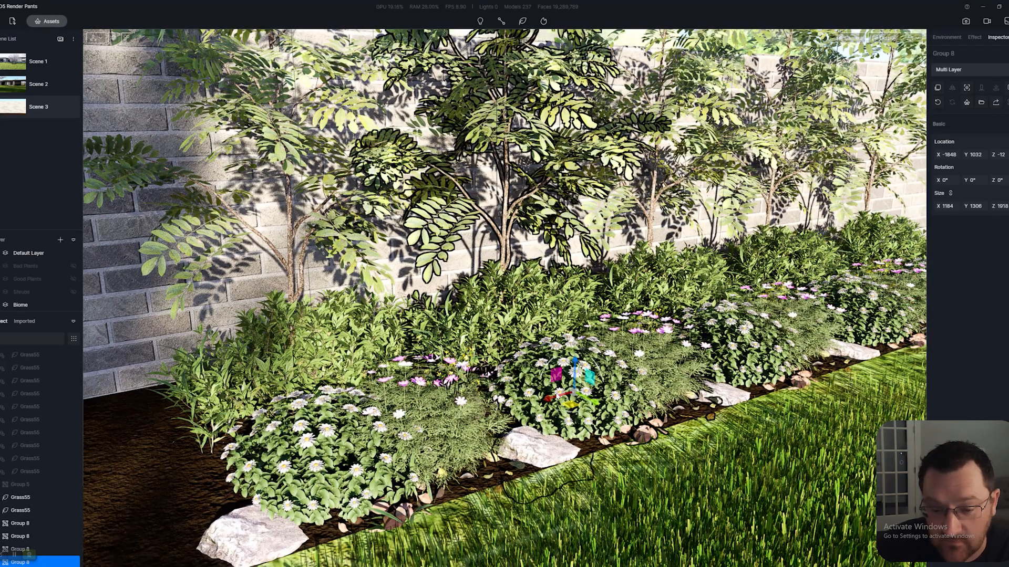
double_click(568, 398)
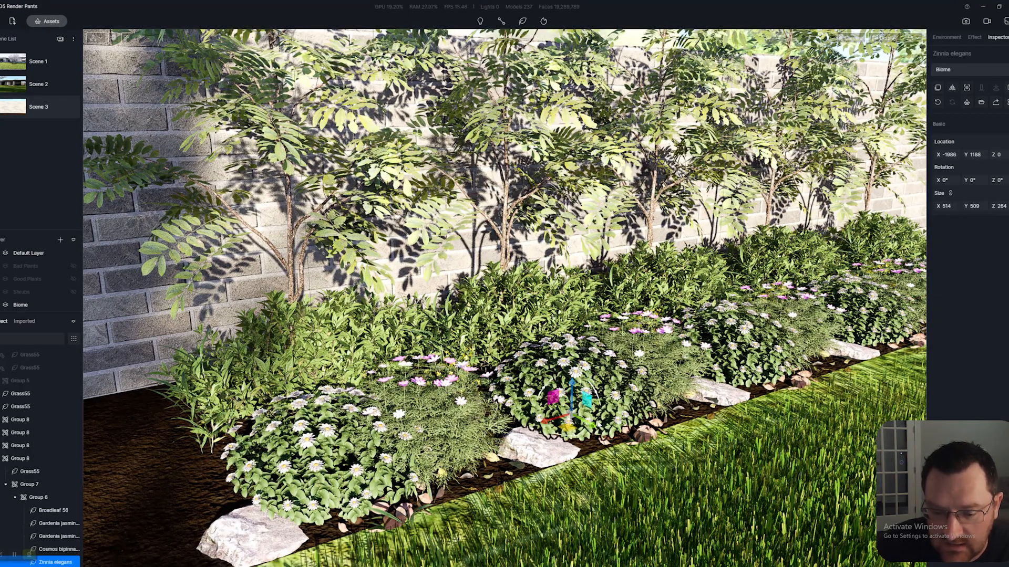
left_click_drag(591, 423, 616, 438)
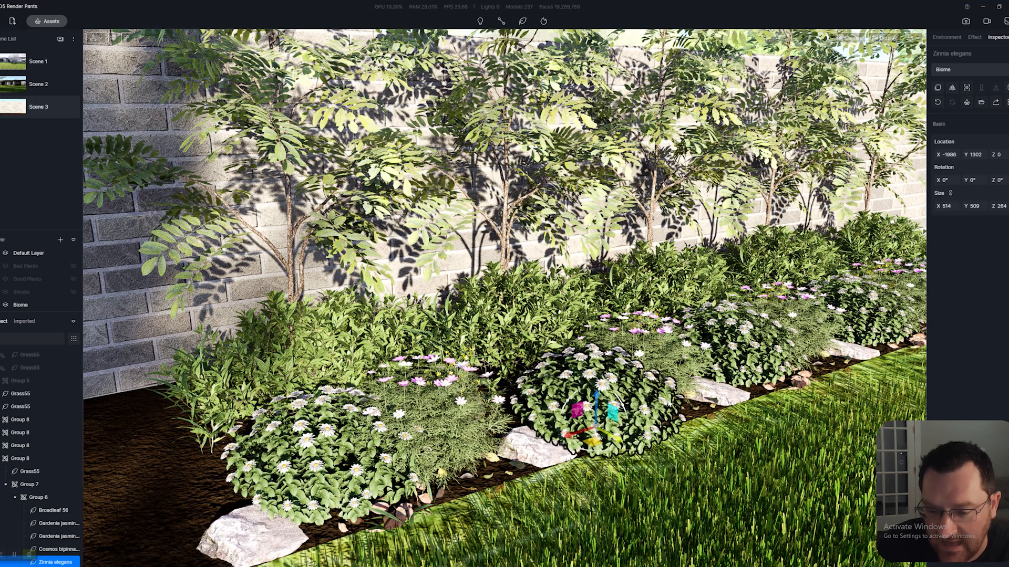
Step: Shift the Rock 03 inside the third planting group back towards the wall
left_click(712, 400)
double_click(740, 393)
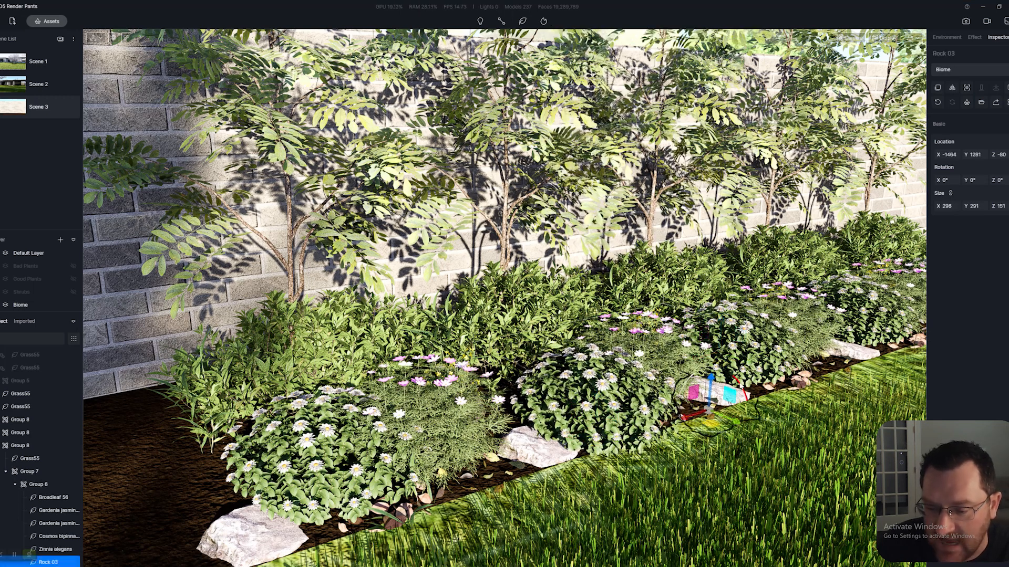
left_click_drag(737, 420, 708, 409)
Step: Move the Zinnia elegans of the fourth planting group along the bed to about X 52, beside the last group's flowers
key("d")
right_click_drag(648, 391, 577, 391)
key("w")
left_click(583, 383)
key("d")
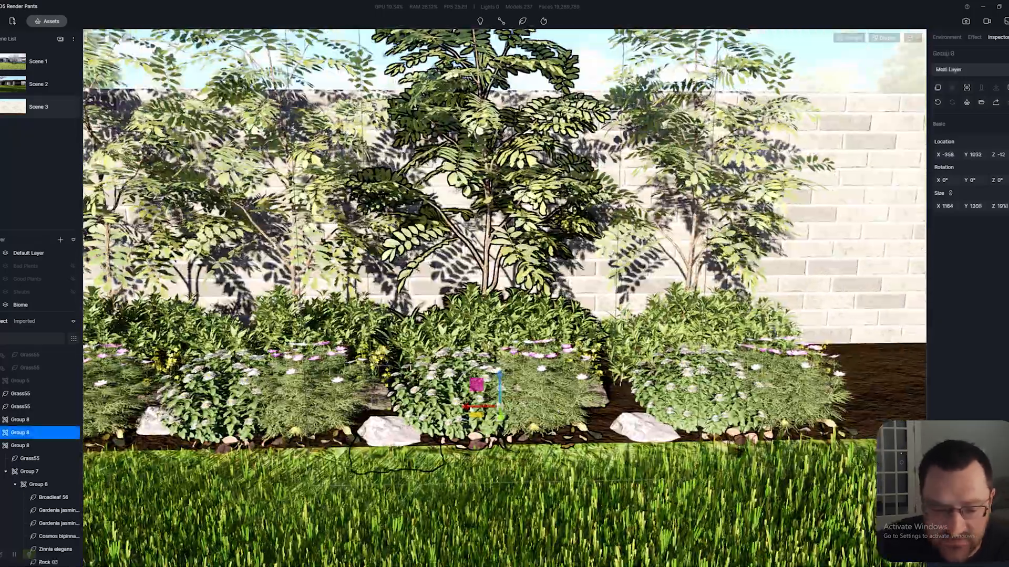
double_click(485, 403)
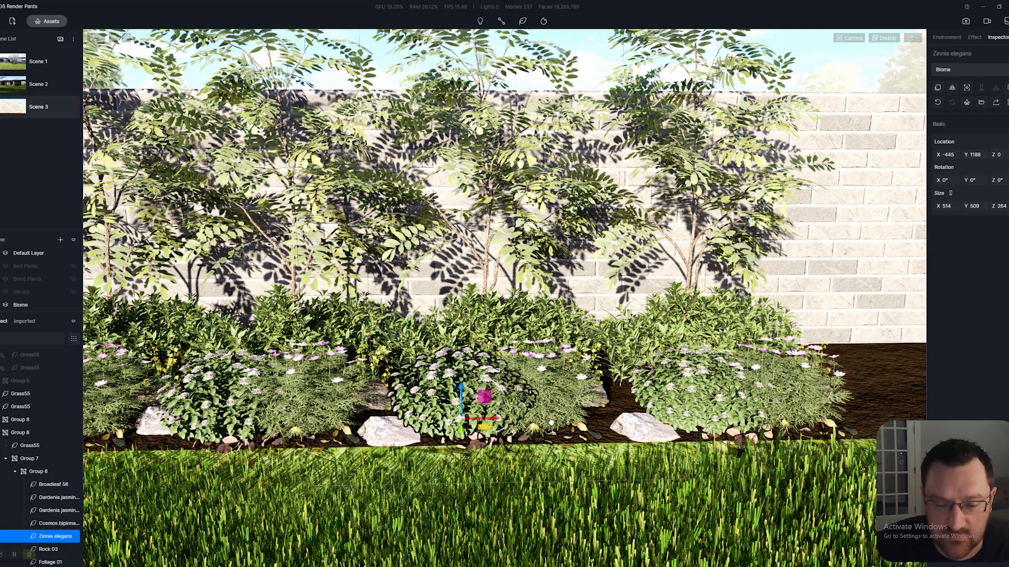
left_click_drag(551, 422, 645, 424)
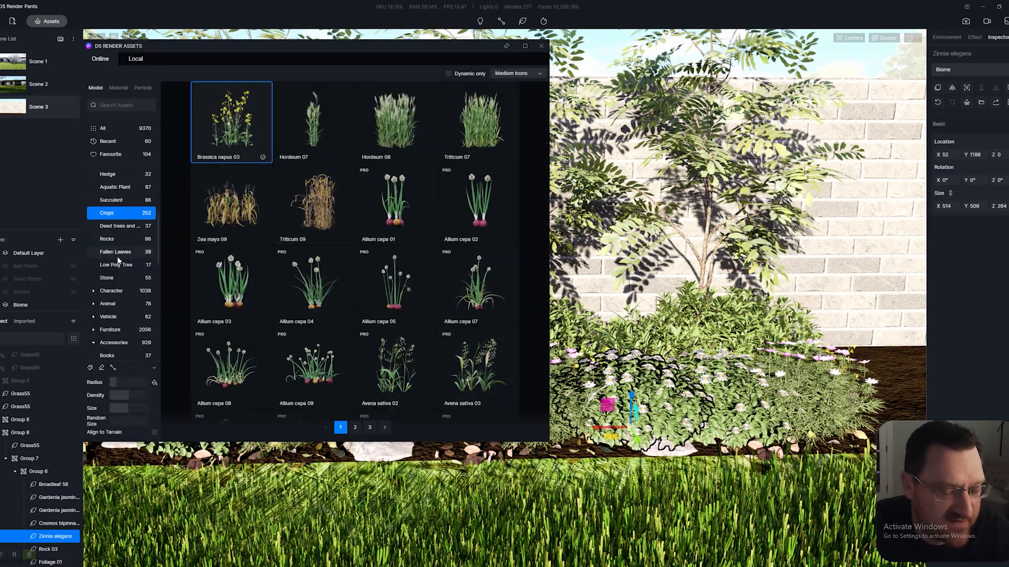
Step: Plant three enlarged Rosa hybrida 01 bushes from the recently used models in the open mulch behind the rock near X -665
left_click(109, 142)
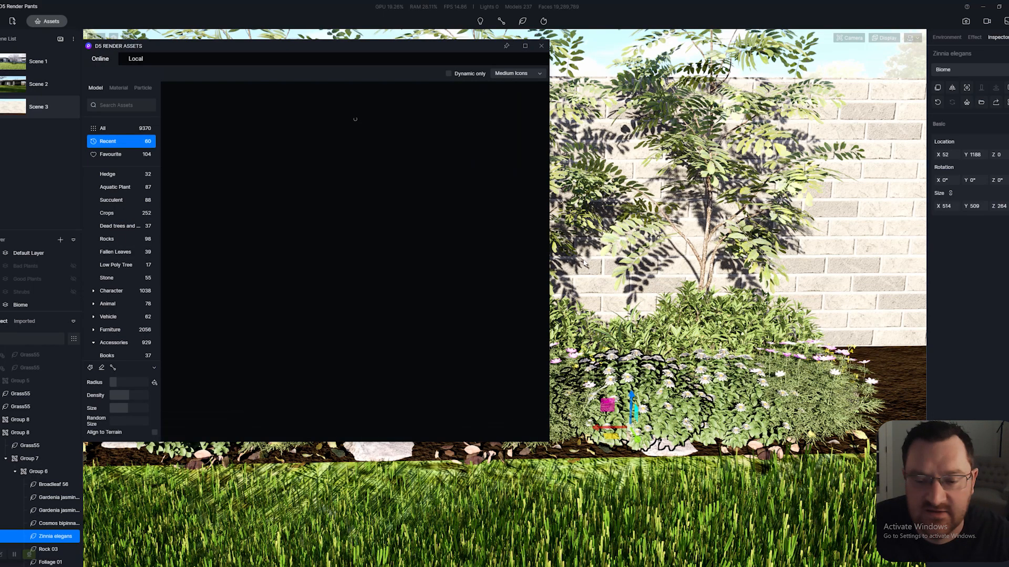
key("a")
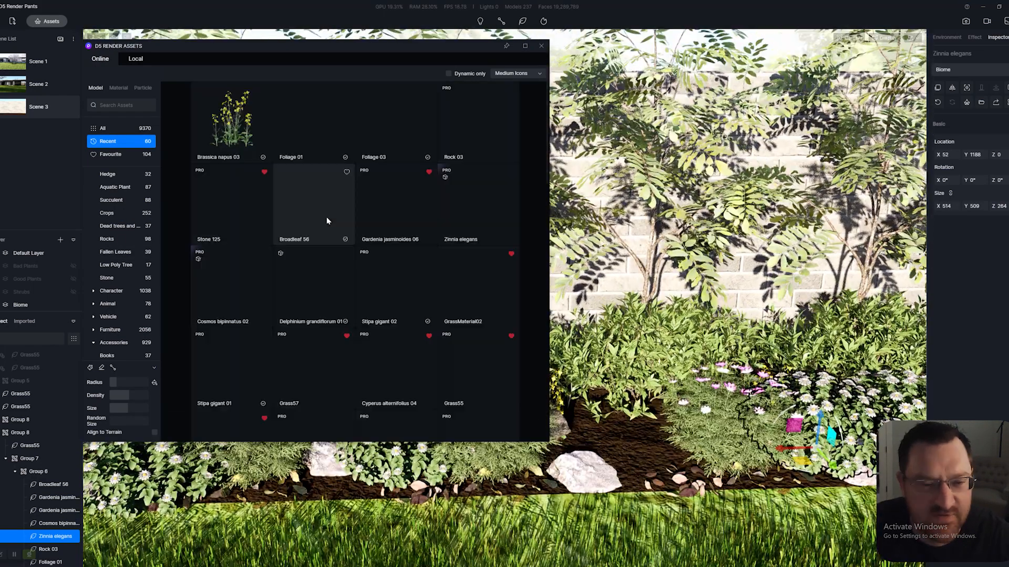
scroll(345, 244, "down", 2)
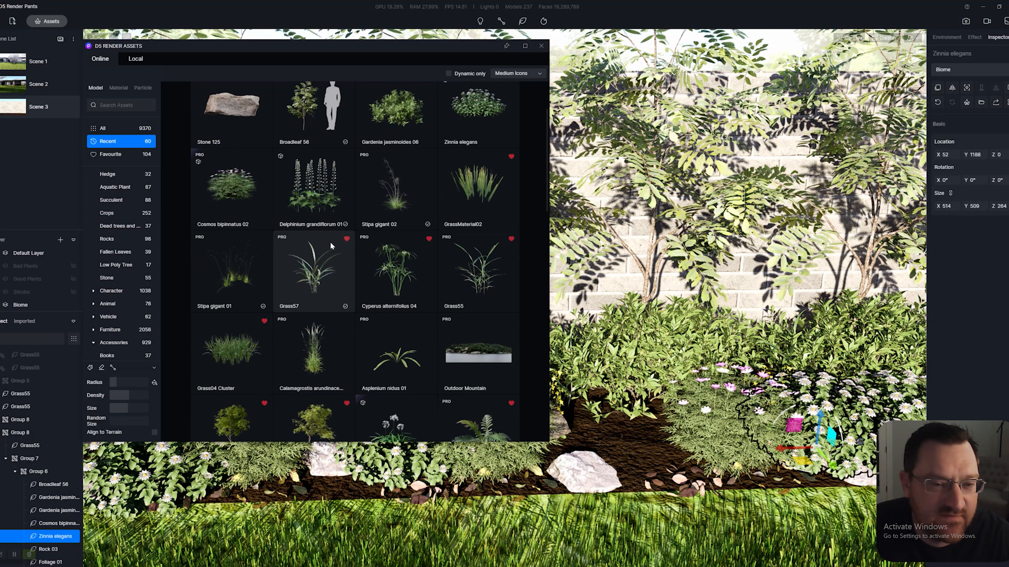
scroll(360, 231, "down", 5)
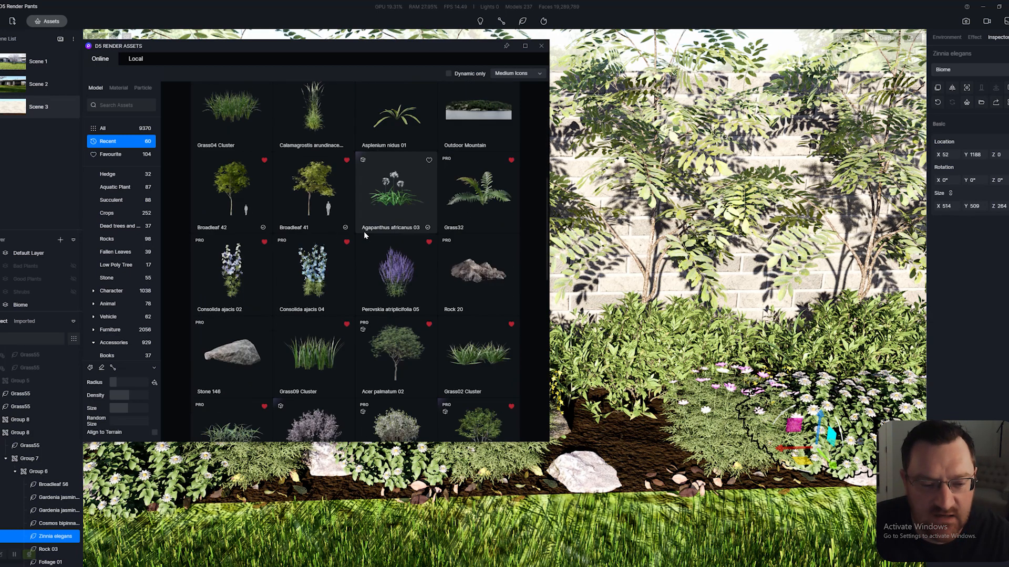
scroll(377, 263, "down", 5)
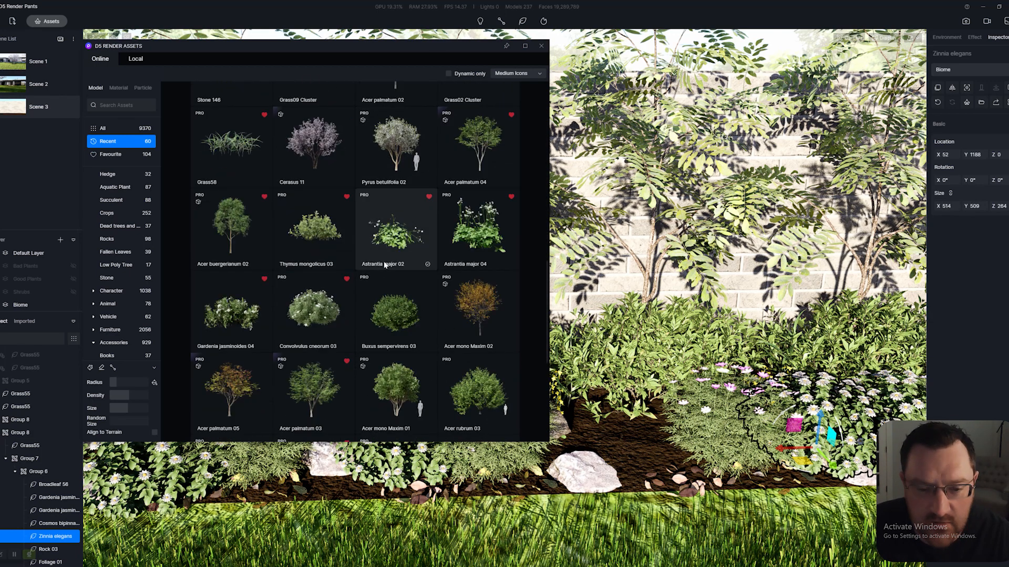
scroll(390, 293, "down", 5)
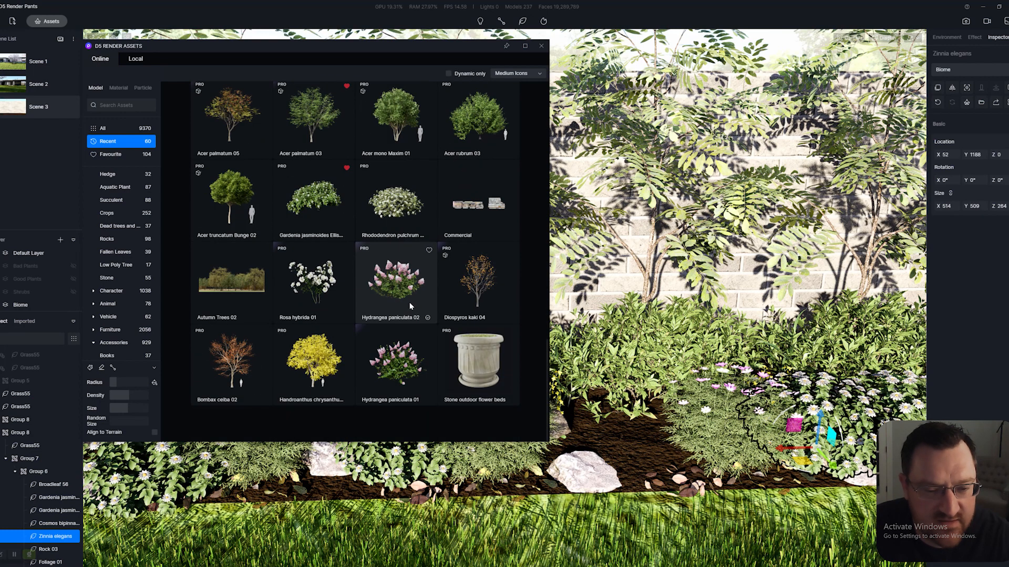
left_click(317, 307)
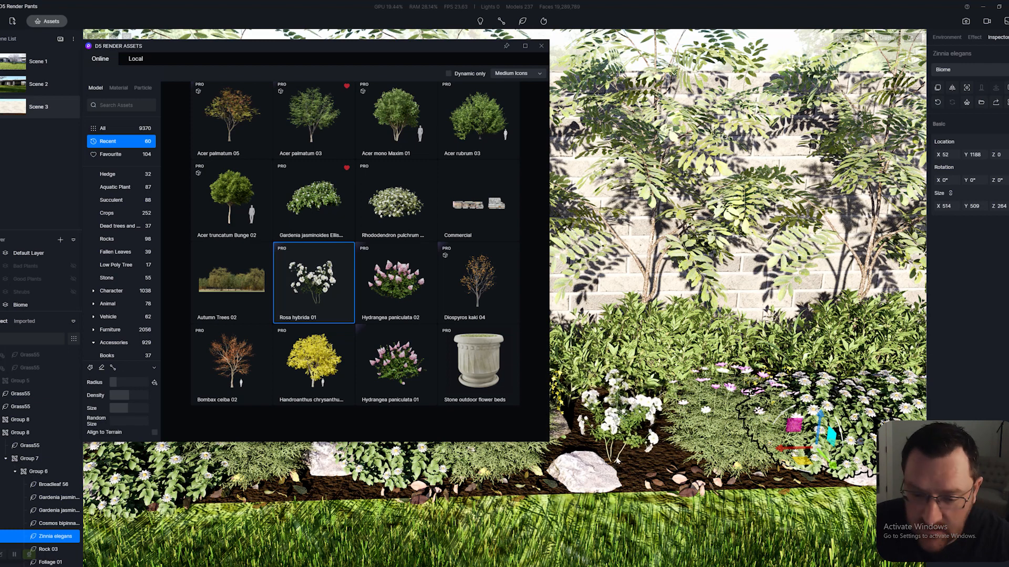
scroll(615, 466, "up", 5, "ctrl")
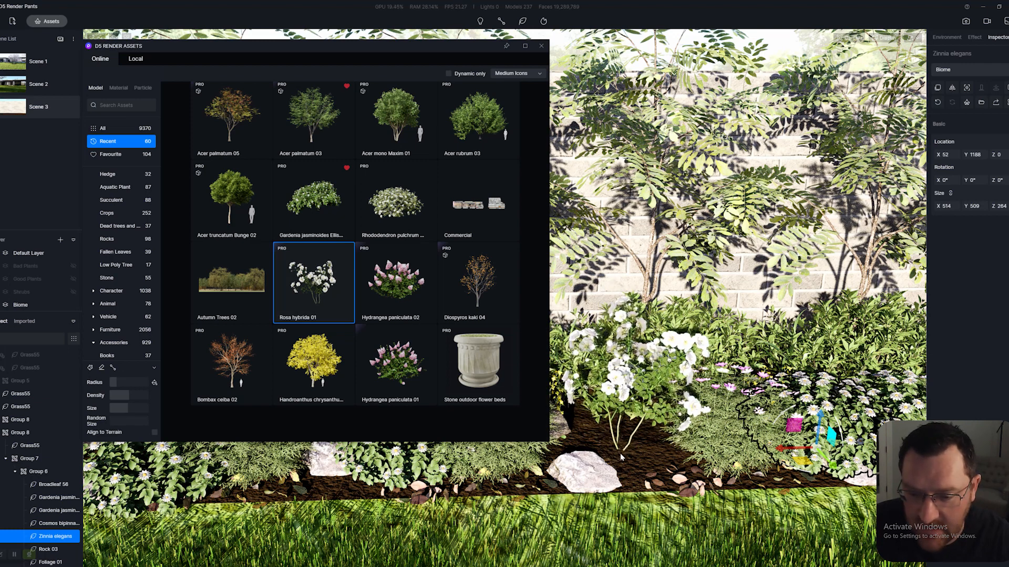
left_click(623, 461)
left_click(597, 459)
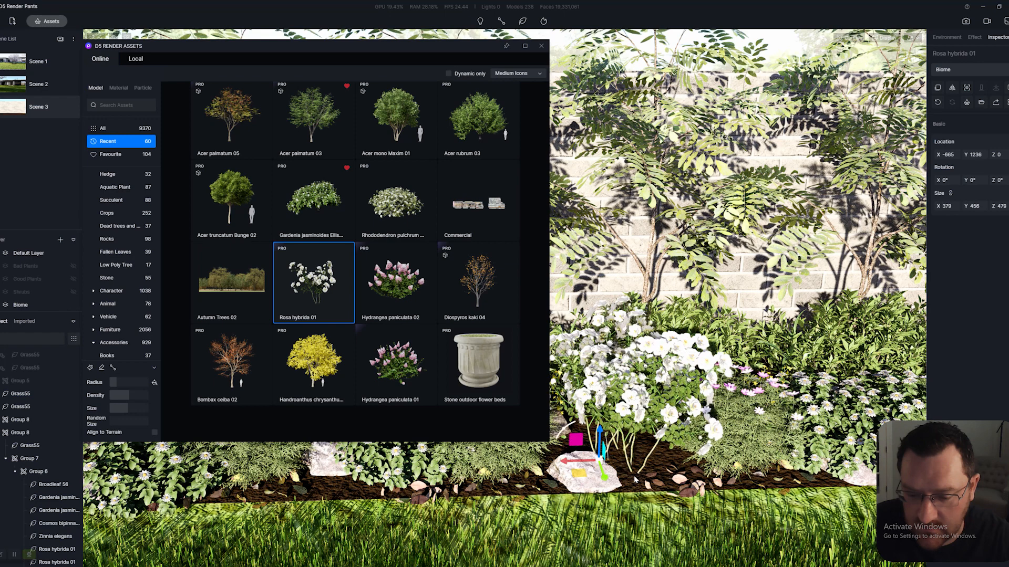
left_click(635, 477)
left_click(613, 467)
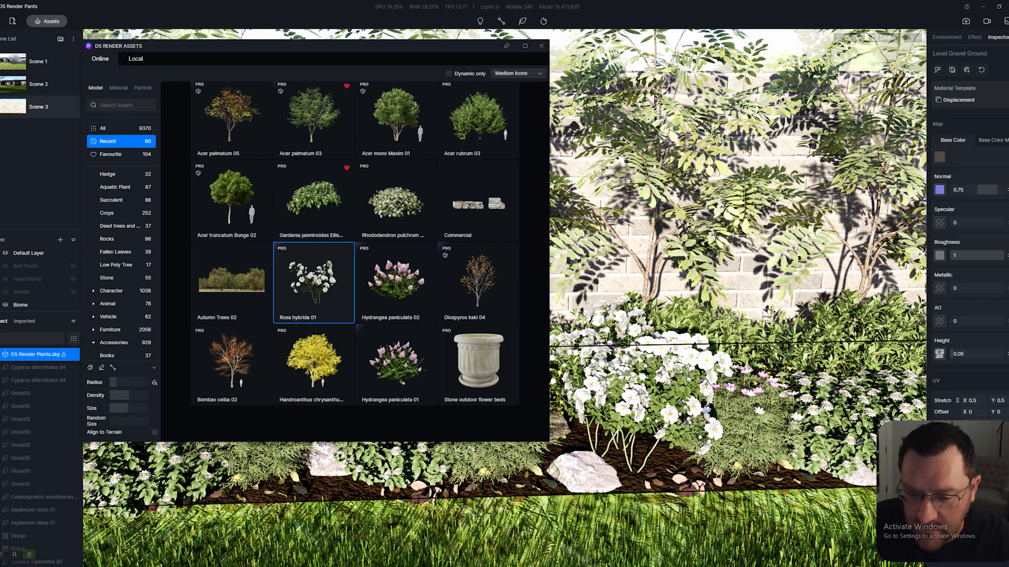
Step: Rotate the planting group containing the white roses, at X -373, to about 349° around Z
left_click(638, 451)
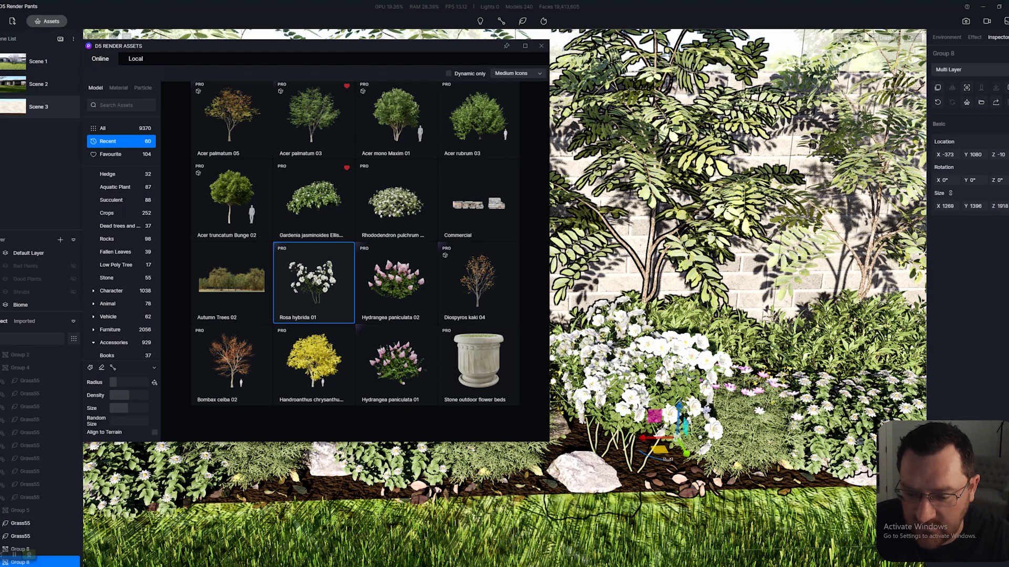
left_click_drag(667, 459, 680, 461)
scroll(680, 457, "down", 3)
middle_click_drag(680, 457, 687, 519)
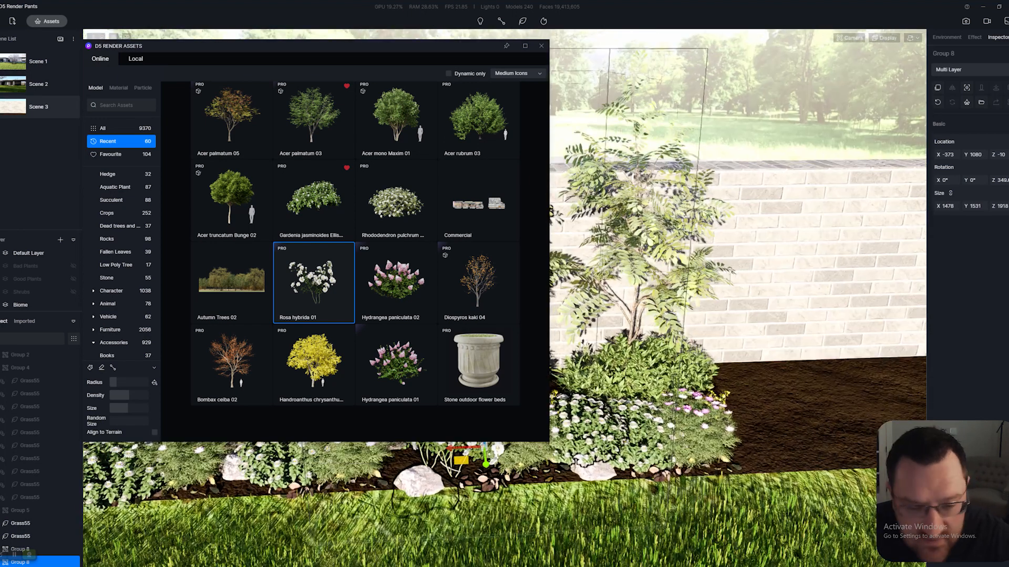
Step: Shift the selected Rosa hybrida 01 back to Y 1246, turn it to about 316° around Z, and close the asset library
double_click(588, 436)
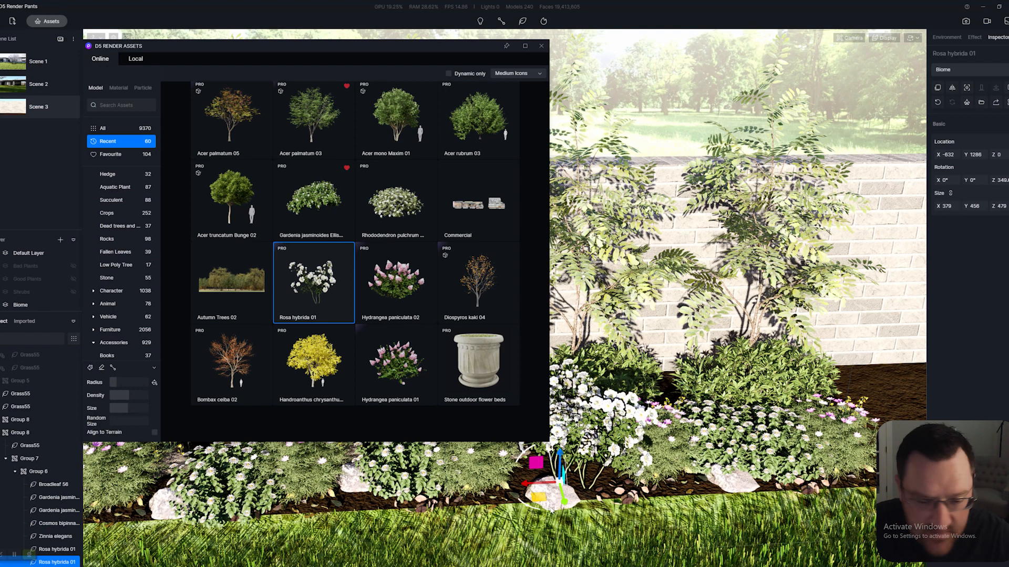
left_click_drag(533, 509, 563, 495)
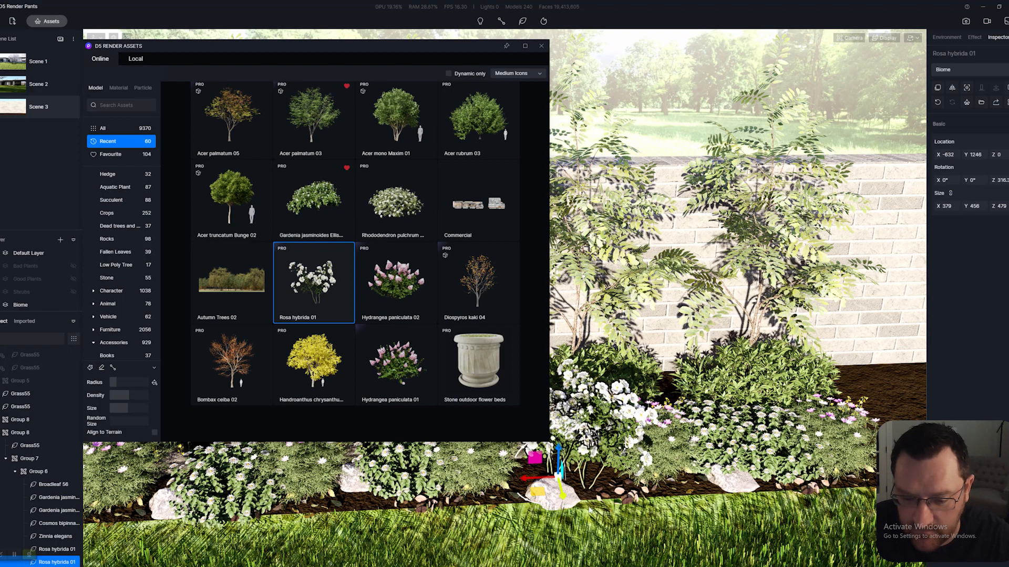
scroll(568, 489, "down", 3)
right_click_drag(568, 488, 580, 409)
left_click(541, 46)
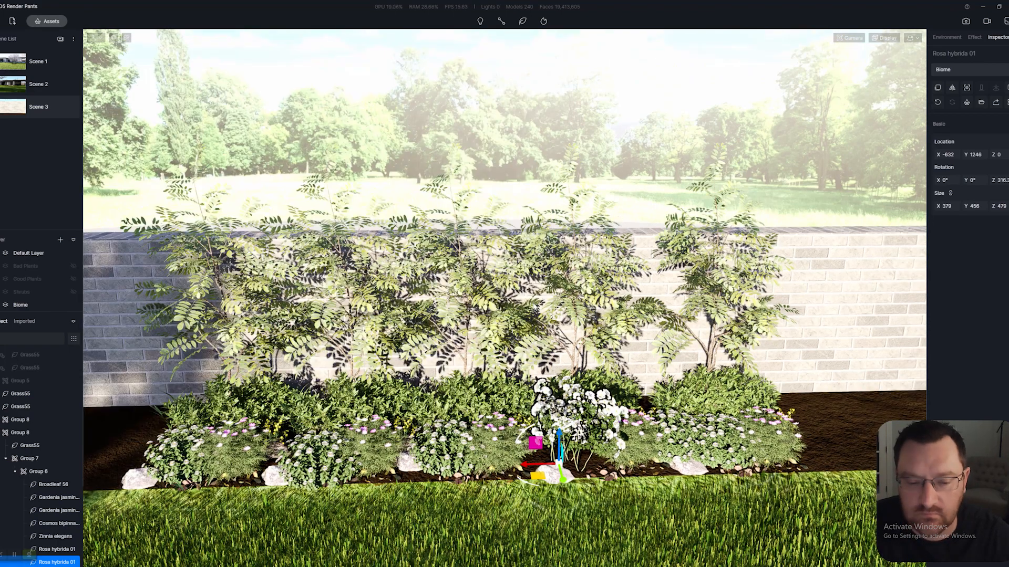
Step: Move the Rock 03 from the last planting group to about X -553, Y 1281, beside the rock in front of the roses
right_click_drag(535, 306, 530, 345)
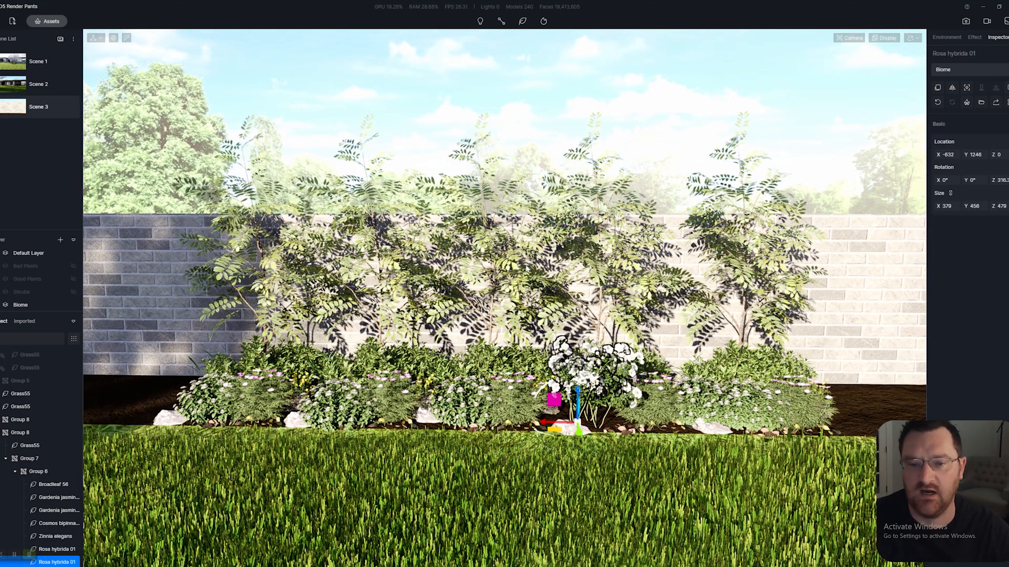
left_click(520, 182)
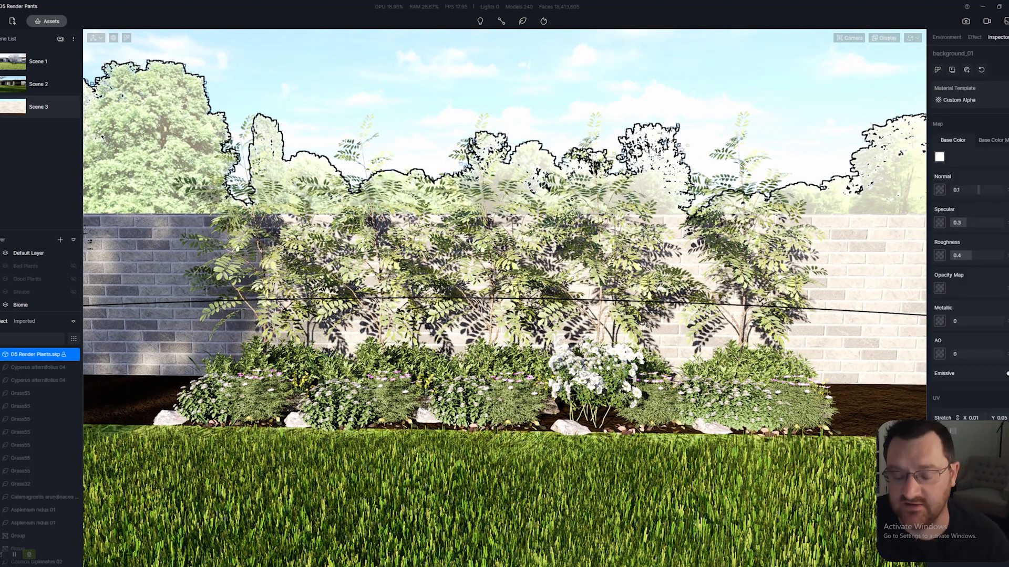
left_click(708, 429)
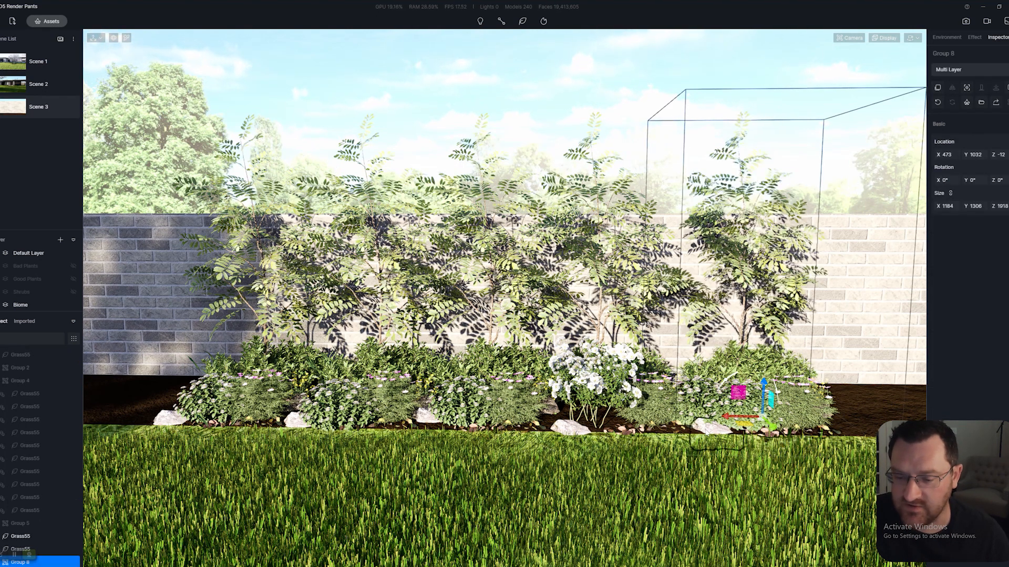
double_click(708, 429)
left_click_drag(680, 439, 565, 444)
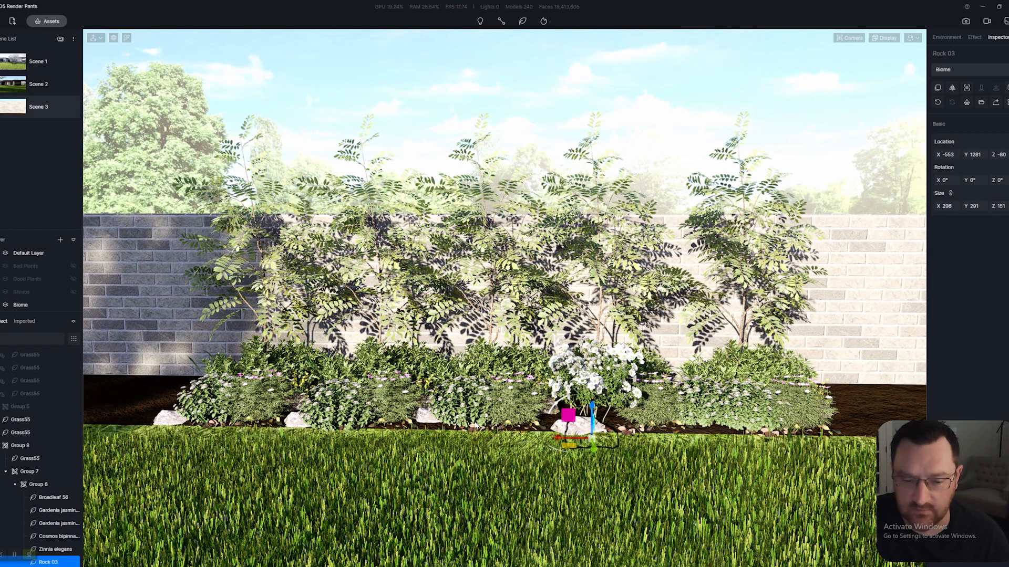
Step: Move the Zinnia elegans of the second planting group towards the lawn, to about X -1986, Y 1394, and clear the selection
left_click(316, 422)
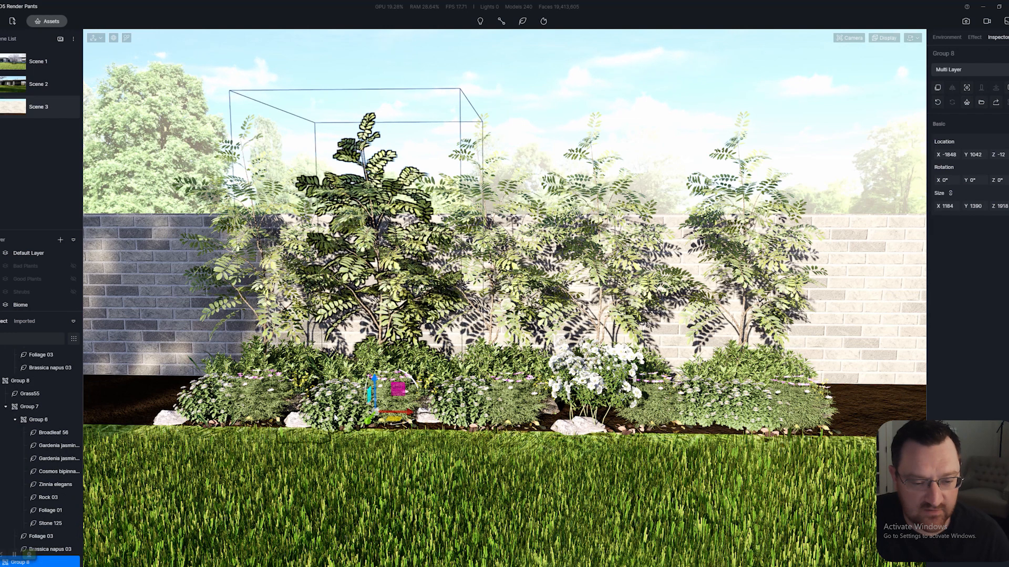
double_click(341, 419)
left_click_drag(333, 432, 327, 437)
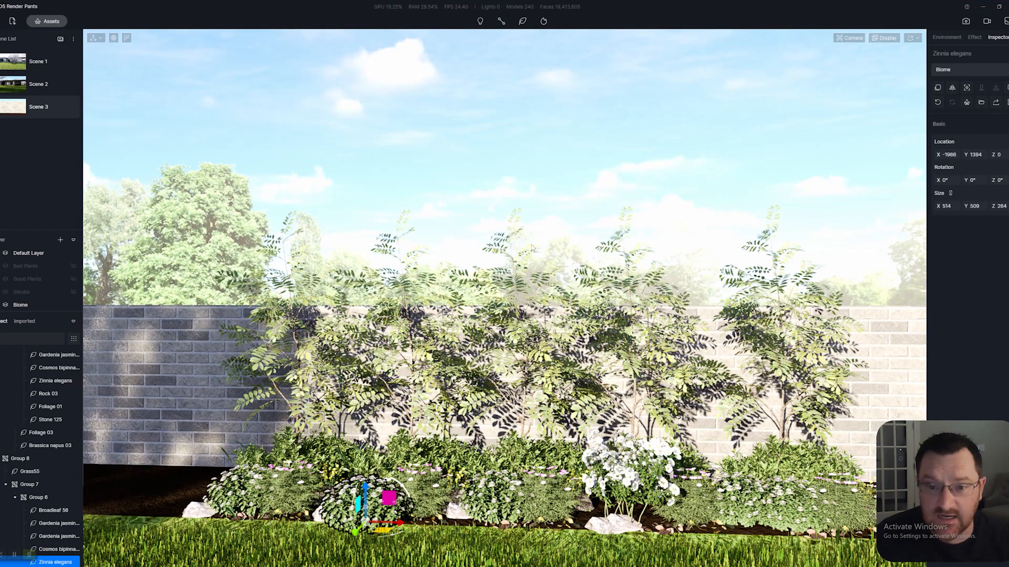
key("s")
right_click_drag(531, 248, 585, 256)
key("w")
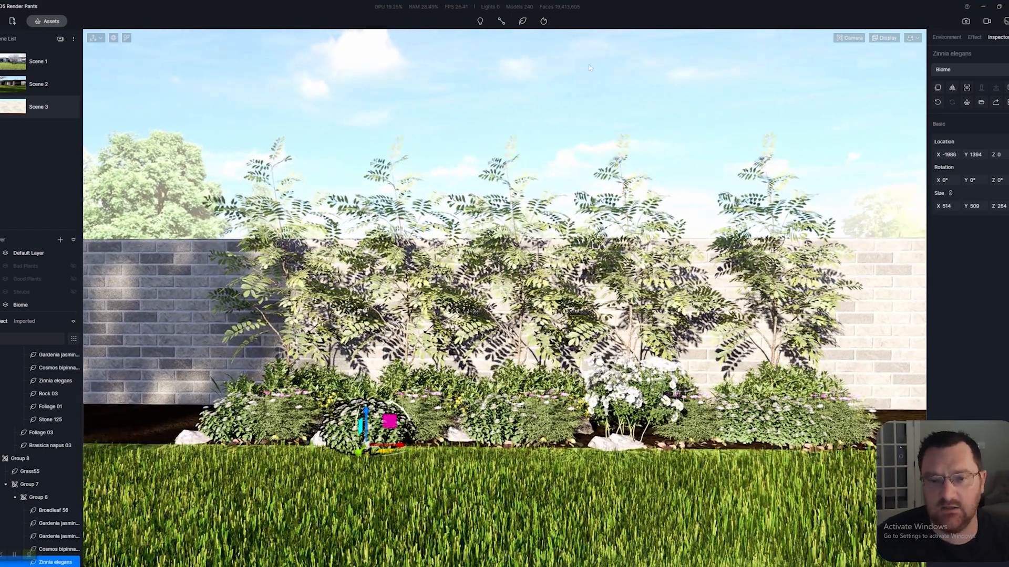
left_click(594, 85)
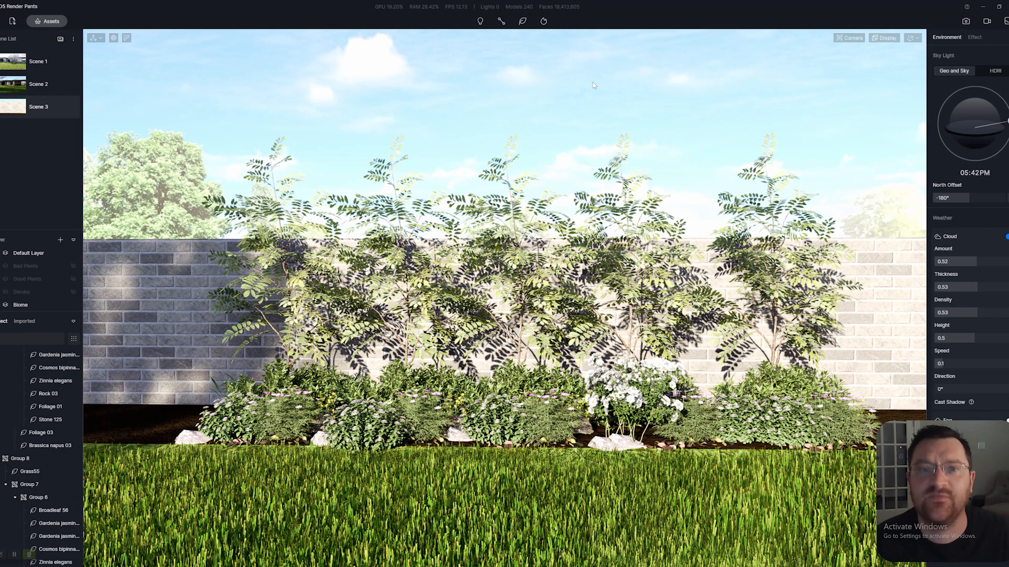